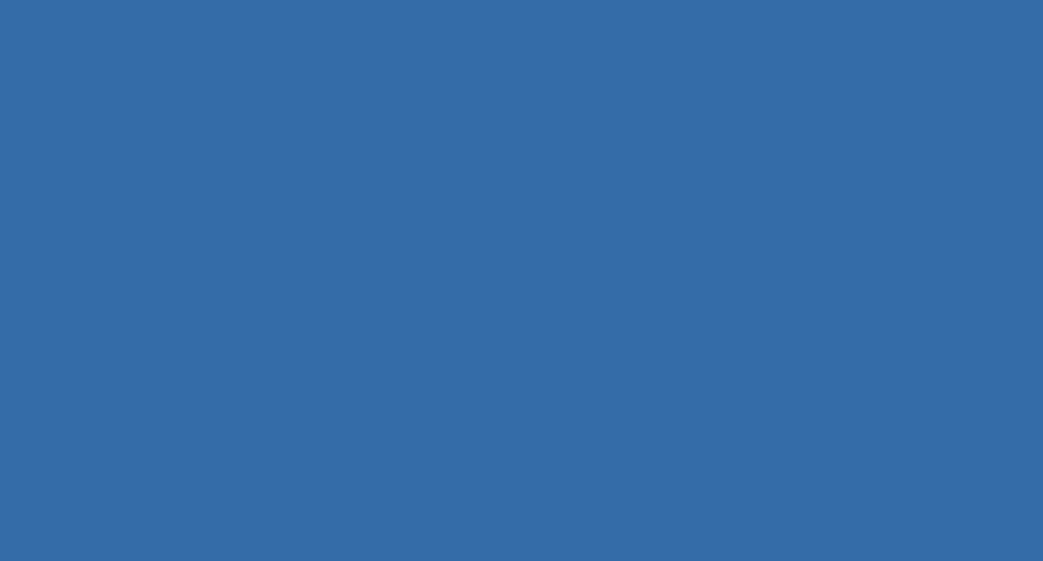
- Maximize the qshp2010 remote desktop session, launch Event Viewer on the server and dismiss the Server Manager window
drag(271, 37, 560, 63)
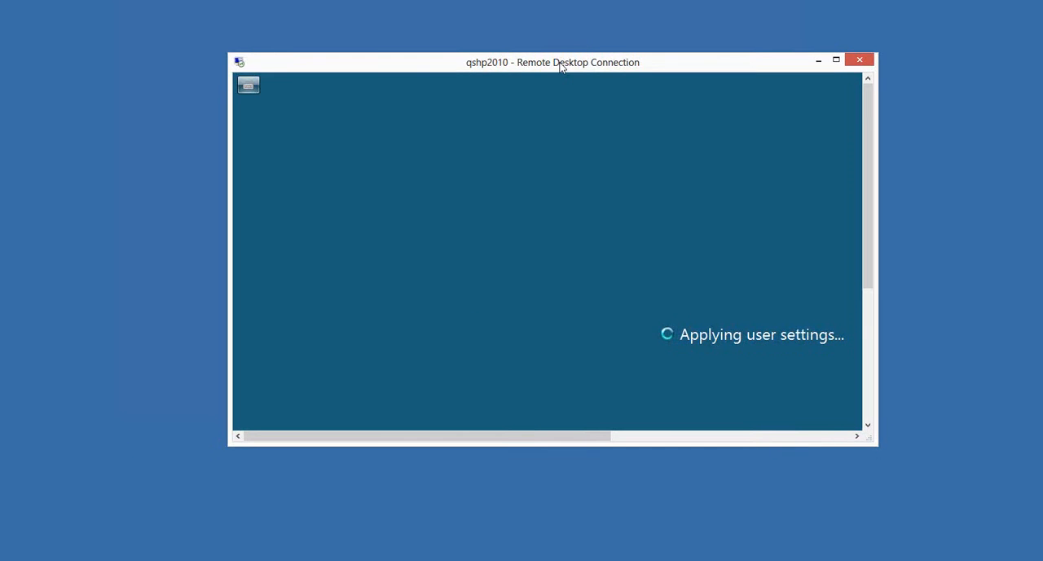
double_click(559, 62)
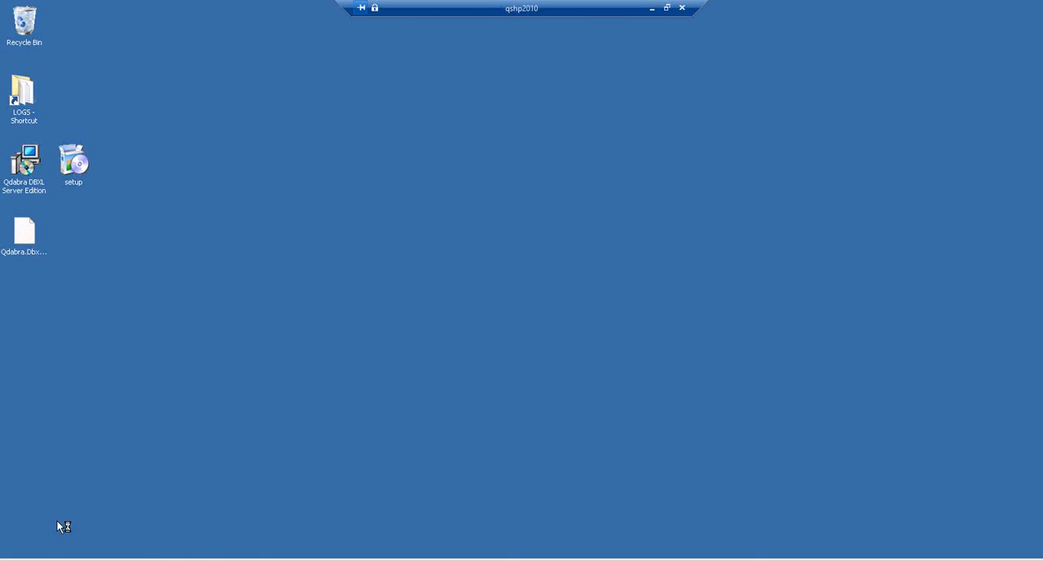
click(24, 559)
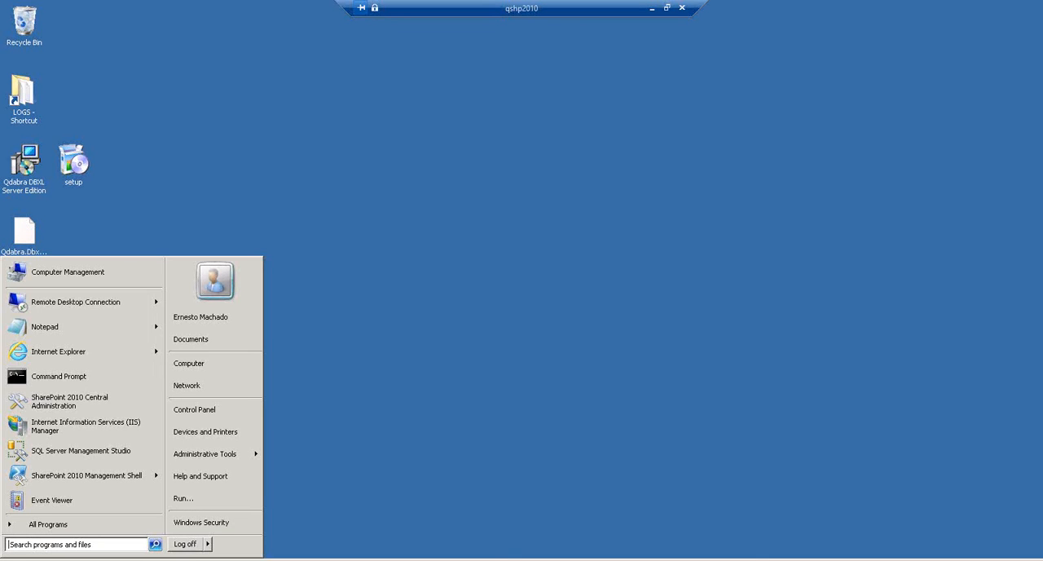
click(51, 502)
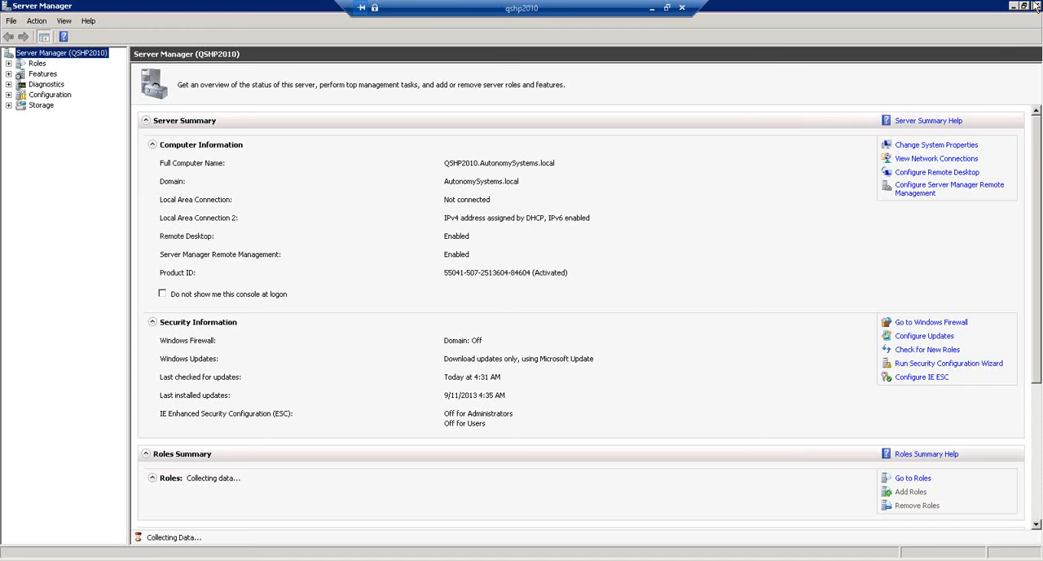
click(1035, 6)
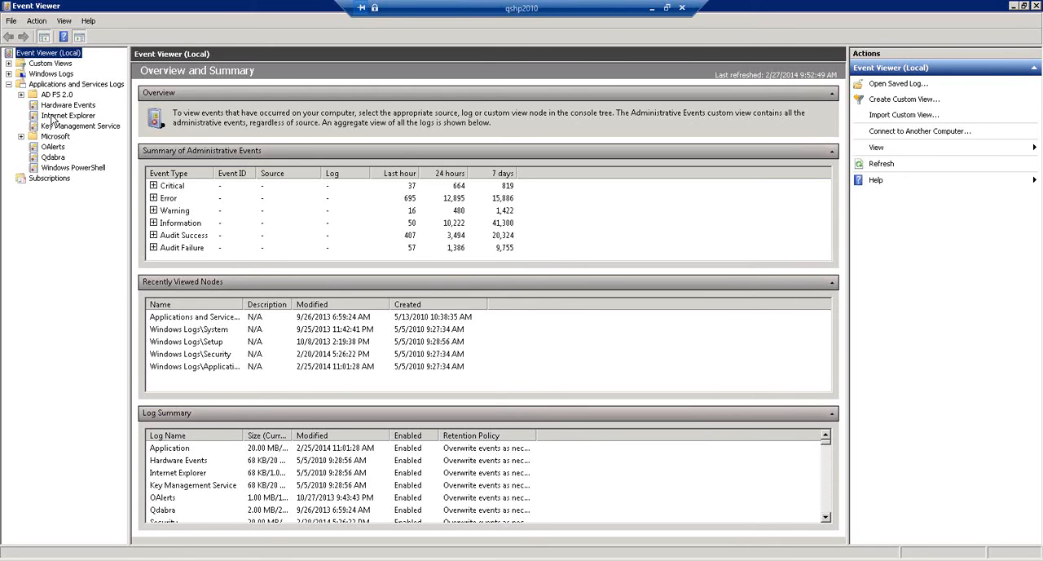
- Open the Qdabra log under Applications and Services Logs, expand Windows Logs and view several of the Qdabra information events
click(54, 157)
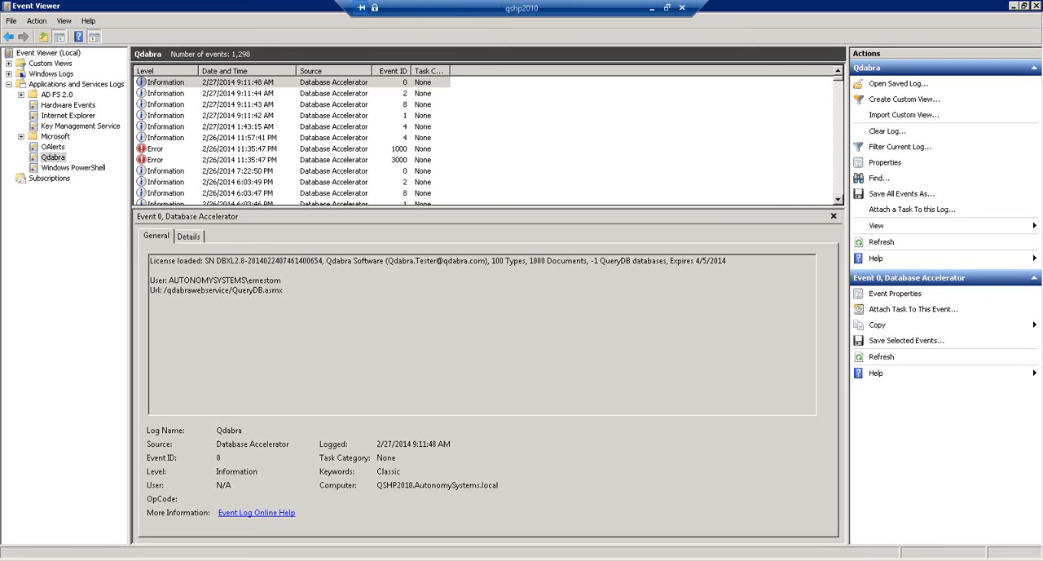
click(8, 73)
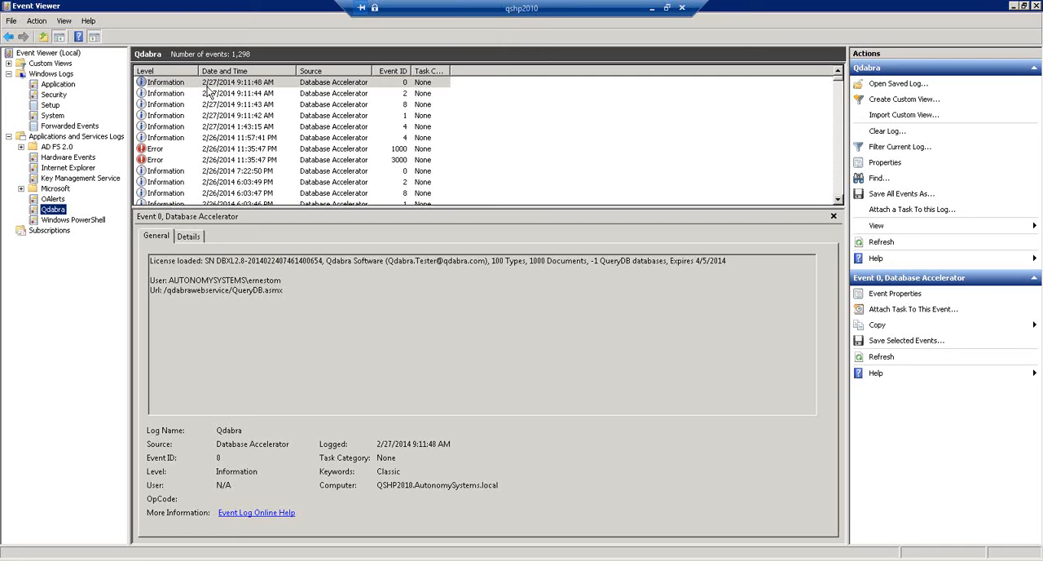
click(174, 129)
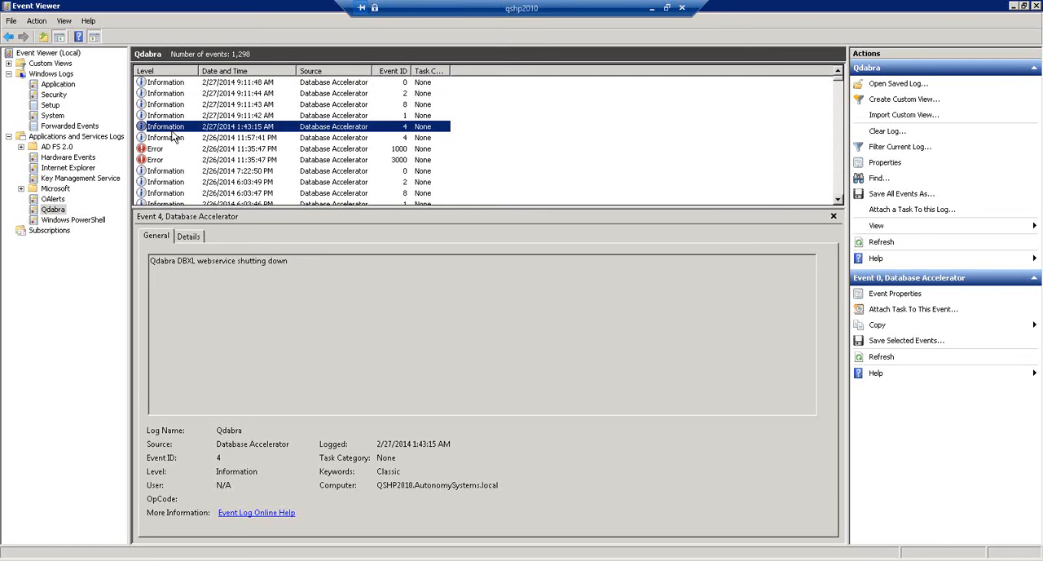
click(168, 182)
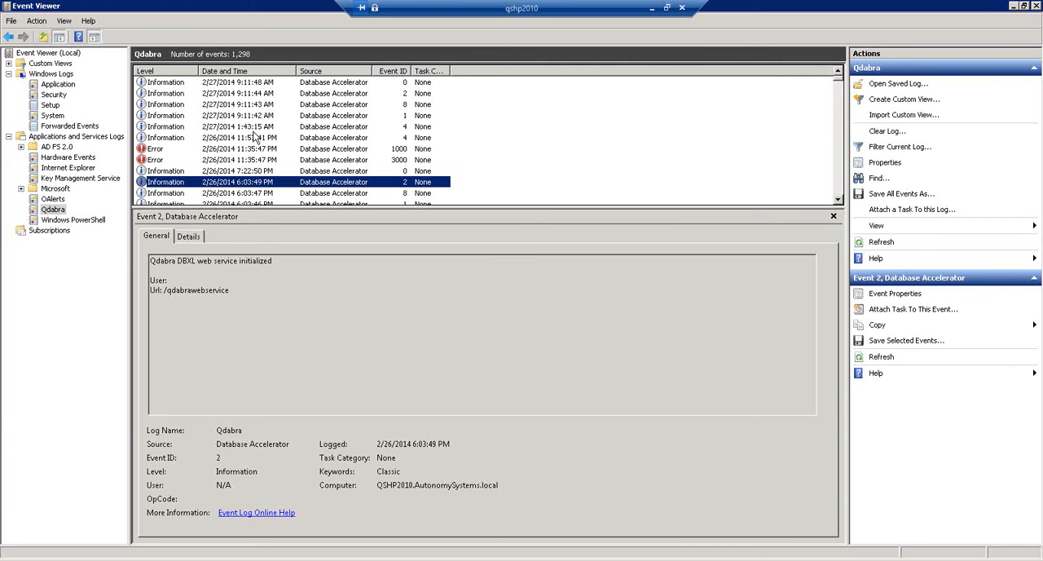
click(240, 84)
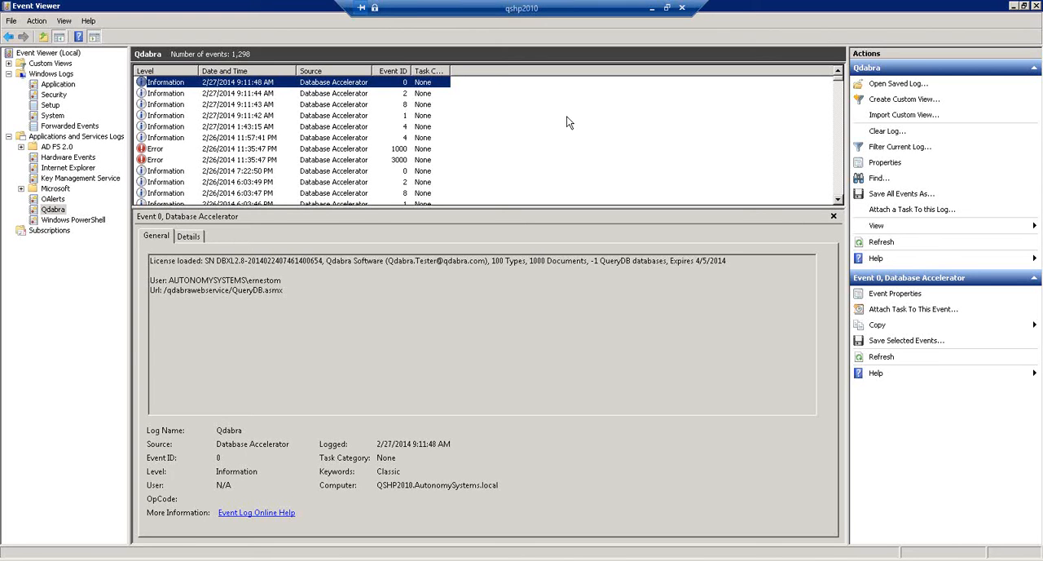
- Filter the Qdabra log to show only Critical, Warning and Error events
click(867, 148)
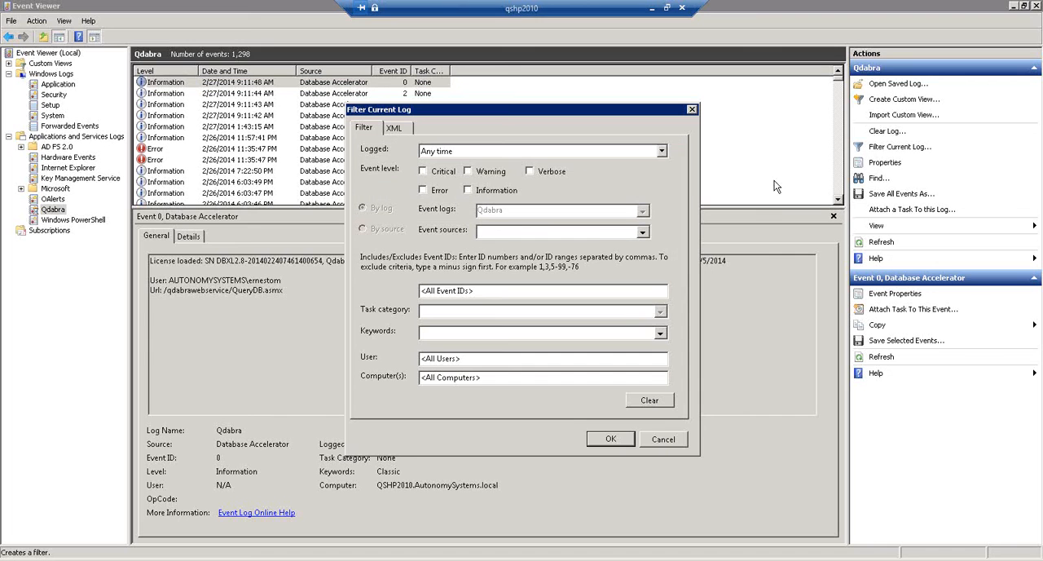
click(467, 171)
click(422, 171)
click(423, 190)
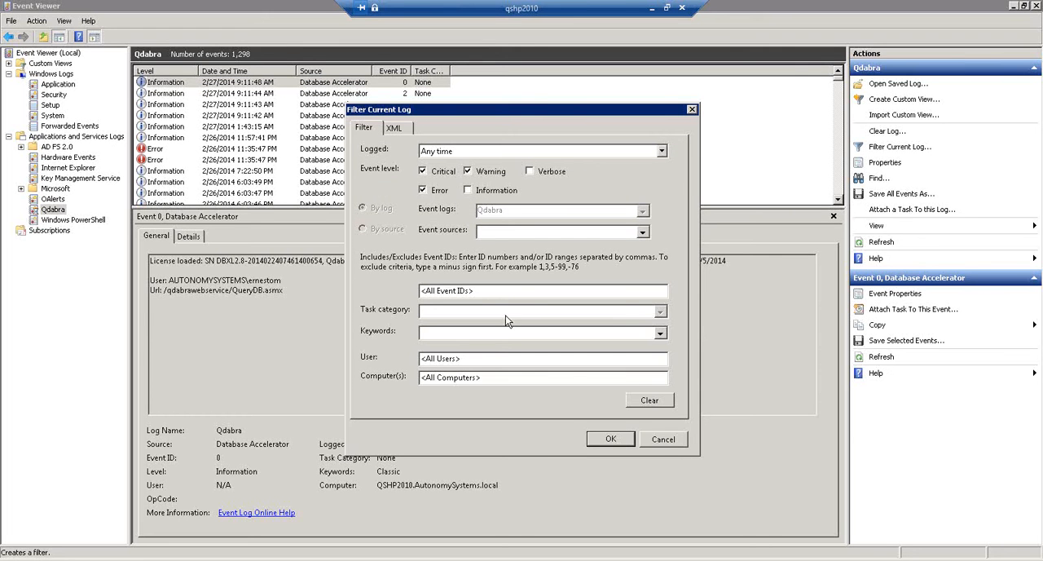
click(611, 439)
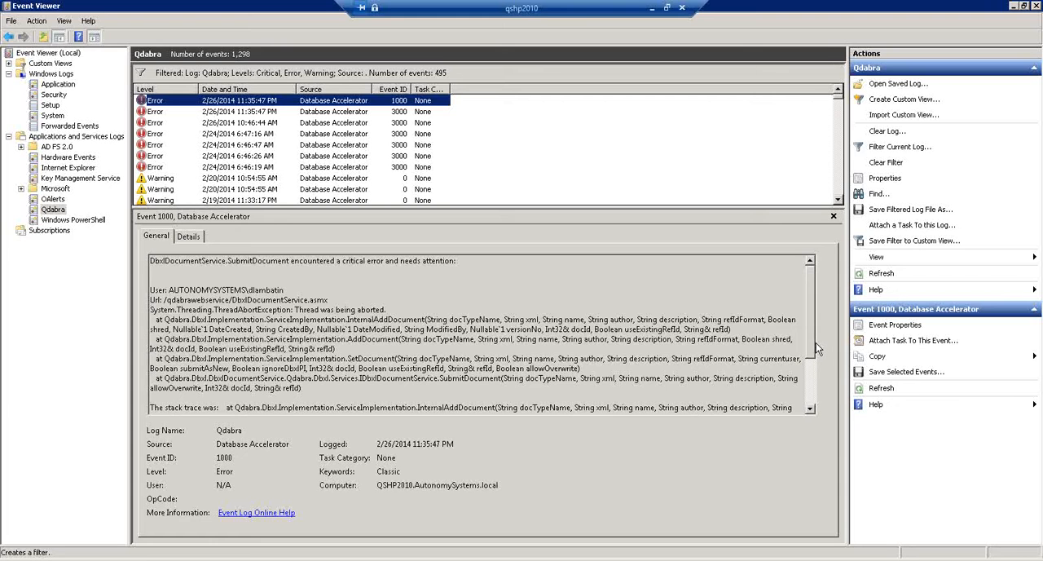
- Read through the most recent error events in the filtered log, from 2/26/2014 back to 2/24/2014
scroll(815, 392, down, 3)
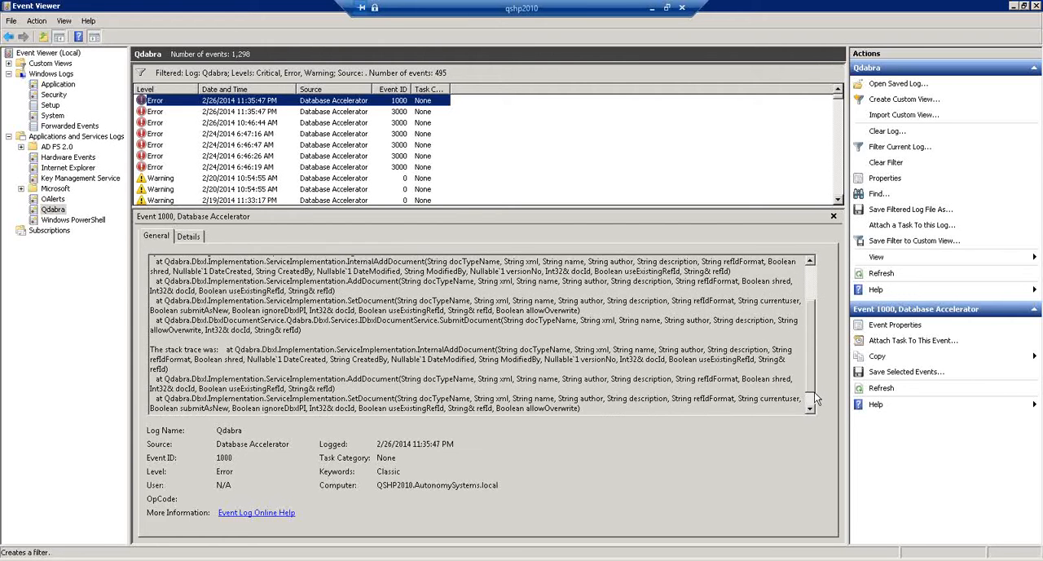
scroll(805, 278, up, 3)
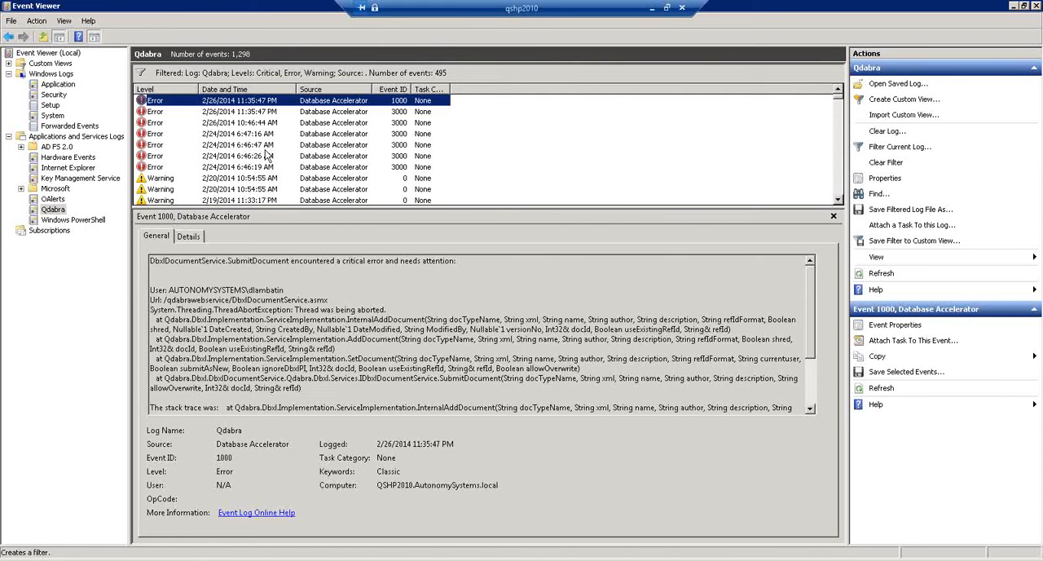
click(259, 113)
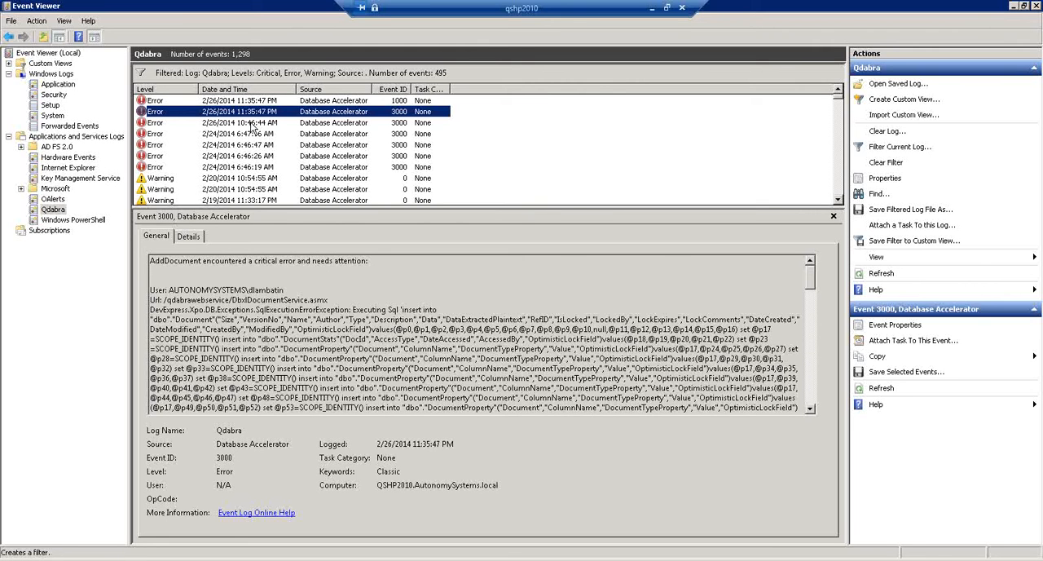
click(255, 124)
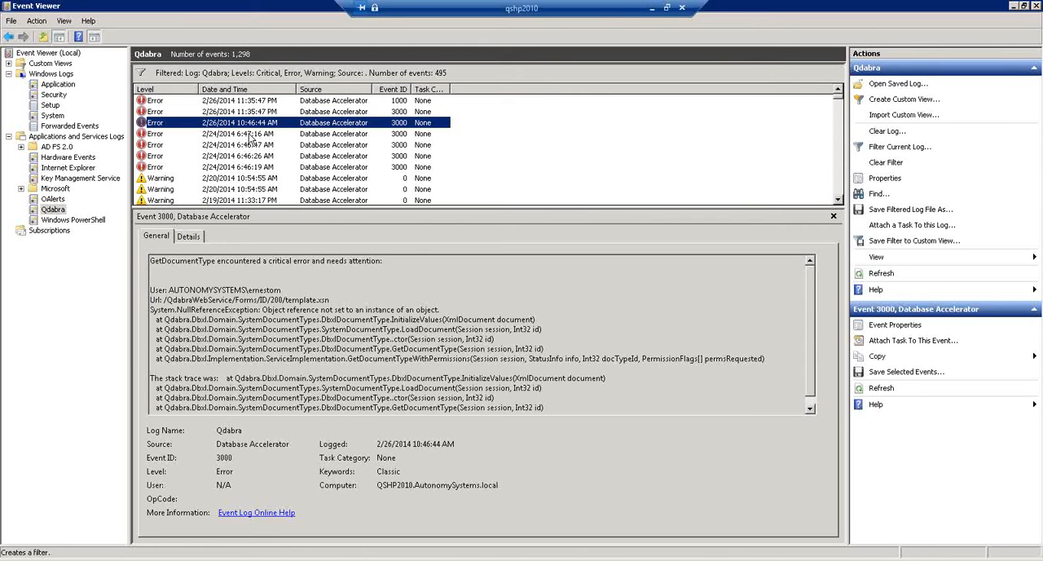
click(249, 135)
click(254, 145)
click(255, 159)
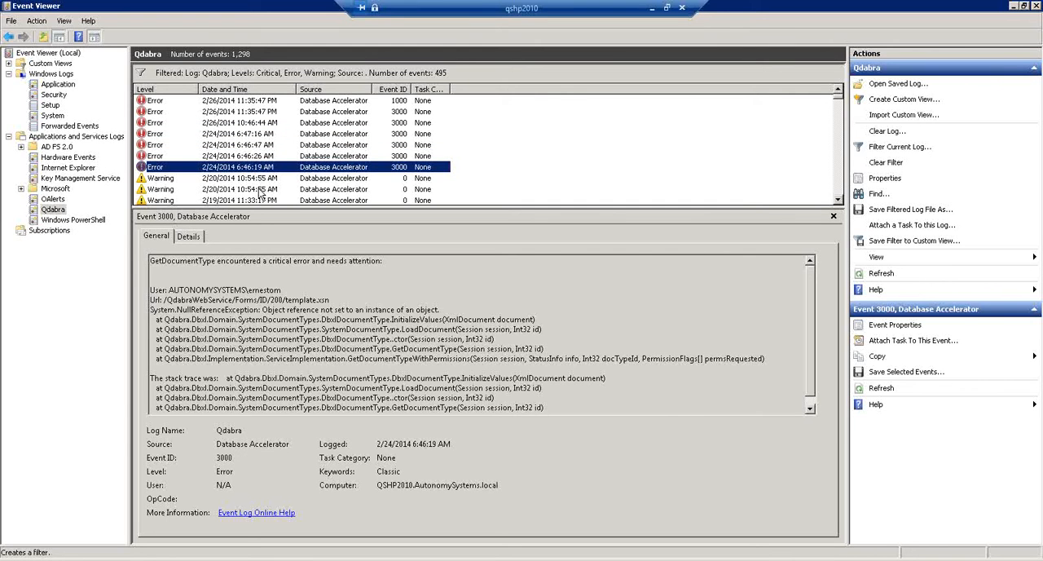
- Review the 2/20/2014 and 2/19/2014 warning events, continuing down to the 2/18/2014 2:12:32 AM error
click(257, 180)
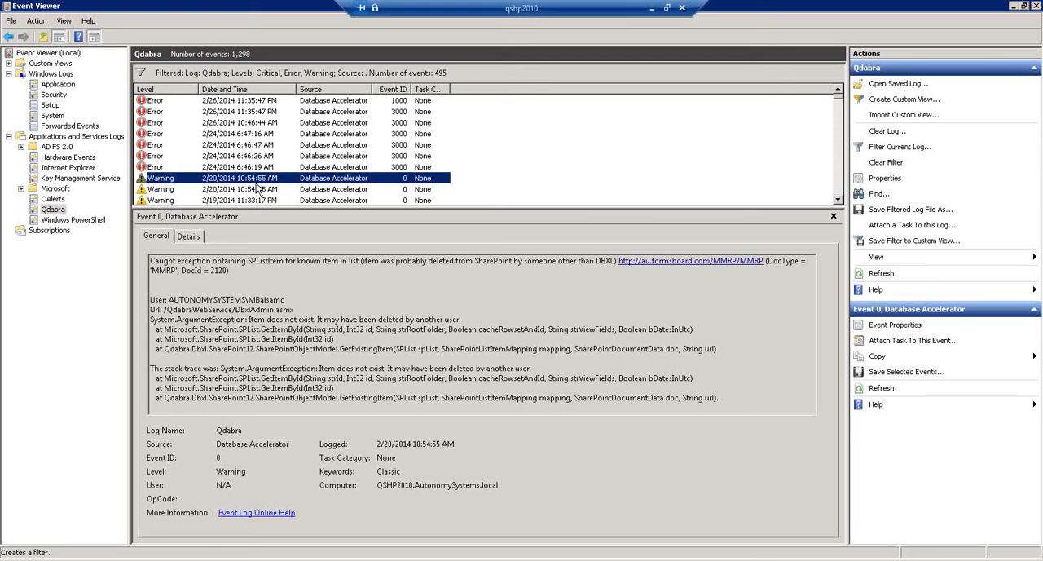
click(259, 190)
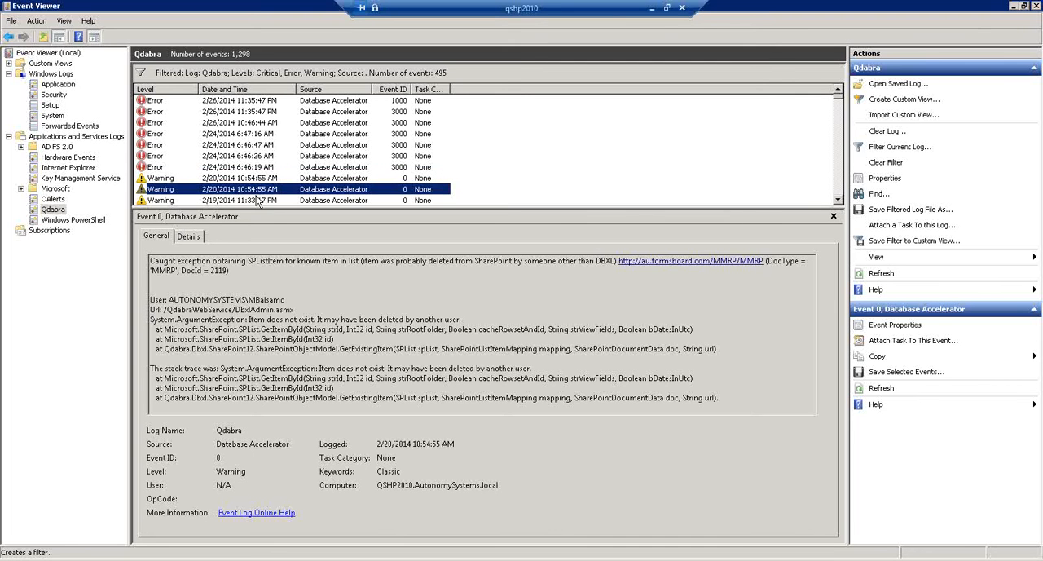
click(259, 202)
scroll(262, 200, down, 1)
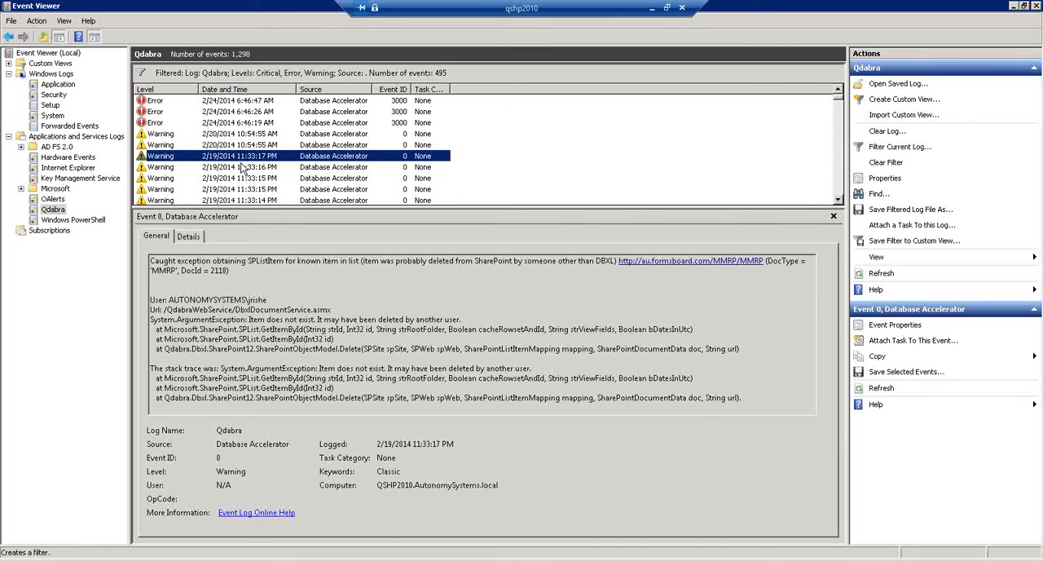
click(242, 168)
click(240, 178)
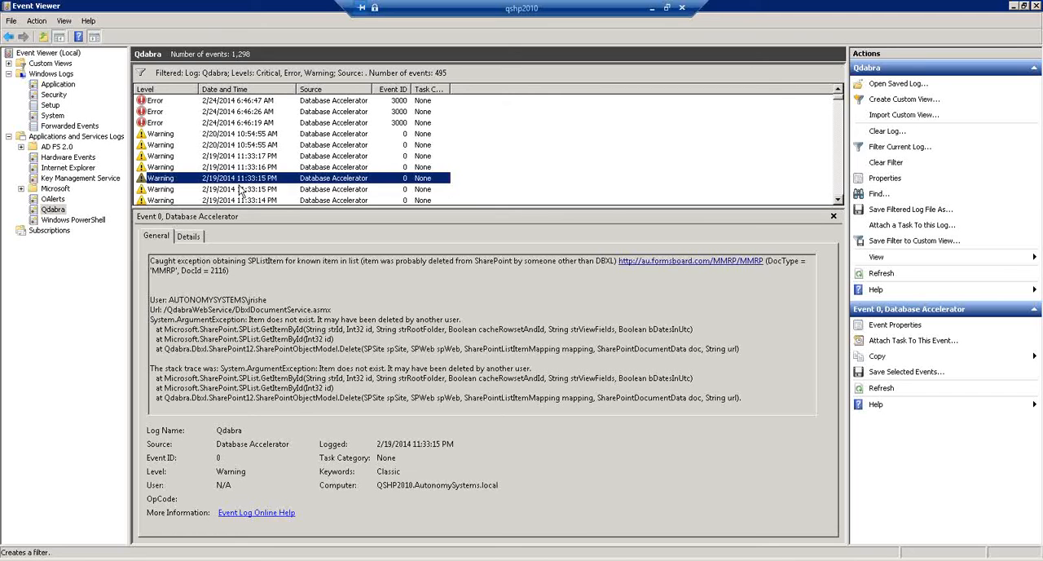
click(240, 189)
click(243, 201)
scroll(244, 196, down, 2)
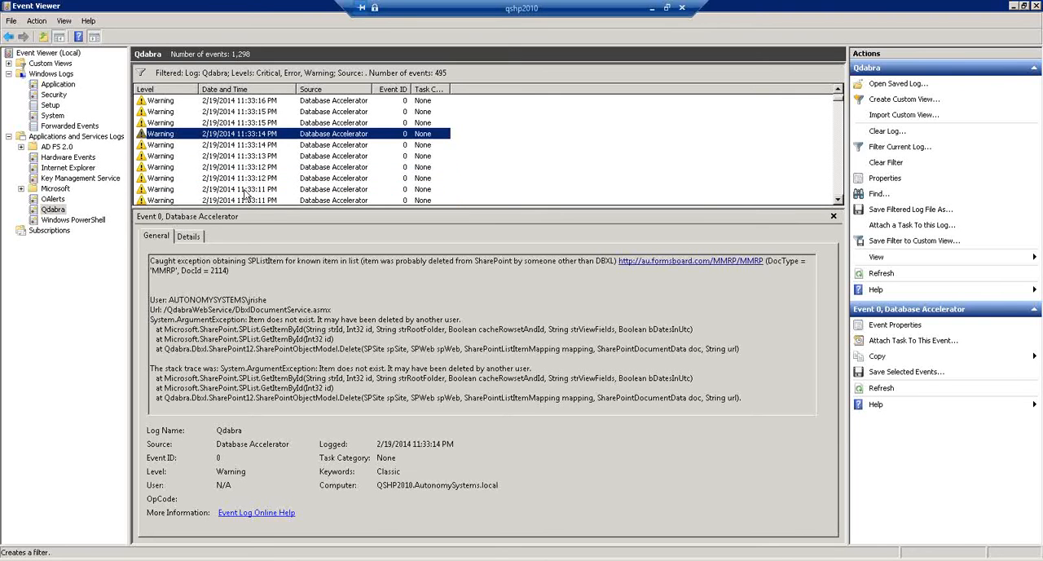
click(241, 147)
click(245, 167)
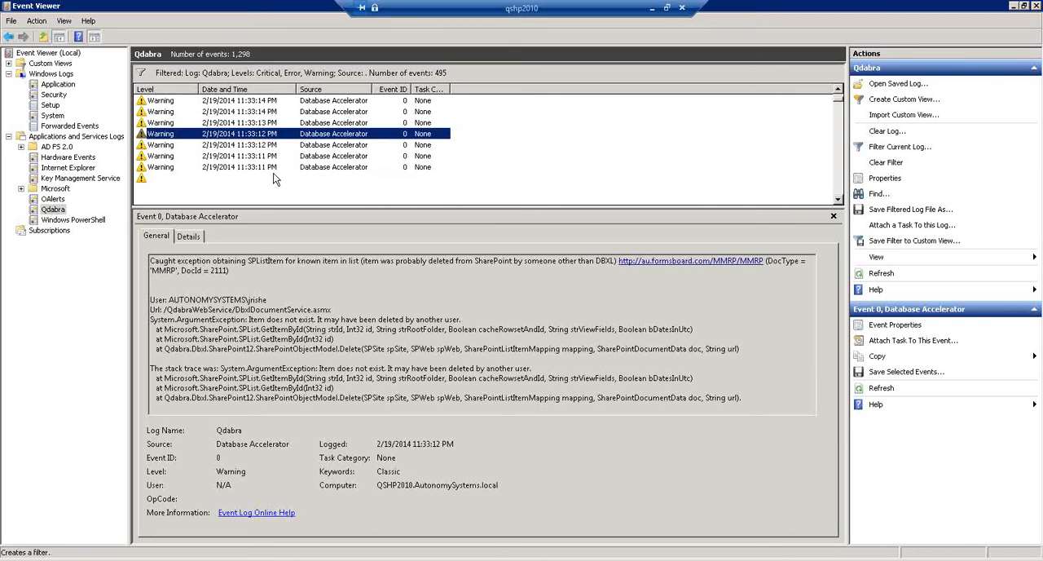
scroll(253, 163, down, 2)
click(257, 157)
scroll(278, 183, down, 6)
click(259, 177)
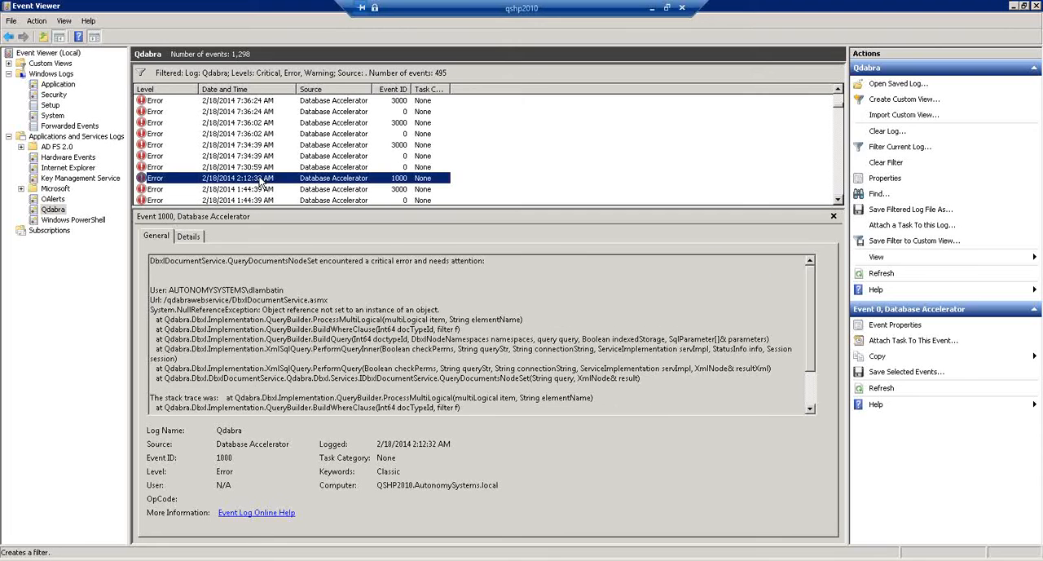
- Copy the full message of the 2/18/2014 7:34:39 AM error with event ID 0 into a blank Notepad document
click(254, 156)
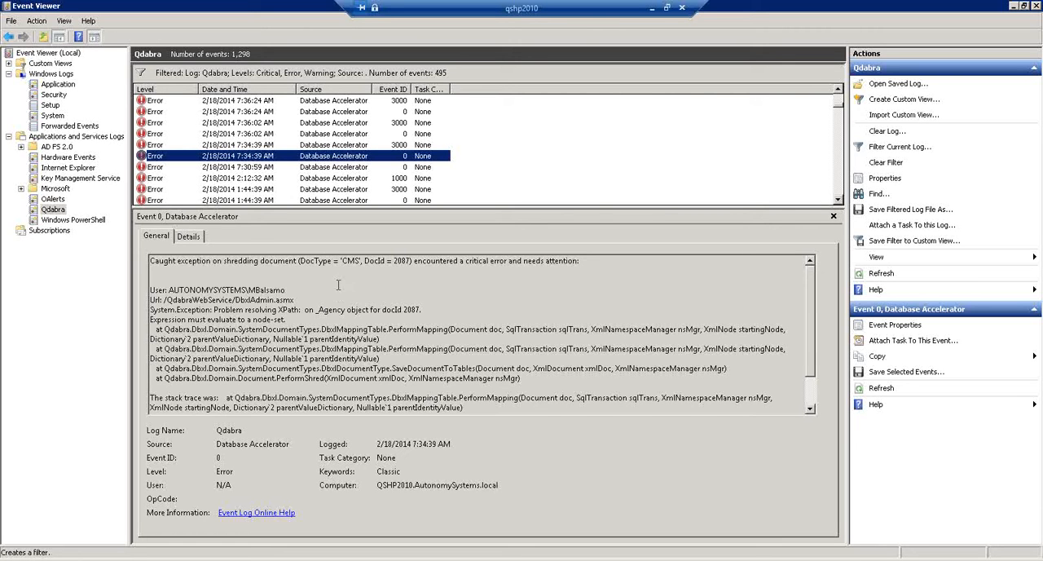
mouse_move(150, 261)
mouse_down()
mouse_move(296, 287)
mouse_move(378, 322)
mouse_move(498, 414)
mouse_move(549, 488)
mouse_up()
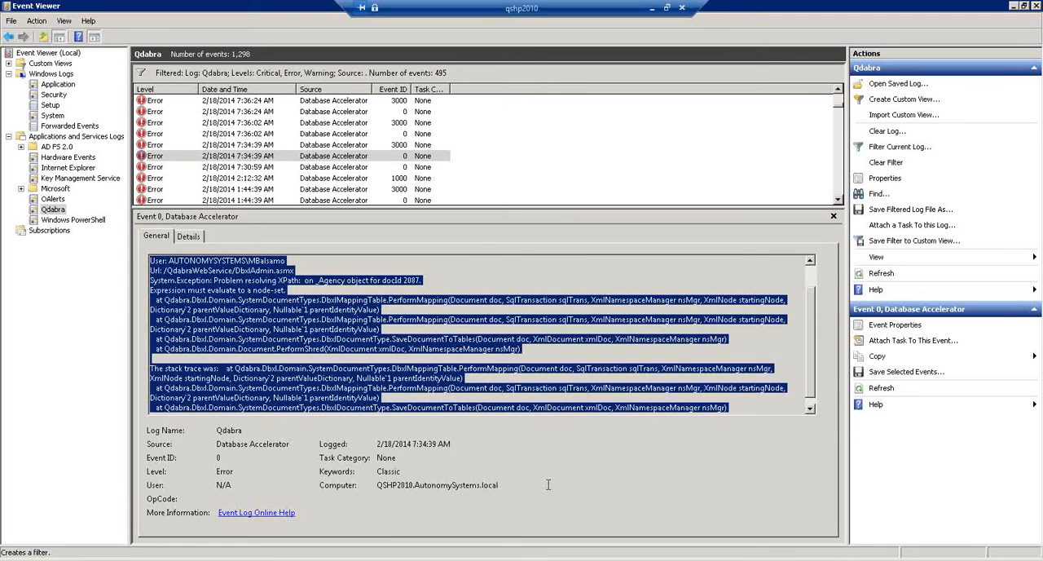
click(274, 332)
scroll(275, 333, up, 1)
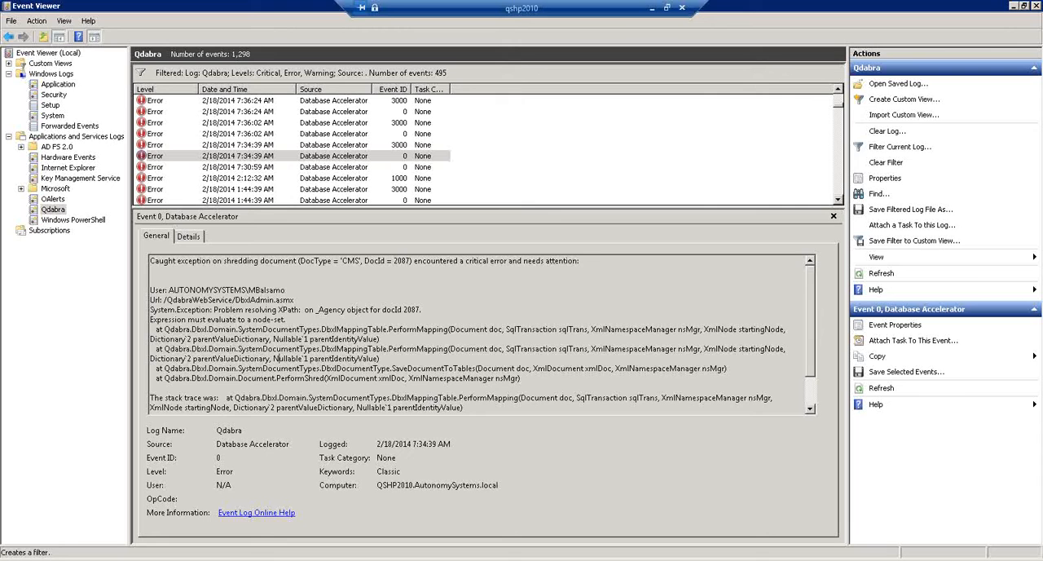
drag(0, 131, 467, 142)
drag(260, 133, 84, 39)
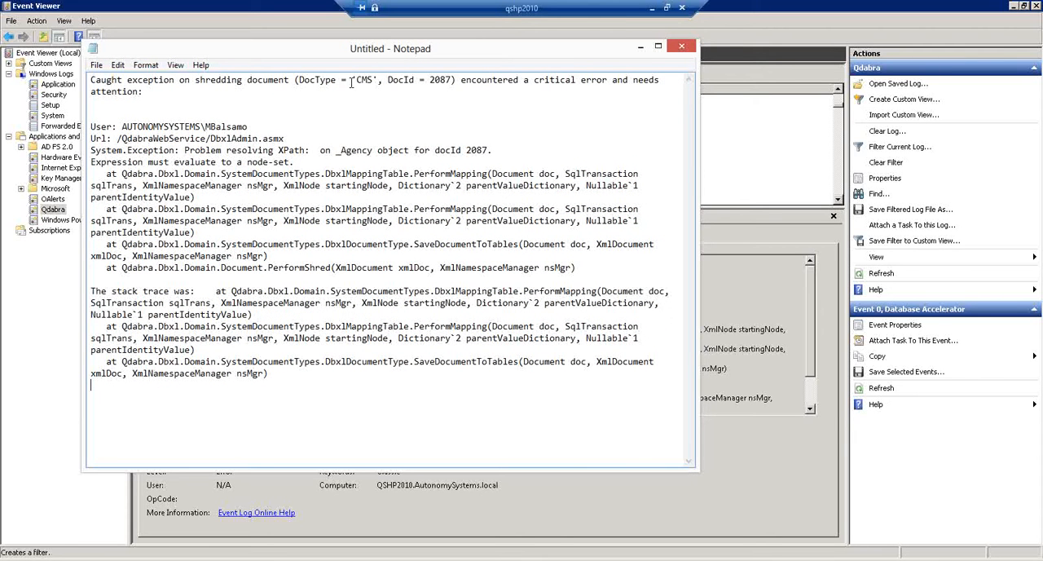
- Examine the copied error text for the shredding exception, document type and ID, user, _Agency XPath problem and node-set message
drag(355, 80, 454, 80)
drag(124, 79, 246, 76)
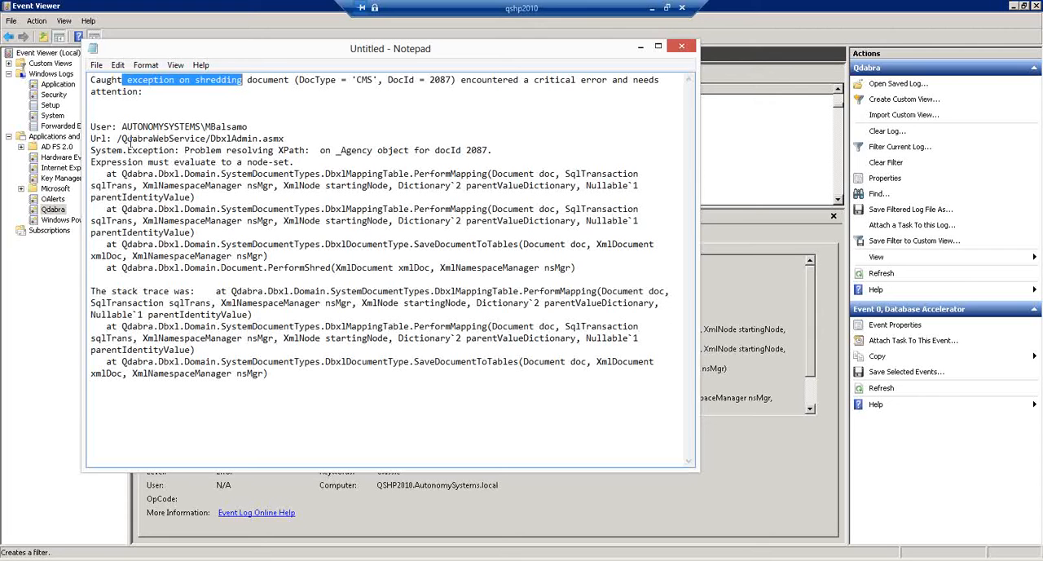
drag(95, 126, 248, 128)
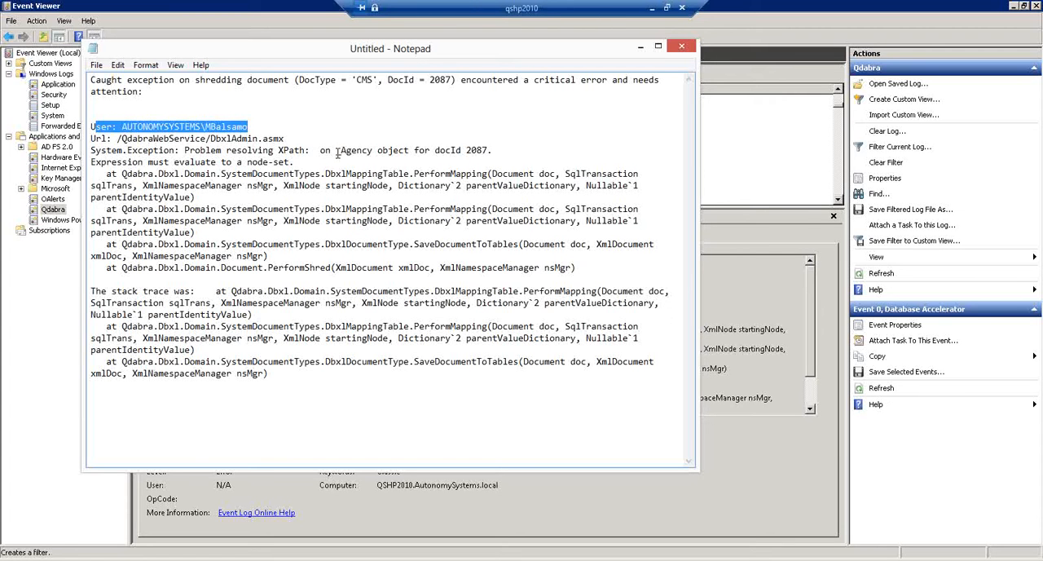
drag(337, 150, 372, 150)
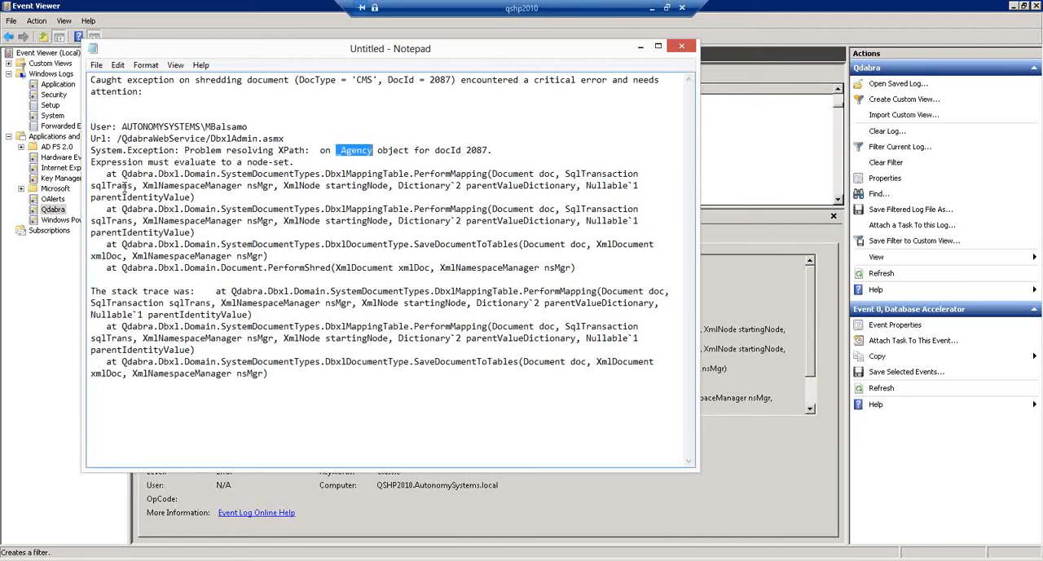
drag(92, 161, 323, 159)
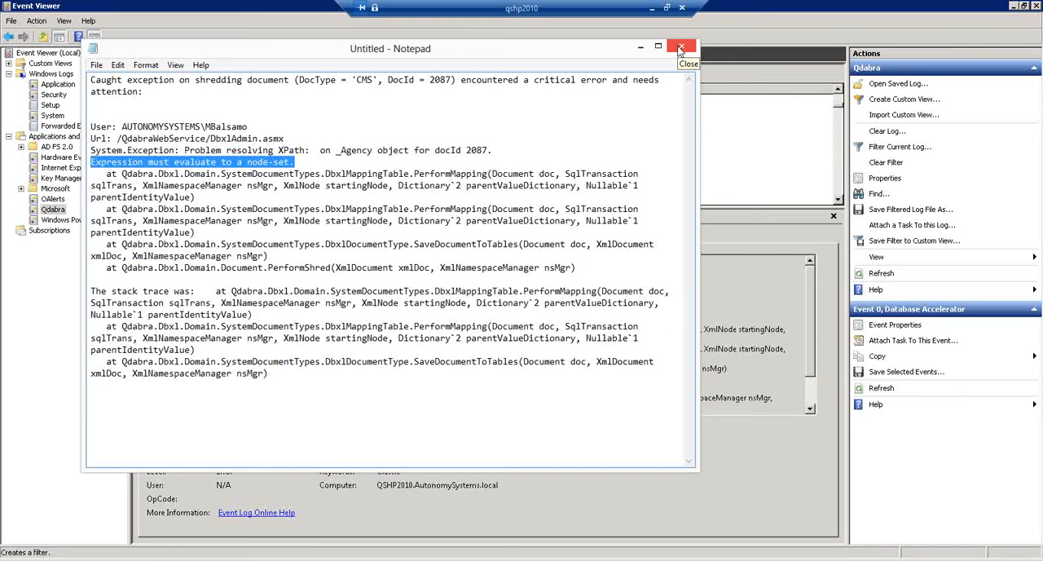
- Close the Notepad document without saving and view the 2/18/2014 7:30:59 AM error in the Qdabra log
click(680, 49)
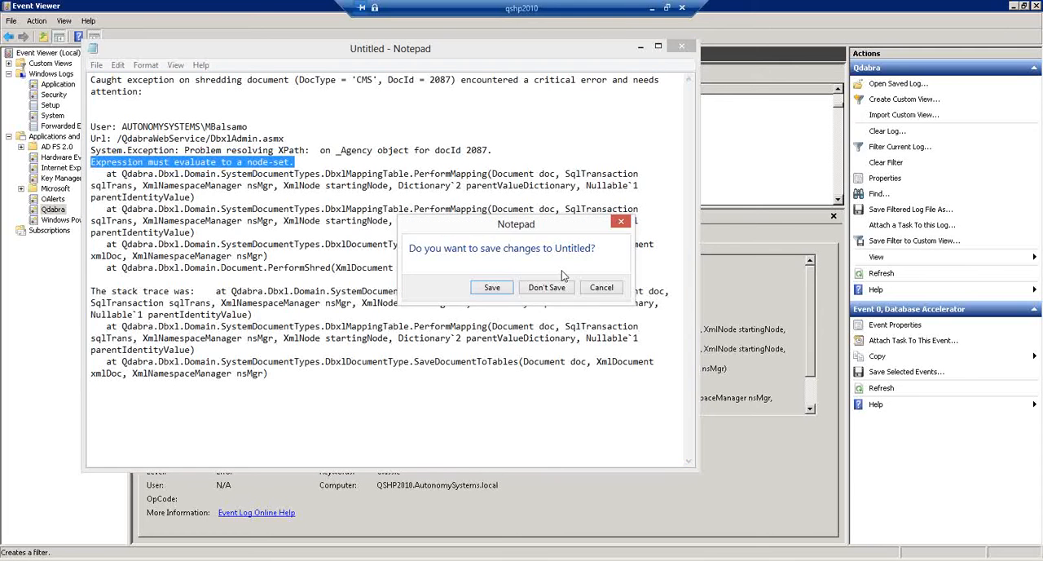
click(548, 287)
key(ctrl+a)
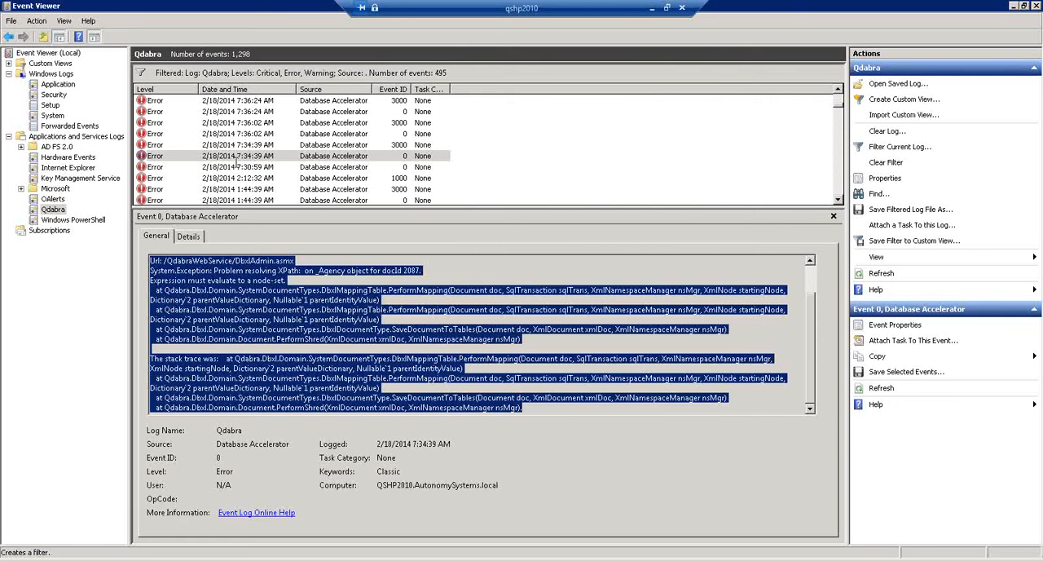
click(239, 169)
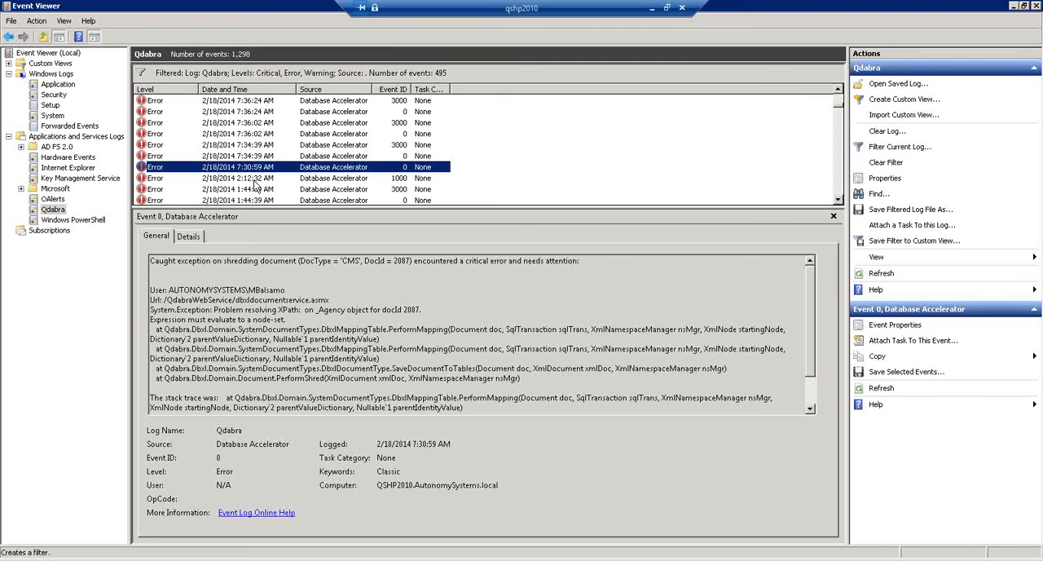
- Review the 2/18/2014 1:42:37 AM error and the 1:44:39 AM shredding exception, highlighting the latter's opening message lines
scroll(255, 186, down, 1)
click(252, 178)
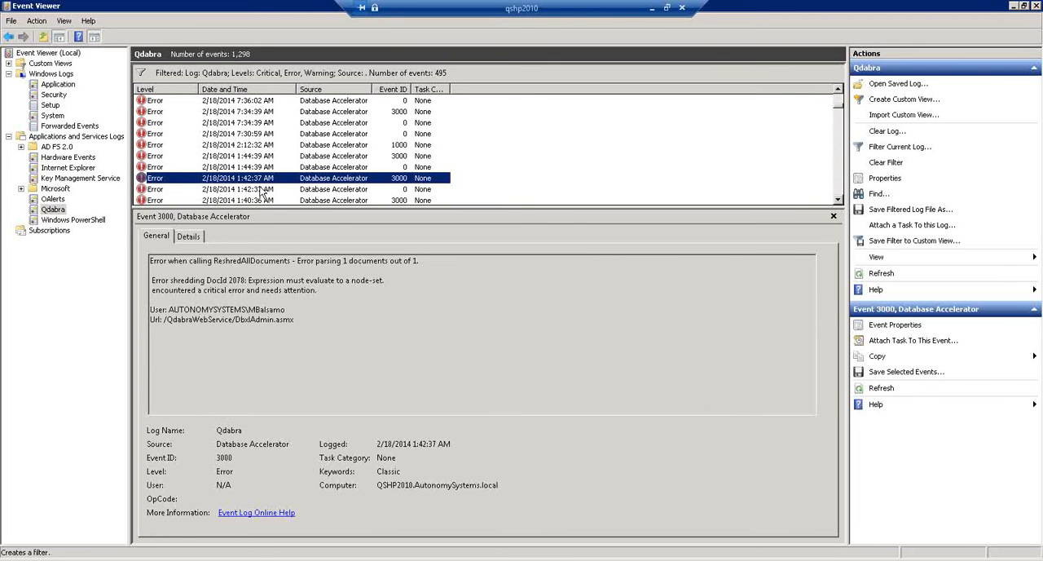
click(245, 168)
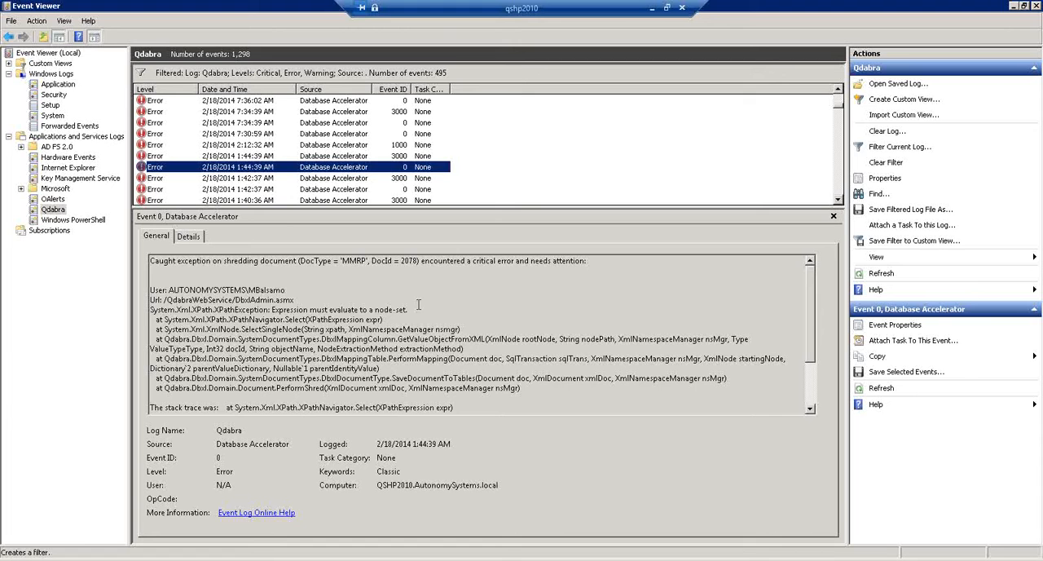
drag(419, 318, 130, 262)
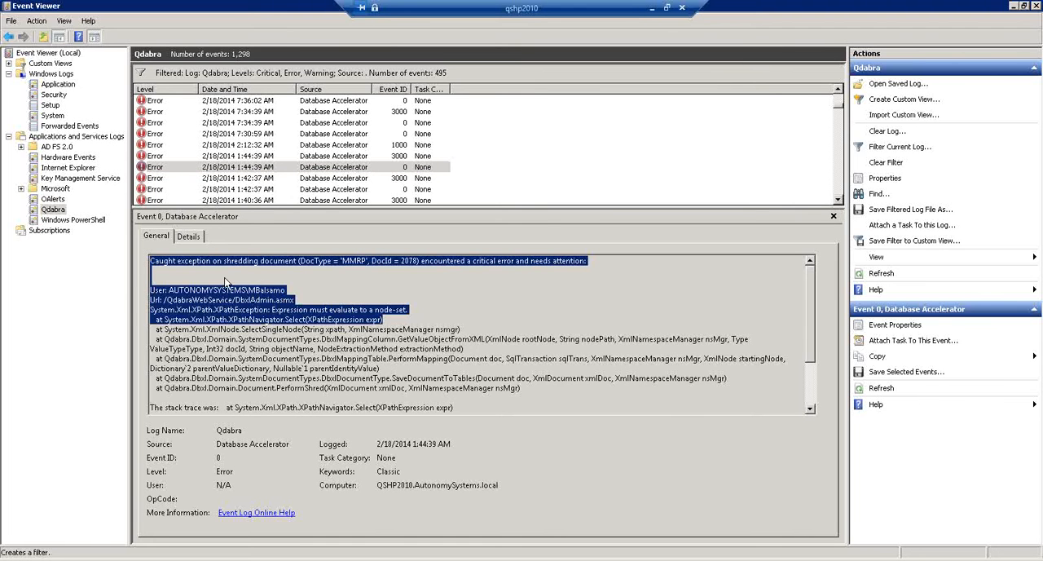
click(287, 290)
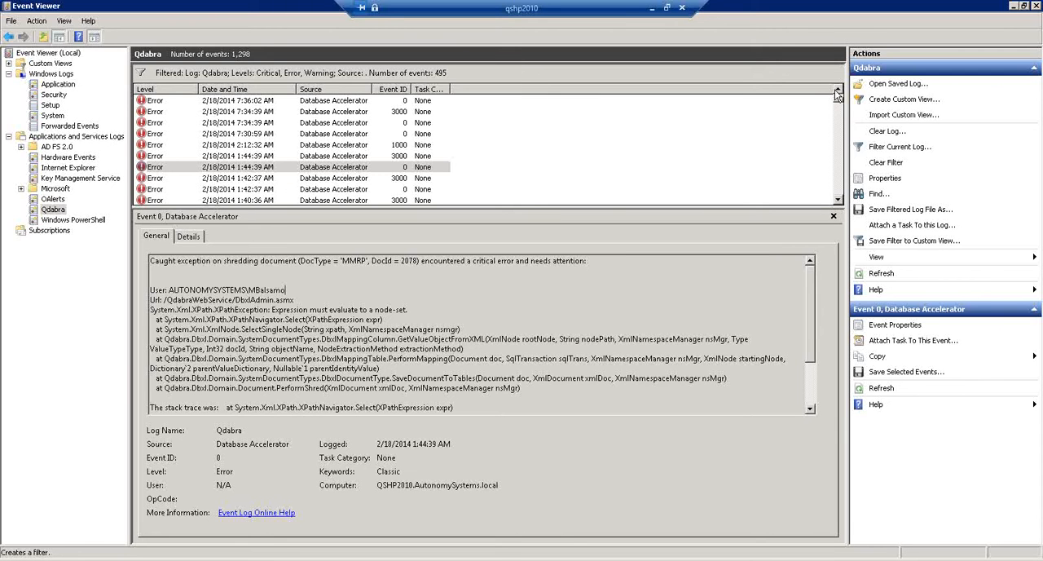
- Return to the newest events and review the 2/26/2014 errors and the 2/24/2014 6:46:47 AM error
scroll(837, 102, up, 3)
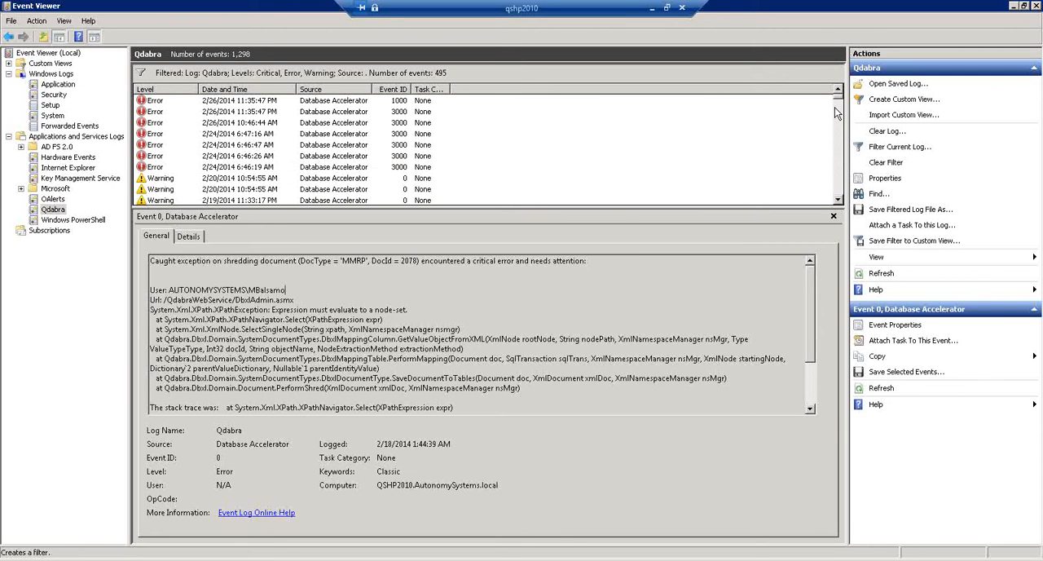
click(169, 100)
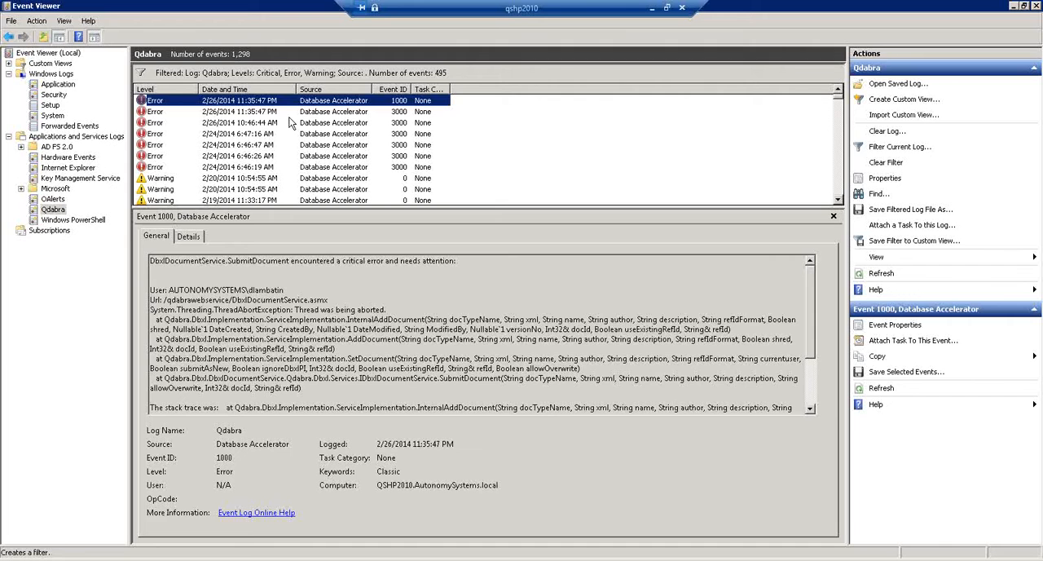
click(228, 111)
click(224, 123)
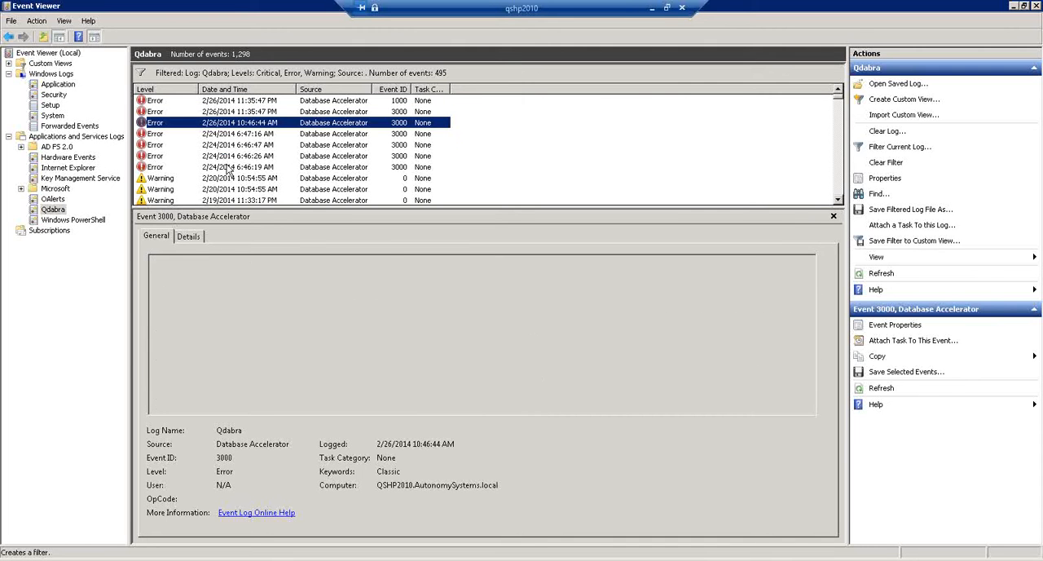
click(226, 145)
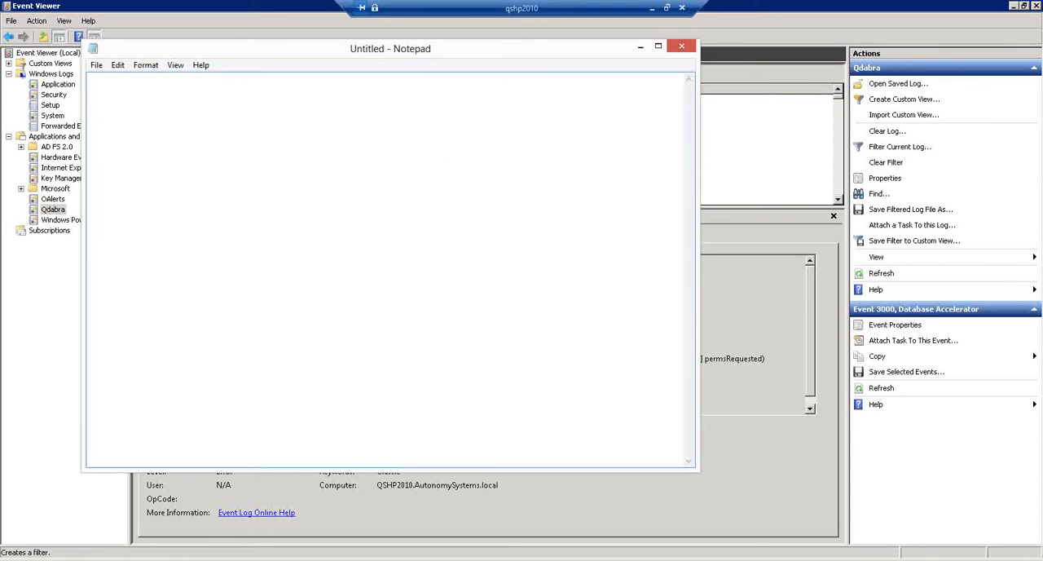
- Paste the error notification script into a blank, widened Notepad document and append "for qshp2010" to the message subject
key(ctrl+v)
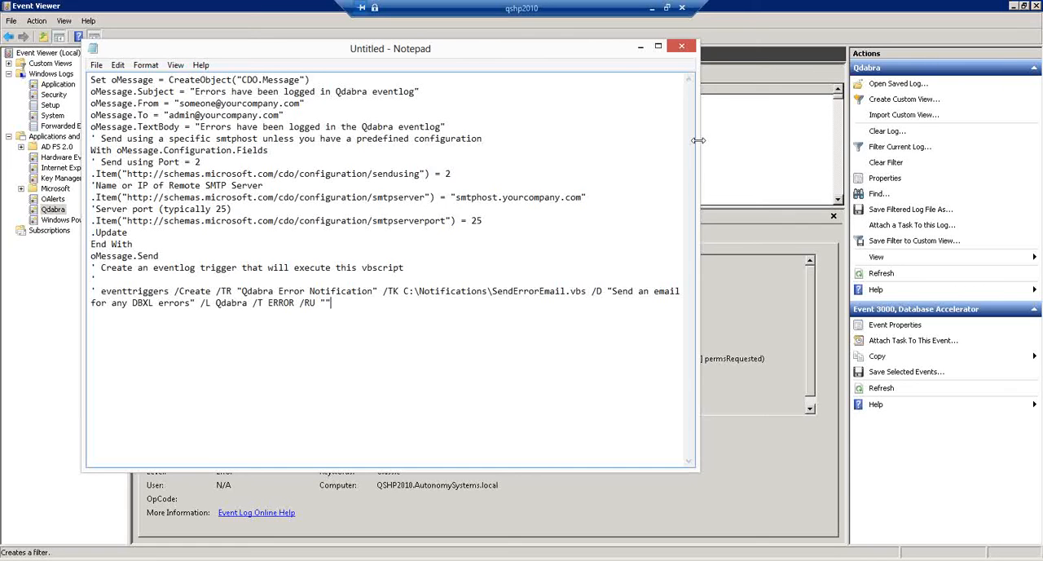
drag(699, 140, 996, 130)
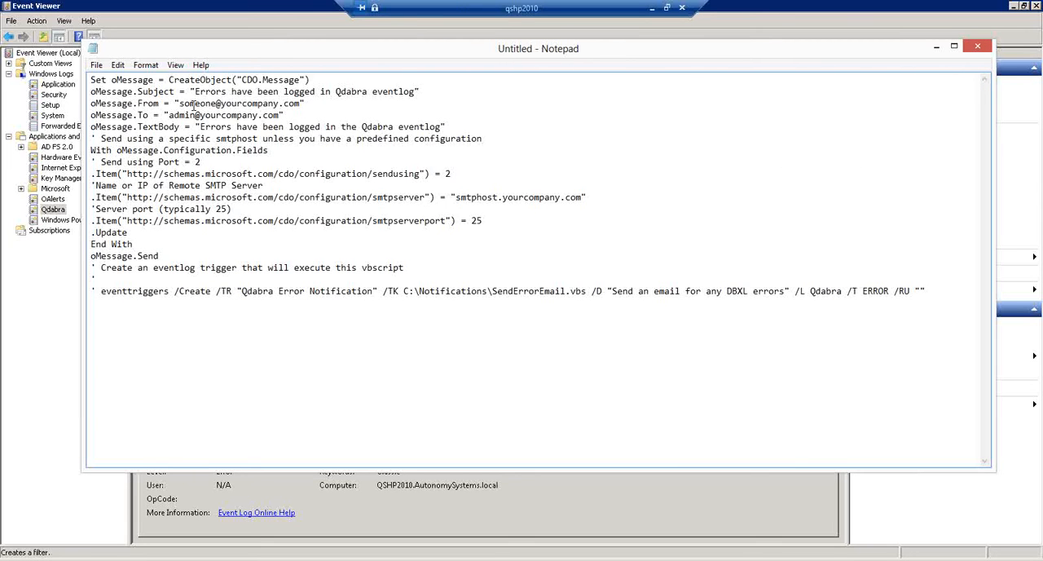
drag(196, 91, 412, 94)
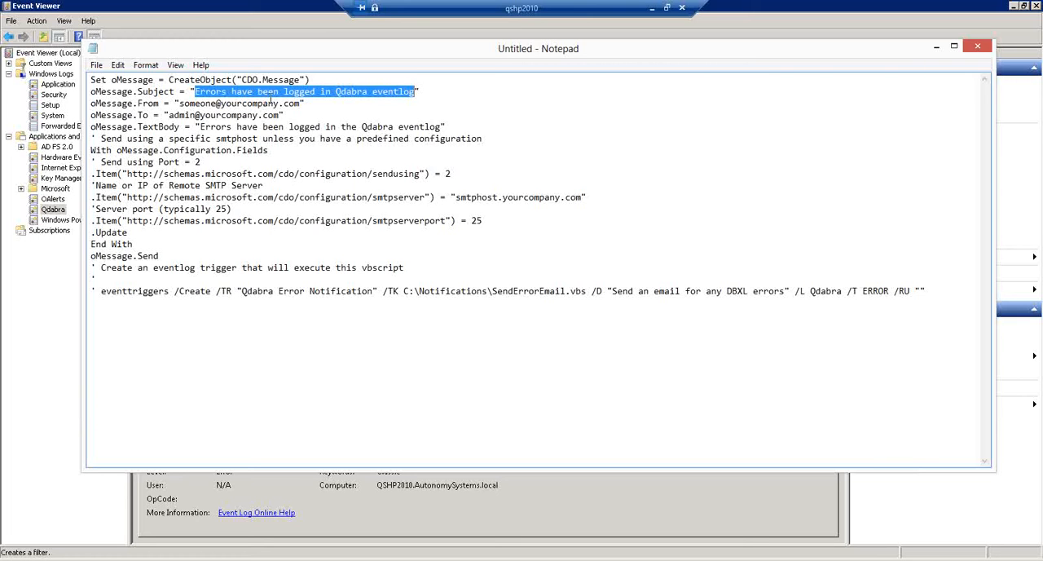
click(415, 92)
text(fio)
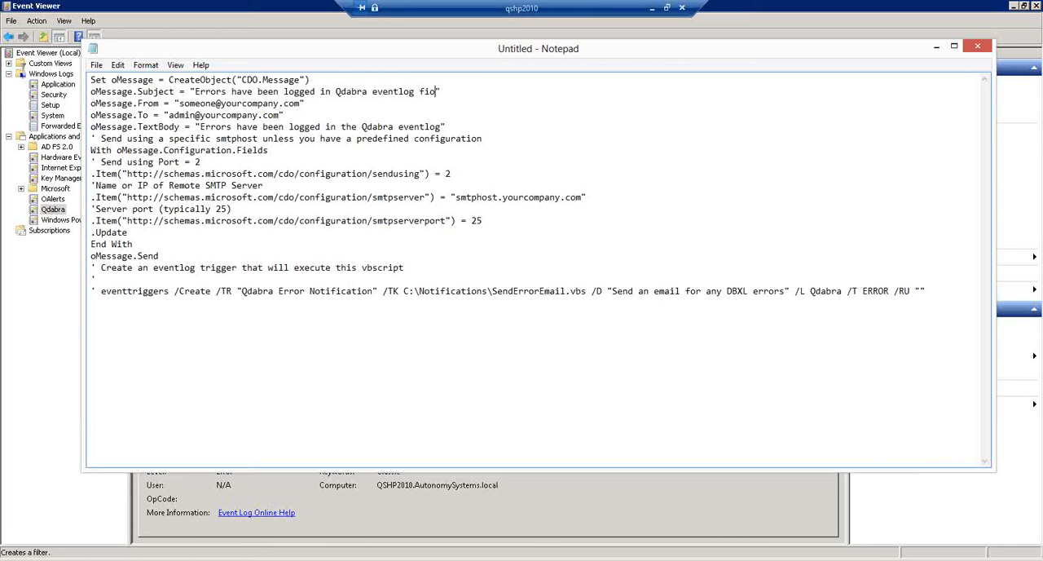
key(BackSpace)
key(BackSpace)
text(or qshp2010)
- Replace the placeholder sender in the oMessage.From line with the sender's actual e-mail address
click(179, 104)
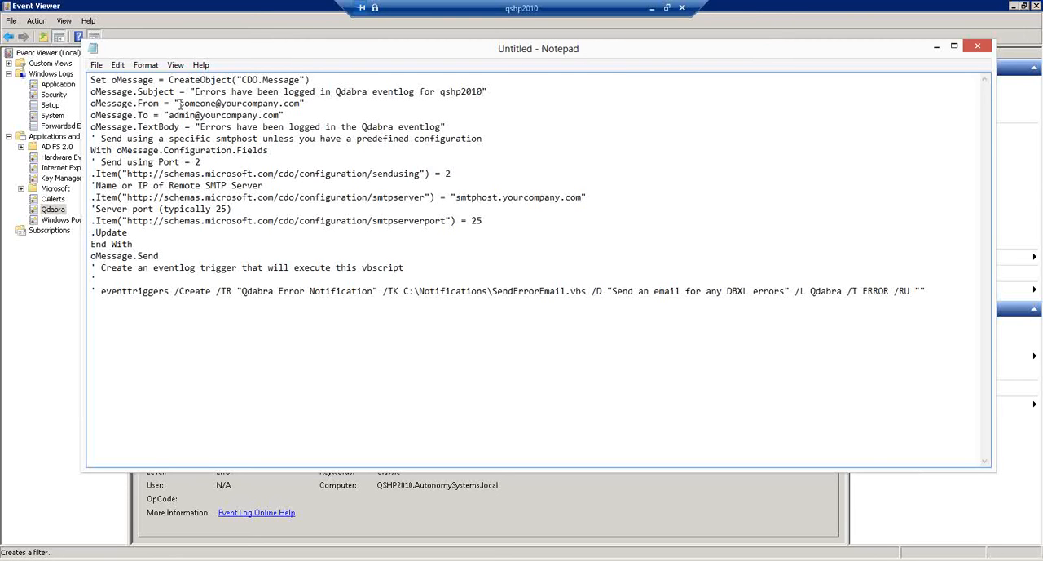
shift+click(279, 104)
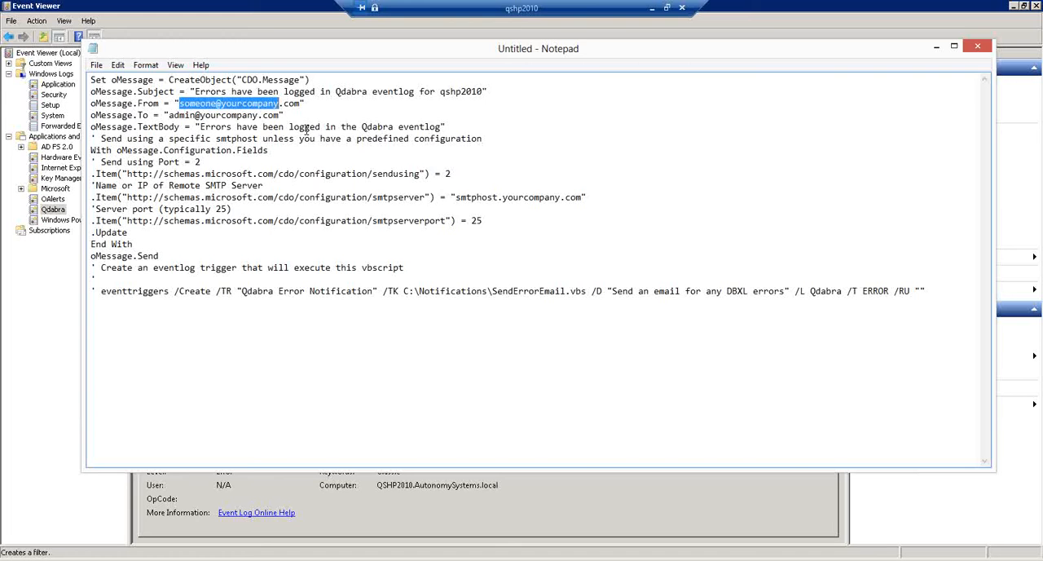
text(admin)
key(BackSpace)
key(BackSpace)
key(BackSpace)
key(BackSpace)
key(BackSpace)
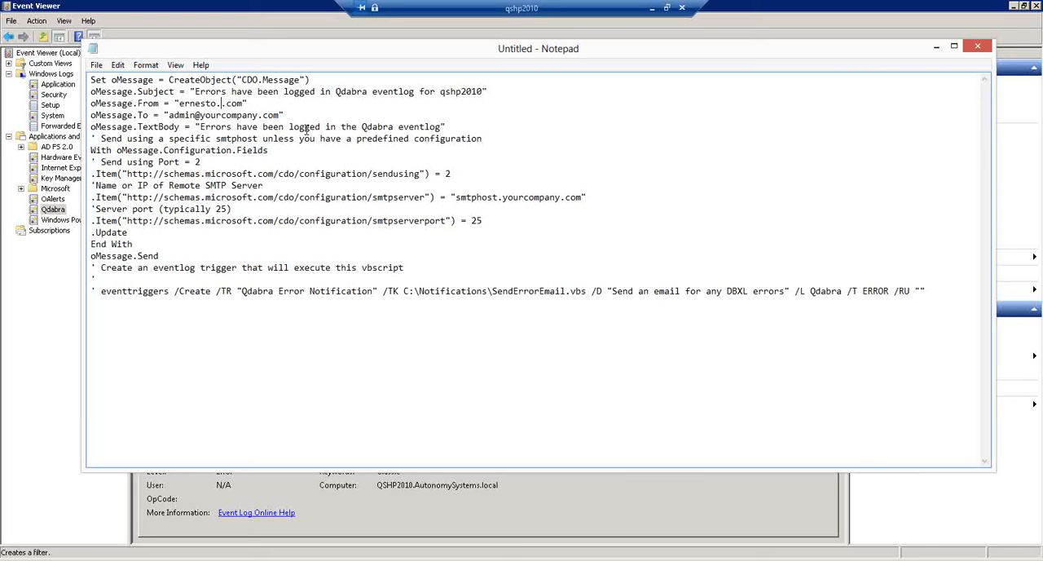
- Replace the placeholder recipient in the oMessage.To line with the recipient's actual e-mail address
click(169, 115)
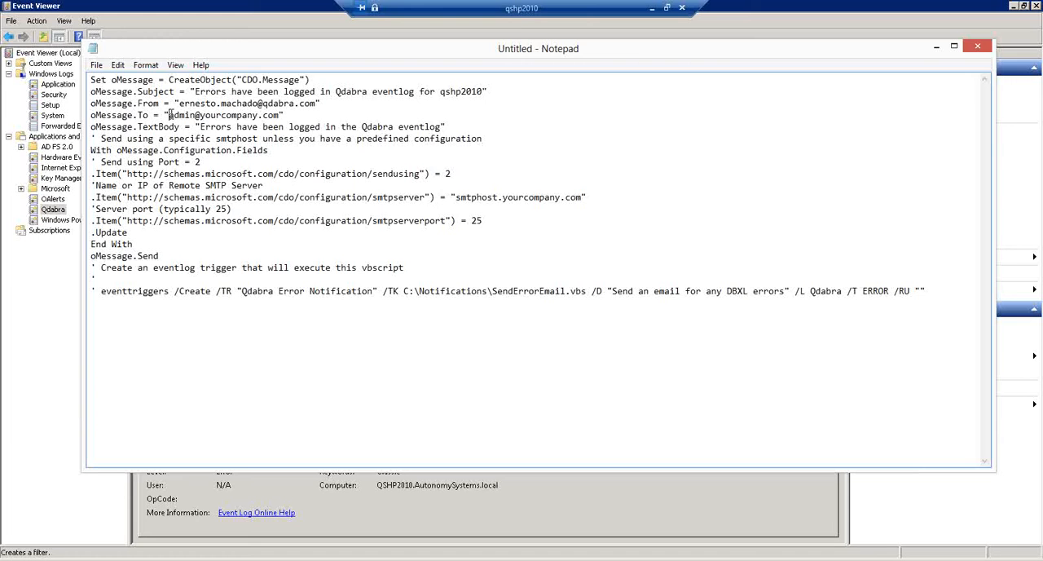
shift+click(258, 115)
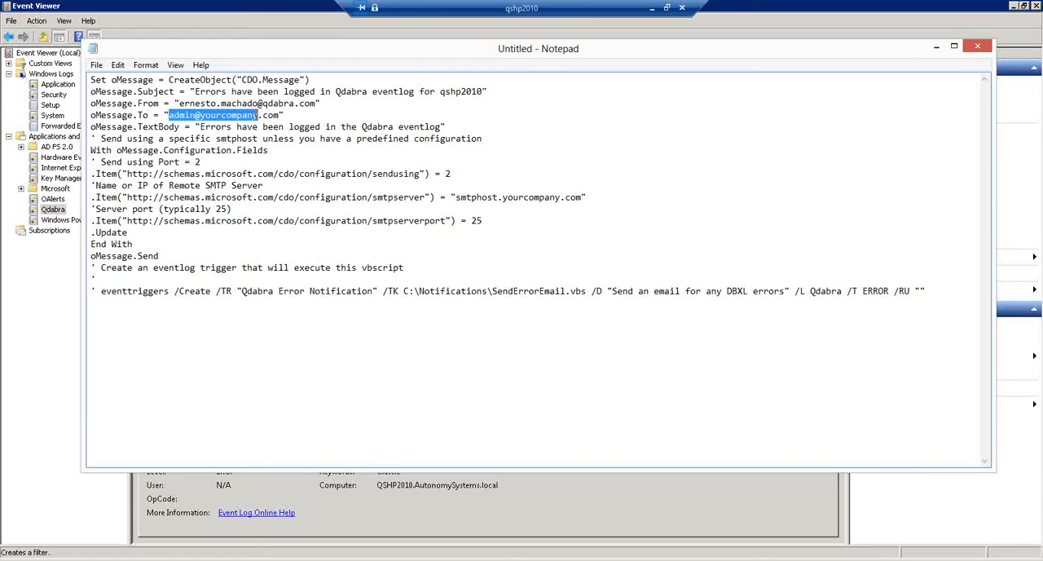
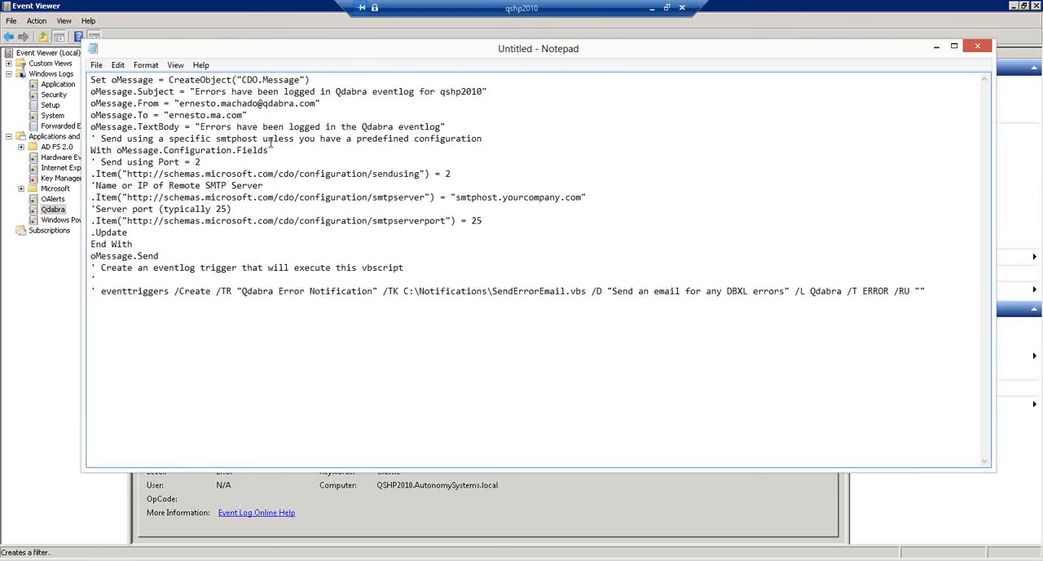
- Check the message body text and set the script's smtpserver value to "SMTPHOST.autonomysystems.local"
click(200, 127)
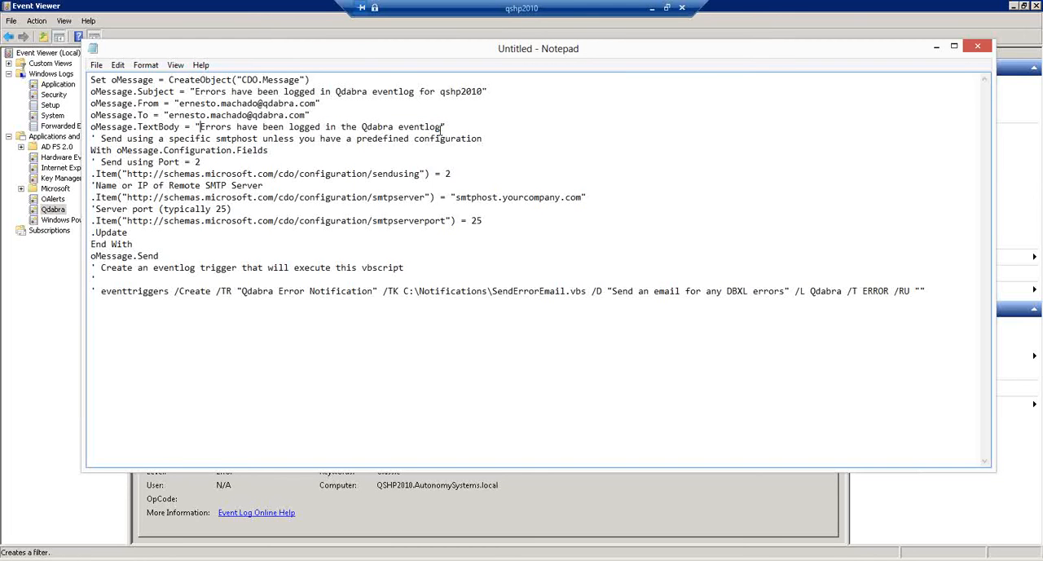
shift+click(441, 129)
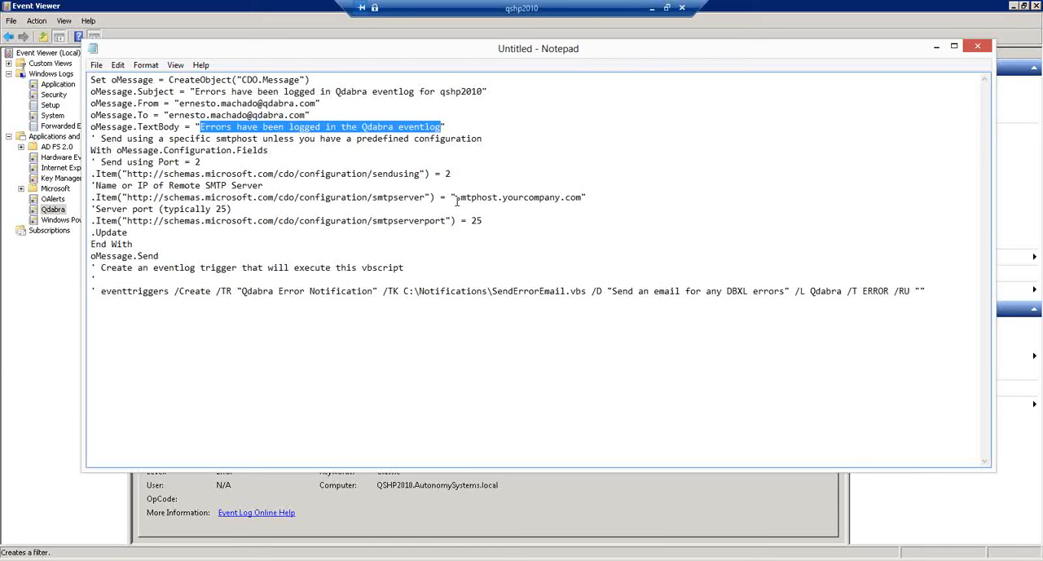
drag(456, 198, 584, 199)
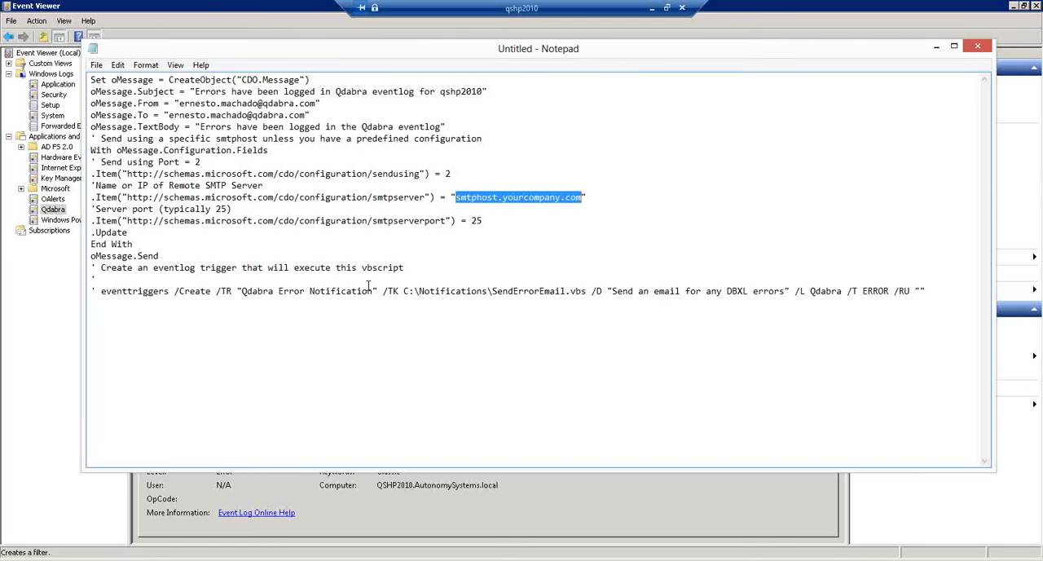
key(alt+Tab)
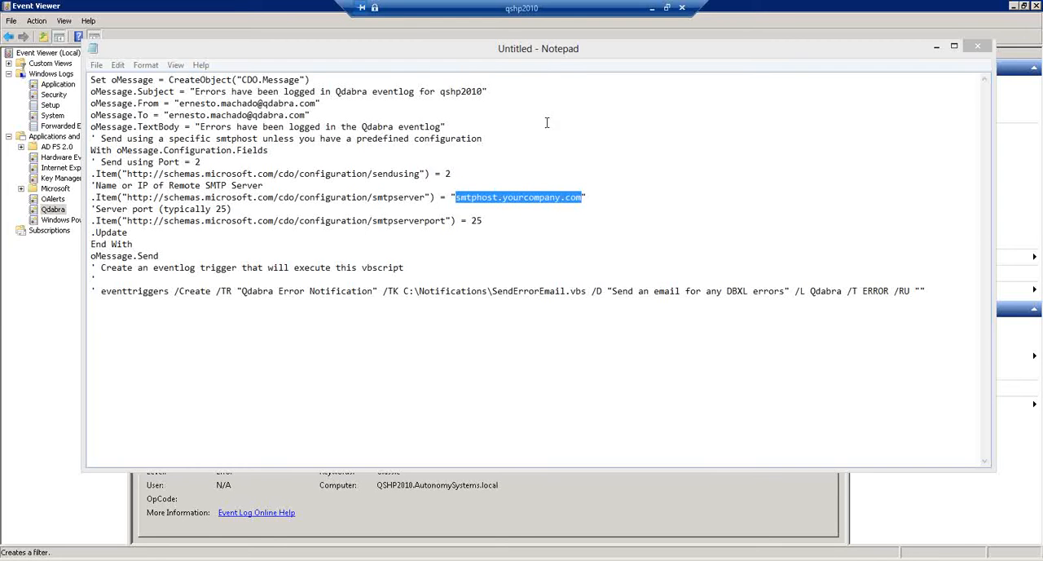
click(546, 50)
text(SMTPHOST.autonomysystems.local)
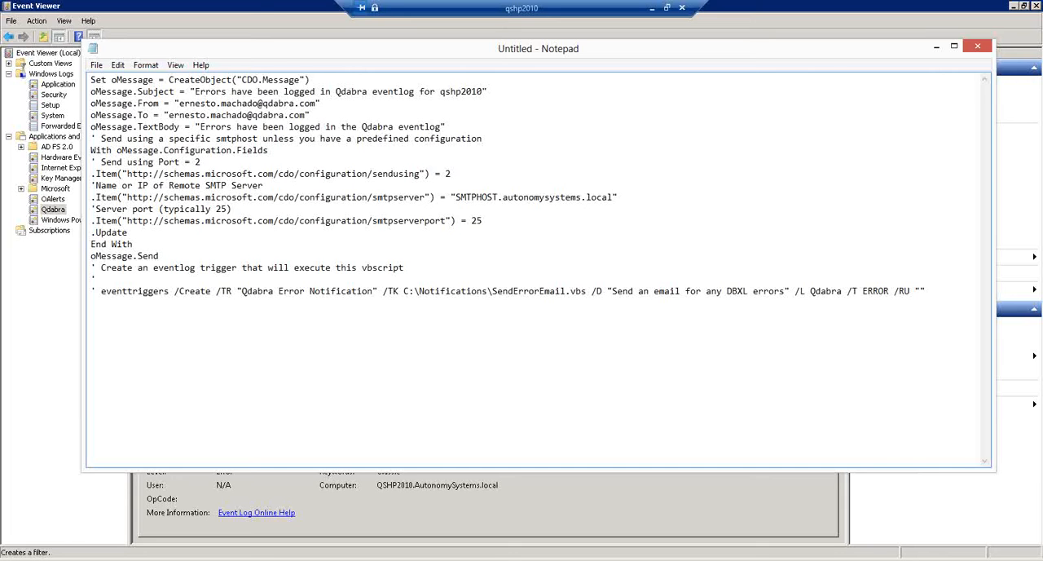
- Save the script to the Desktop as SendErrorEmail.vbs with the All Files type and close Notepad
key(alt+Tab)
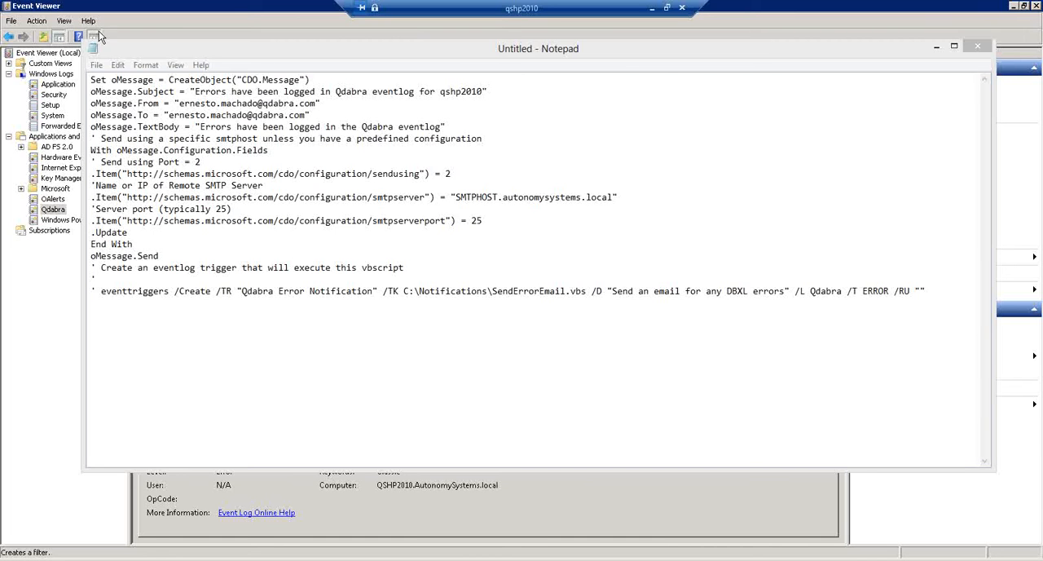
click(200, 126)
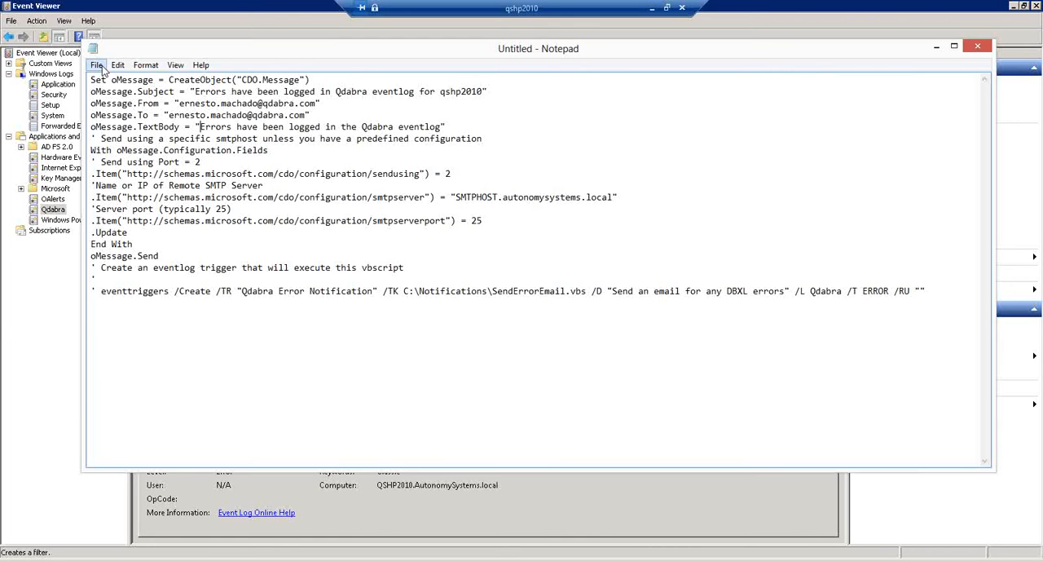
click(97, 65)
mouse_move(117, 65)
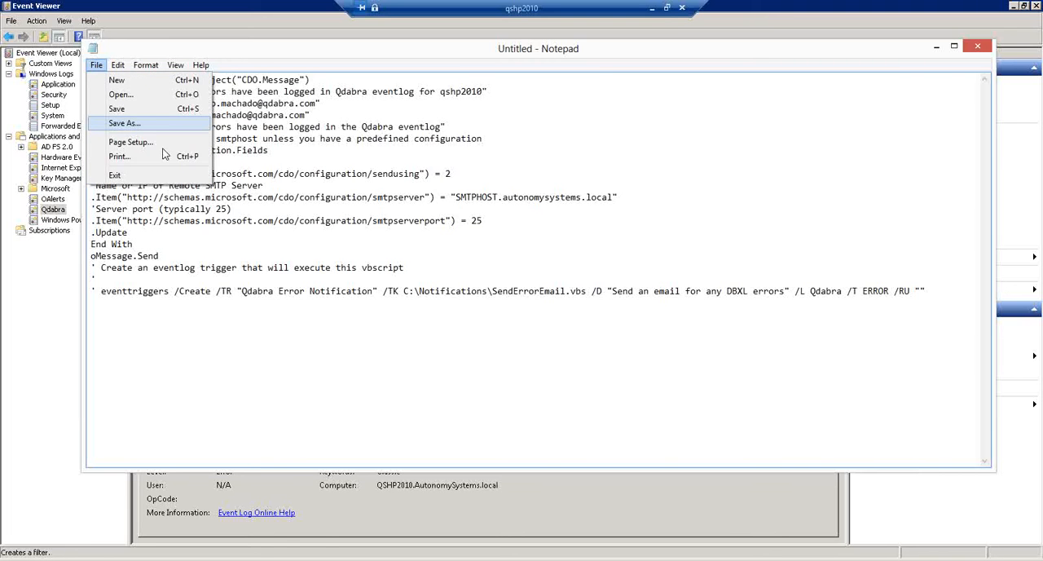
click(122, 124)
text(SendErrorEmail.vbs)
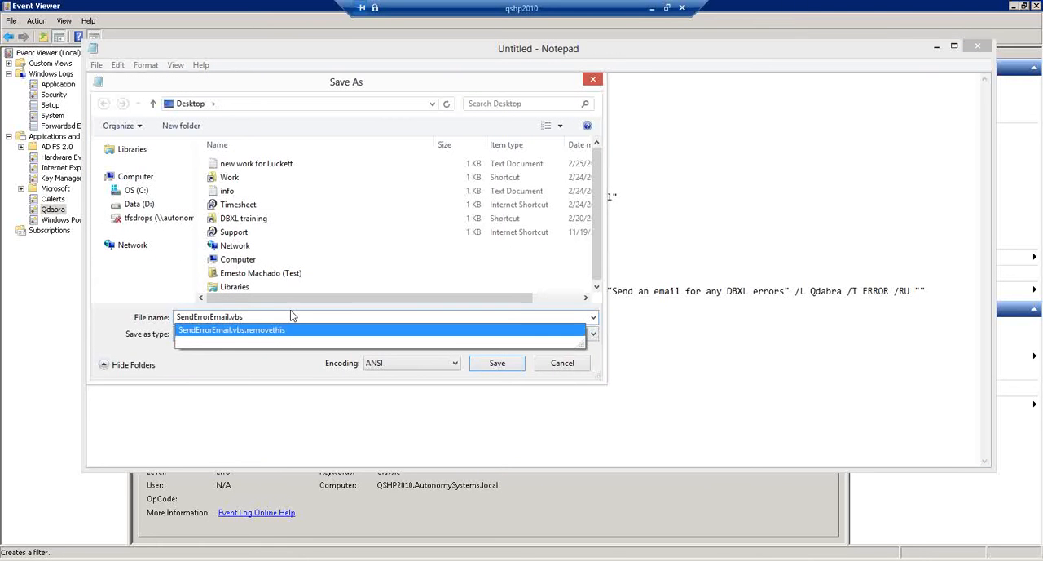
click(286, 313)
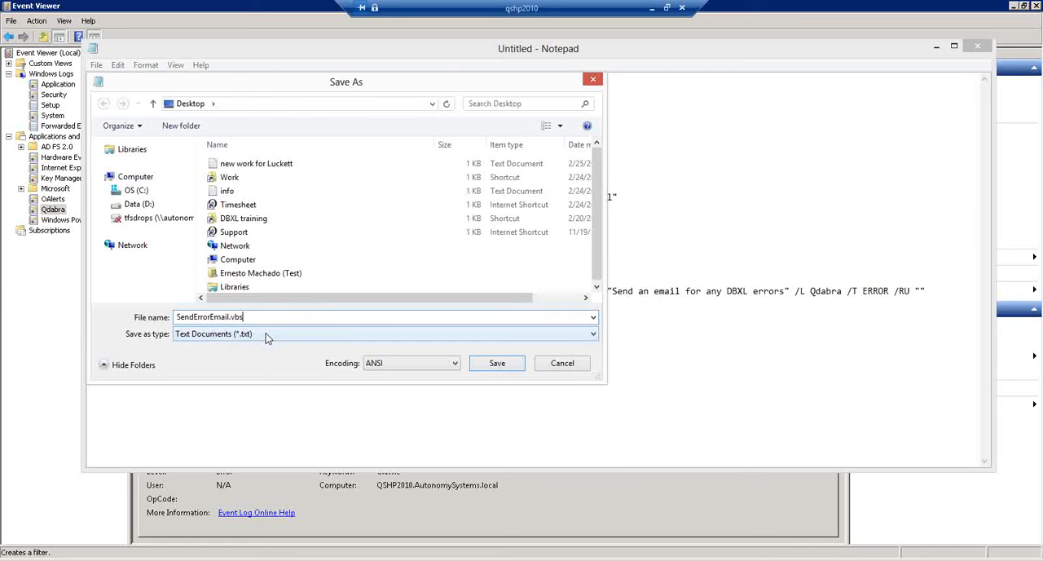
click(267, 336)
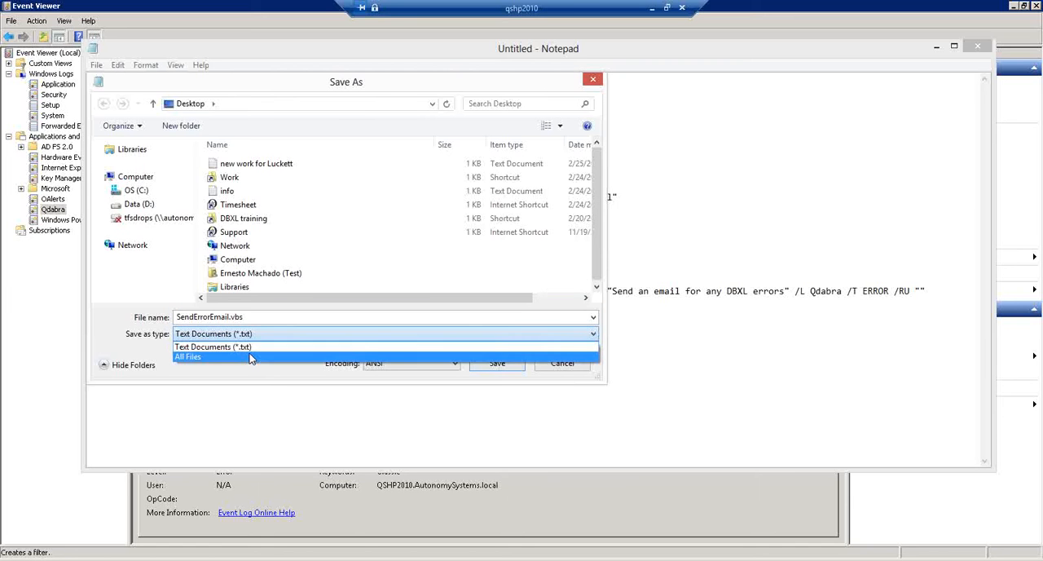
click(251, 357)
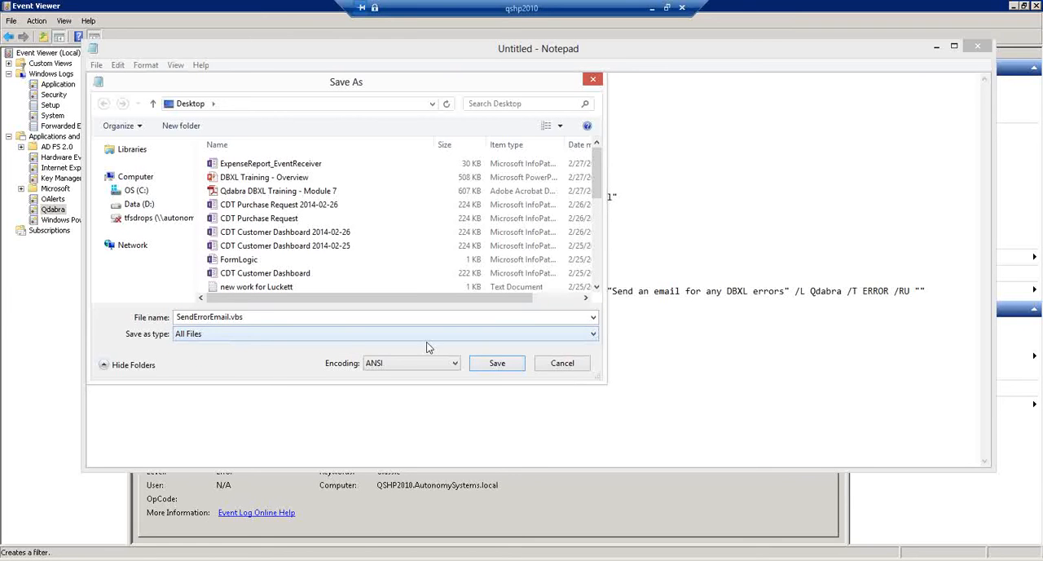
click(492, 364)
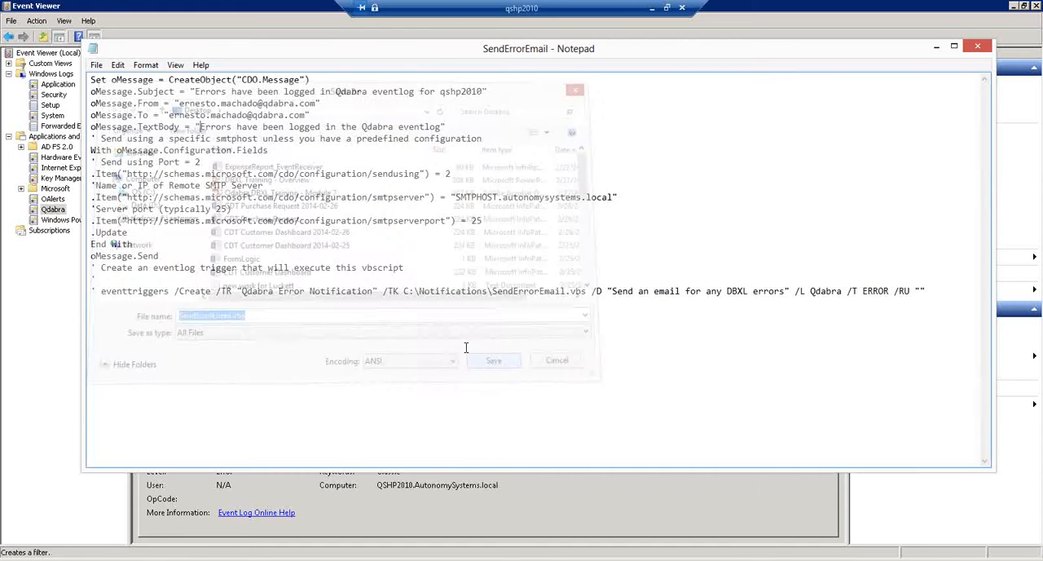
click(978, 48)
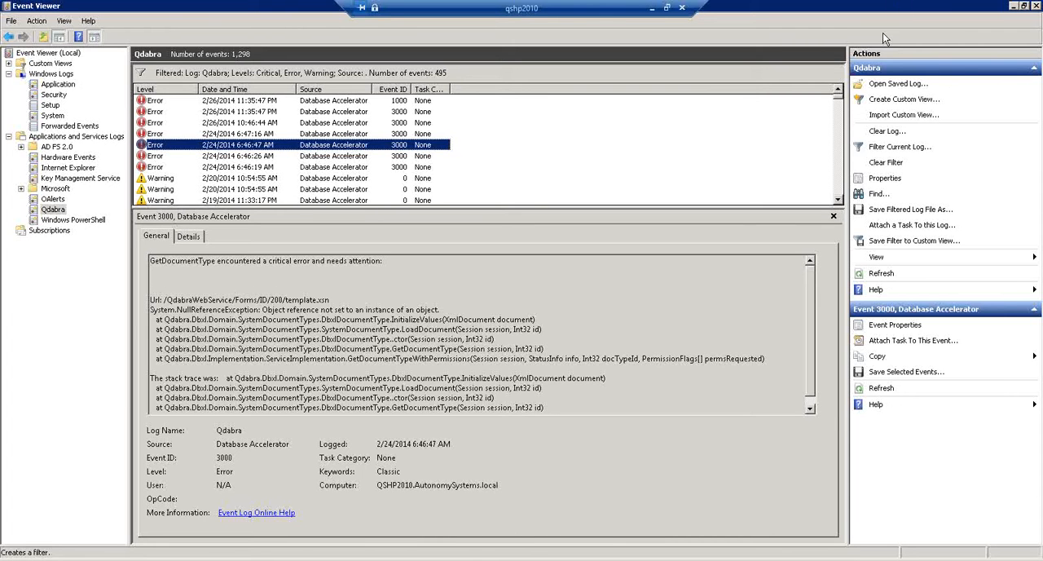
- Open the SendErrorEmail script from C:\Notifications on the server for editing in Notepad
click(123, 559)
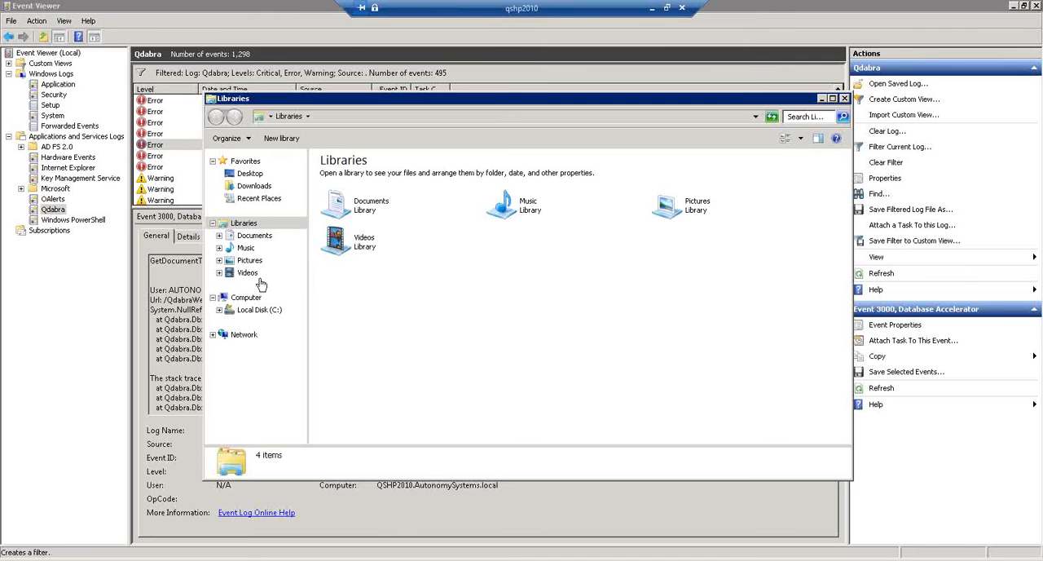
click(256, 310)
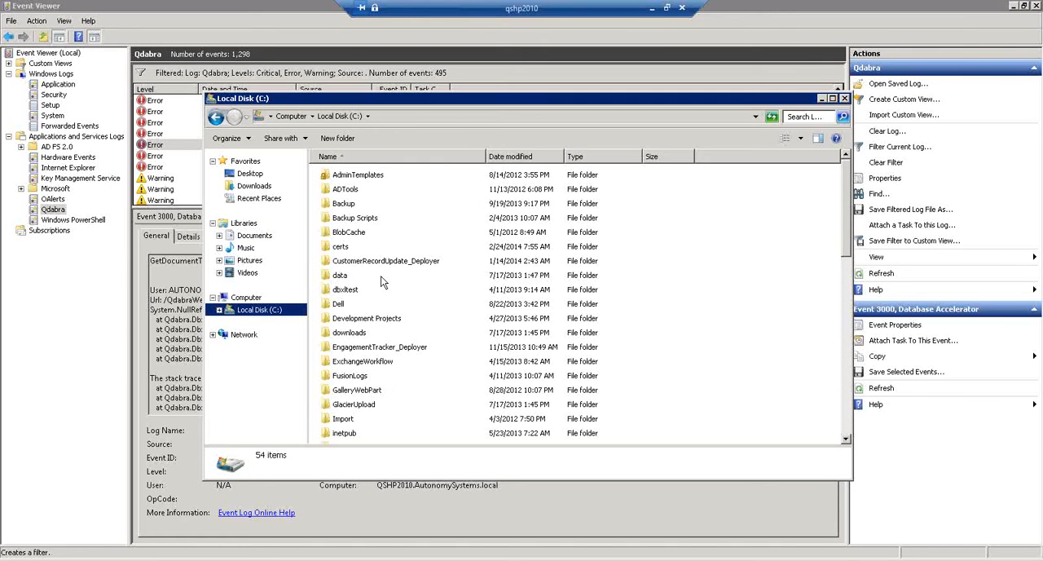
click(399, 361)
scroll(398, 361, down, 5)
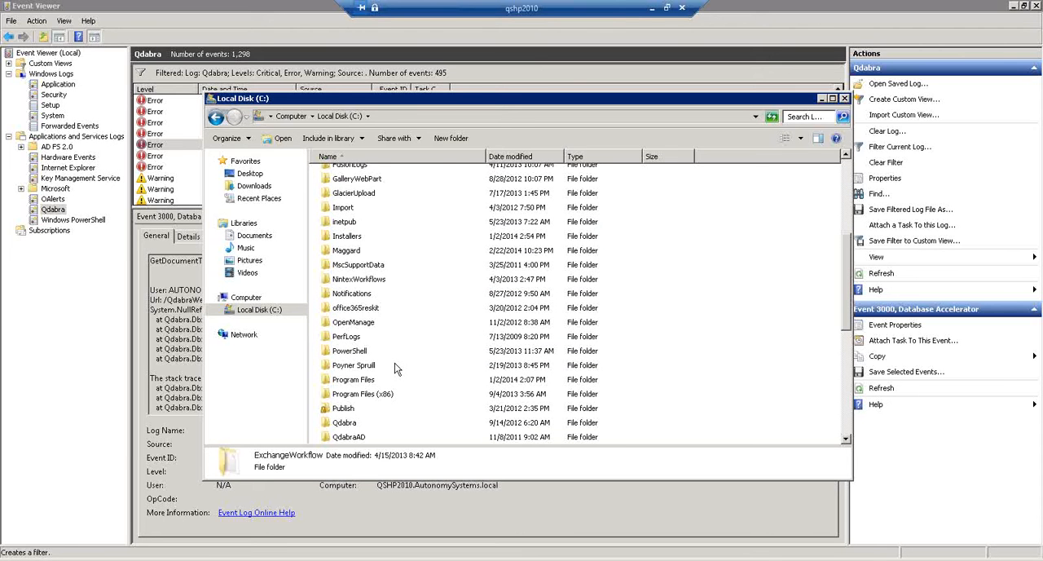
scroll(381, 313, up, 1)
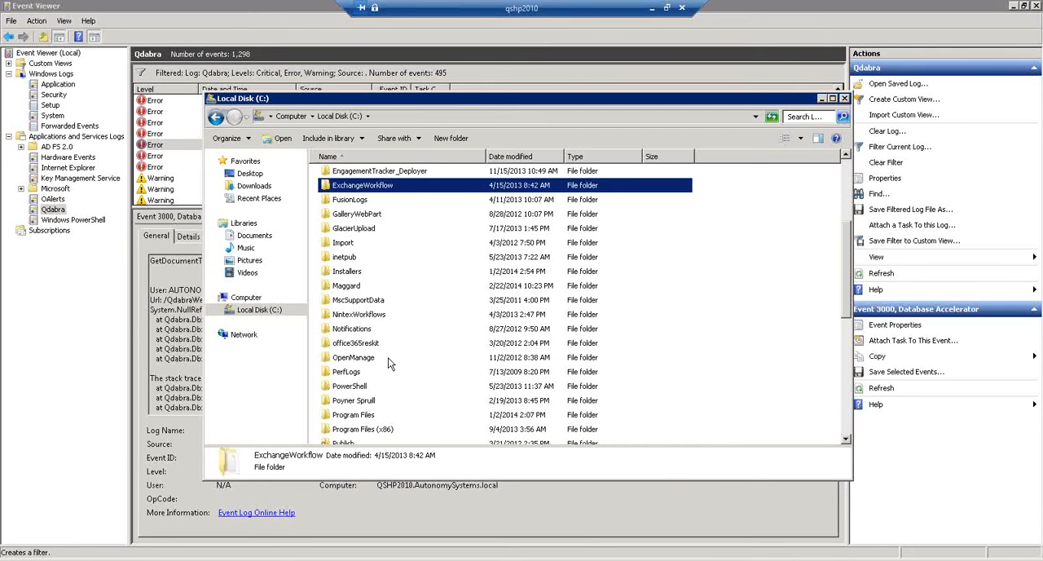
double_click(361, 330)
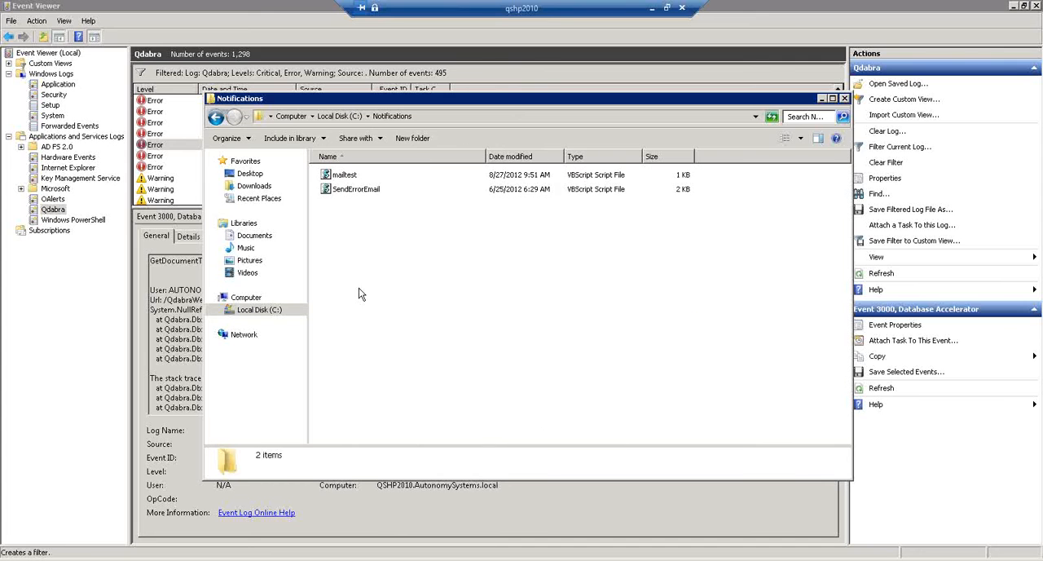
right_click(356, 190)
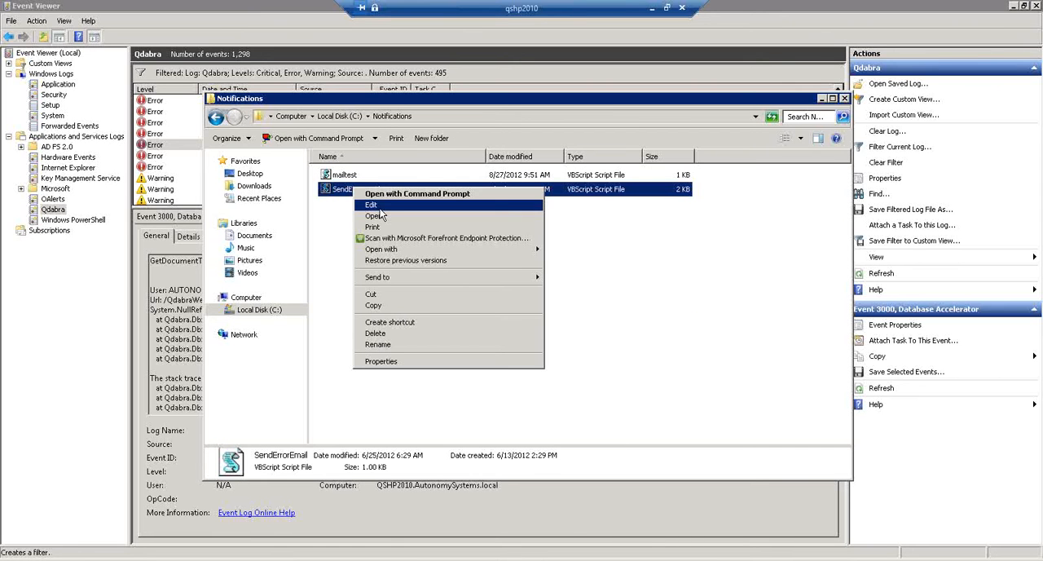
mouse_move(515, 252)
click(568, 262)
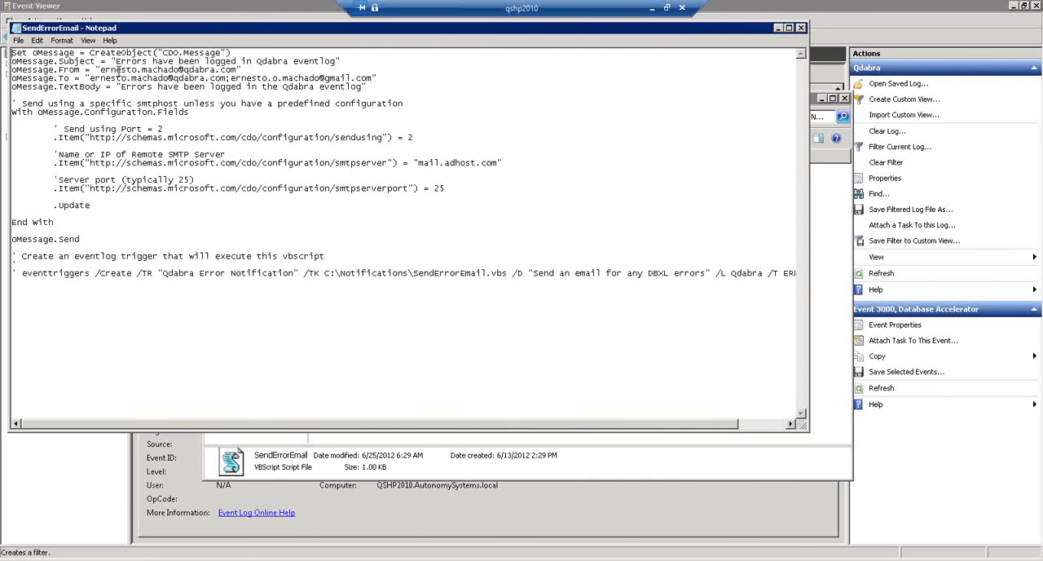
- Append "for qshp2010" to the end of the oMessage.Subject text
drag(117, 62, 335, 60)
click(334, 61)
text(for qshp2010)
- Remove the second recipient address from the oMessage.To line, keeping the closing quotation mark
click(228, 78)
drag(228, 77, 377, 83)
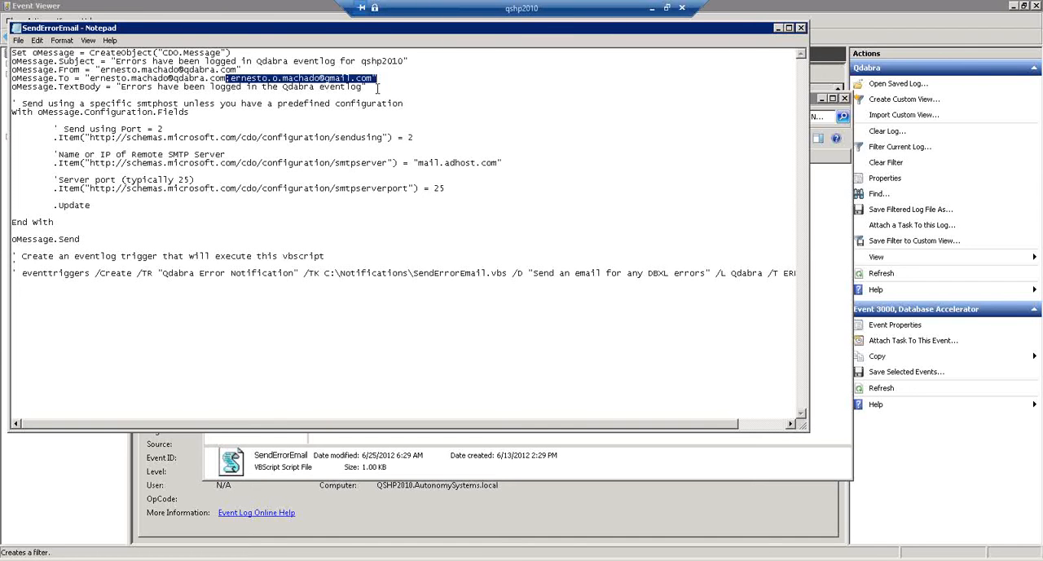
text(")
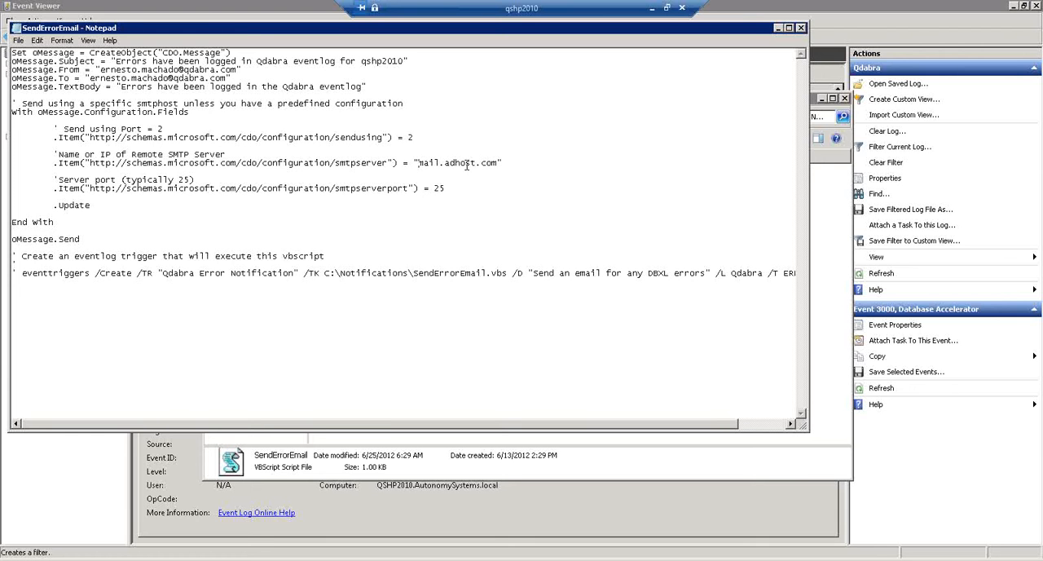
- Replace the smtpserver value with "SMTPHOST.autonomysystems.local", copied from the SendErrorEmail.vbs open in Notepad++
drag(419, 163, 497, 163)
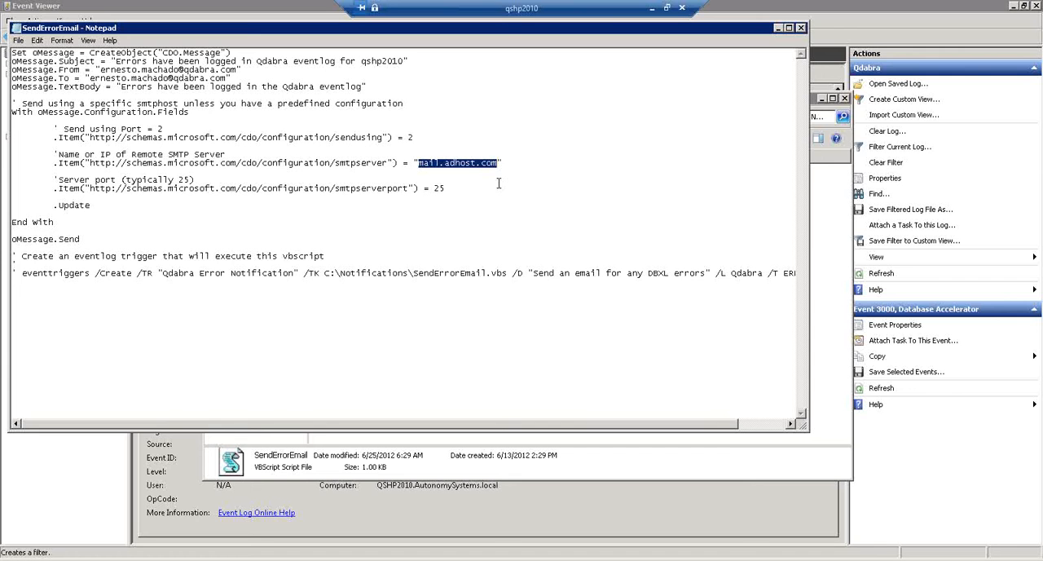
text(SendErrorEmail.vbs)
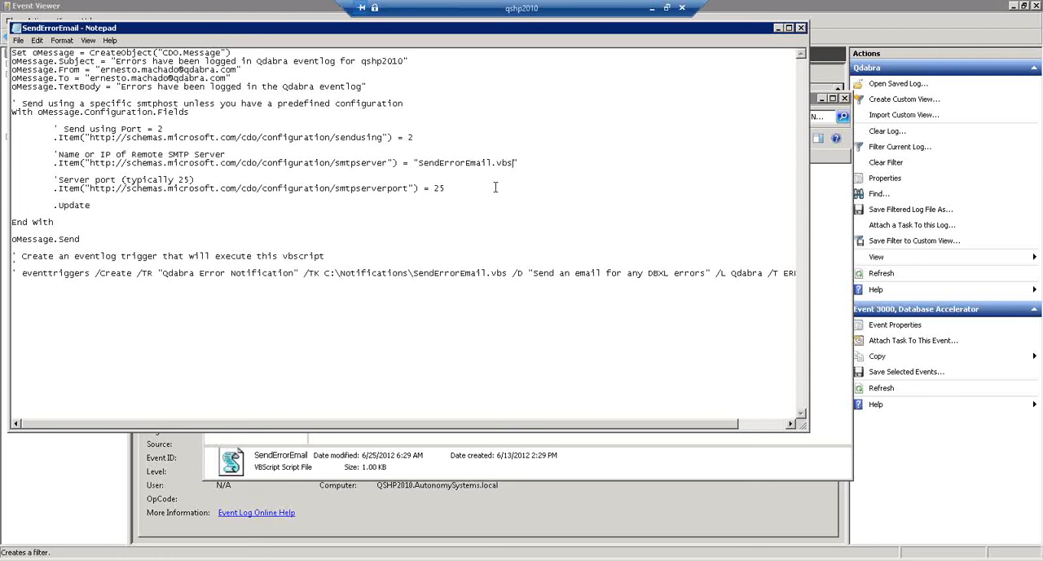
key(ctrl+z)
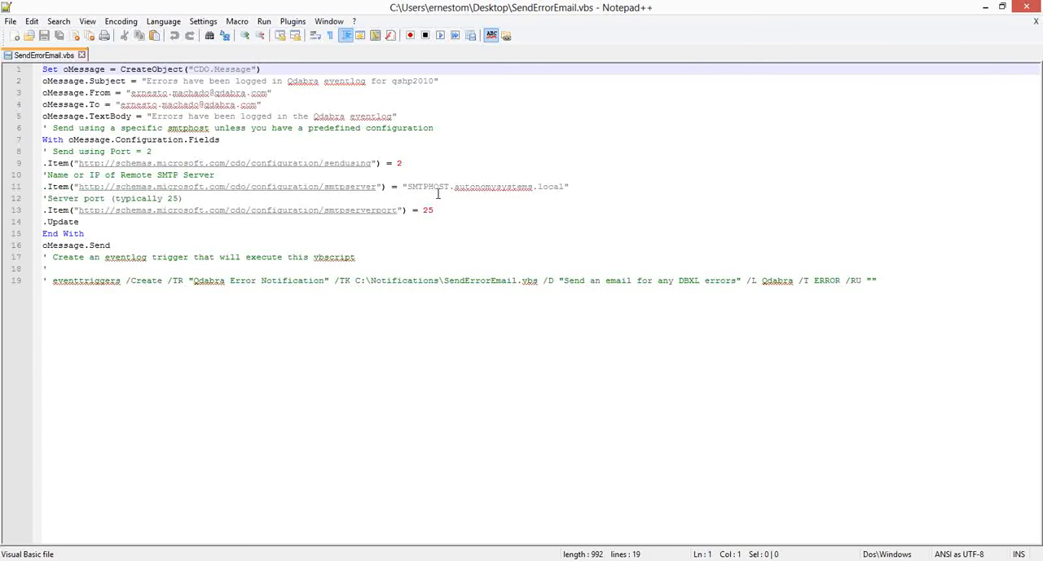
click(410, 186)
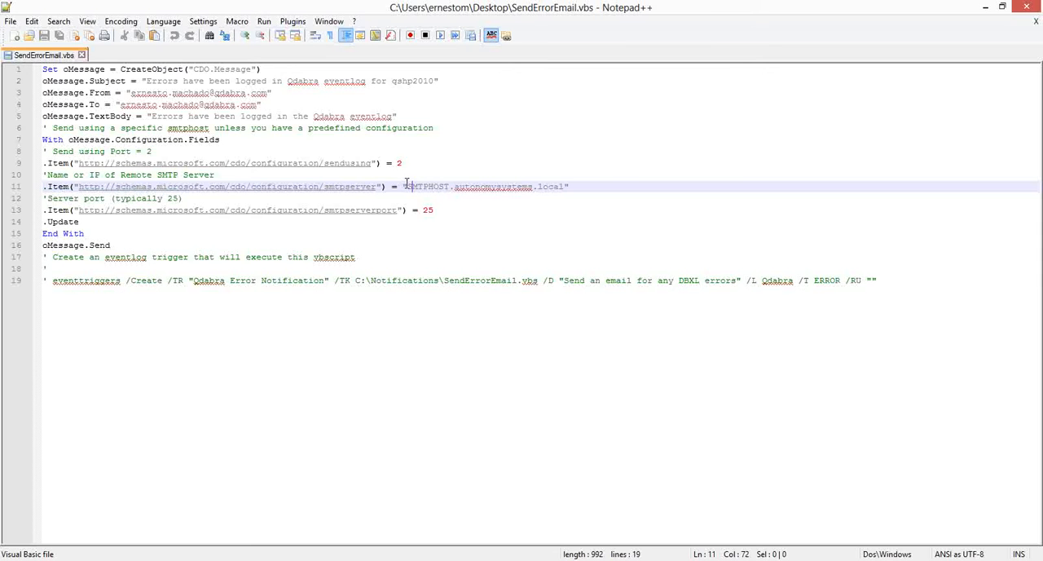
shift+click(564, 187)
key(ctrl+c)
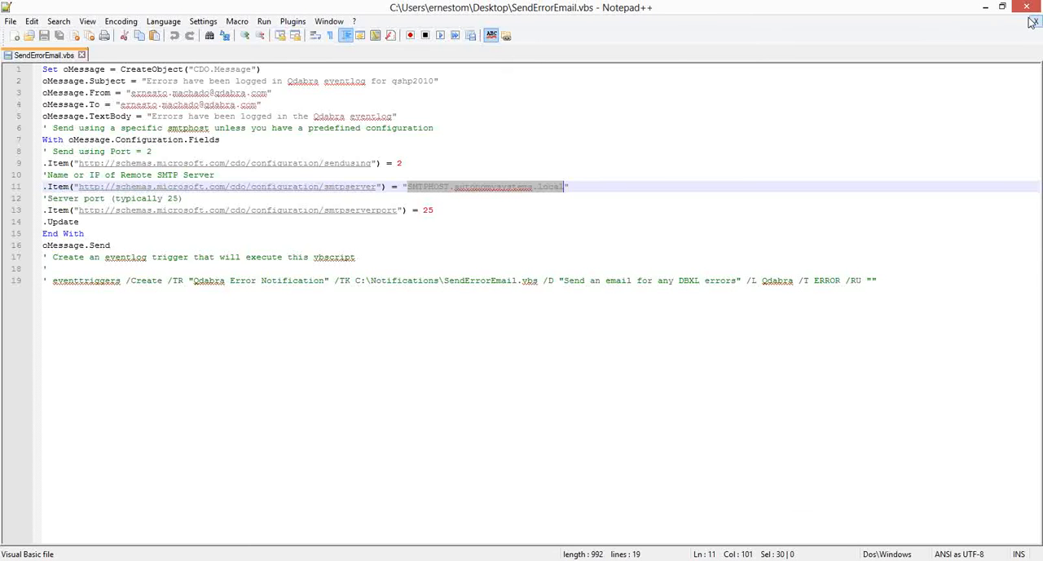
click(986, 6)
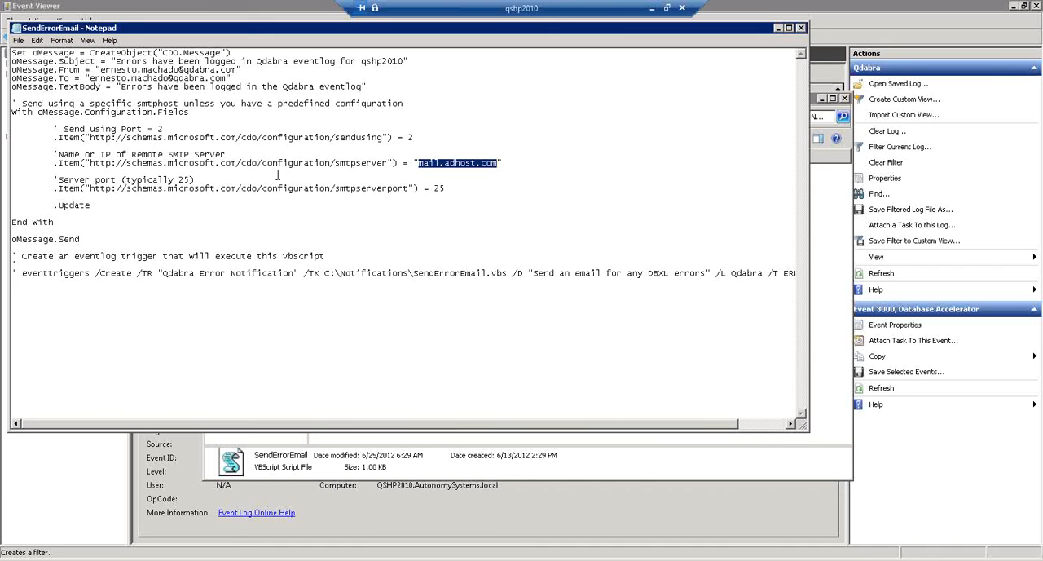
key(ctrl+v)
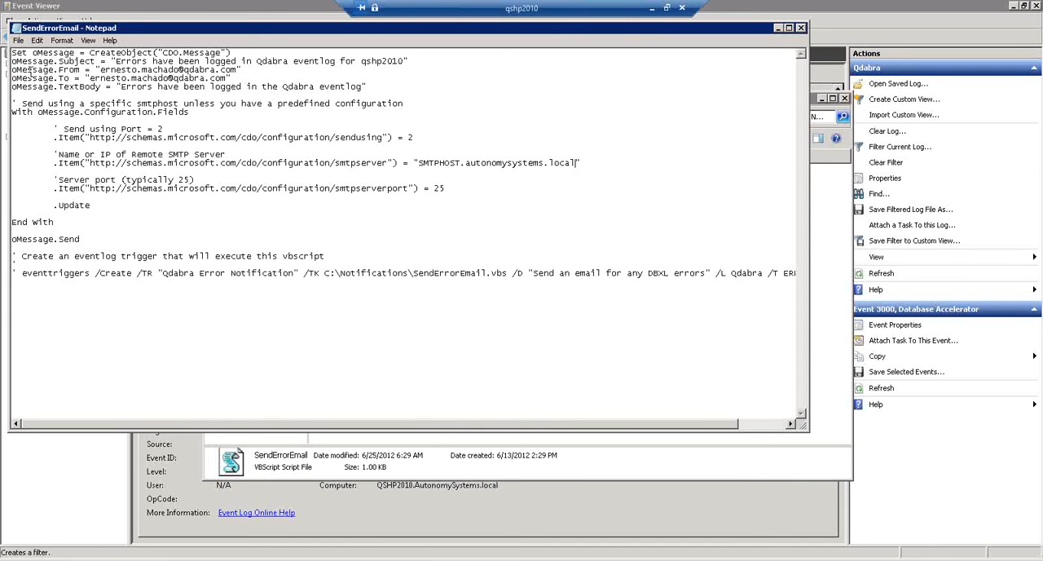
- Save the SendErrorEmail script and close both Notepad and the Event Viewer window
click(18, 40)
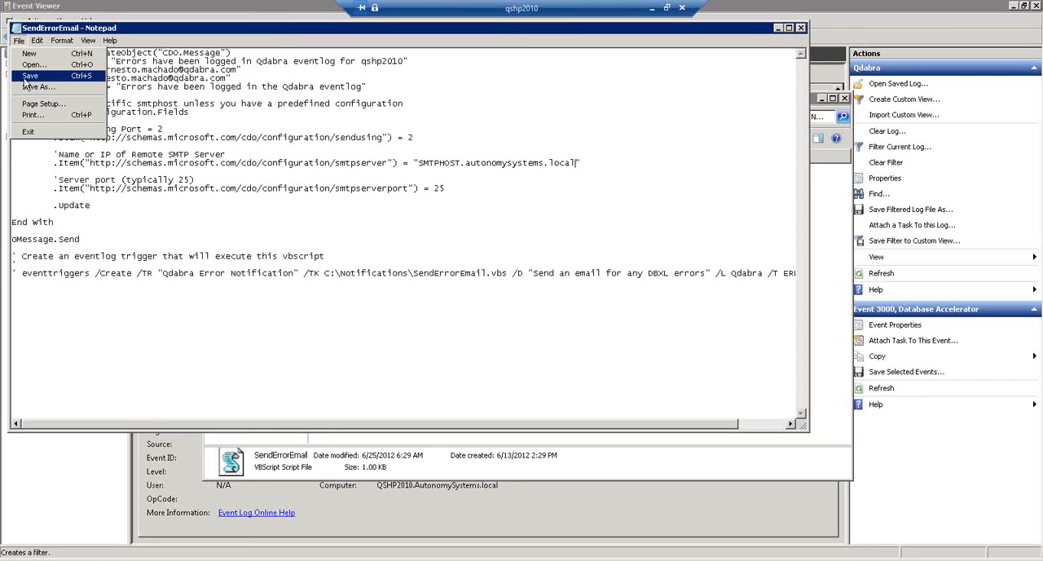
click(27, 76)
click(13, 31)
click(35, 110)
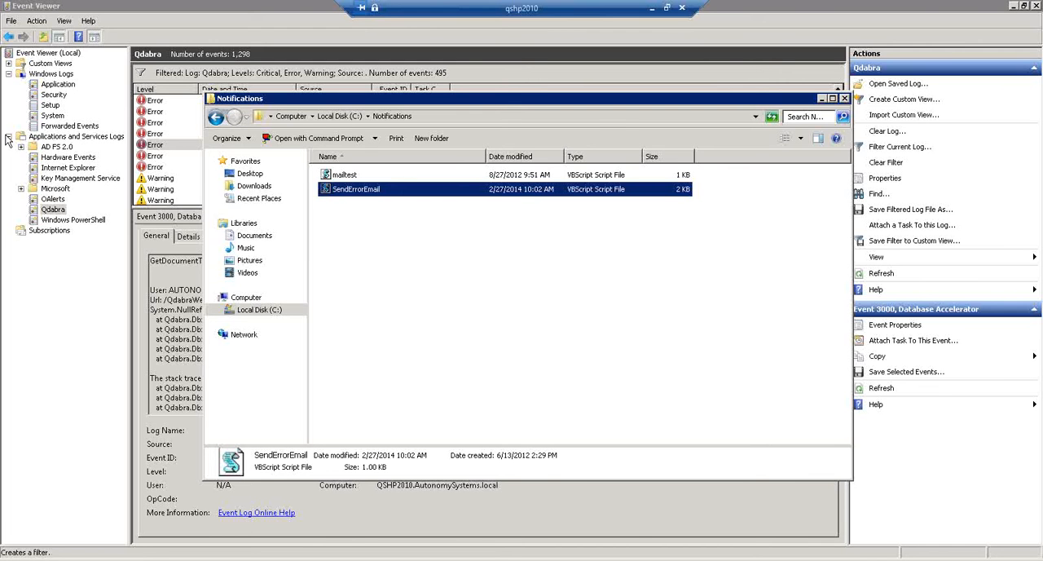
click(1037, 5)
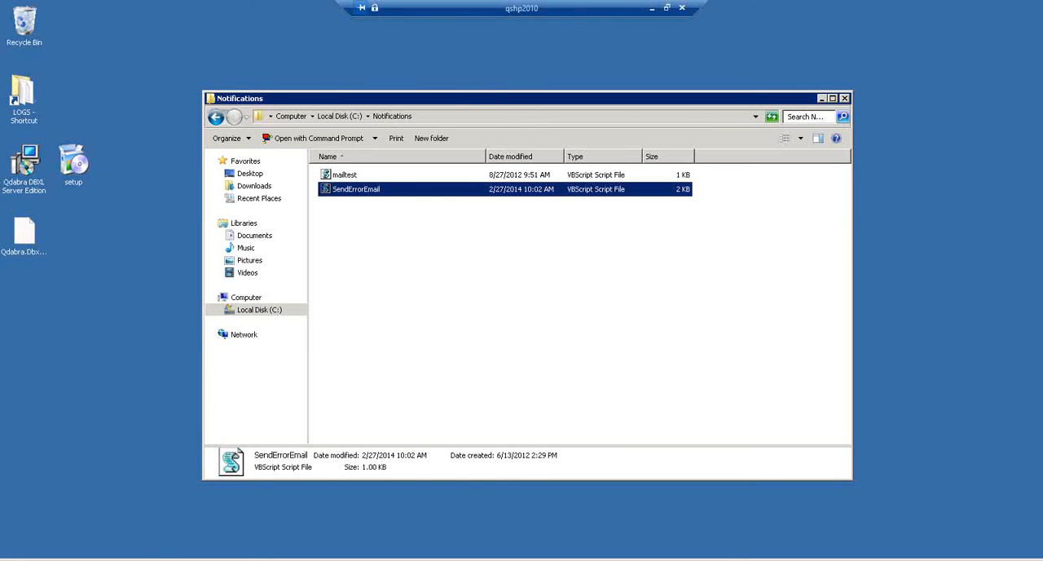
- Open Computer Management maximized and expand the Task Scheduler Library and Event Viewer's Applications and Services Logs
click(26, 560)
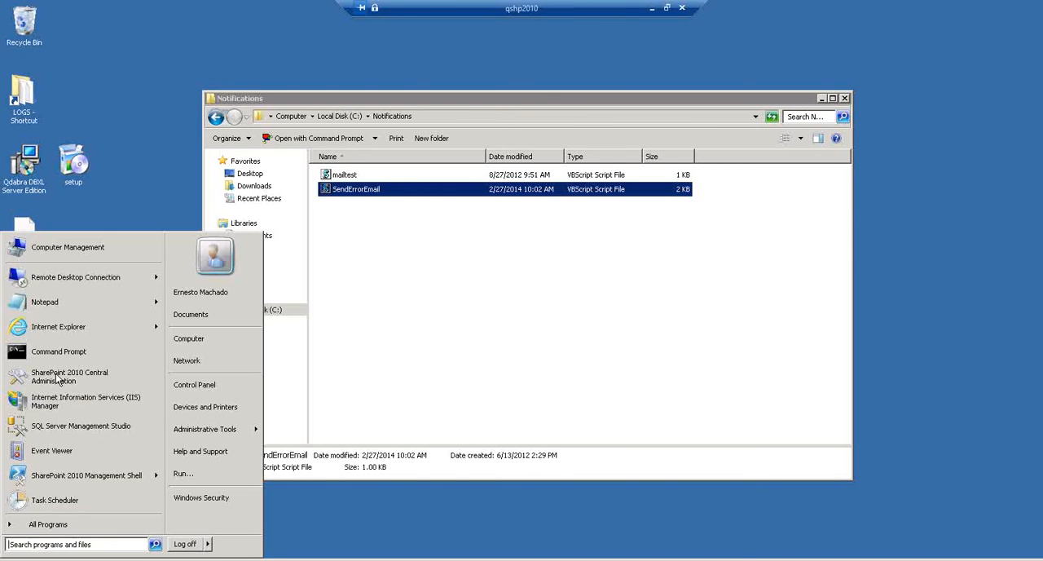
click(62, 253)
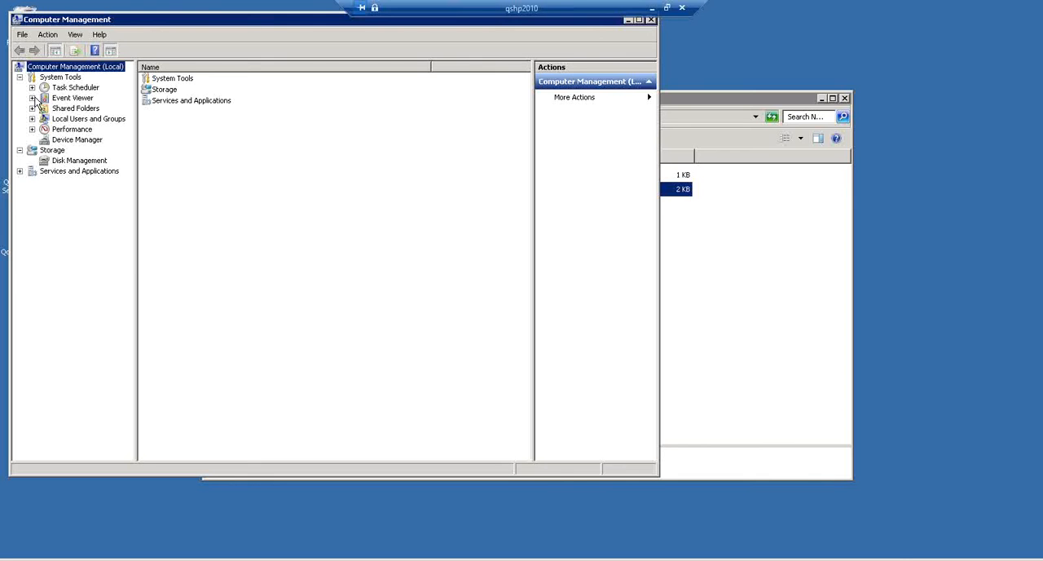
double_click(74, 17)
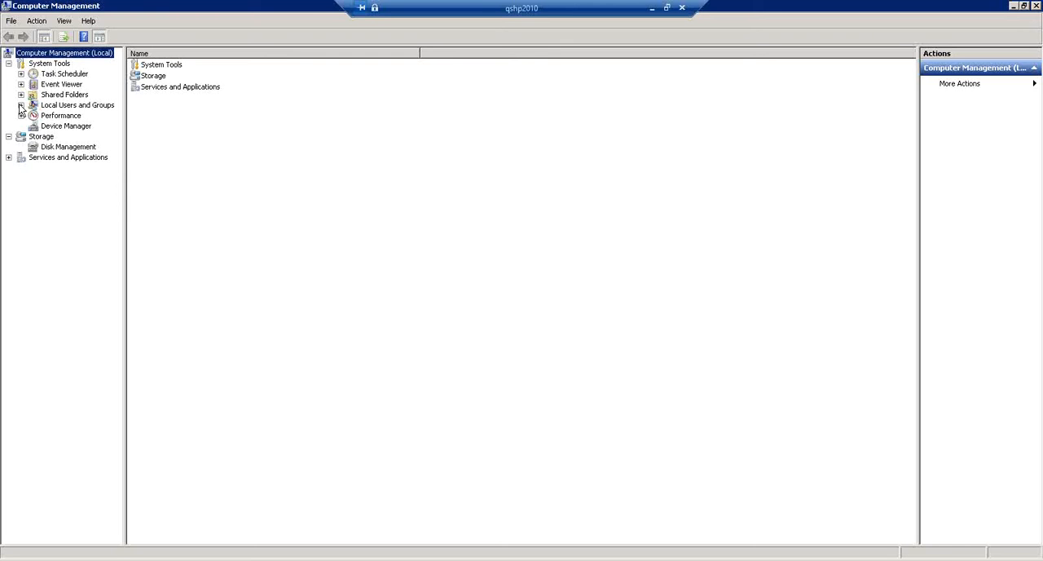
click(57, 86)
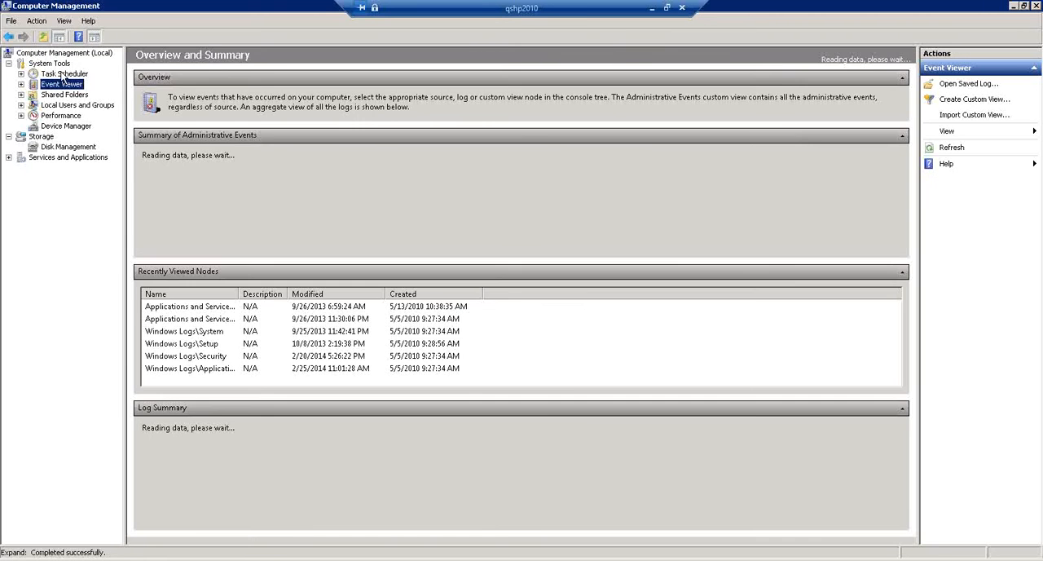
click(53, 74)
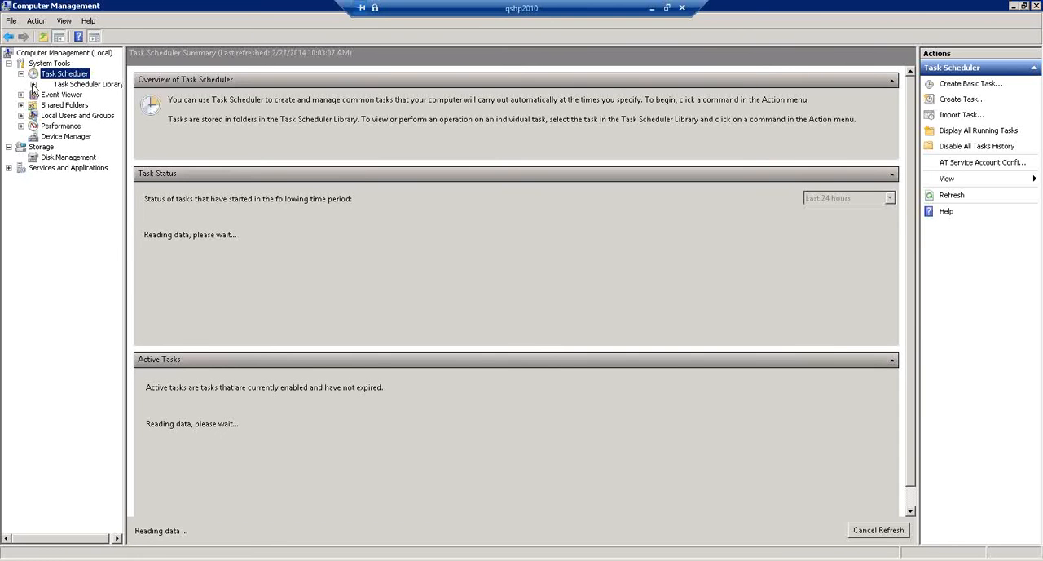
click(33, 84)
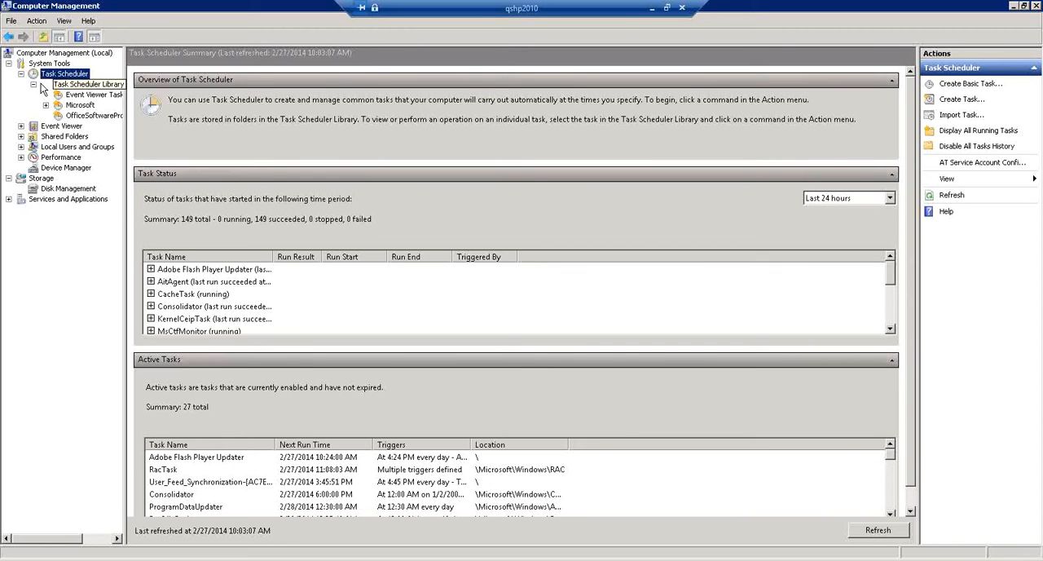
click(22, 126)
click(34, 157)
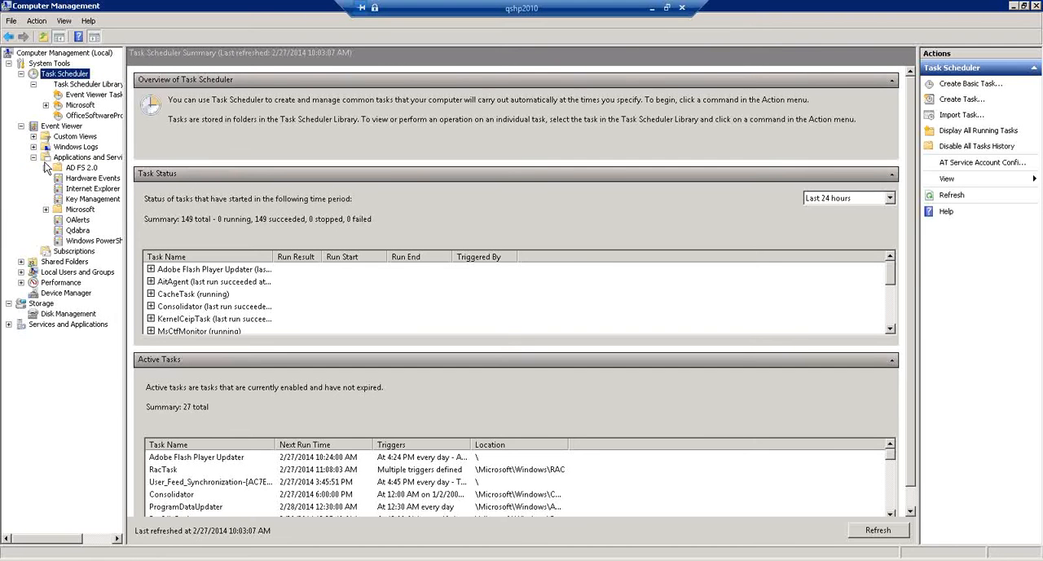
- Attach a basic task to the Qdabra log, keeping the name Qdabra and the preset event trigger
right_click(75, 231)
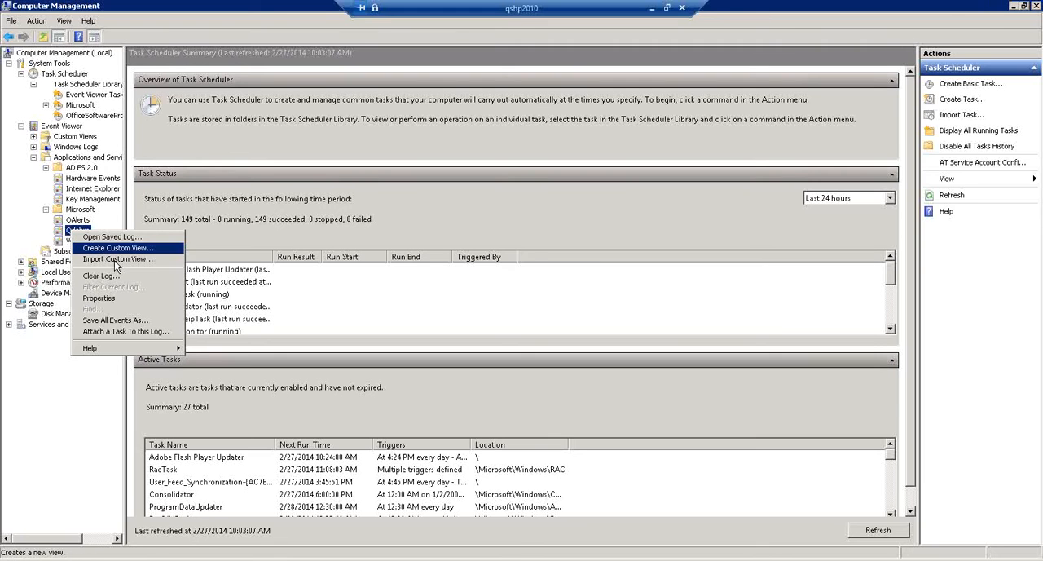
click(124, 331)
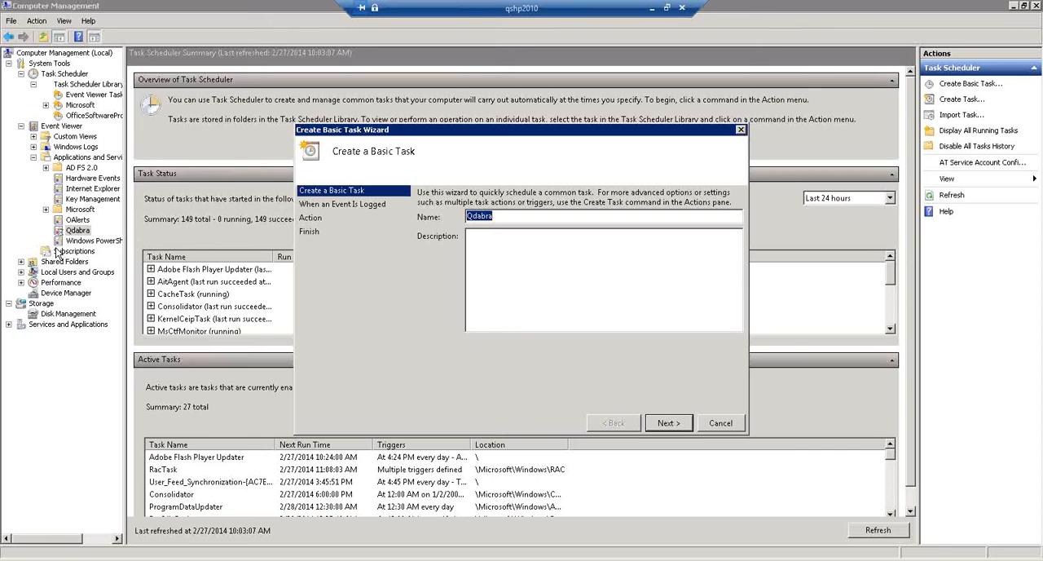
click(673, 422)
click(668, 422)
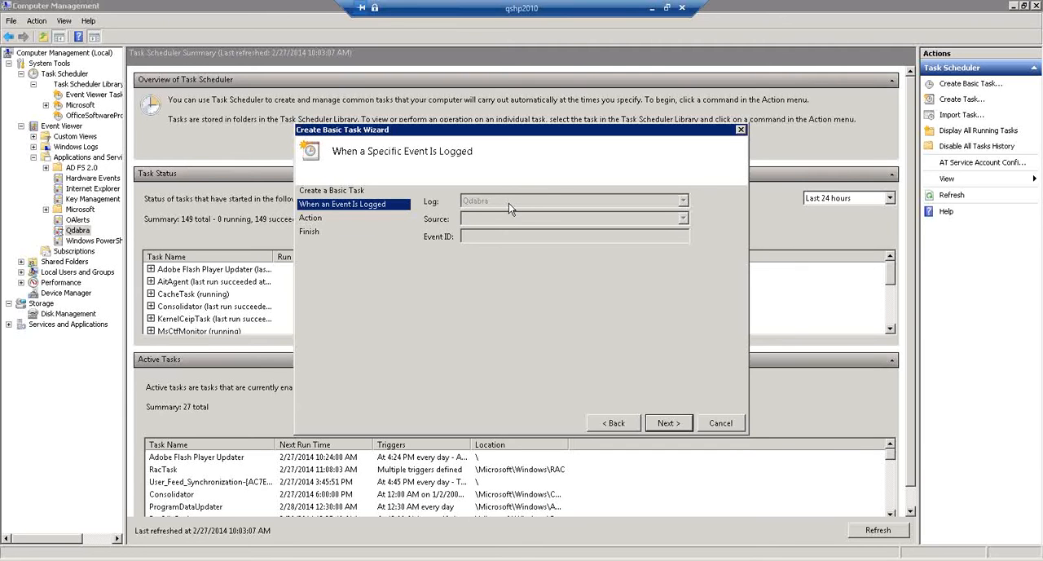
click(668, 422)
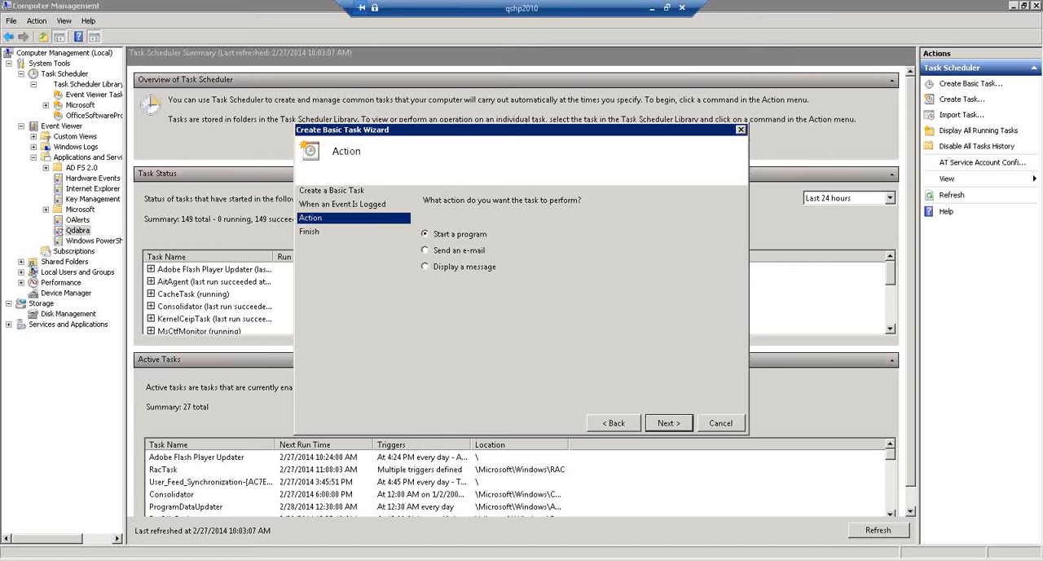
- Make the task start the program C:\Notifications\SendErrorEmail.vbs and finish creating it with its Properties dialog set to open
click(660, 425)
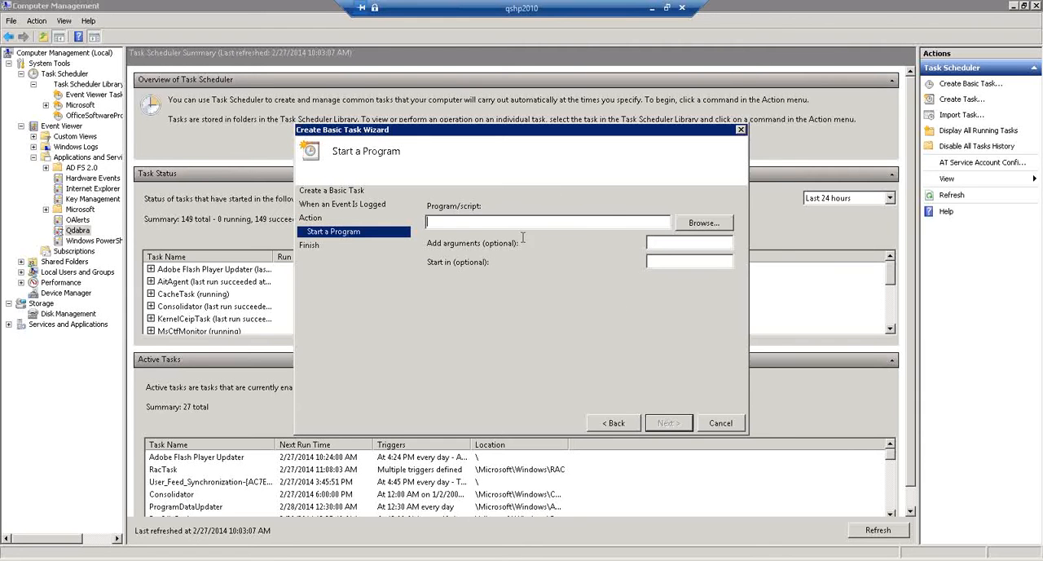
click(706, 225)
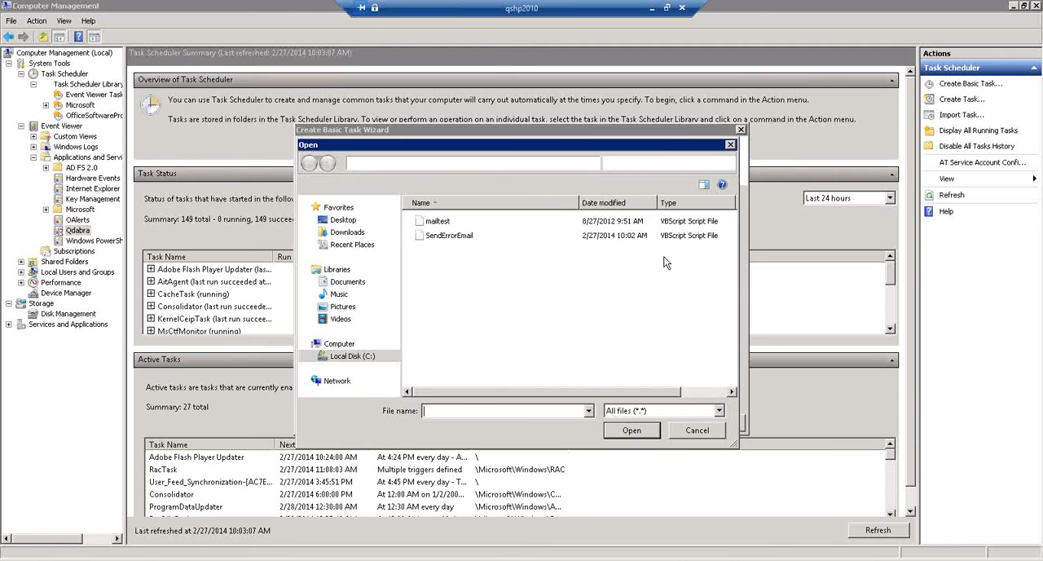
double_click(447, 234)
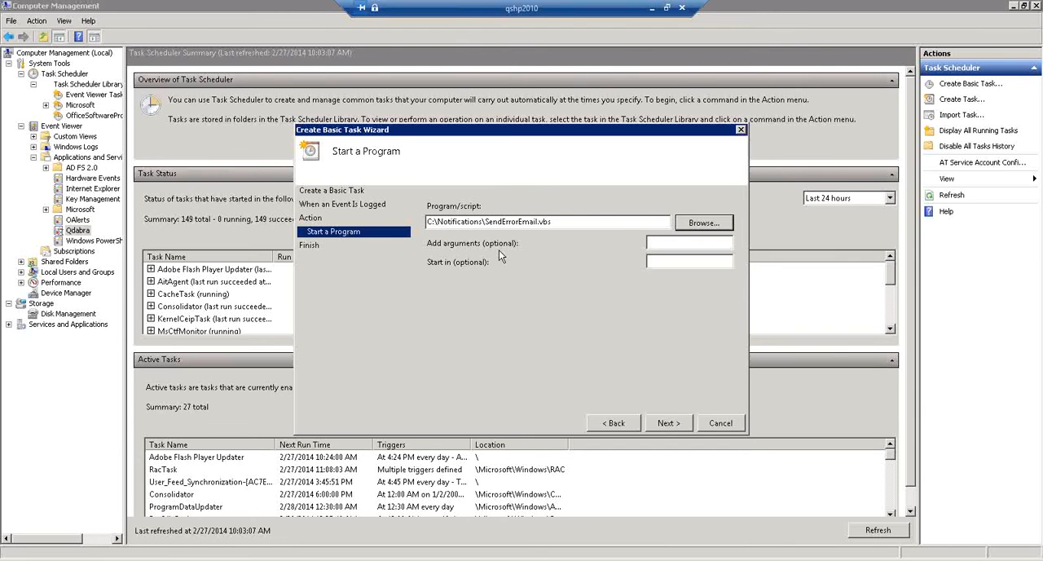
click(668, 423)
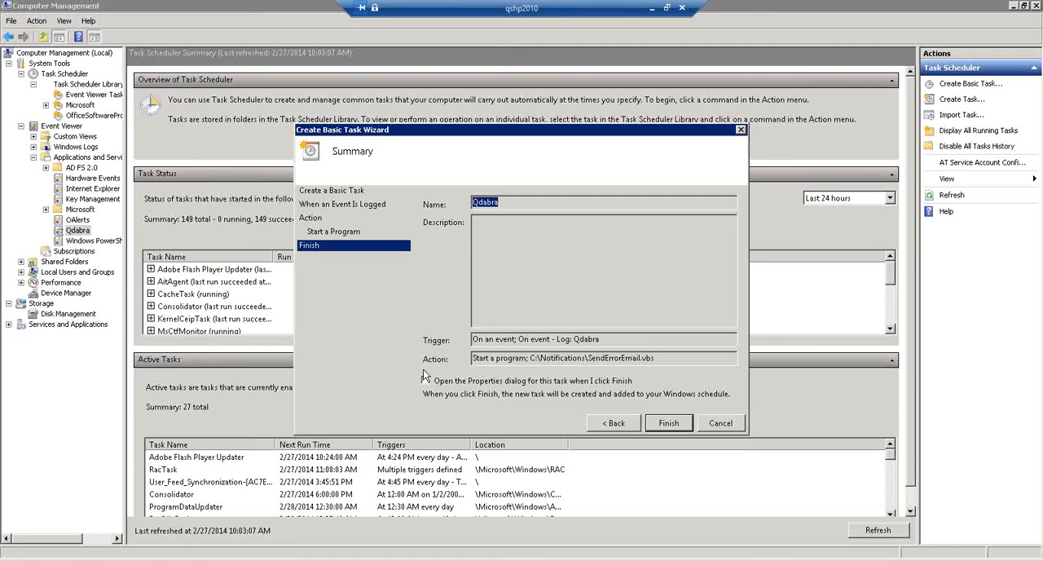
click(445, 382)
key(Return)
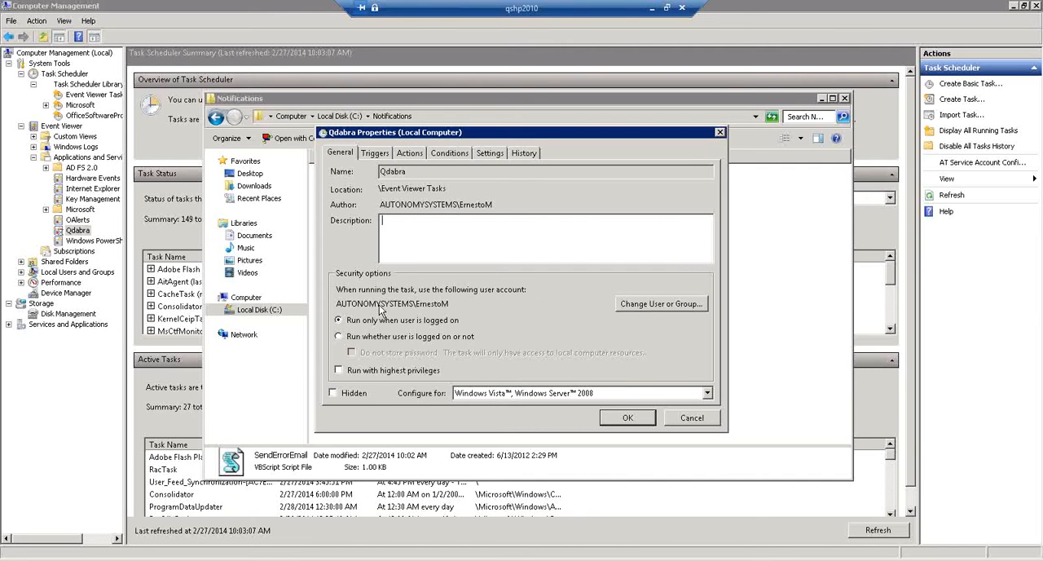
- Change the account that runs the Qdabra task to the built-in SYSTEM account
click(671, 303)
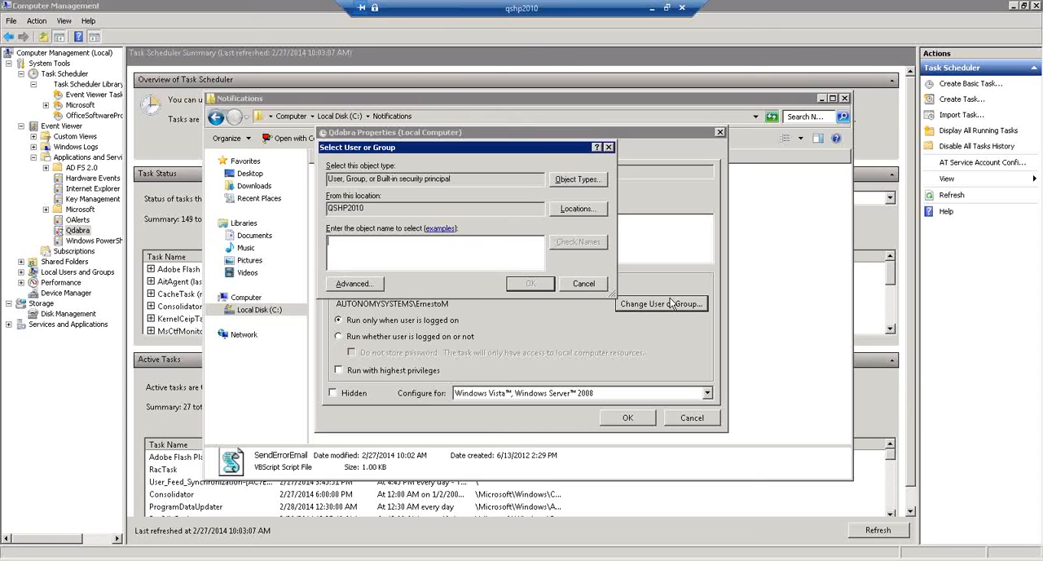
text(system)
click(589, 242)
click(527, 284)
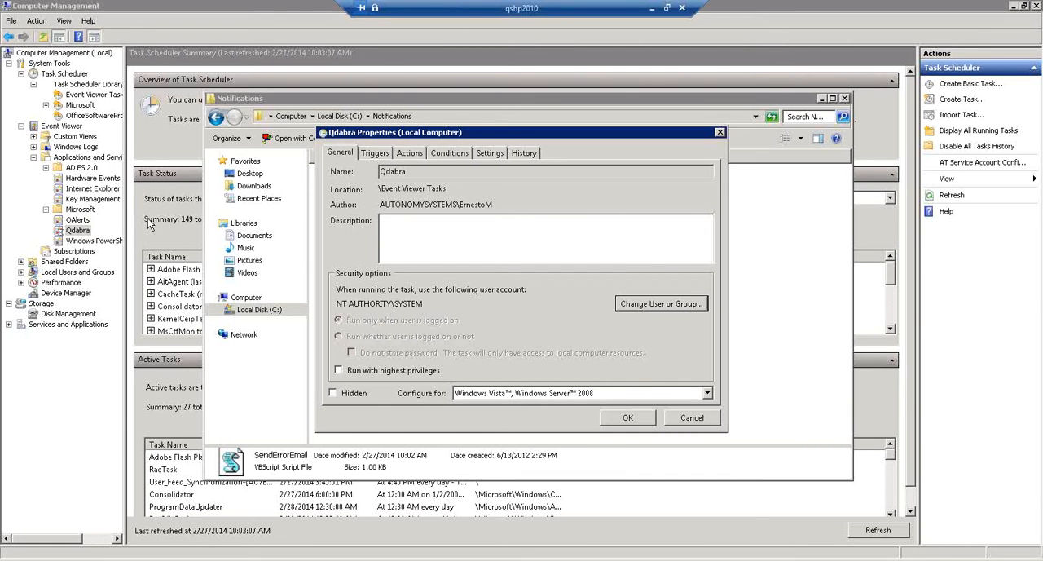
- Check the server's Windows edition in its system properties and configure the task for Windows 7, Windows Server 2008 R2
click(582, 394)
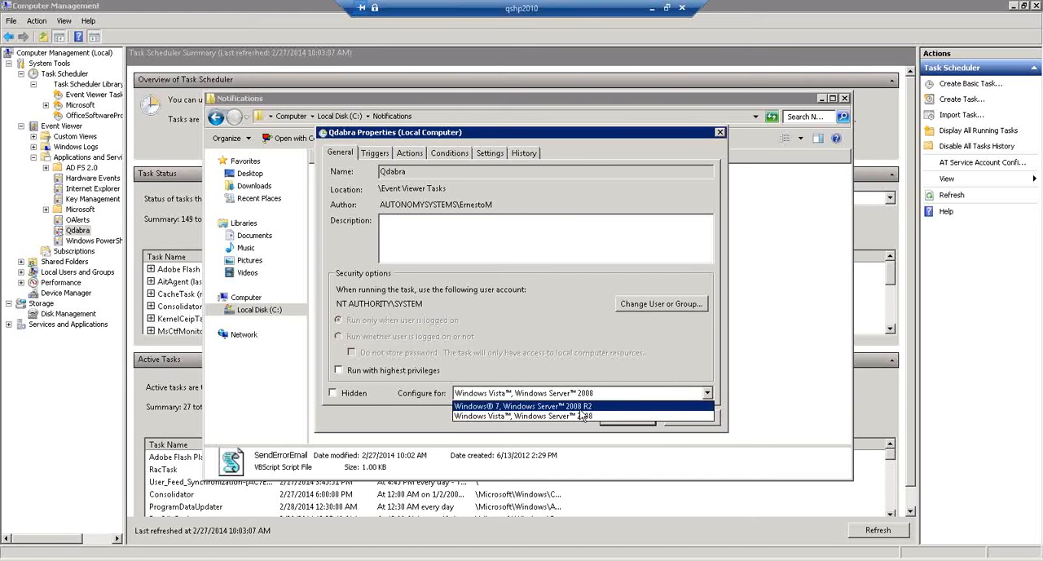
click(550, 359)
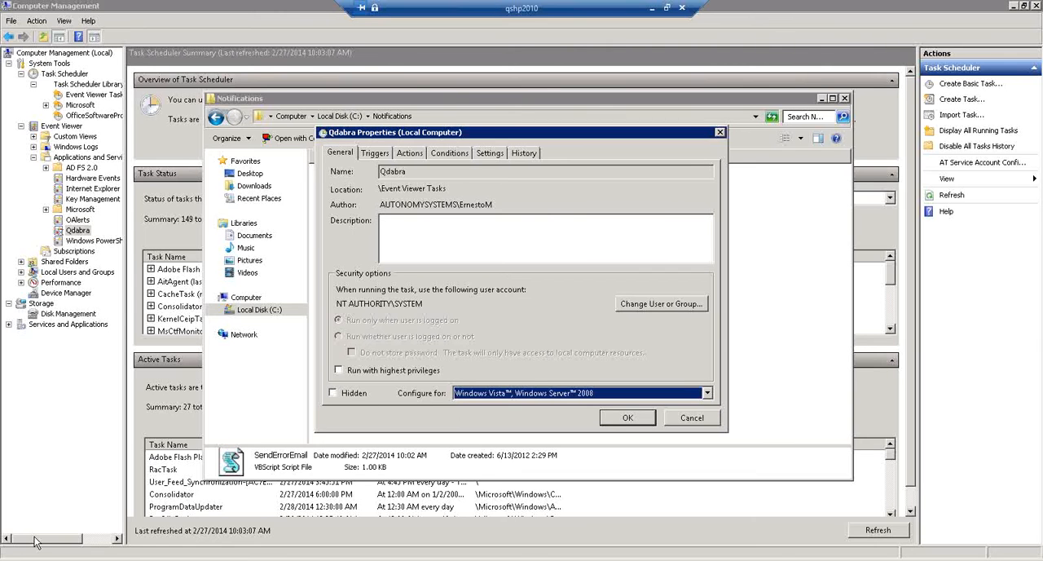
click(15, 558)
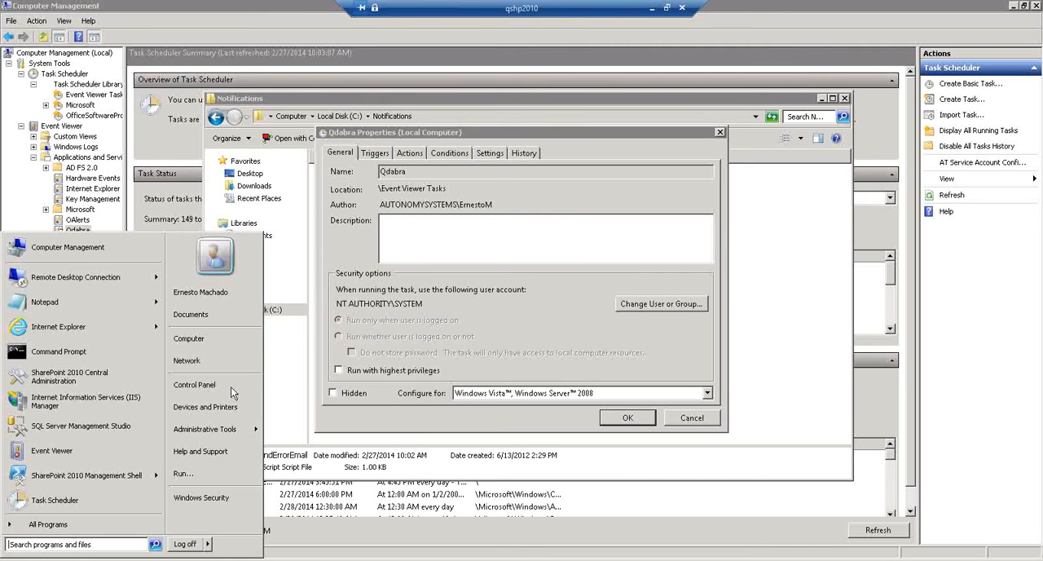
right_click(211, 338)
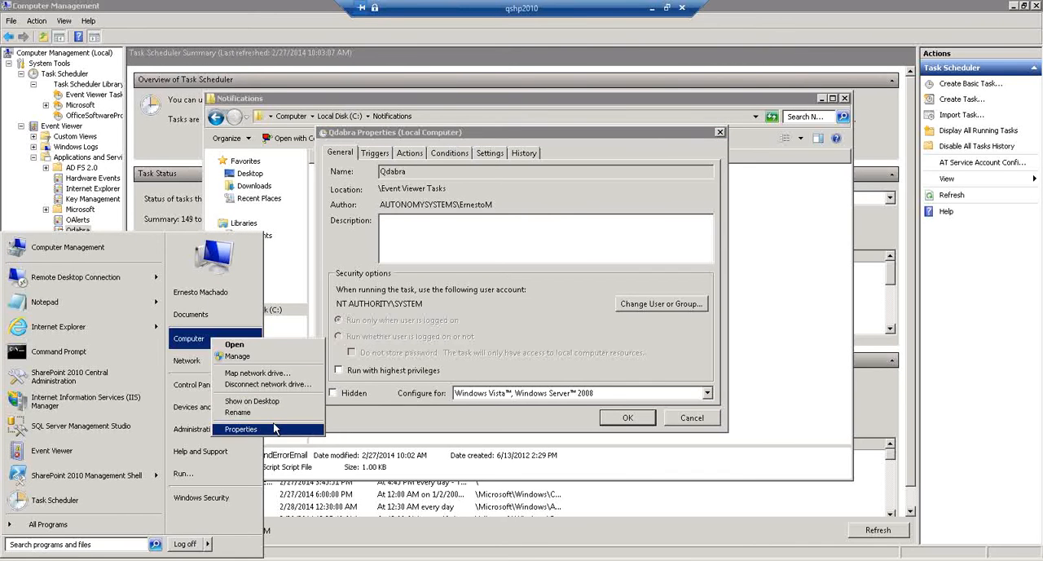
click(239, 428)
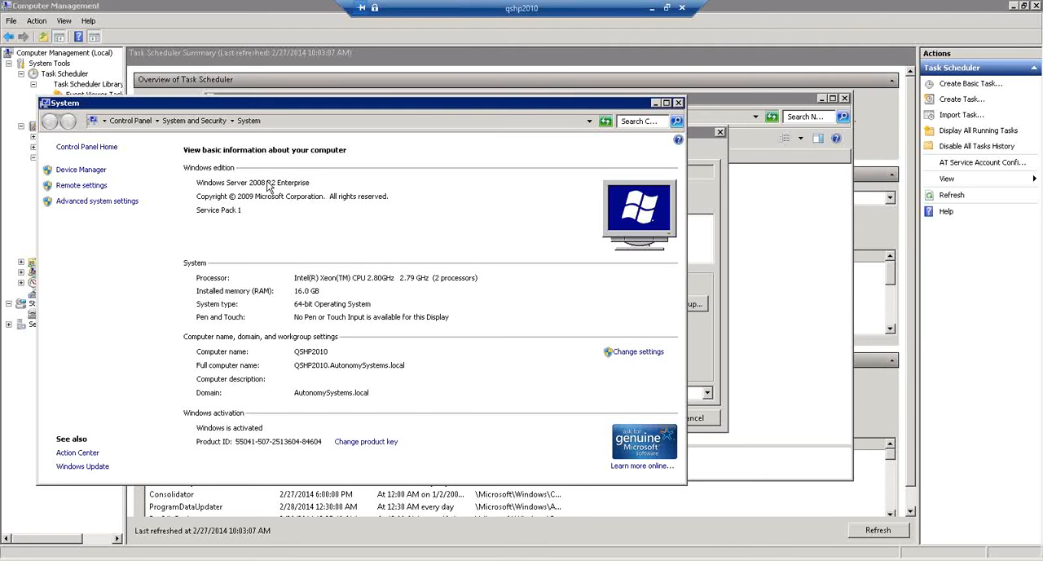
click(678, 103)
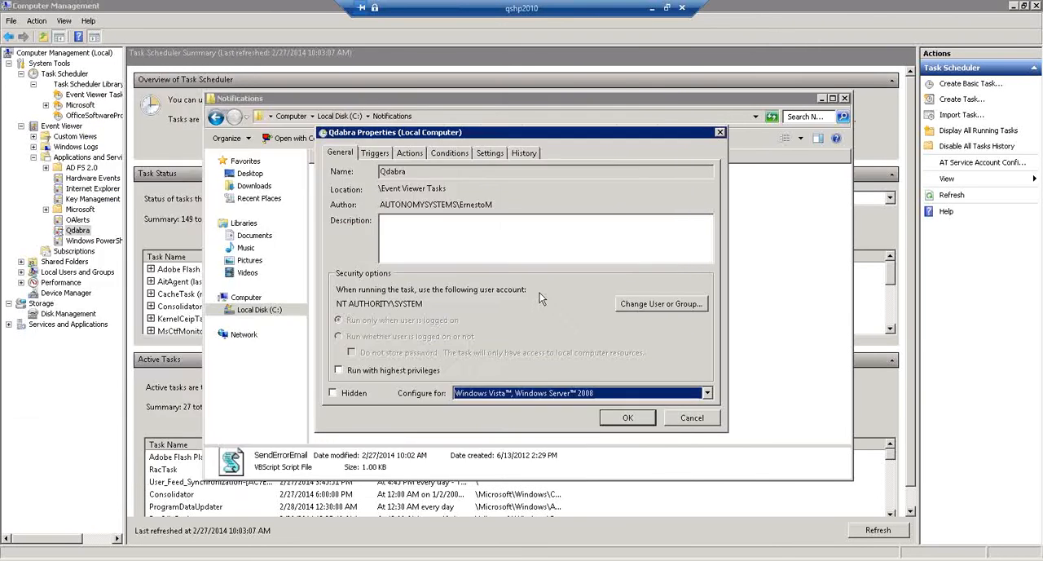
click(516, 394)
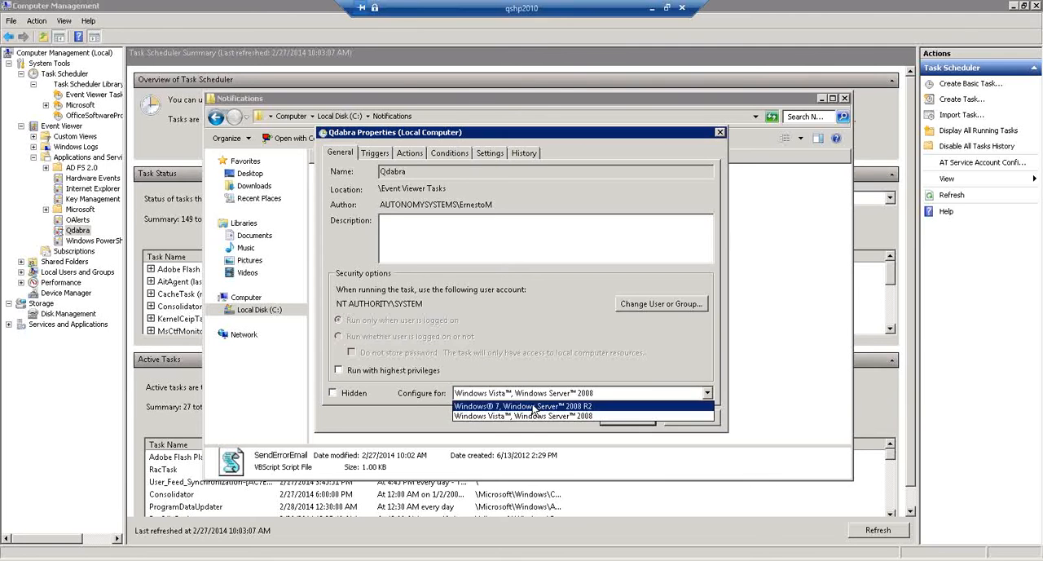
click(526, 405)
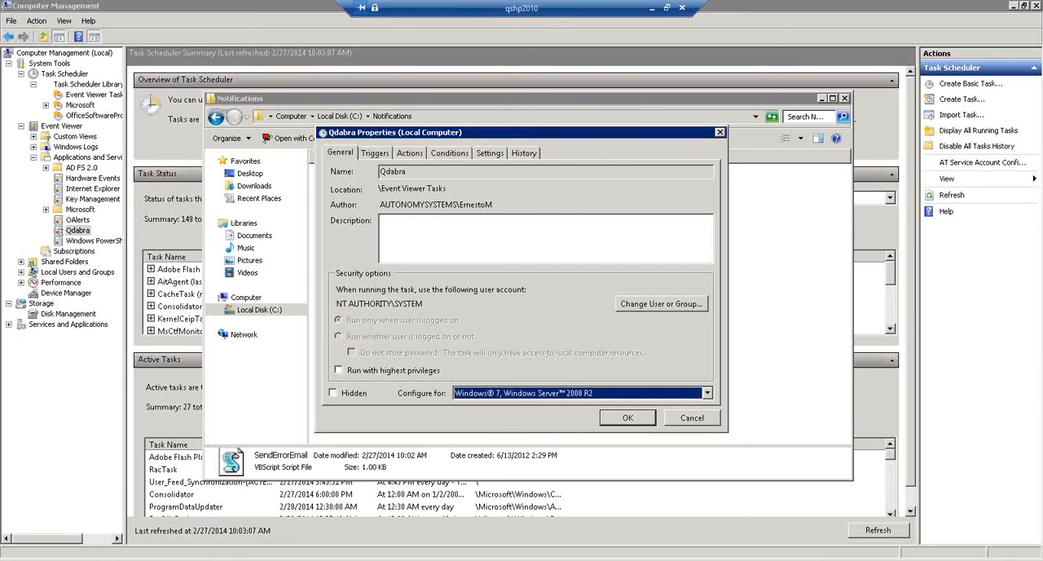
- Set the rule for when the task is already running to Run a new instance in parallel
click(491, 154)
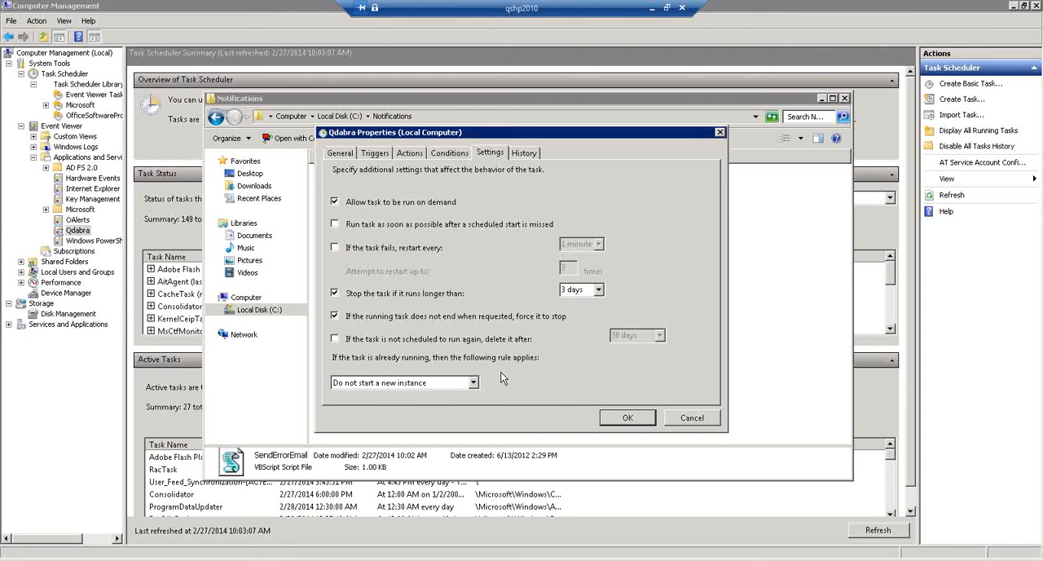
click(377, 386)
click(375, 404)
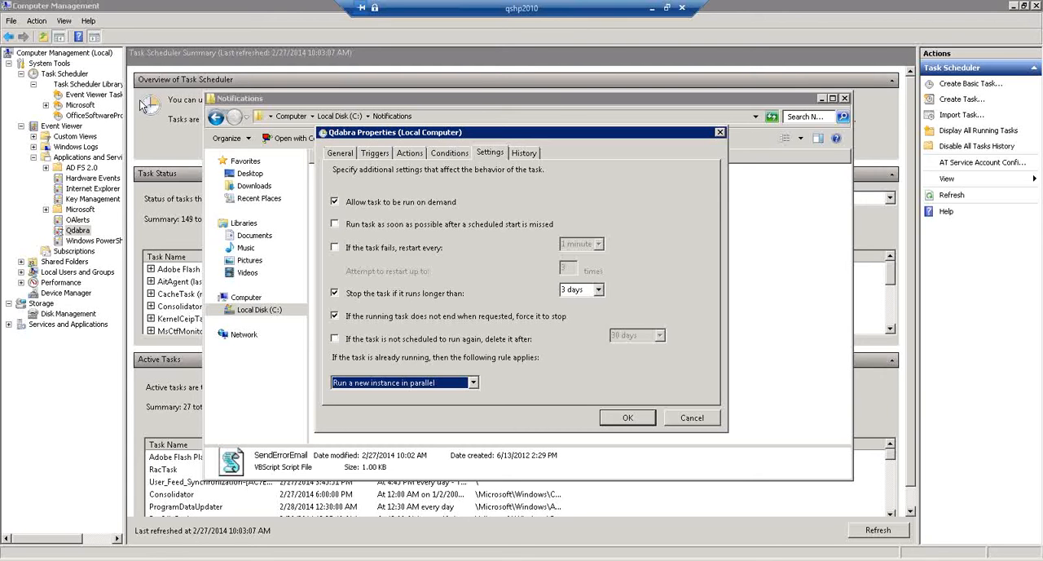
- Edit the task's event trigger, switching it from basic to custom settings, and start a new event filter
click(380, 155)
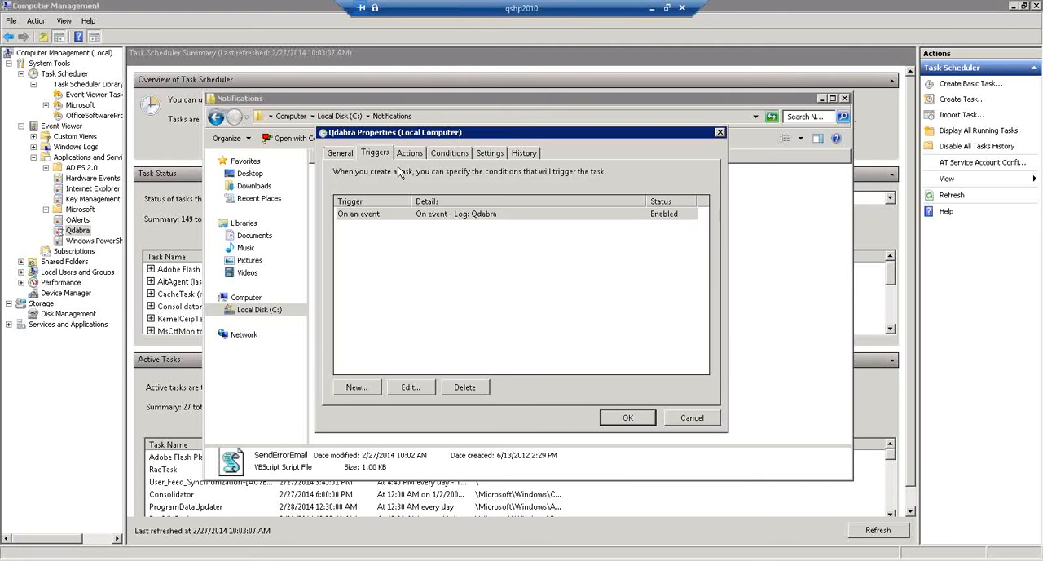
click(412, 387)
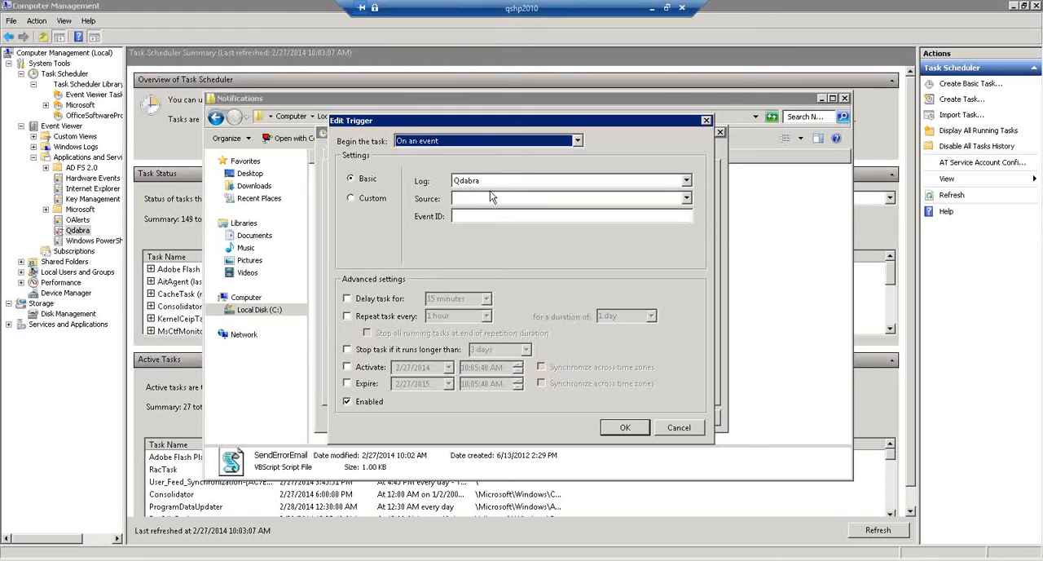
click(687, 199)
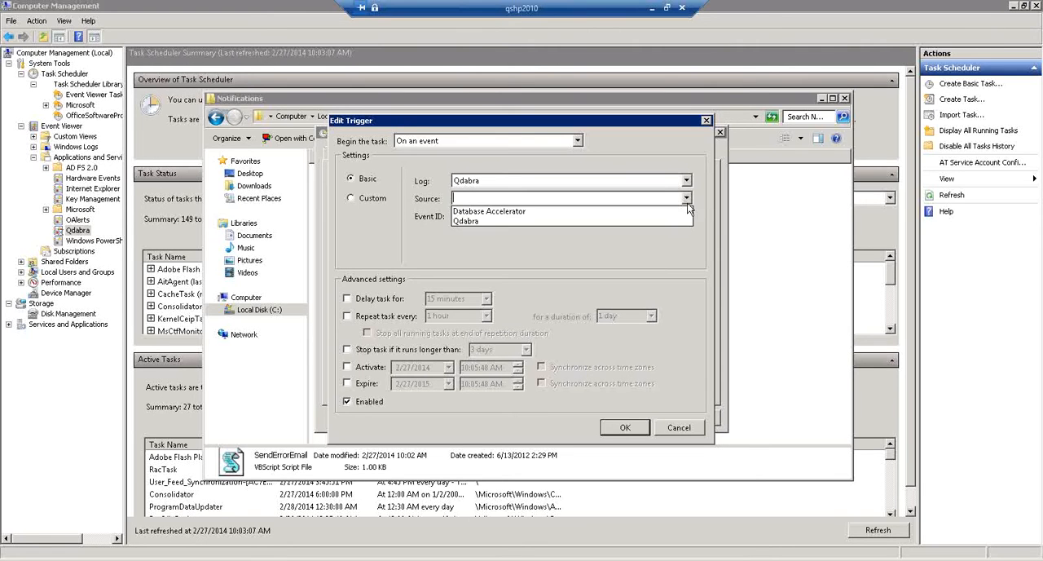
click(414, 255)
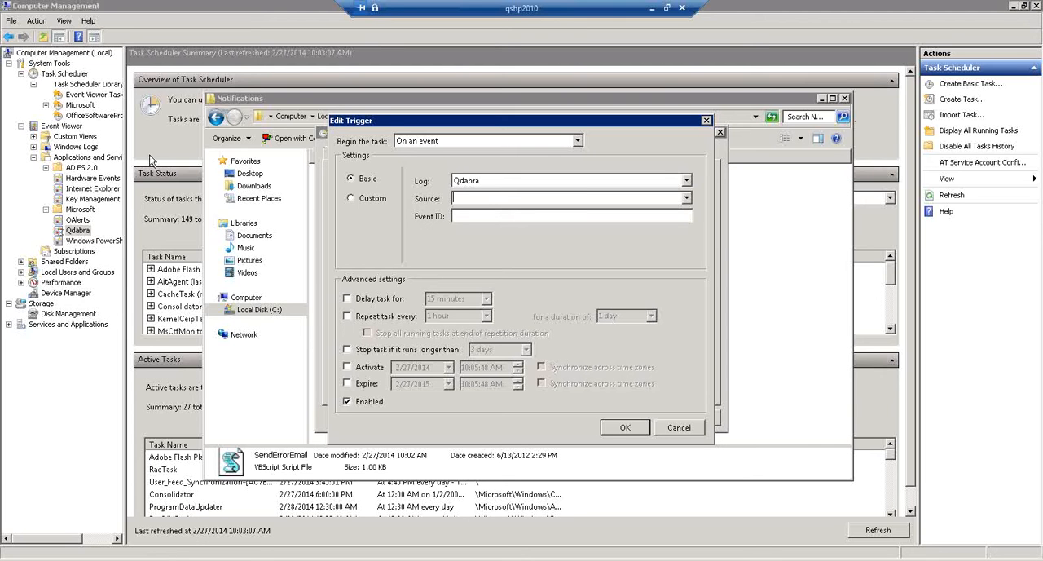
click(351, 199)
click(446, 182)
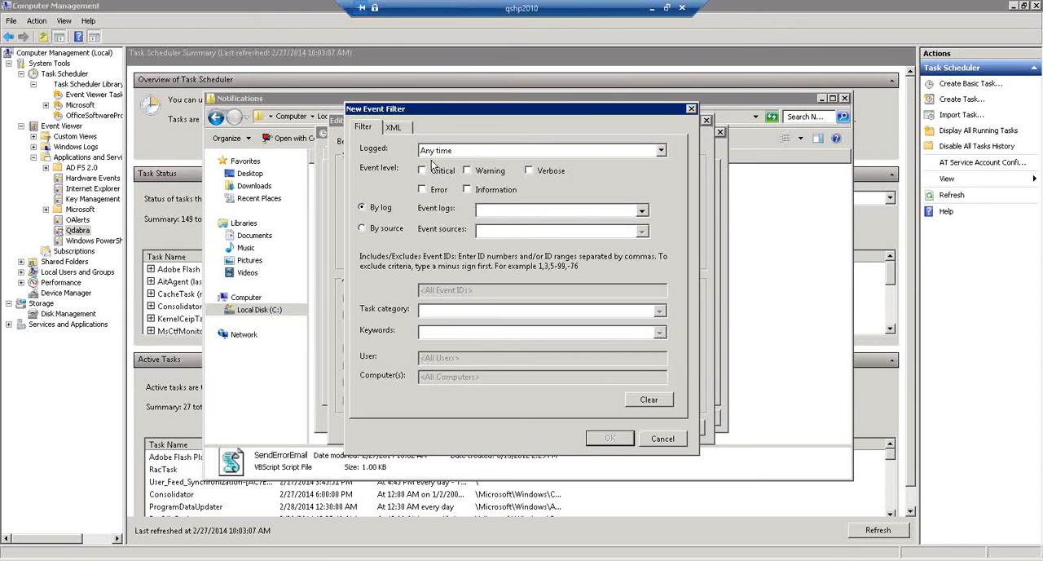
- Include the Critical, Error and Warning event levels in the new event filter
click(423, 171)
click(422, 190)
click(467, 171)
- Limit the event filter to the Qdabra log under Applications and Services Logs and accept the filter
click(643, 212)
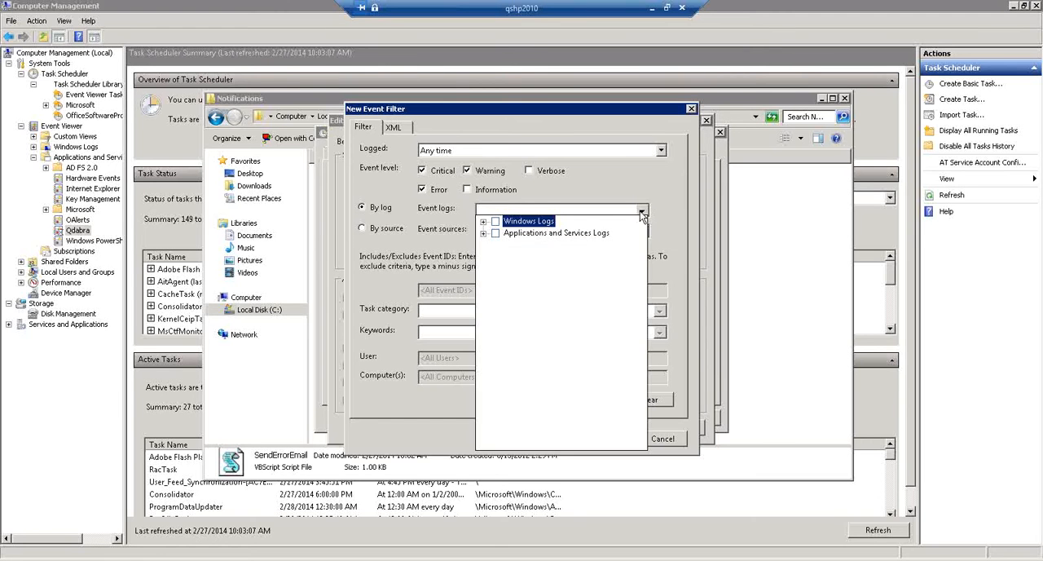
click(484, 233)
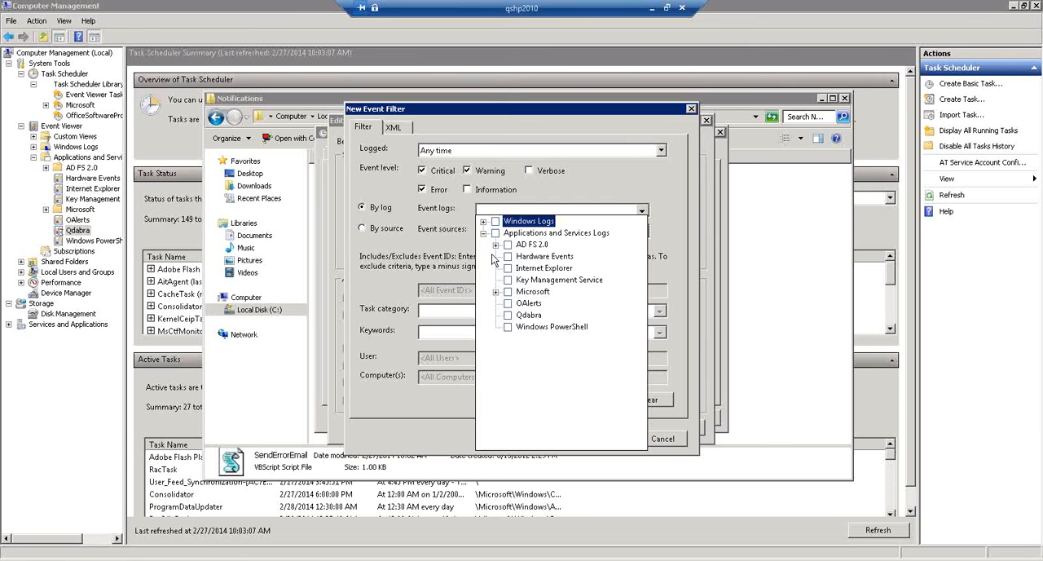
click(483, 233)
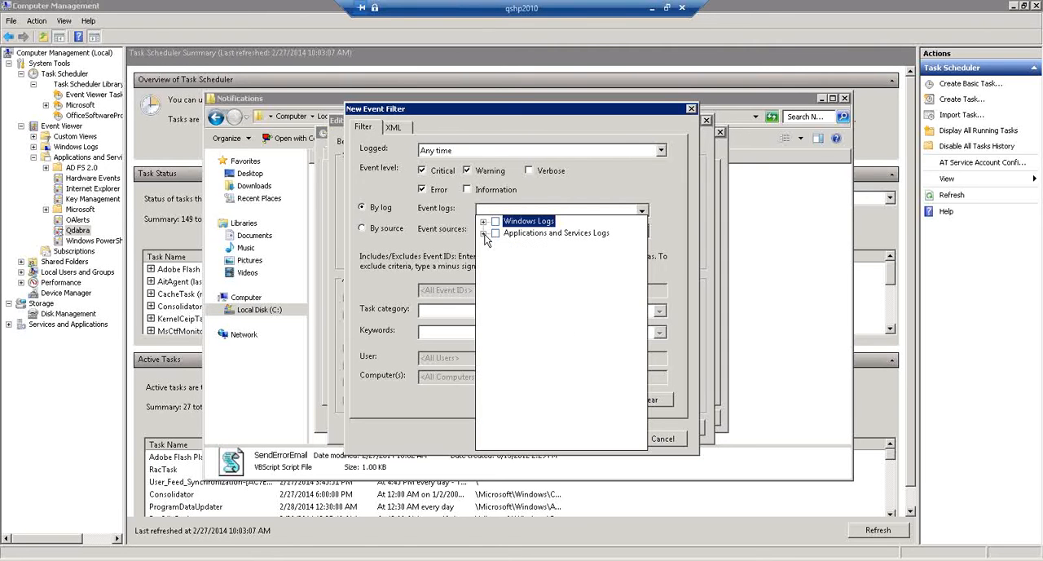
click(385, 230)
click(380, 209)
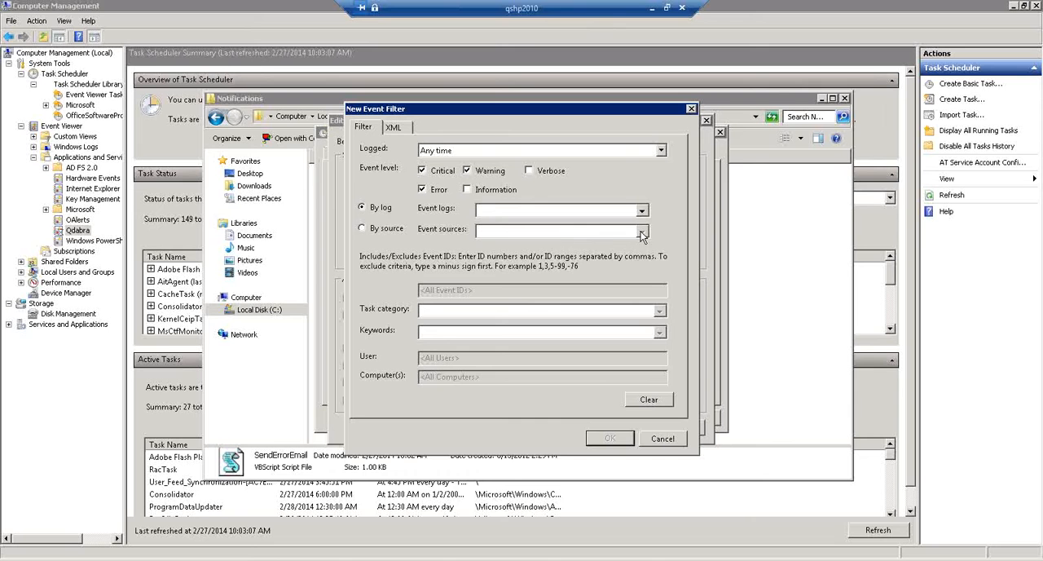
click(642, 211)
click(643, 212)
click(643, 211)
click(484, 233)
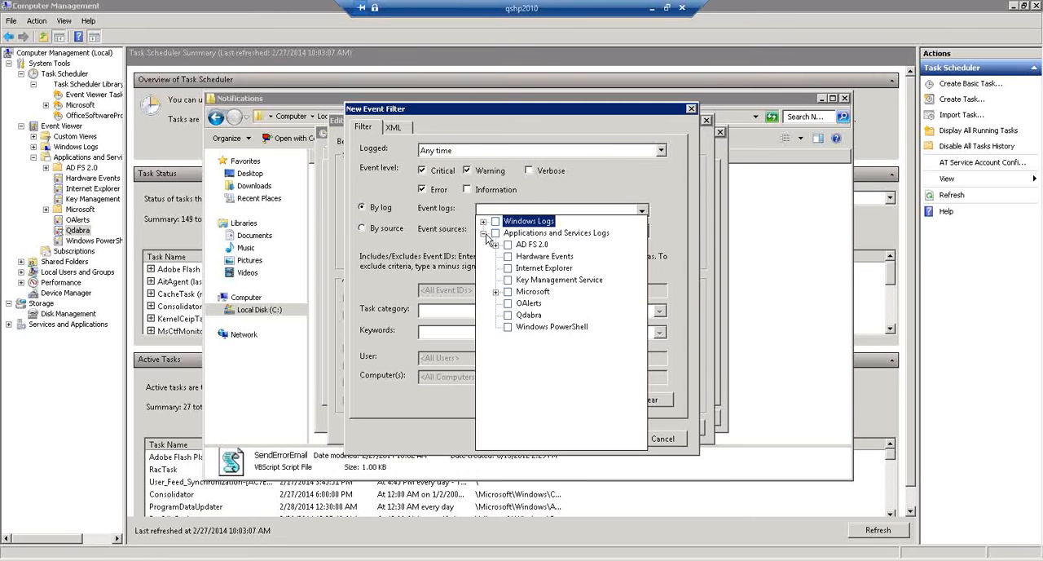
click(508, 316)
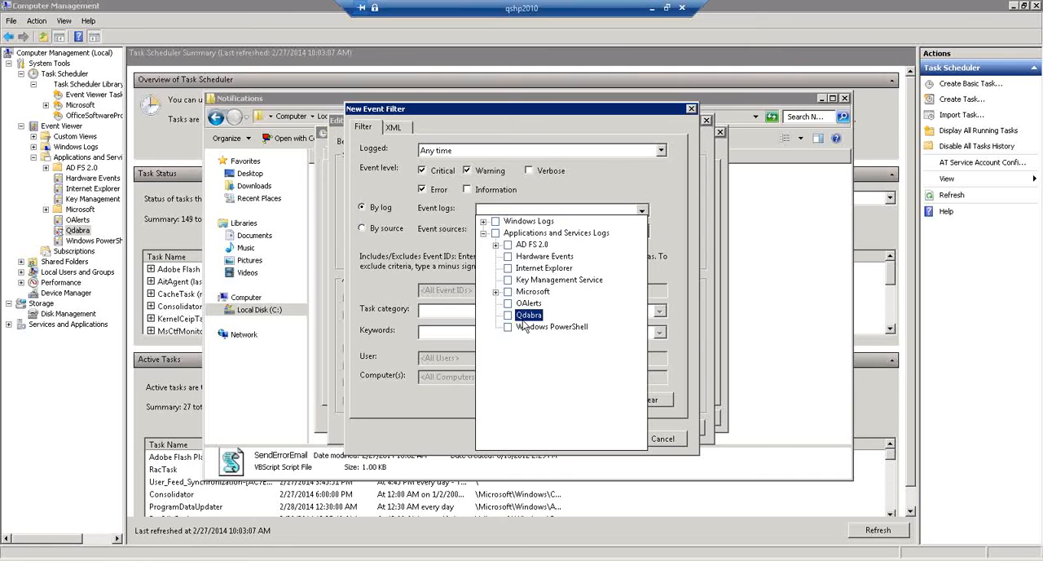
click(420, 229)
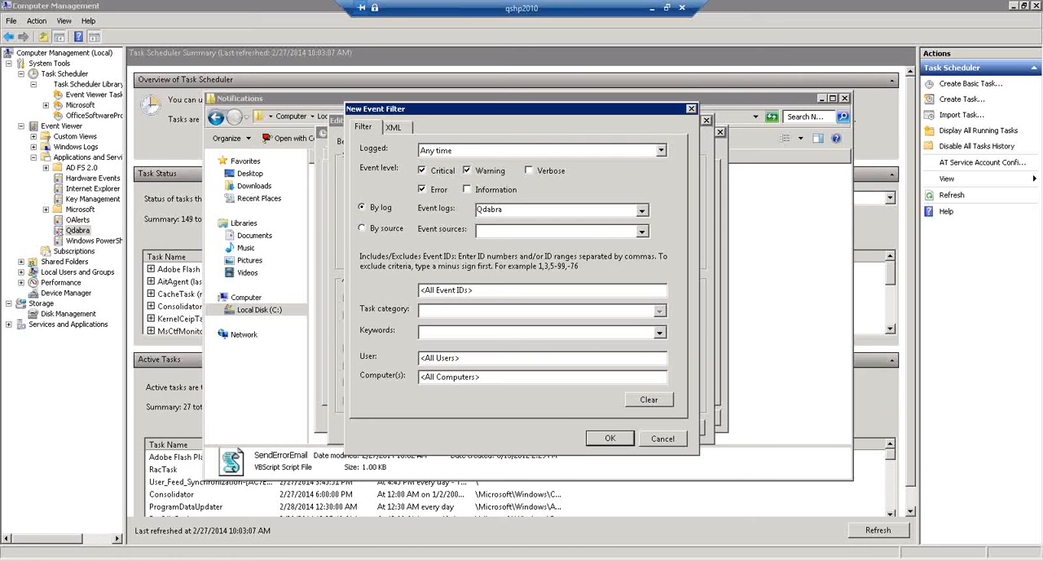
click(619, 440)
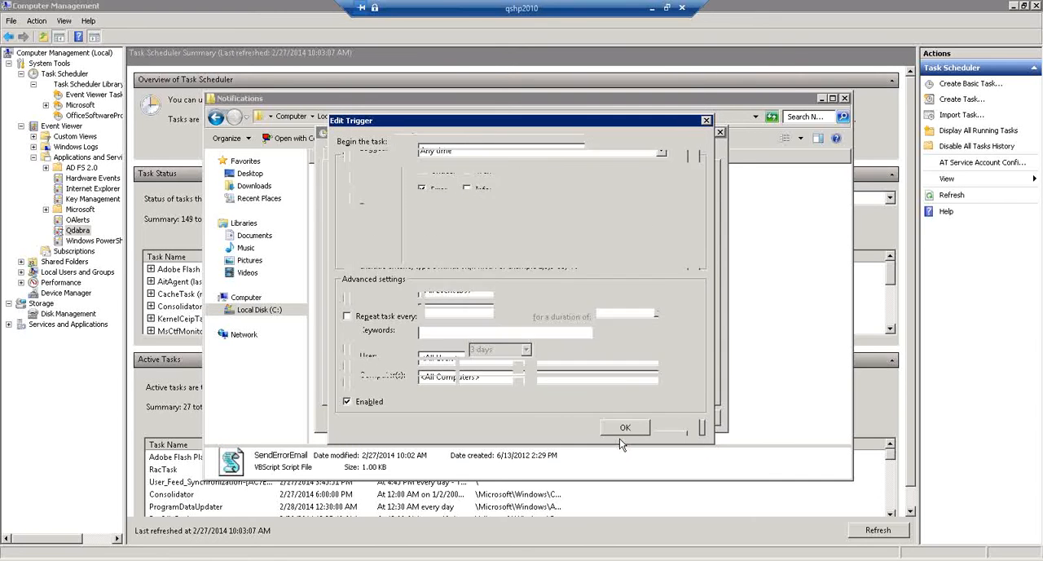
- Save the edited trigger and the Qdabra task's properties, and dismiss the task creation notice
click(625, 427)
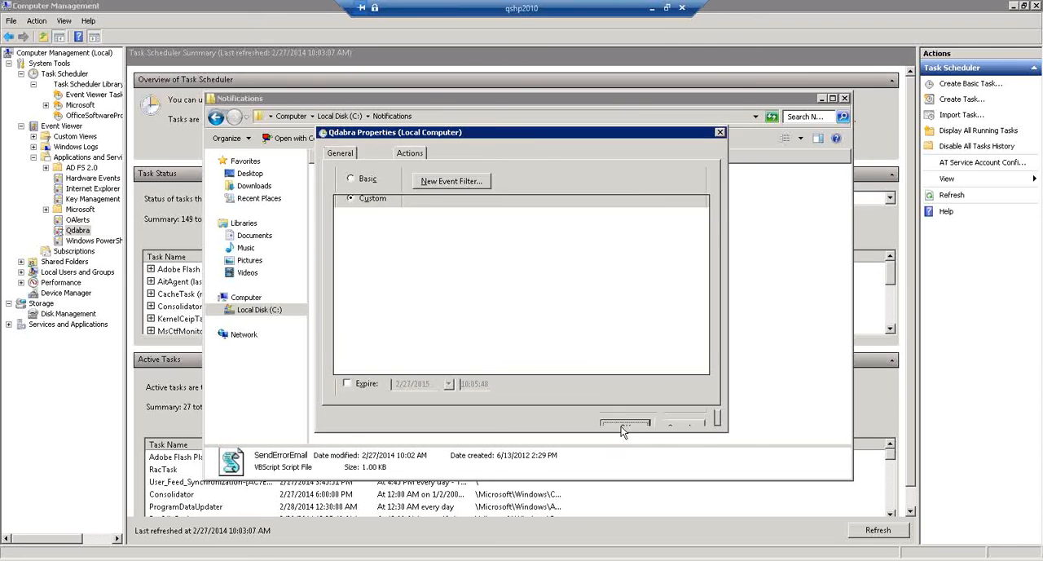
click(627, 417)
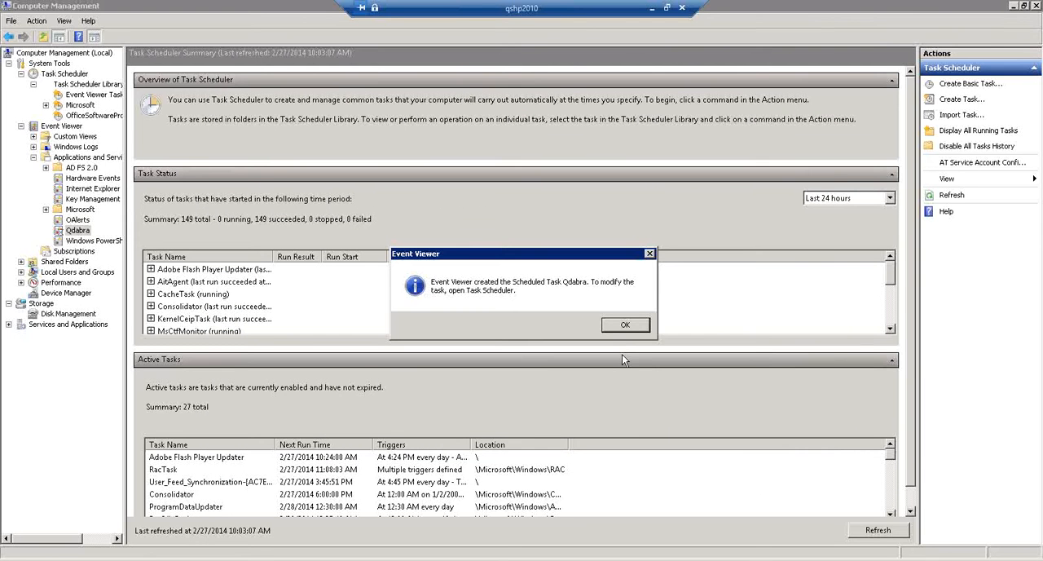
click(621, 324)
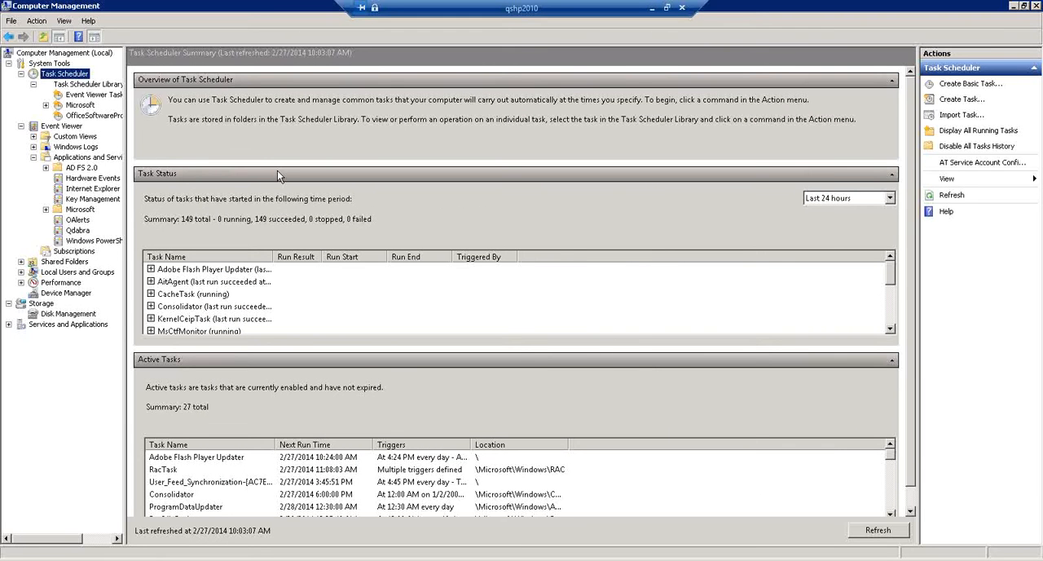
- Review the Qdabra task and its properties in the Event Viewer Tasks folder, then minimize Computer Management
click(77, 88)
right_click(93, 87)
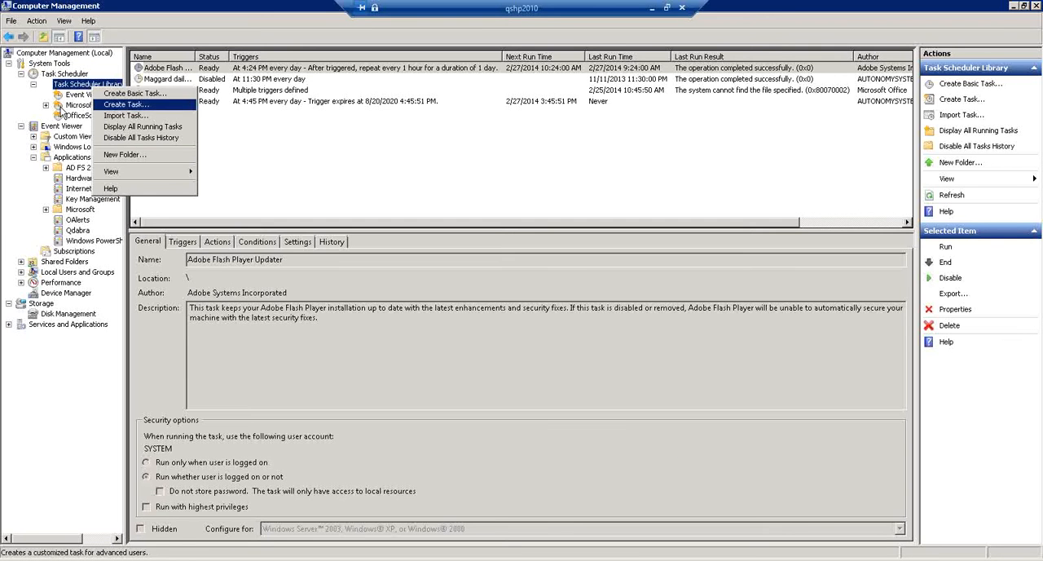
click(295, 157)
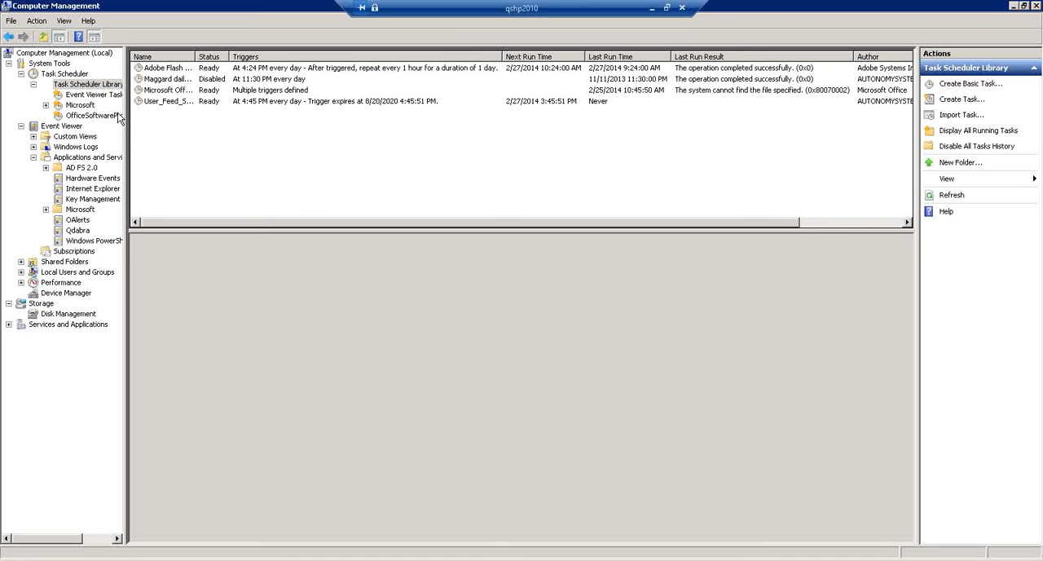
click(84, 95)
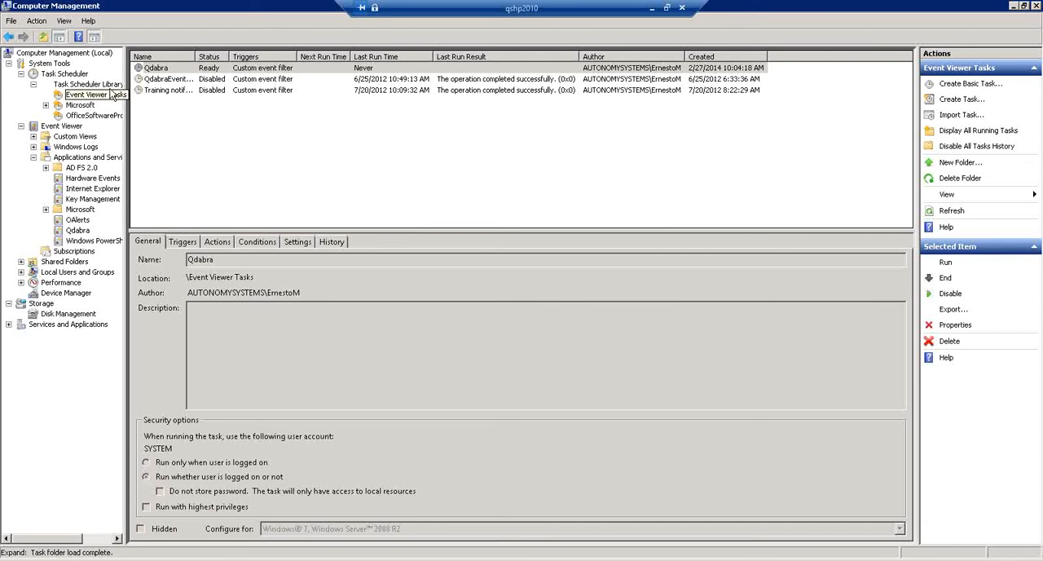
click(155, 70)
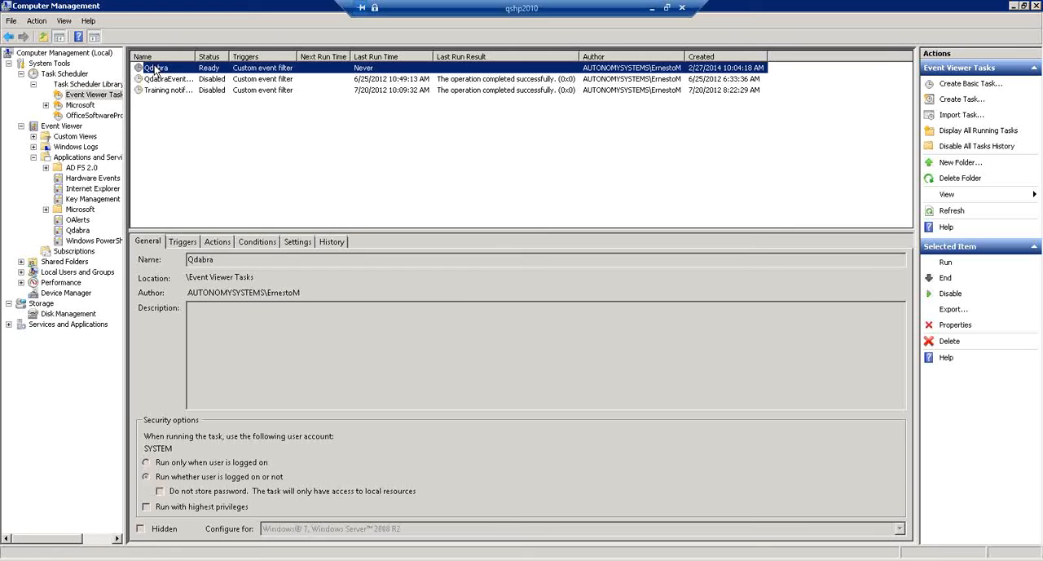
double_click(155, 70)
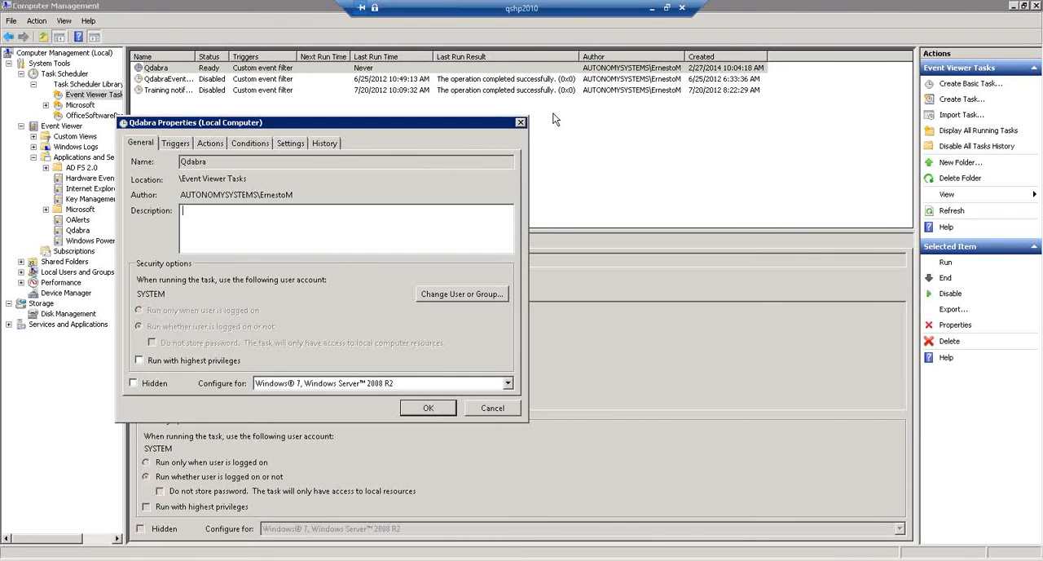
click(521, 122)
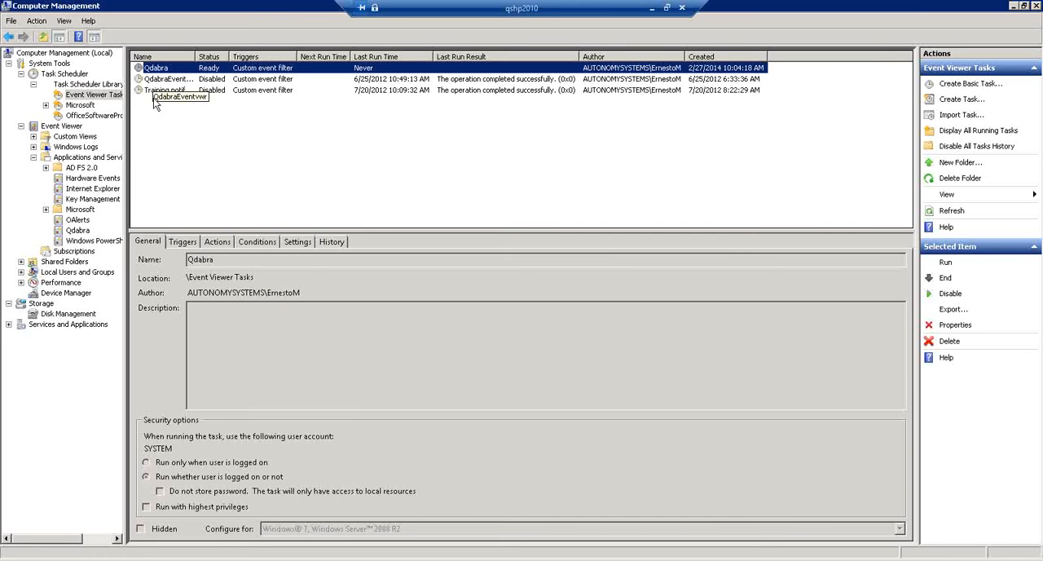
click(1014, 7)
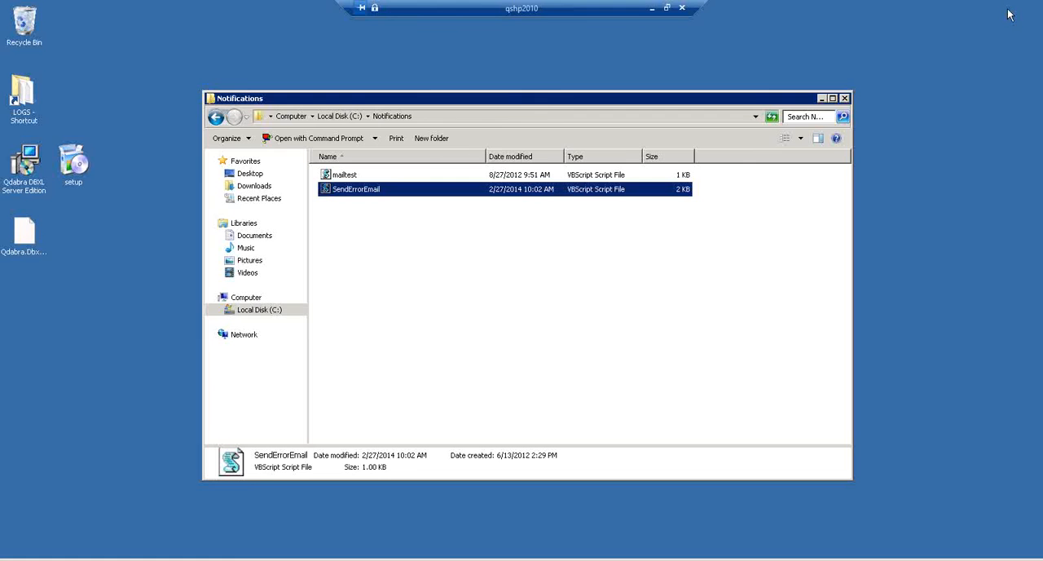
- Switch from the remote desktop to the browser, open the DBXL Admin Tool and review its installed license packs before returning to the catalog
click(665, 9)
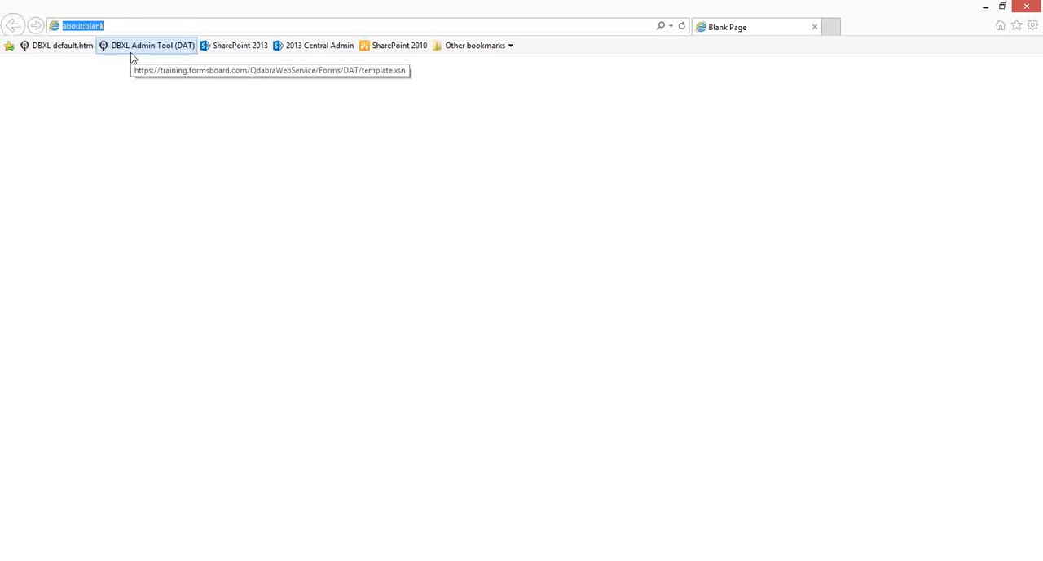
click(133, 49)
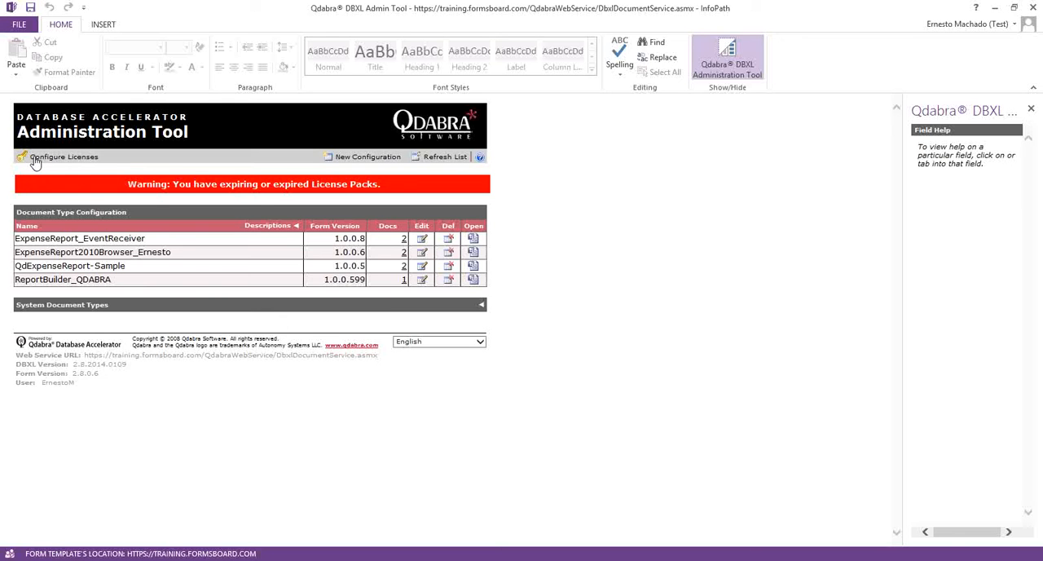
click(35, 160)
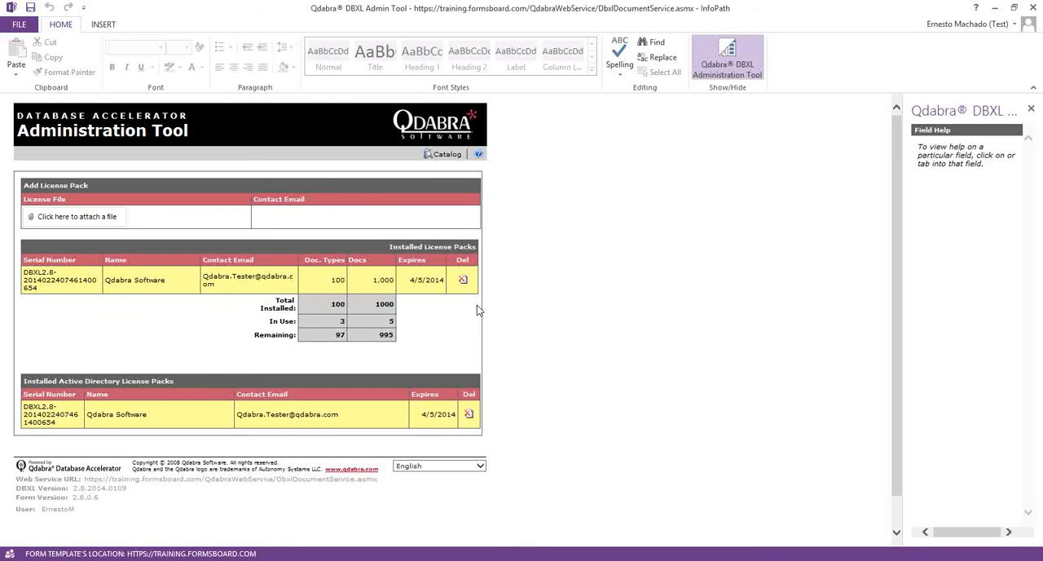
click(442, 154)
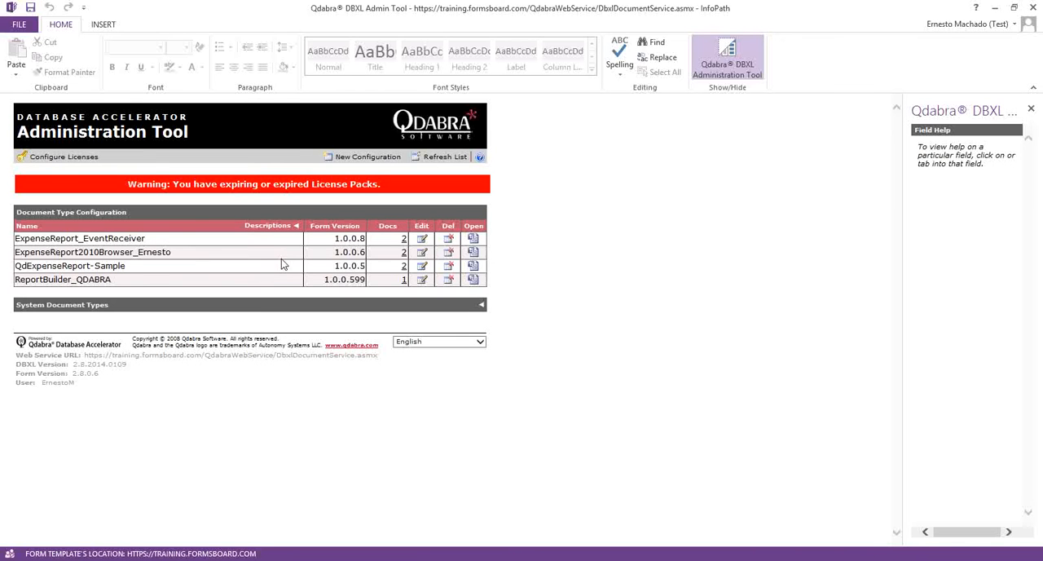
- In the ExpenseReport_EventReceiver configuration's database map, set the DB type of the Items table's Amount column to DateTime
click(423, 239)
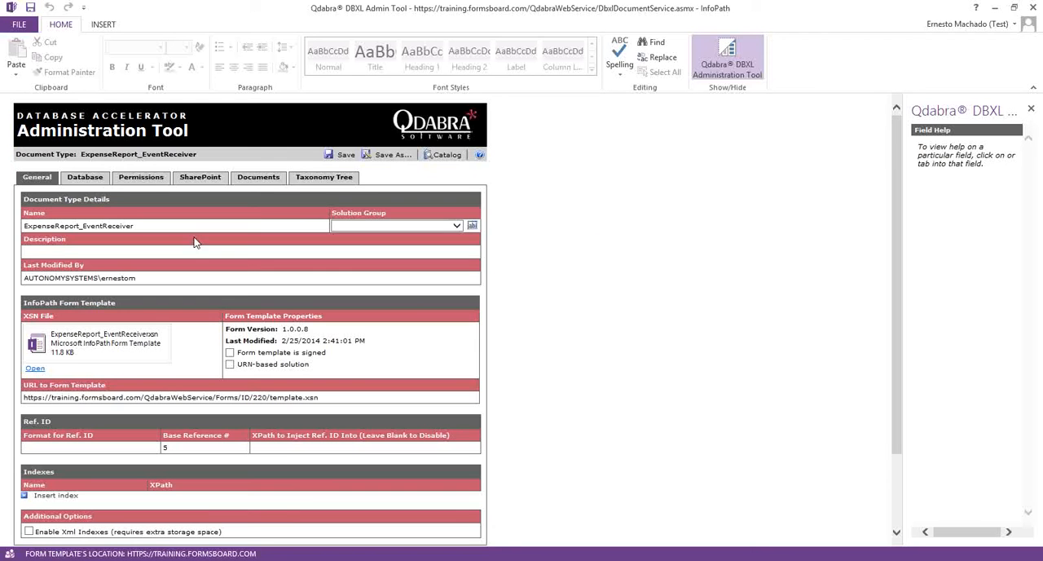
click(92, 177)
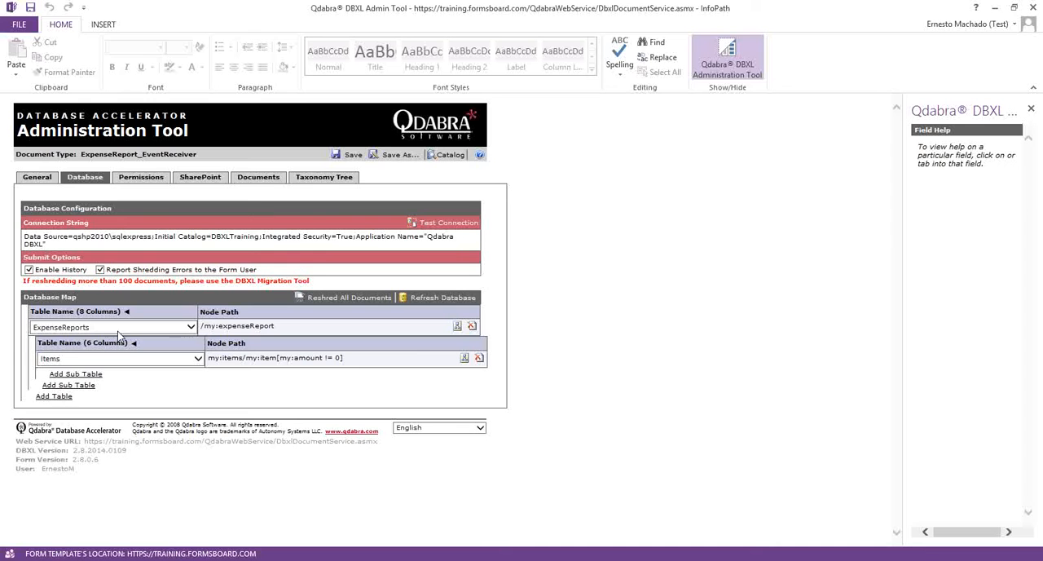
click(127, 313)
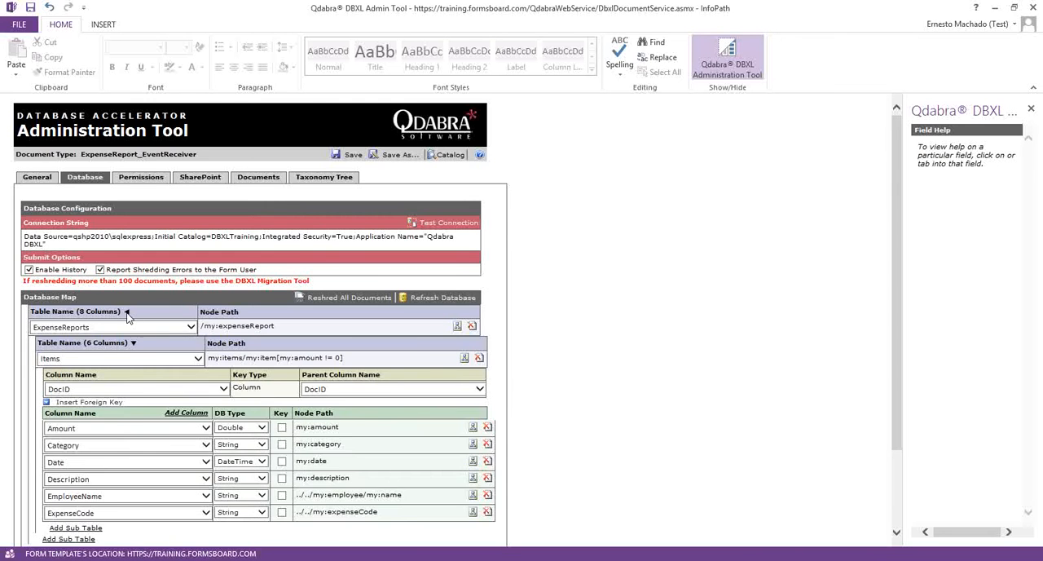
scroll(214, 324, down, 2)
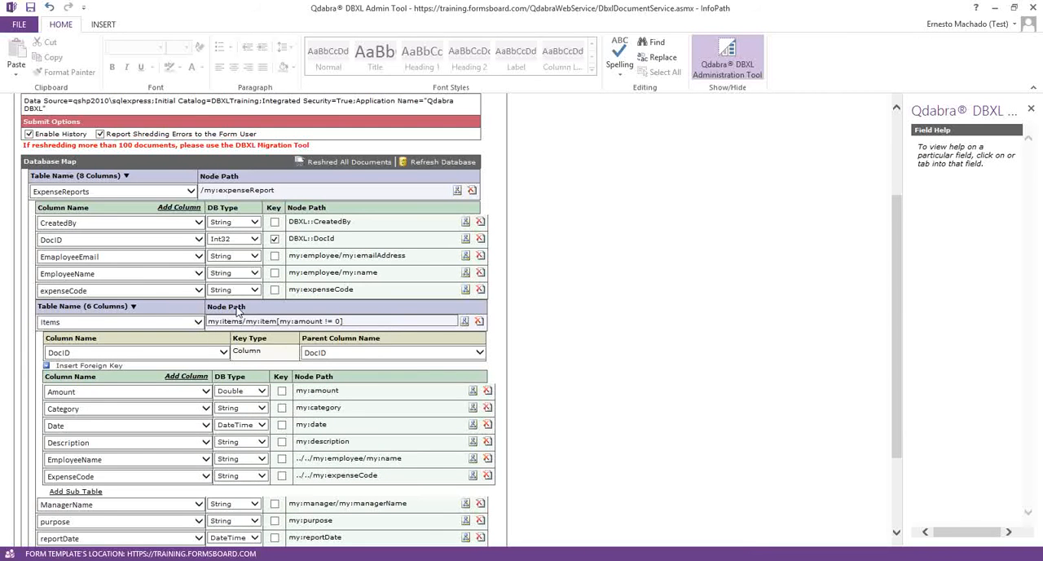
scroll(245, 318, down, 2)
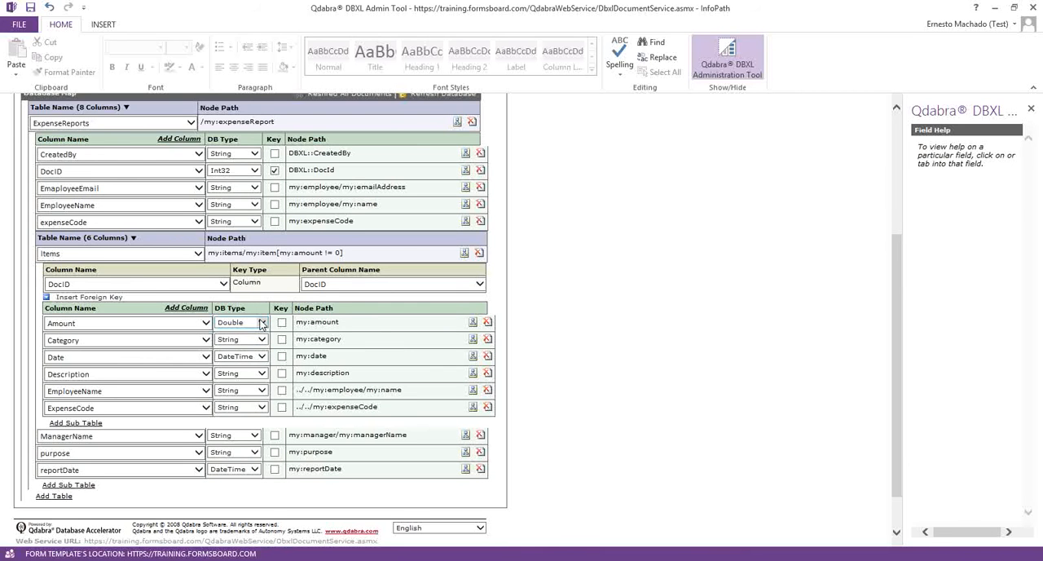
click(261, 323)
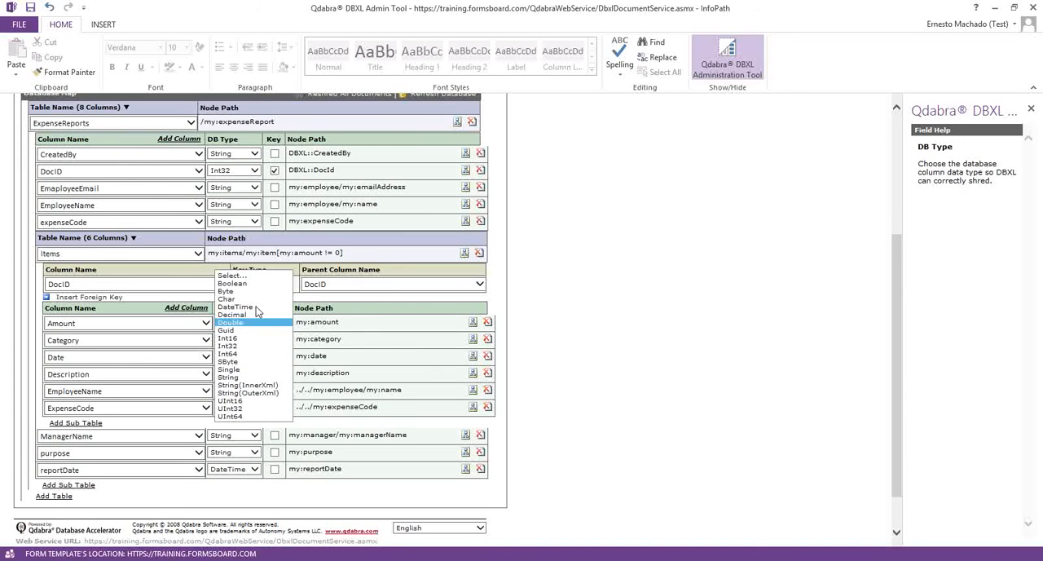
click(245, 307)
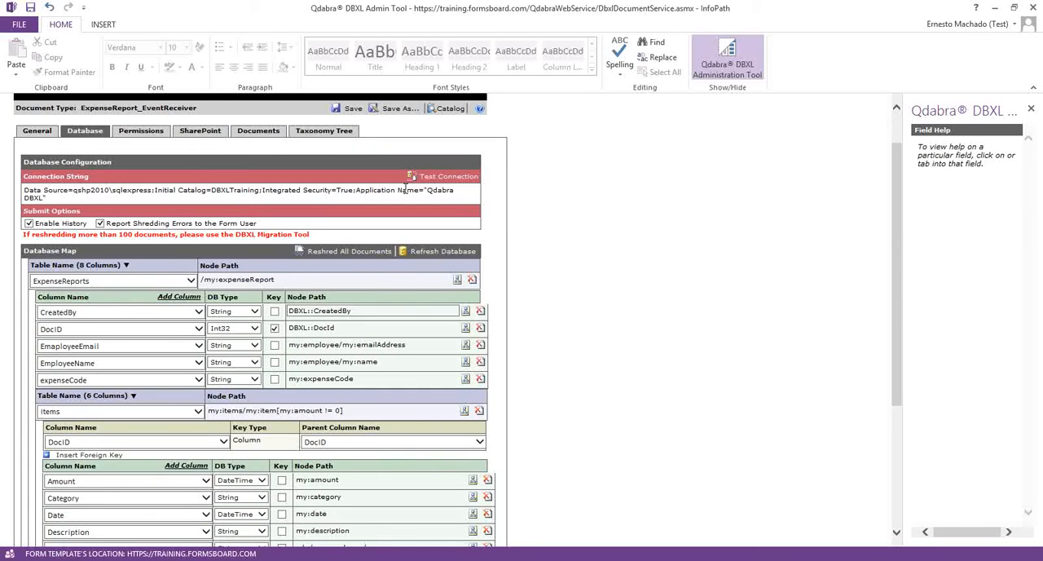
- Save the configuration with the mismatched Amount type and reshred all its documents, accepting the prompts
click(353, 109)
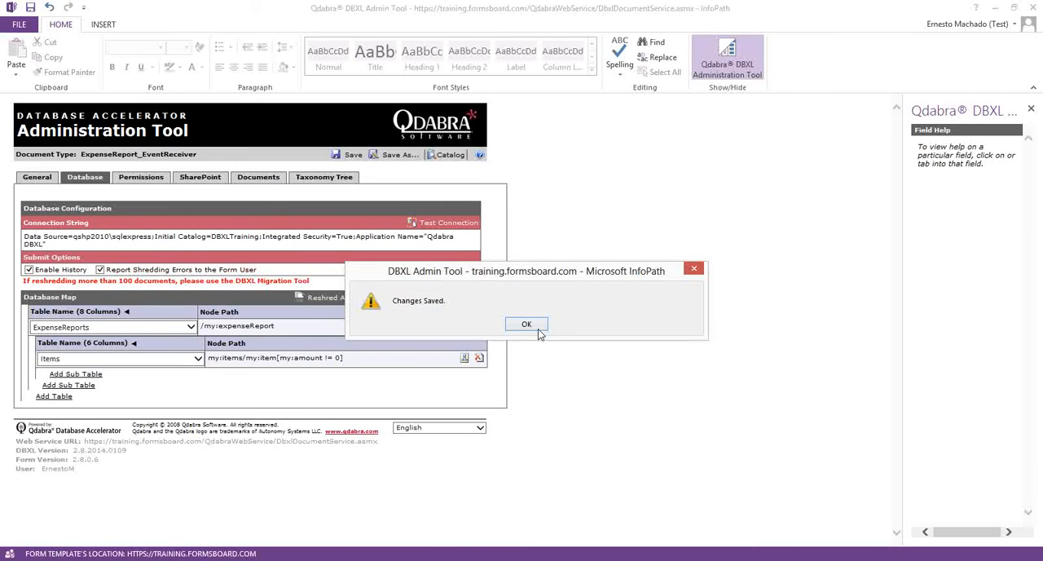
click(539, 326)
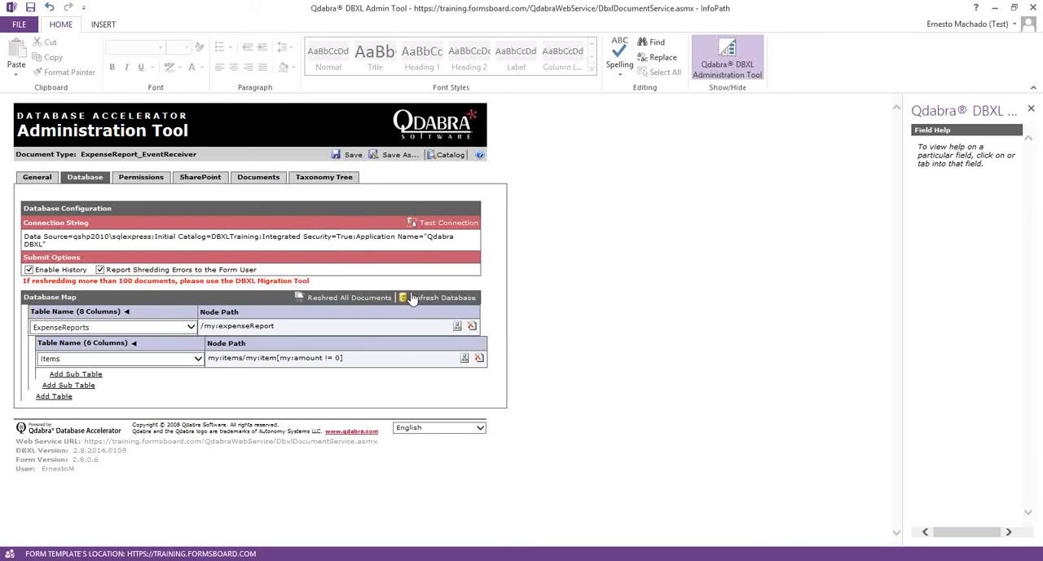
click(346, 299)
click(499, 324)
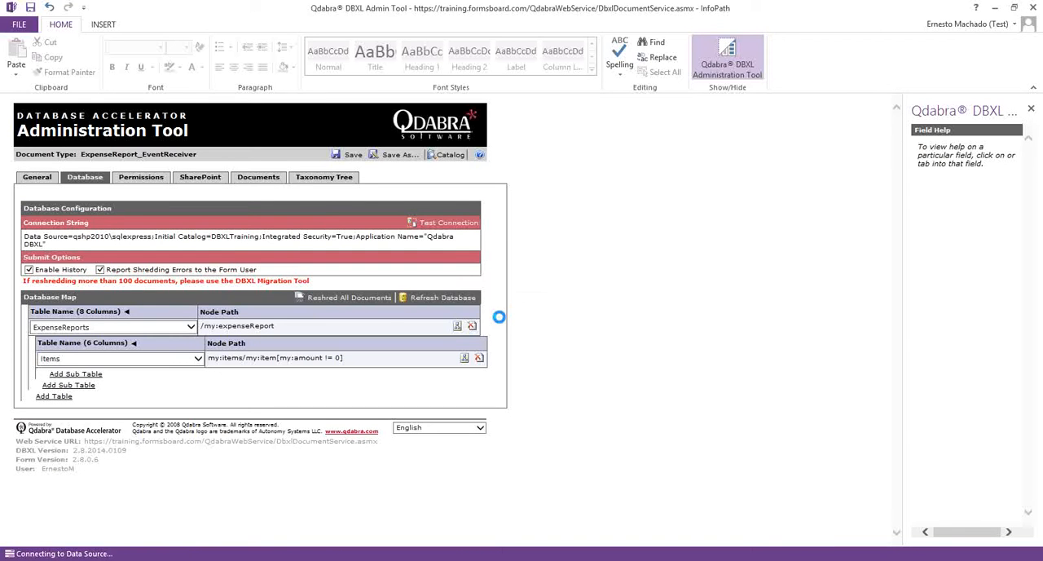
click(522, 325)
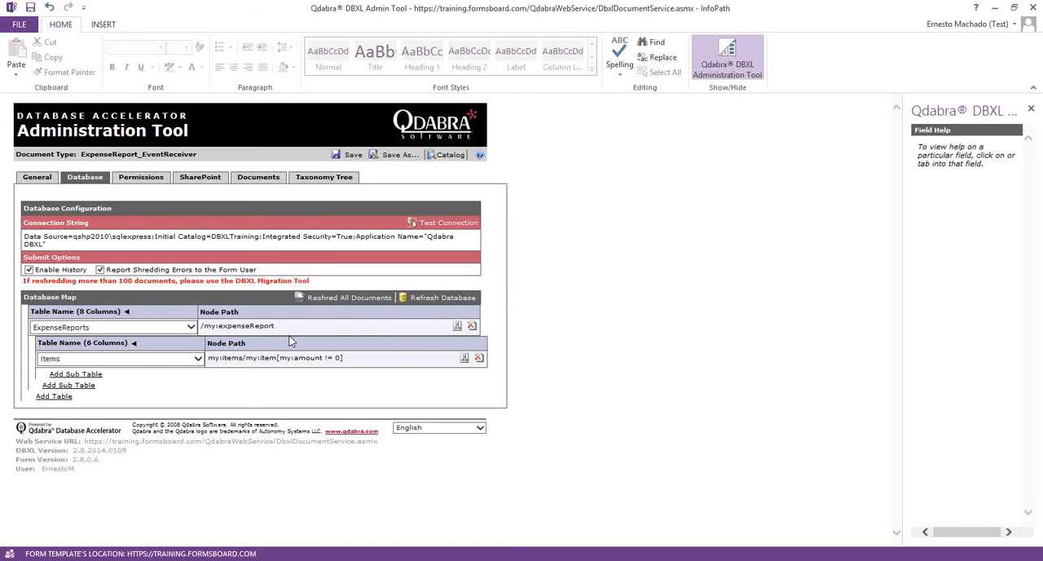
- In the Items table mapping, set the DB type of both the Amount and Date columns to Double
click(135, 343)
scroll(209, 359, down, 2)
click(241, 327)
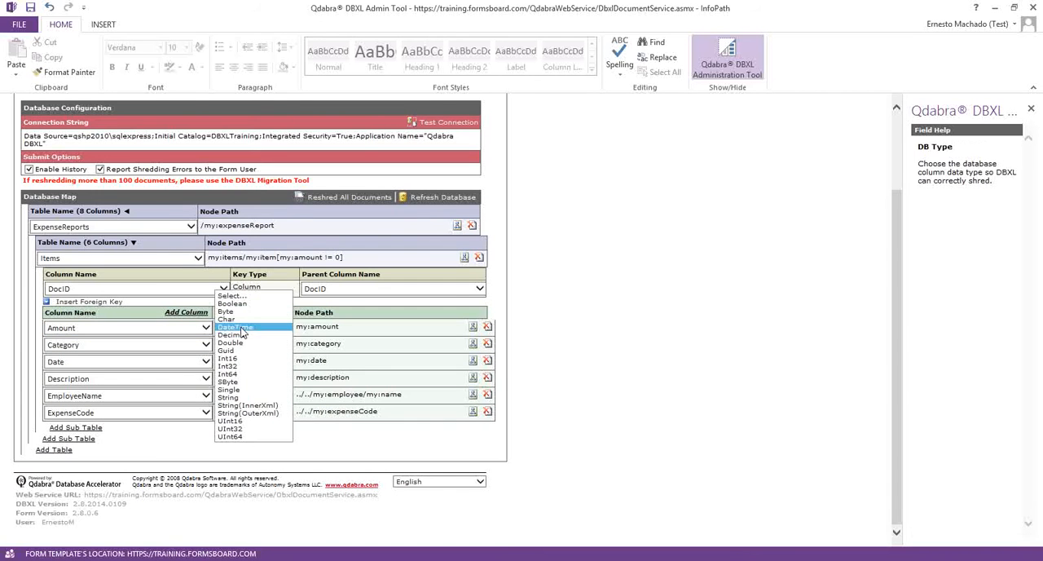
click(248, 342)
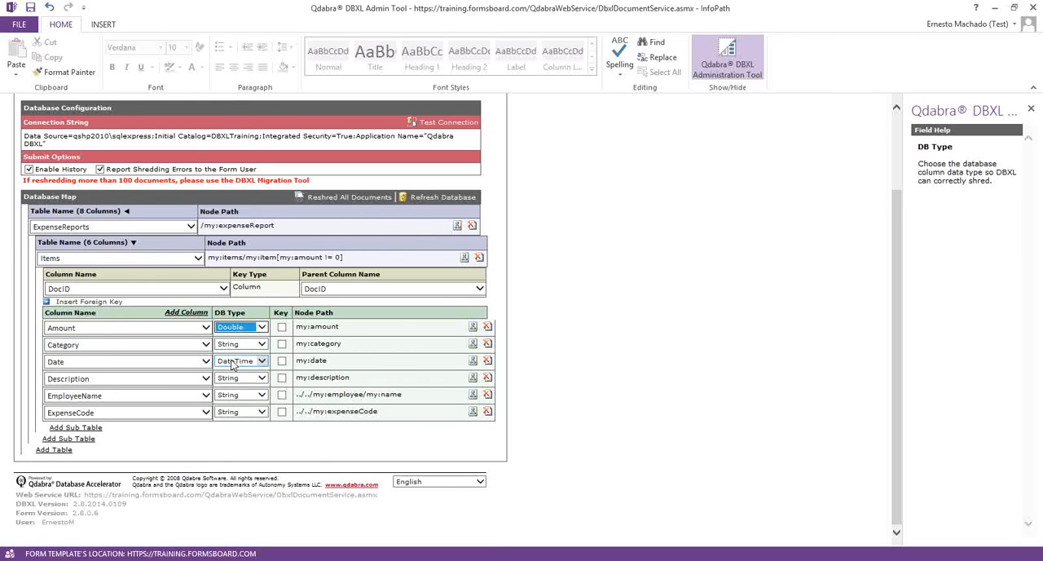
click(235, 364)
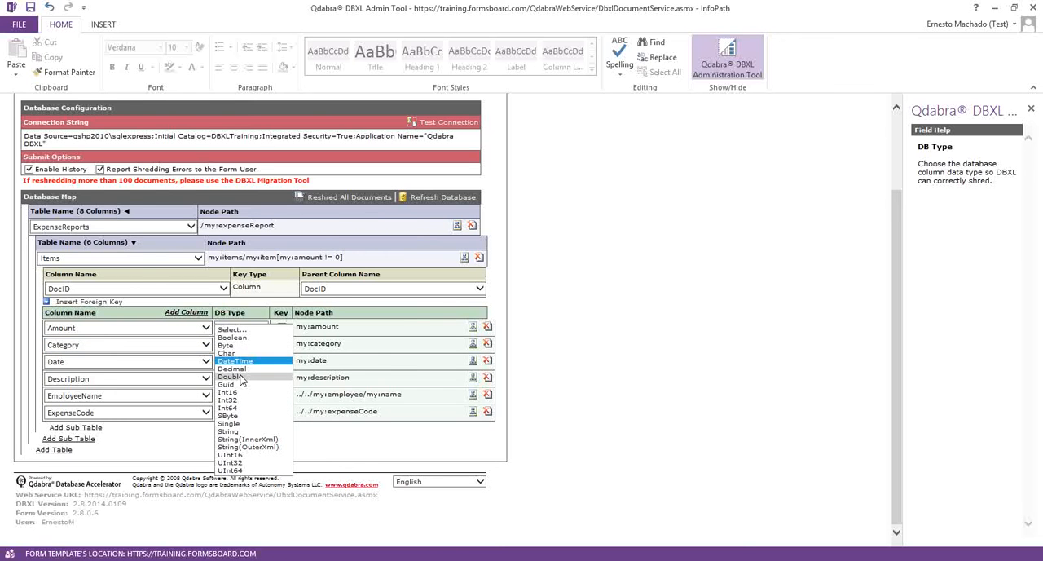
click(241, 377)
scroll(371, 246, up, 1)
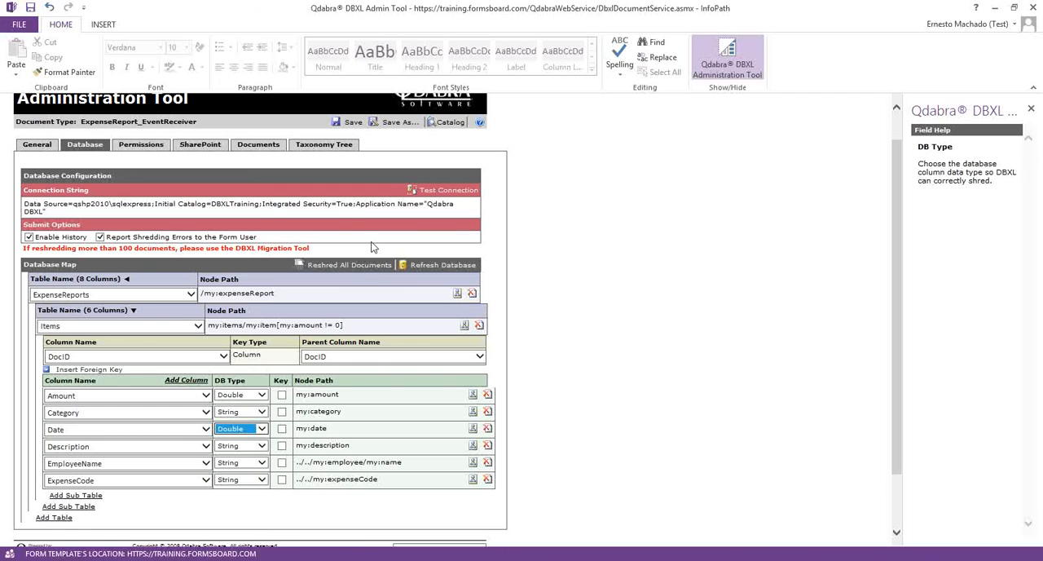
- Save the configuration with the changed Amount and Date types and reshred all documents again, dismissing the notices
click(342, 123)
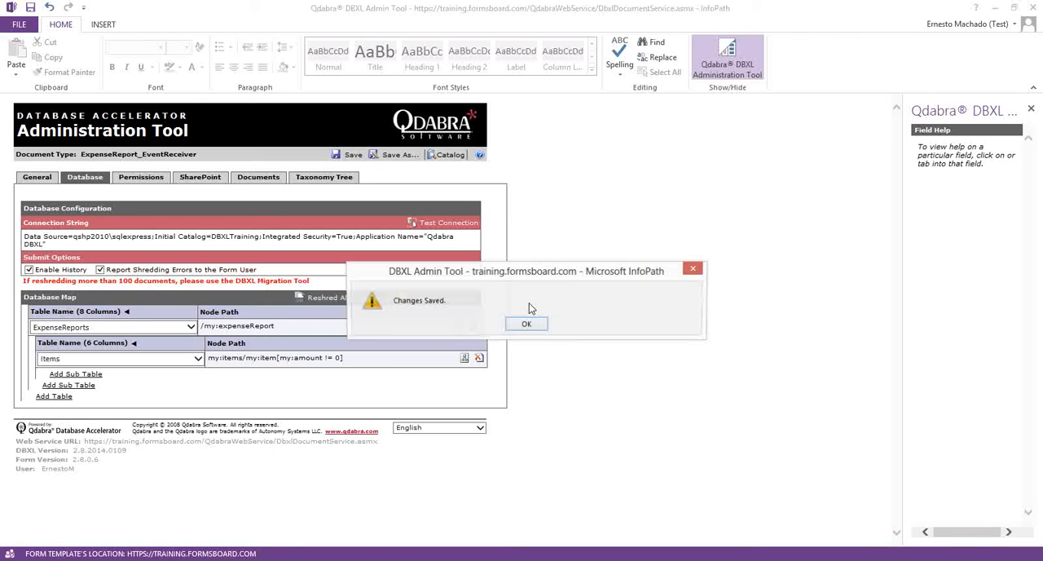
click(527, 324)
click(414, 300)
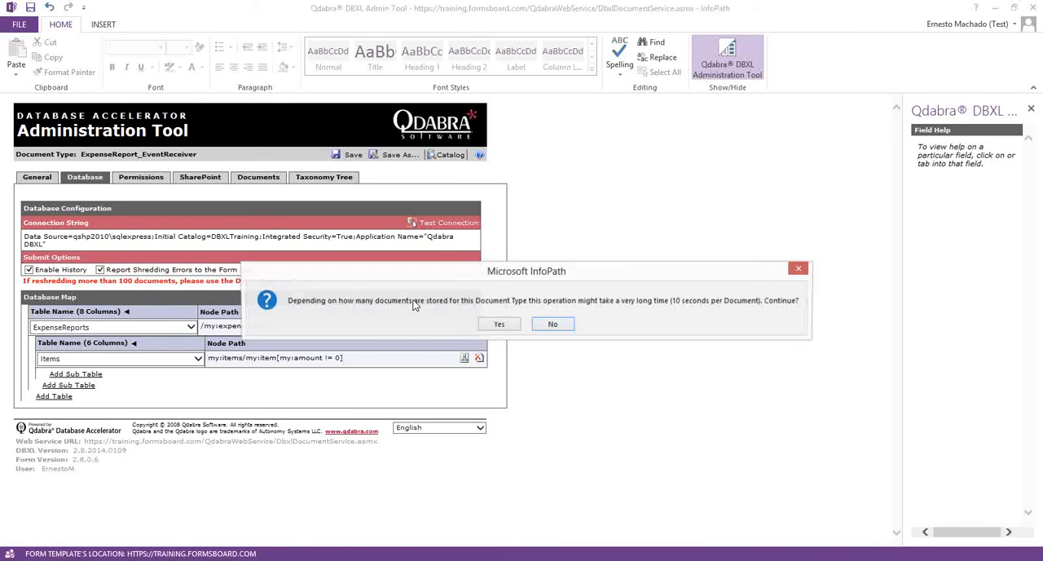
click(504, 324)
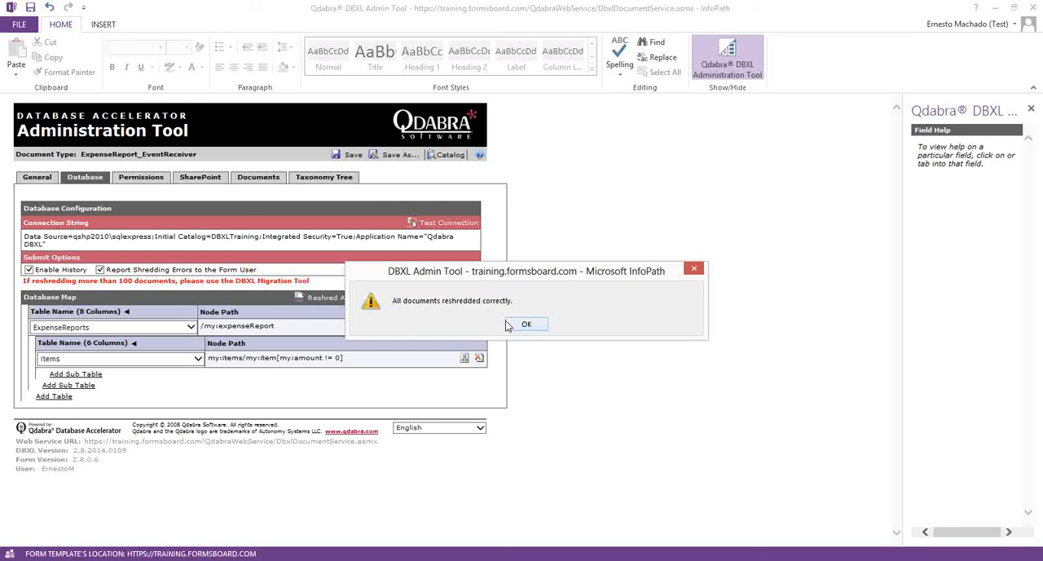
click(509, 325)
- Set the DB type of the Items table's Date column back to DateTime
click(134, 344)
scroll(204, 359, down, 3)
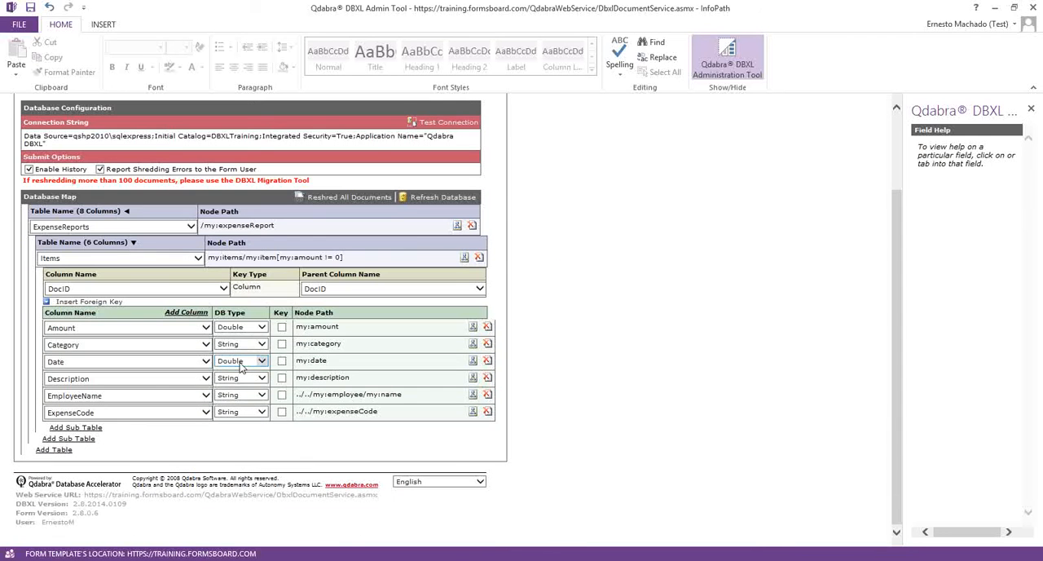
click(241, 366)
click(242, 348)
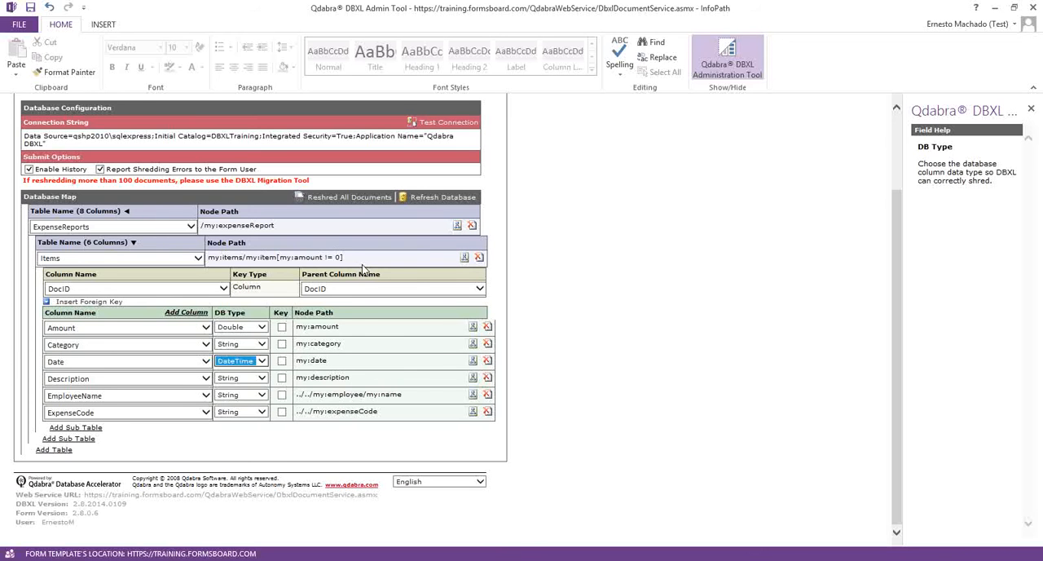
scroll(364, 269, up, 2)
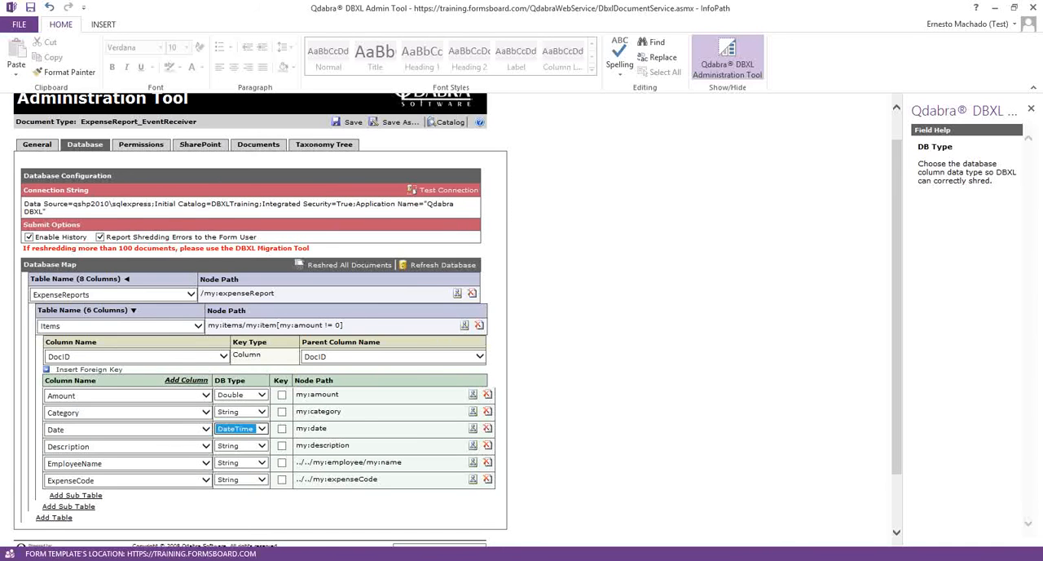
- Switch to the qshp2010 remote desktop and restore Computer Management to show the Qdabra event log
key(alt+Tab)
double_click(445, 170)
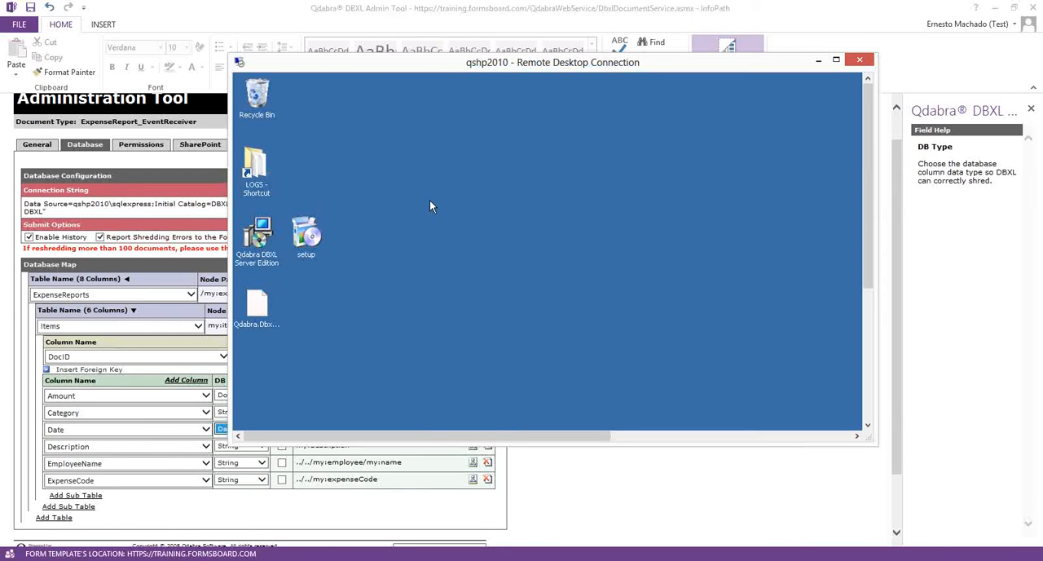
click(869, 328)
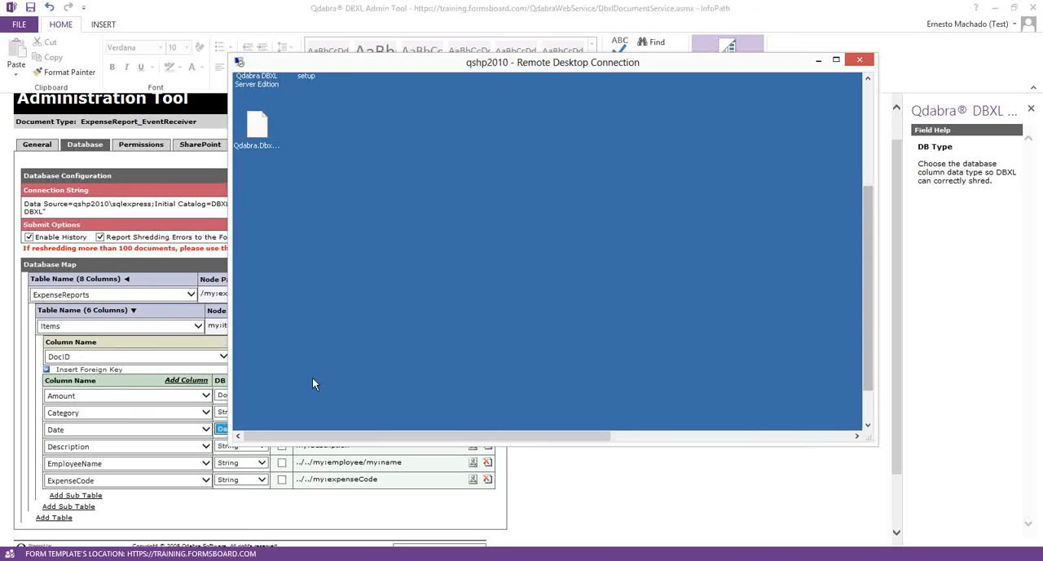
click(867, 406)
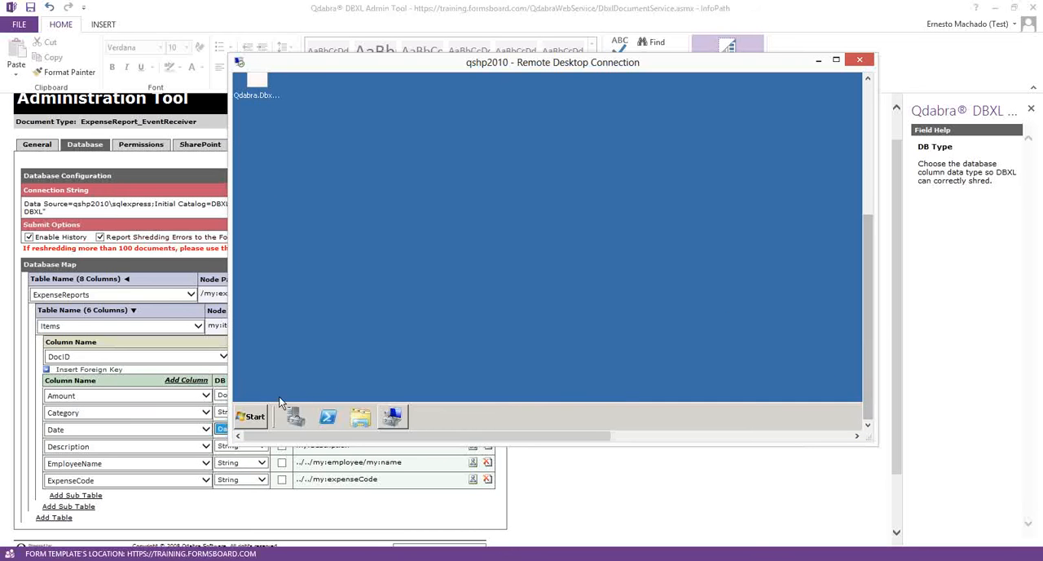
click(392, 417)
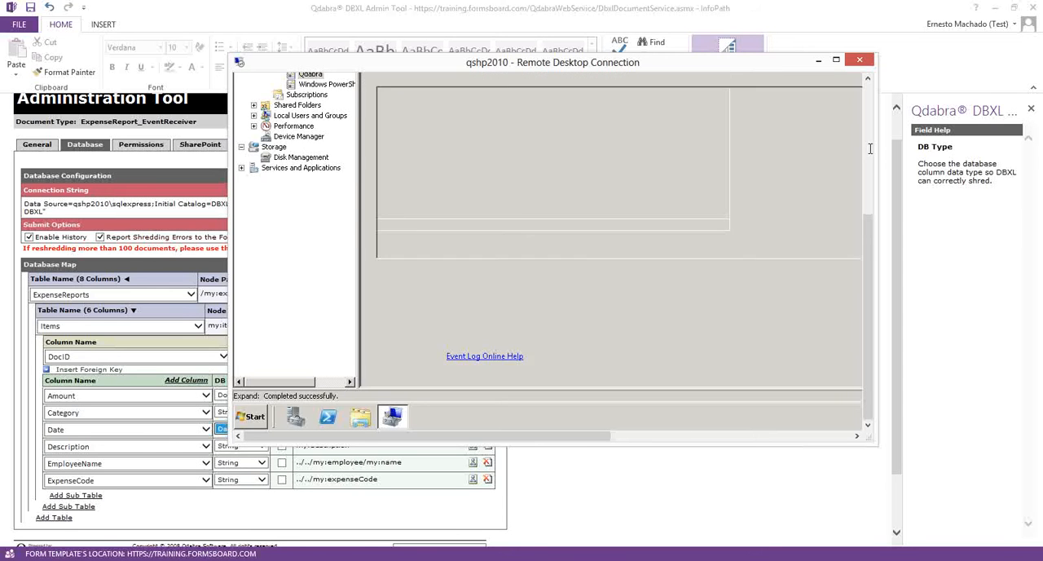
click(870, 154)
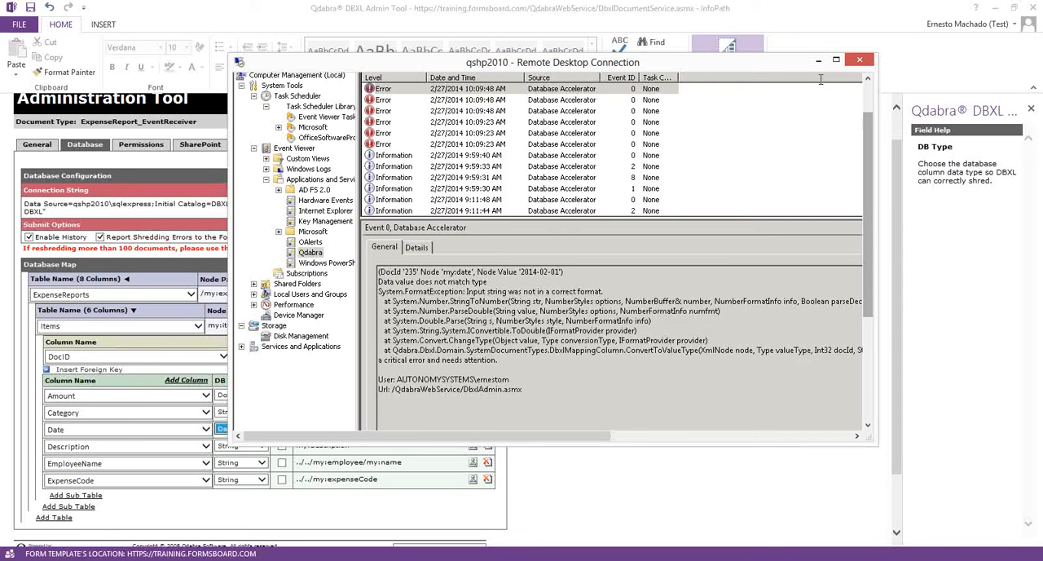
- Maximize the remote desktop and examine the details of each new Database Accelerator error in the Qdabra log
click(469, 91)
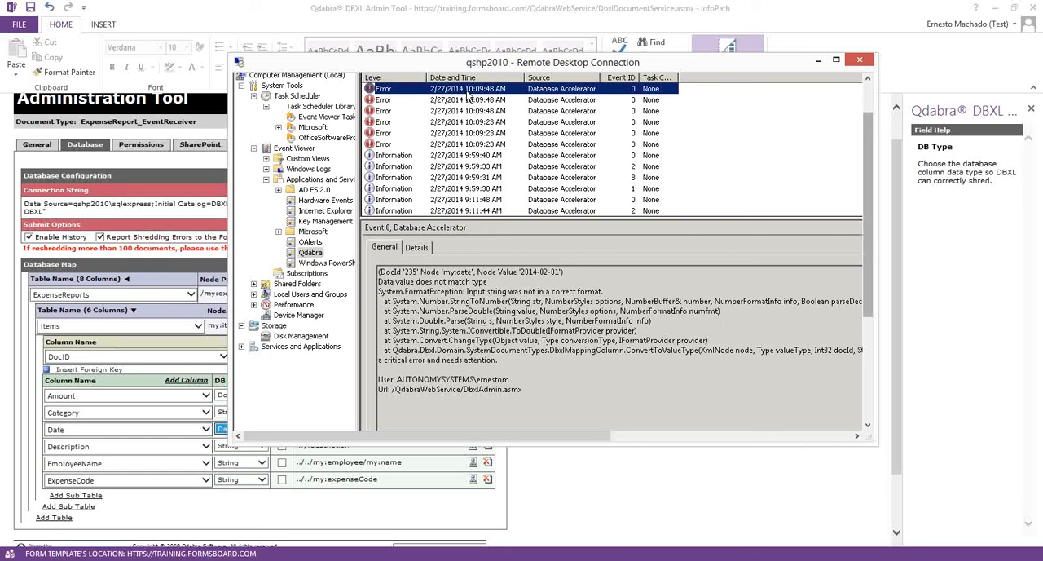
double_click(604, 63)
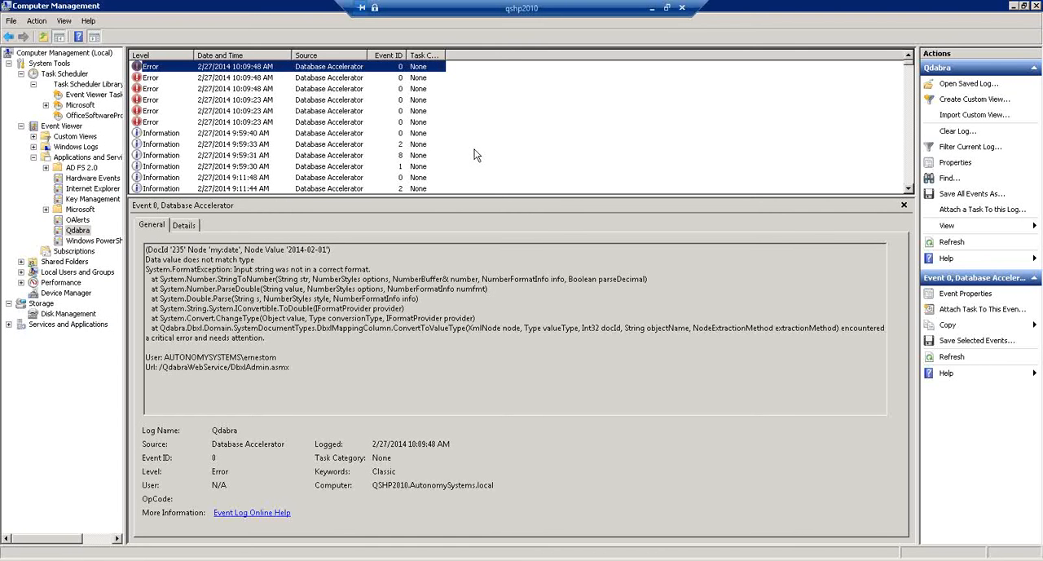
click(241, 79)
click(241, 89)
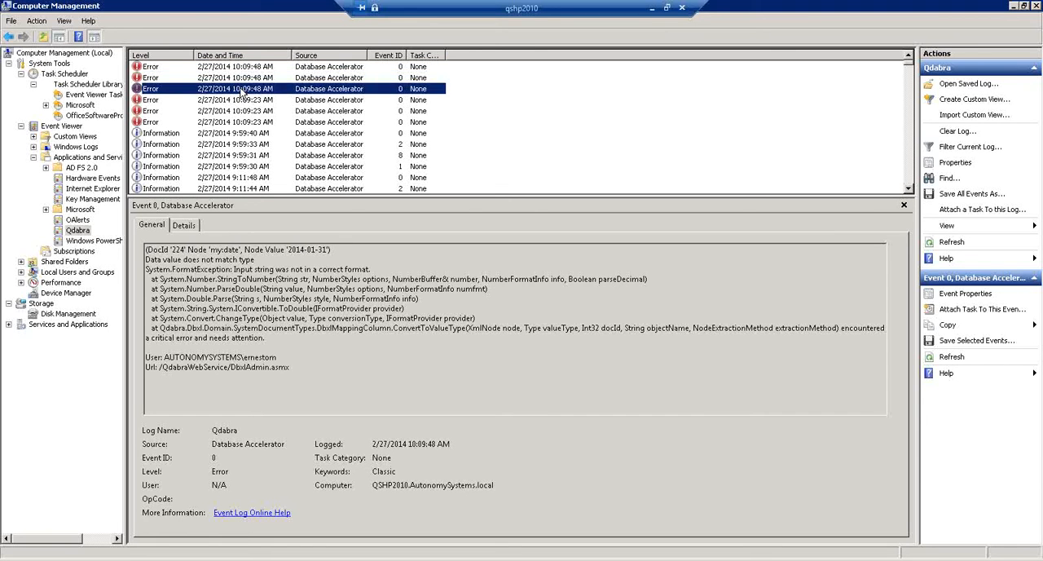
click(243, 100)
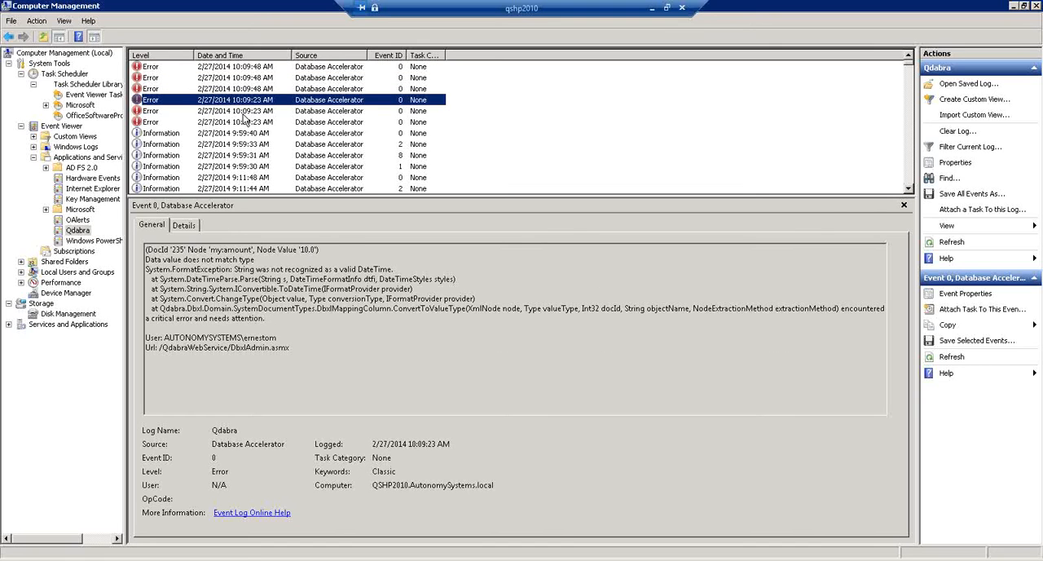
click(243, 112)
click(248, 123)
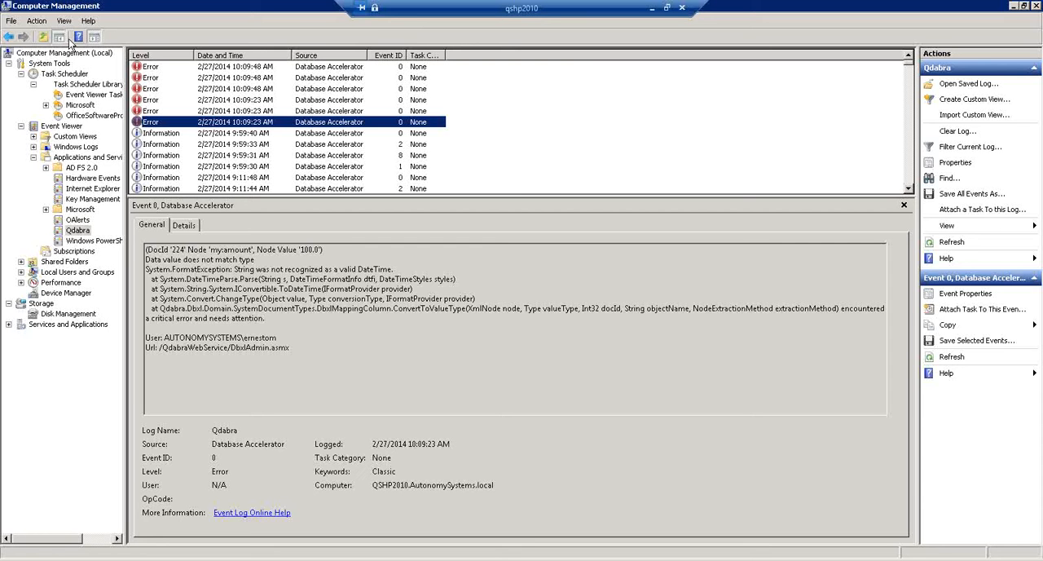
- Open the Event Viewer Tasks folder and run the Qdabra task manually
click(86, 97)
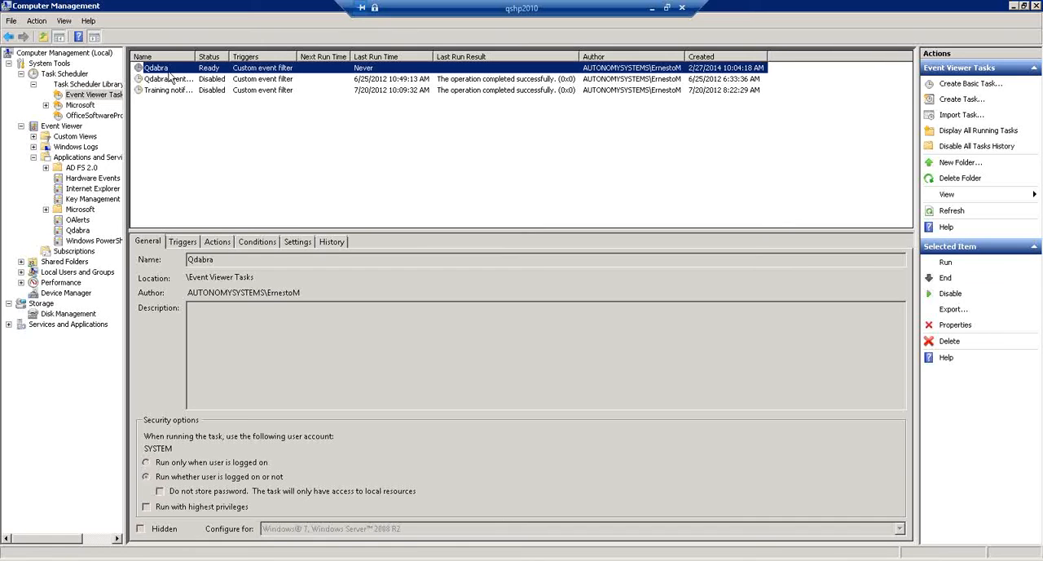
right_click(256, 70)
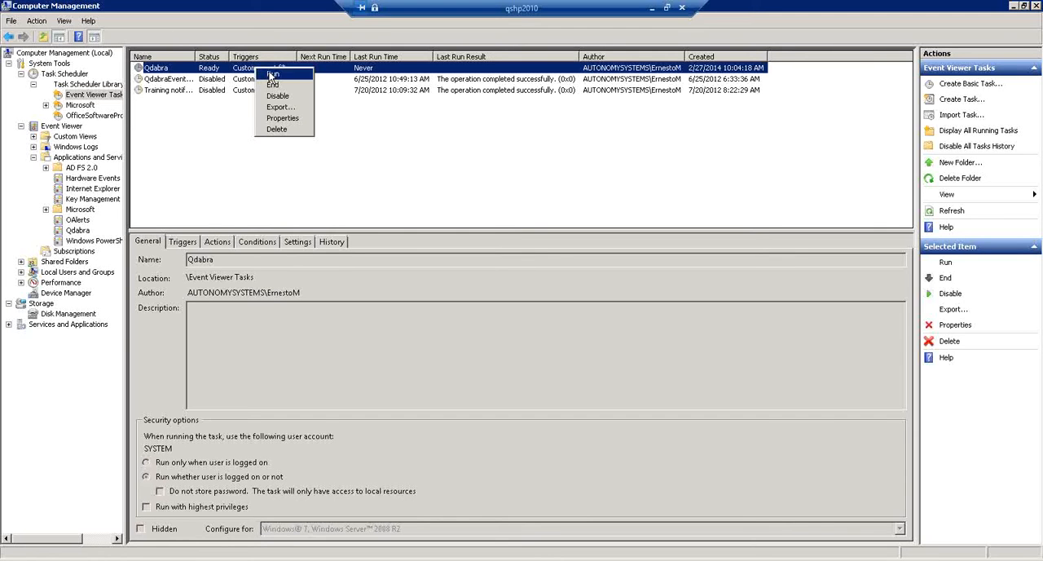
click(272, 75)
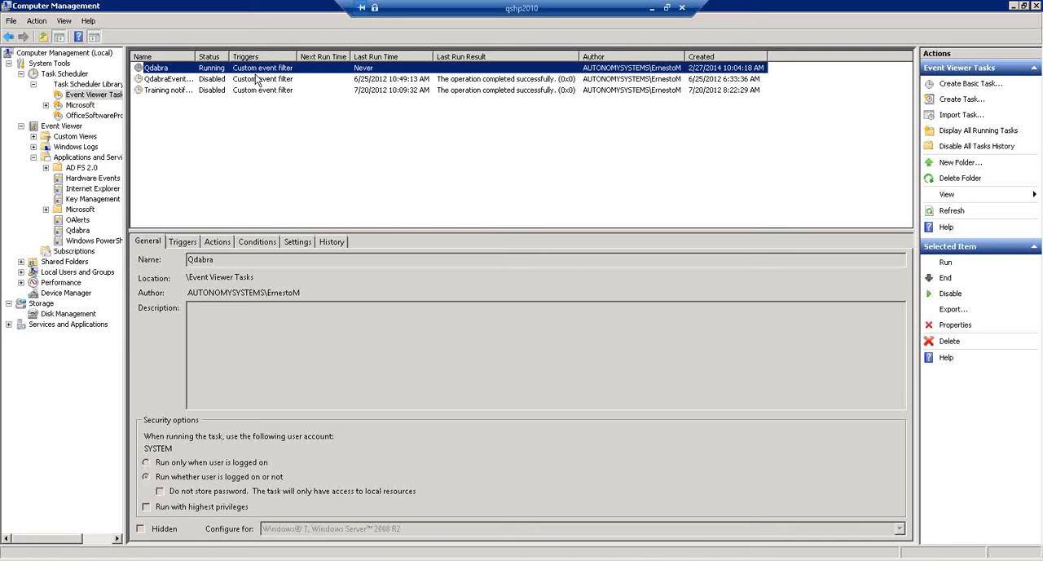
- Review the Qdabra task's triggers, actions, conditions, settings and history in its properties, and close them without changes
right_click(217, 68)
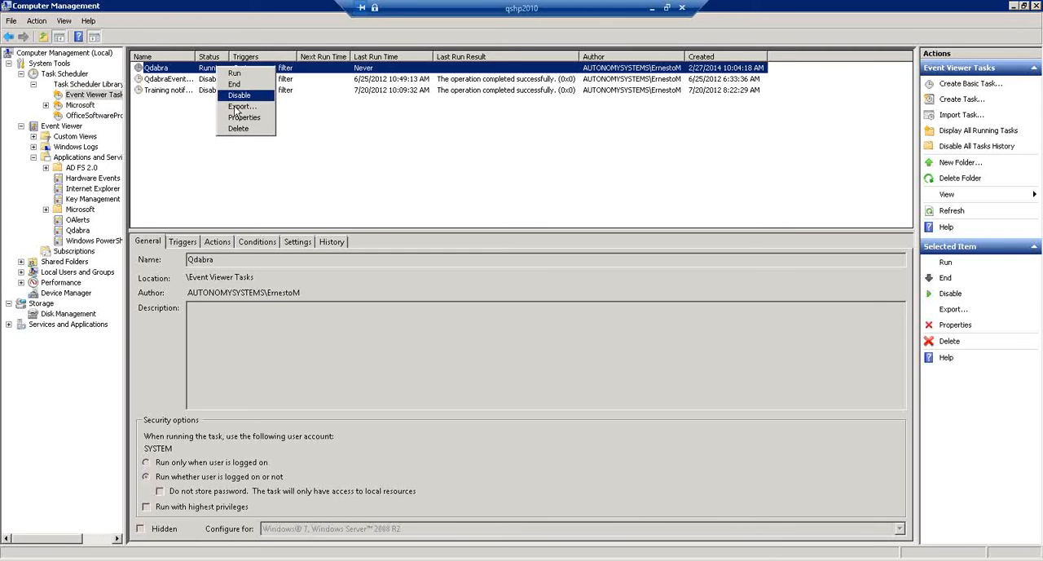
click(244, 118)
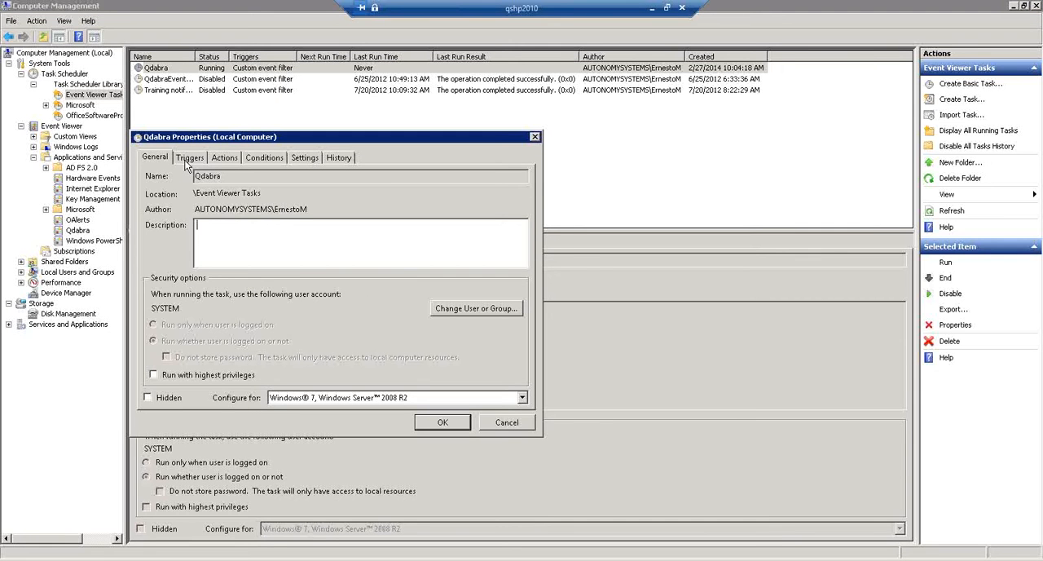
click(186, 162)
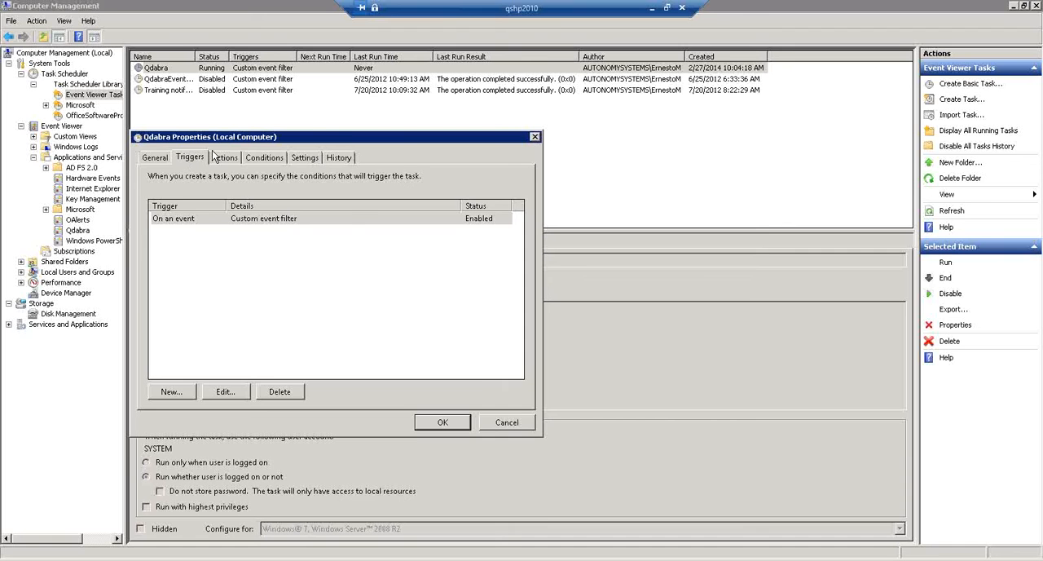
click(218, 159)
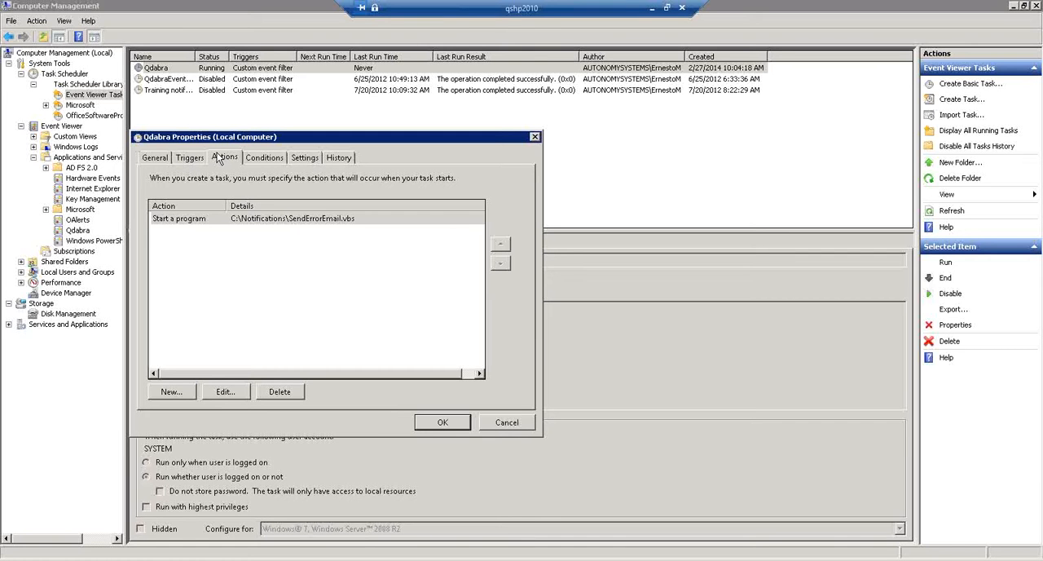
click(262, 162)
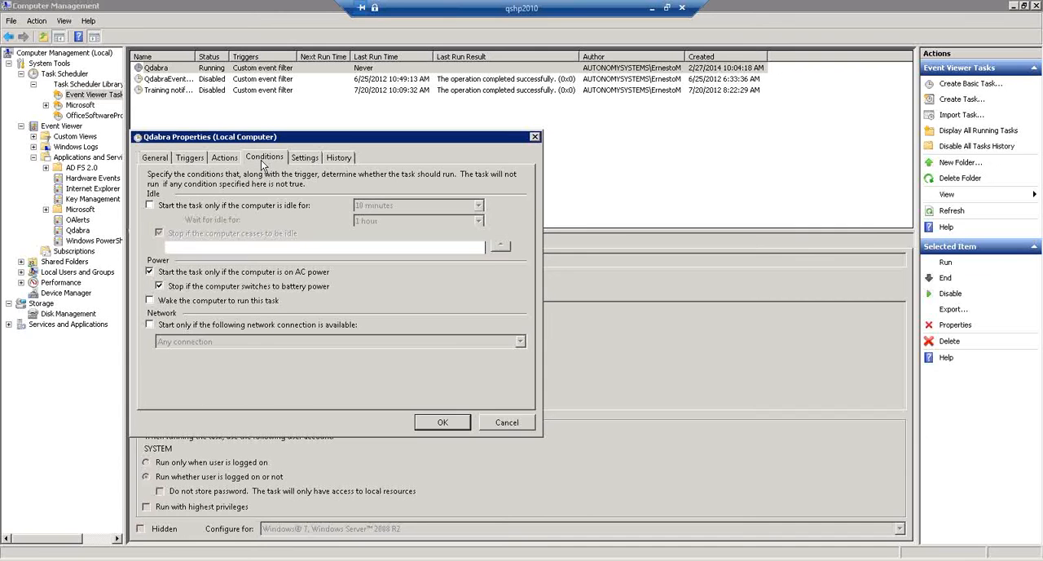
click(307, 157)
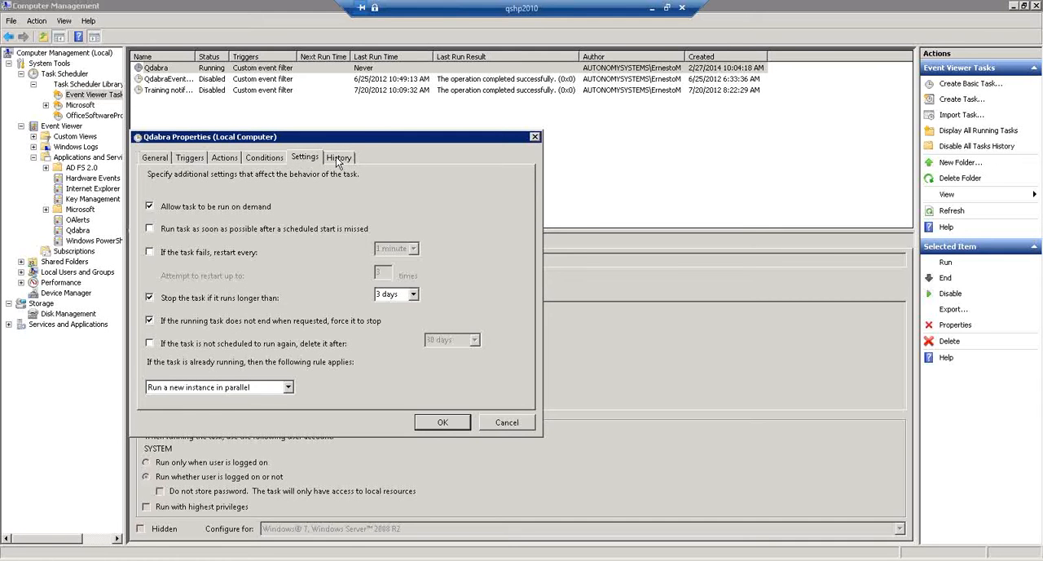
click(337, 160)
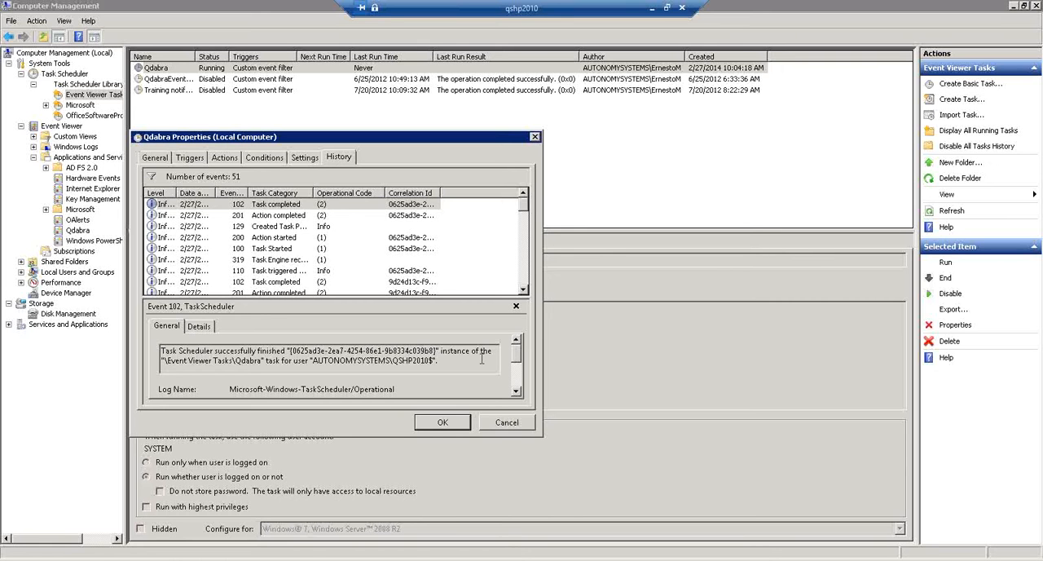
drag(463, 350, 478, 395)
click(522, 427)
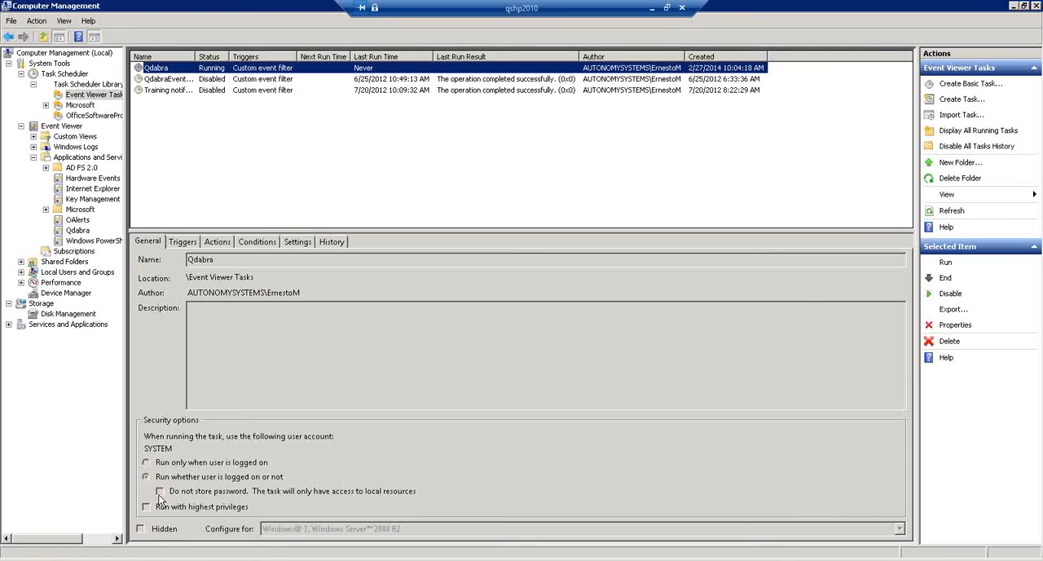
- Browse to C:\Notifications and open the SendErrorEmail script in Notepad
click(122, 560)
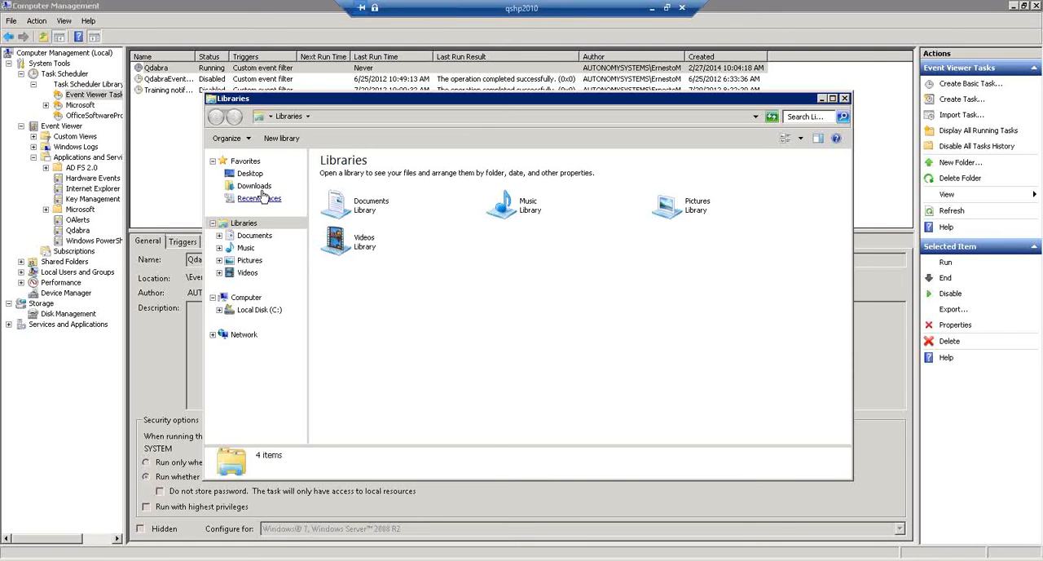
click(262, 314)
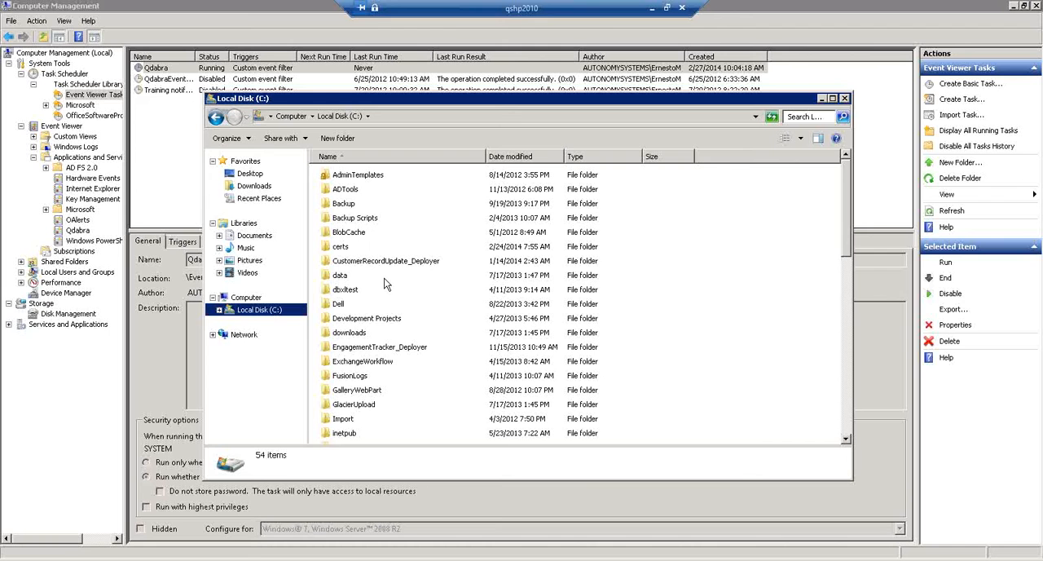
click(401, 296)
scroll(404, 300, down, 3)
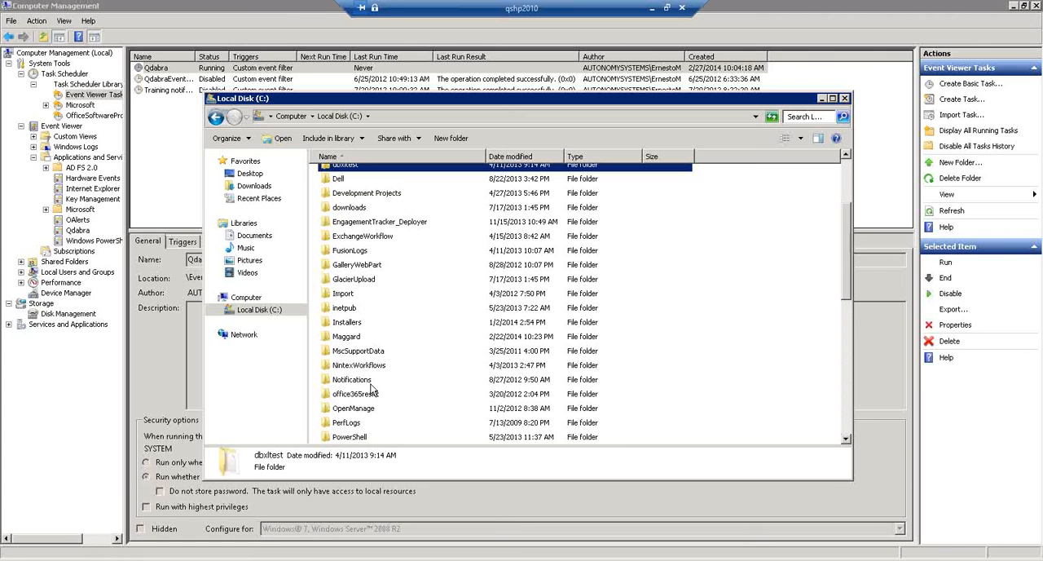
double_click(367, 382)
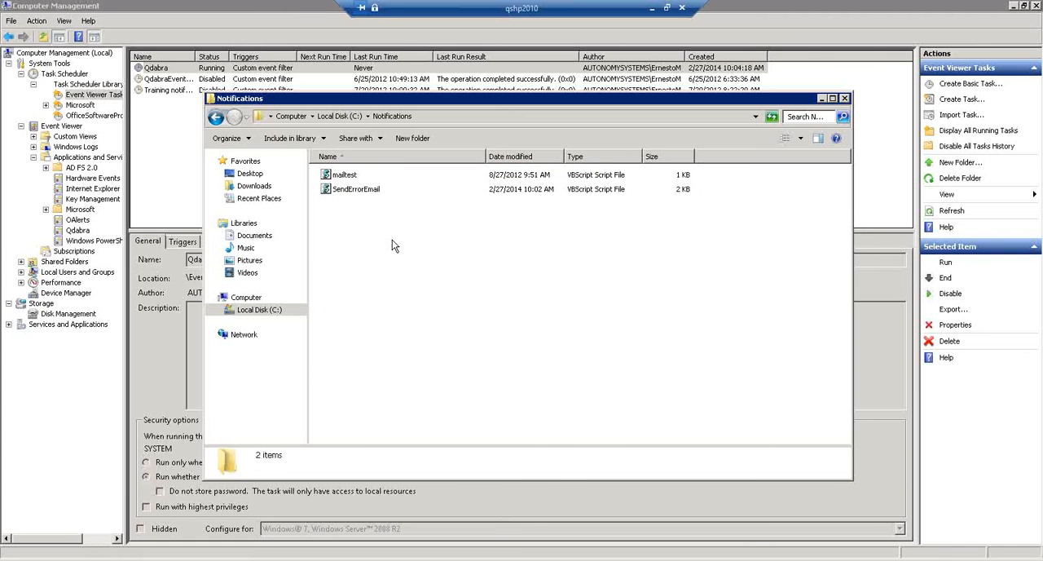
right_click(354, 191)
mouse_move(383, 257)
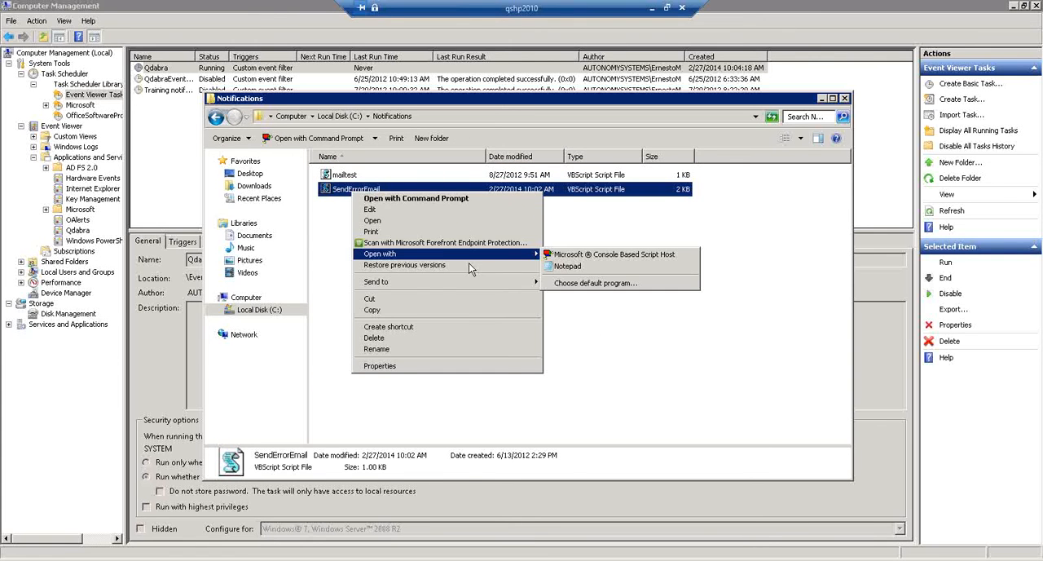
click(558, 269)
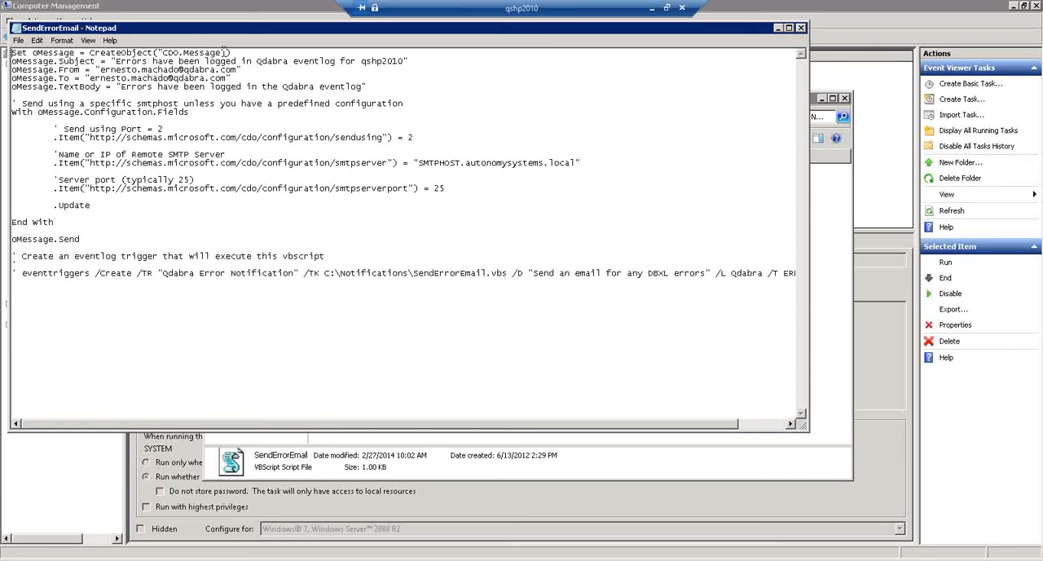
- Change the SMTP server in the SendErrorEmail script to SMTPHOST.adhost.com, then save and close the file
drag(213, 30, 0, 106)
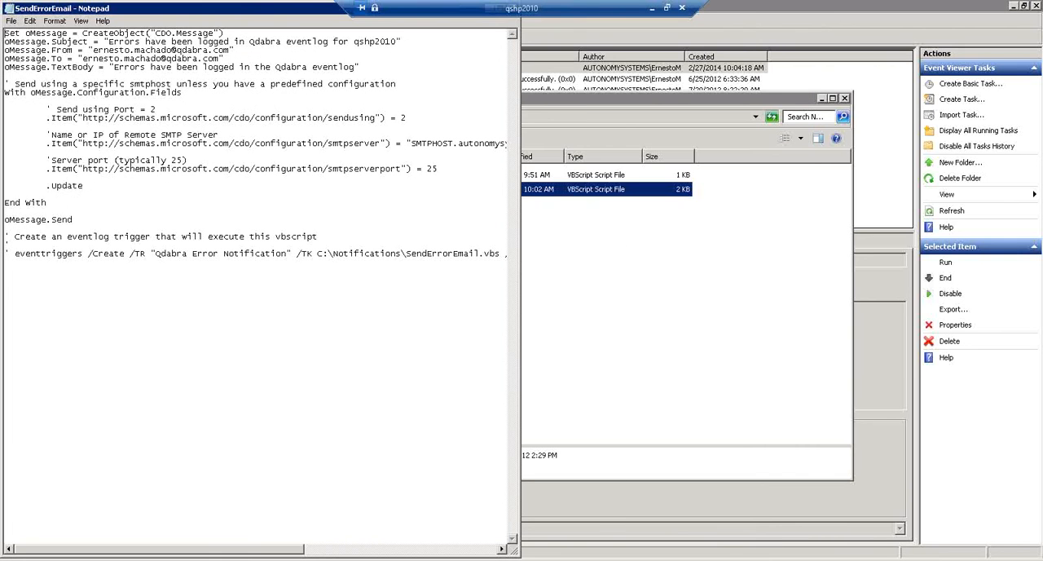
drag(198, 11, 292, 71)
drag(293, 98, 295, 100)
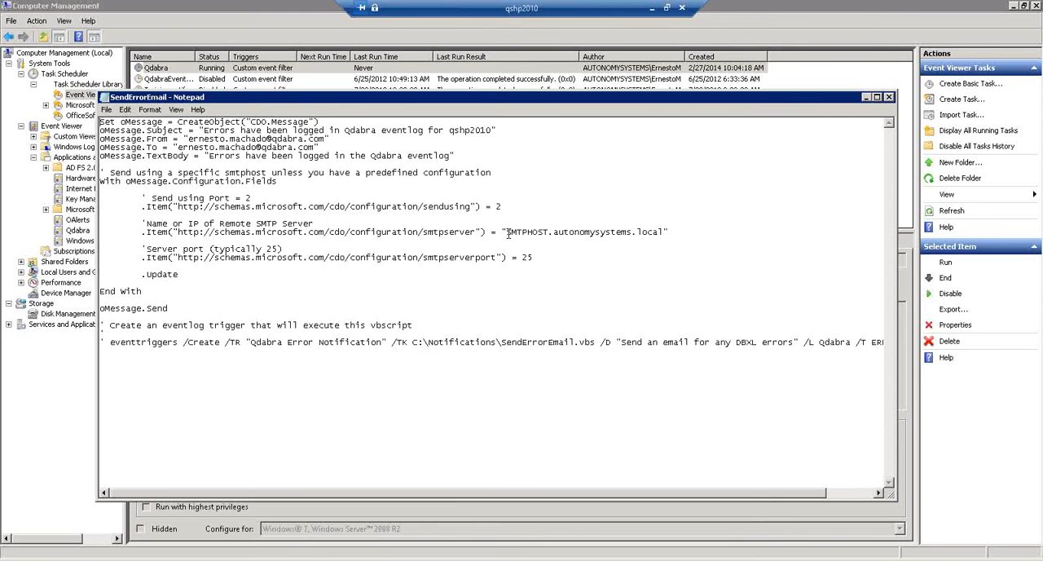
click(555, 232)
shift+click(660, 233)
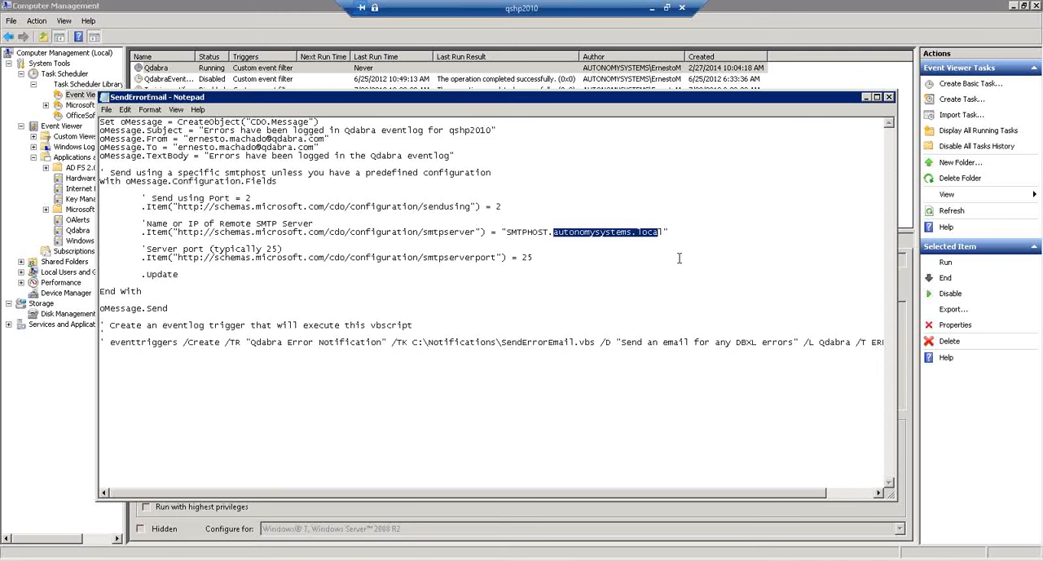
text(adhost.com)
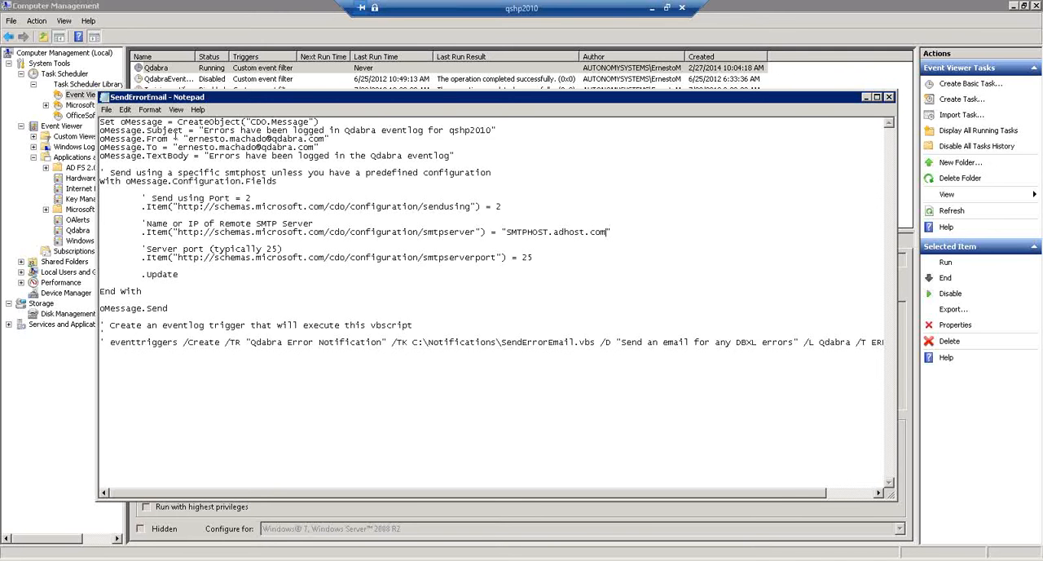
click(108, 109)
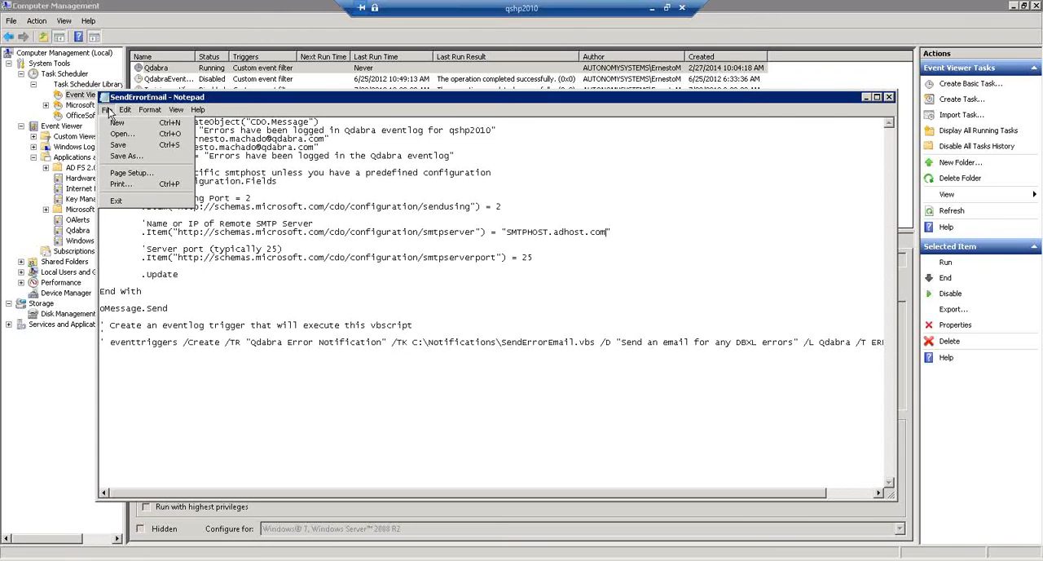
click(118, 145)
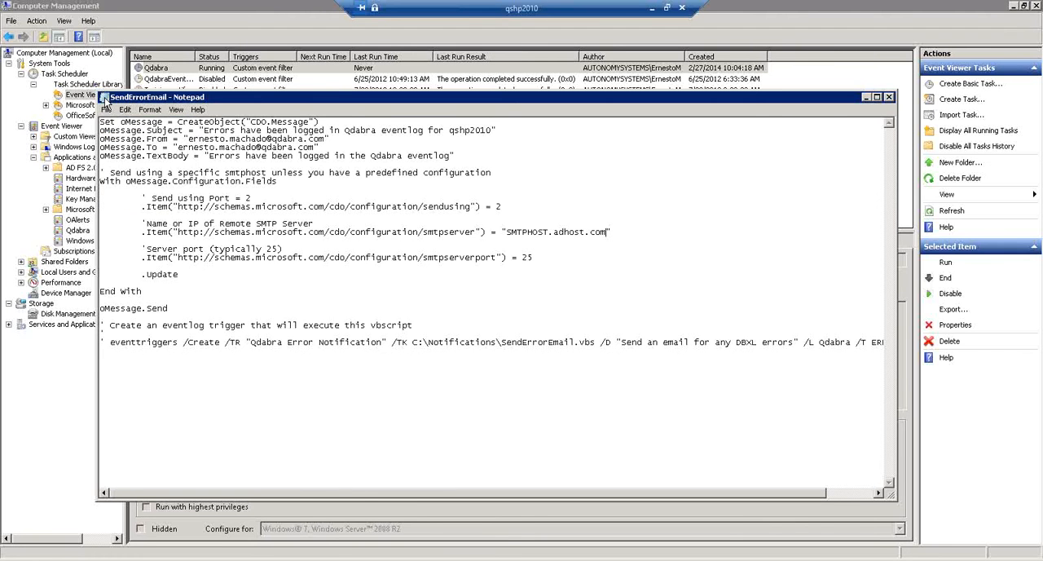
double_click(104, 98)
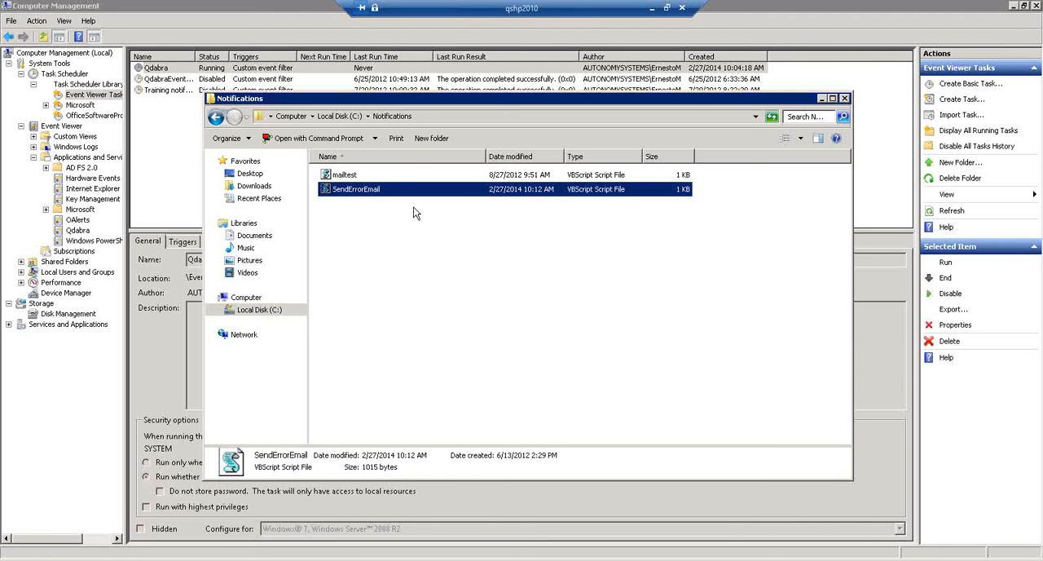
- Run the Qdabra task again and reload the Event Viewer Tasks list to check its status
right_click(178, 65)
click(193, 70)
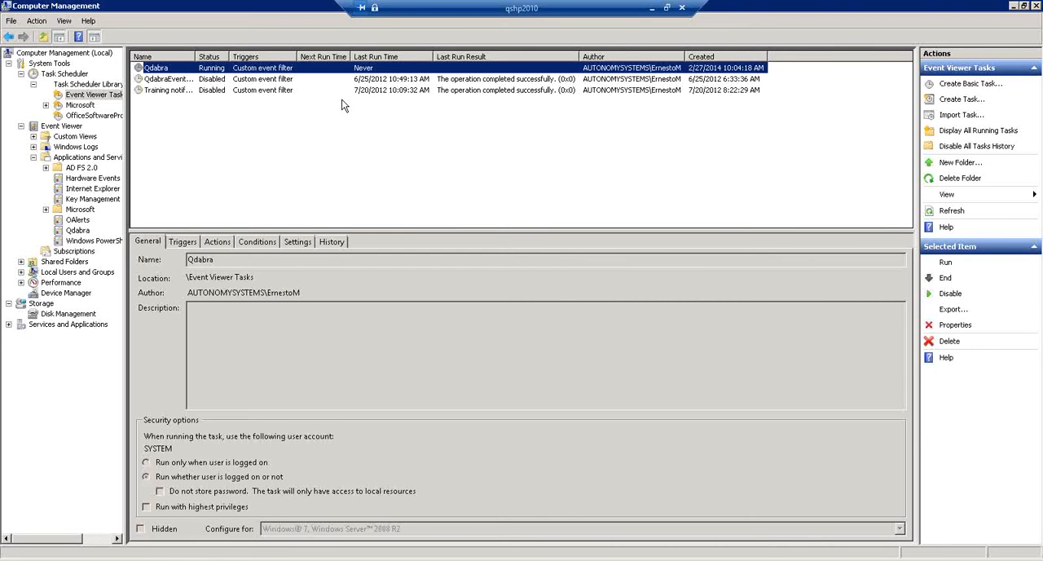
click(76, 97)
right_click(78, 96)
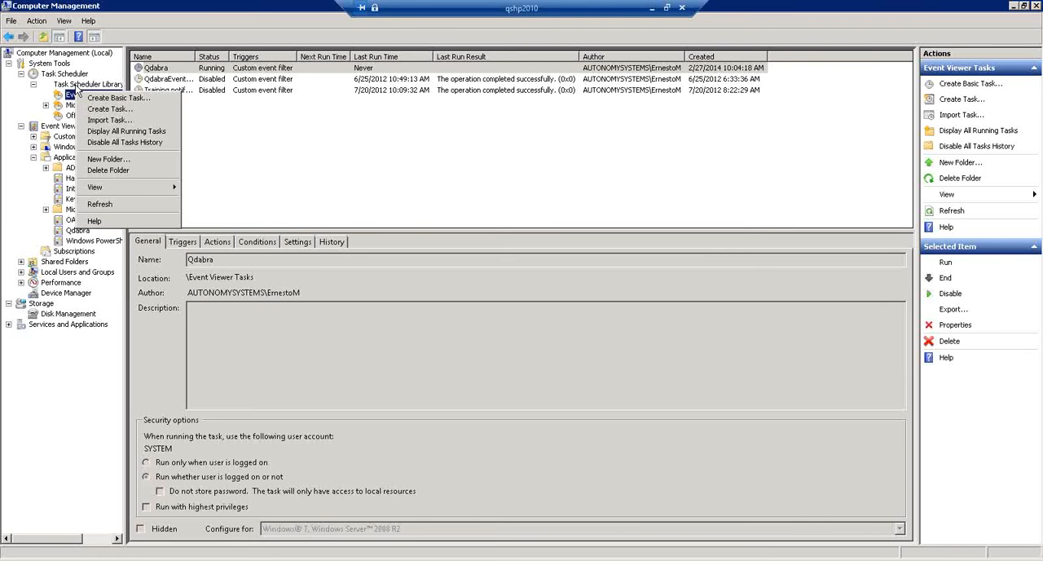
click(79, 84)
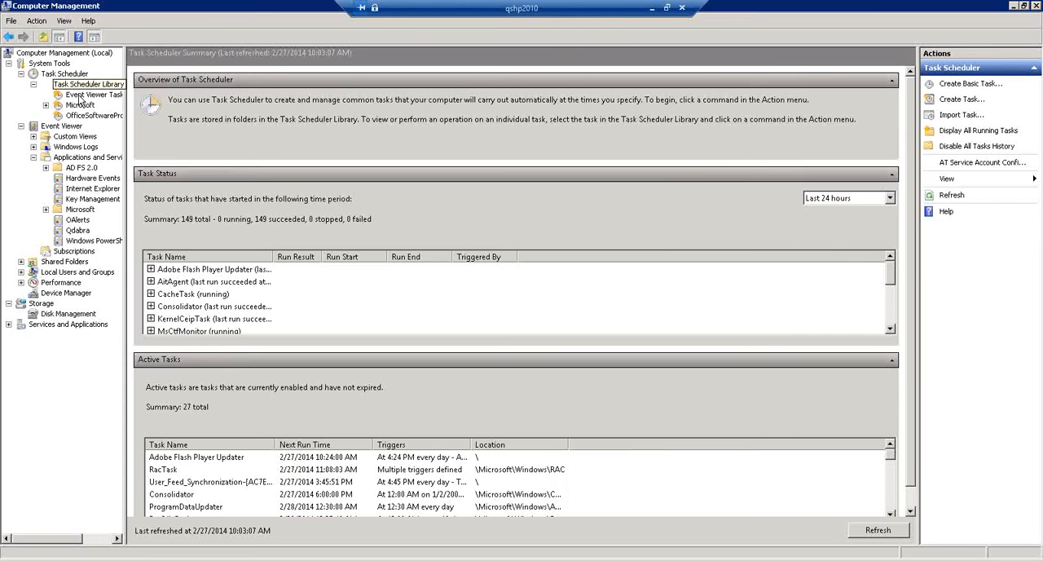
click(79, 96)
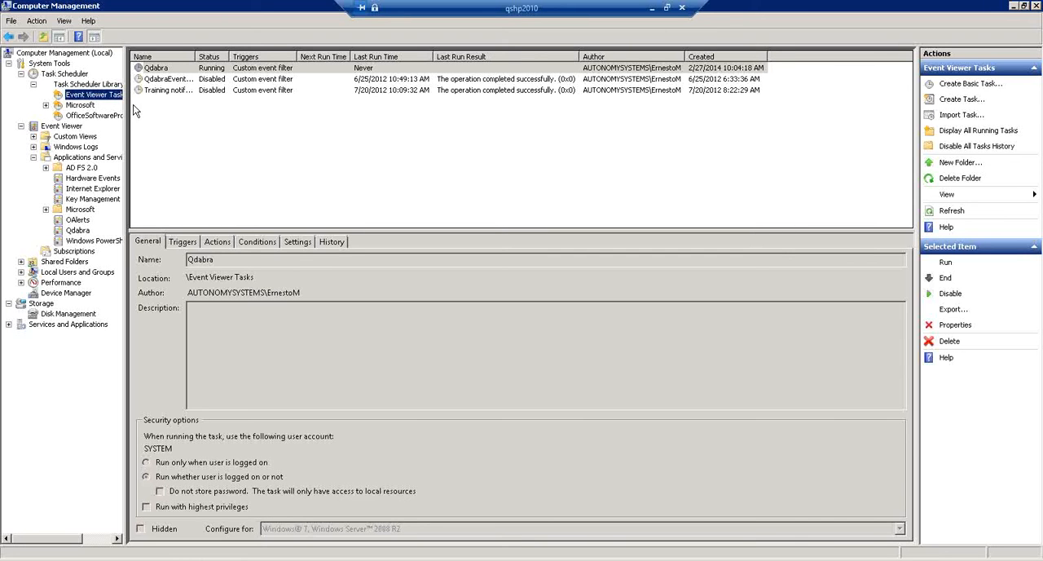
click(198, 70)
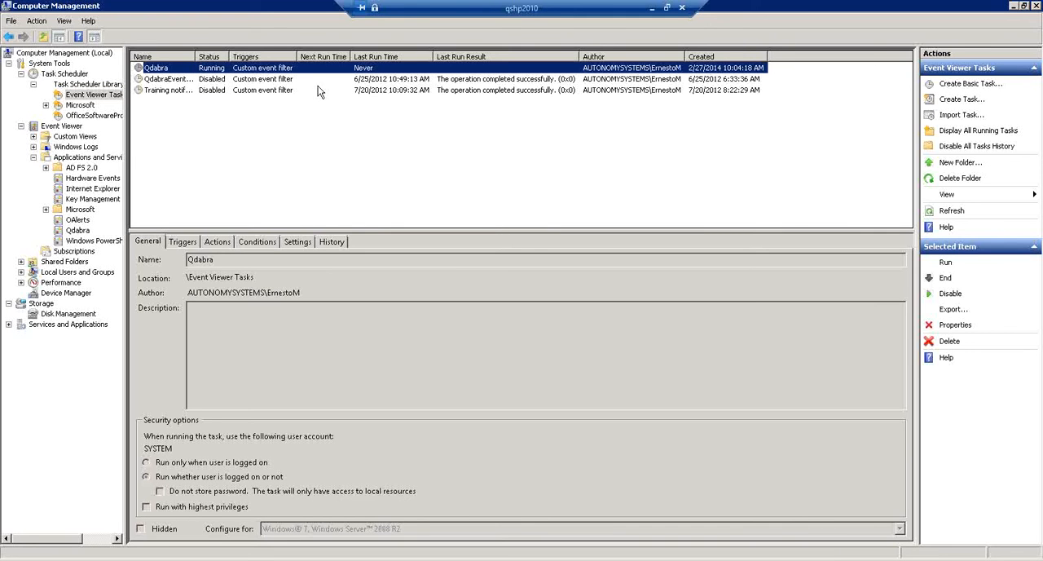
- Switch back to the DBXL Administration Tool in InfoPath and set the Items table's Date column DB type to Double
click(652, 8)
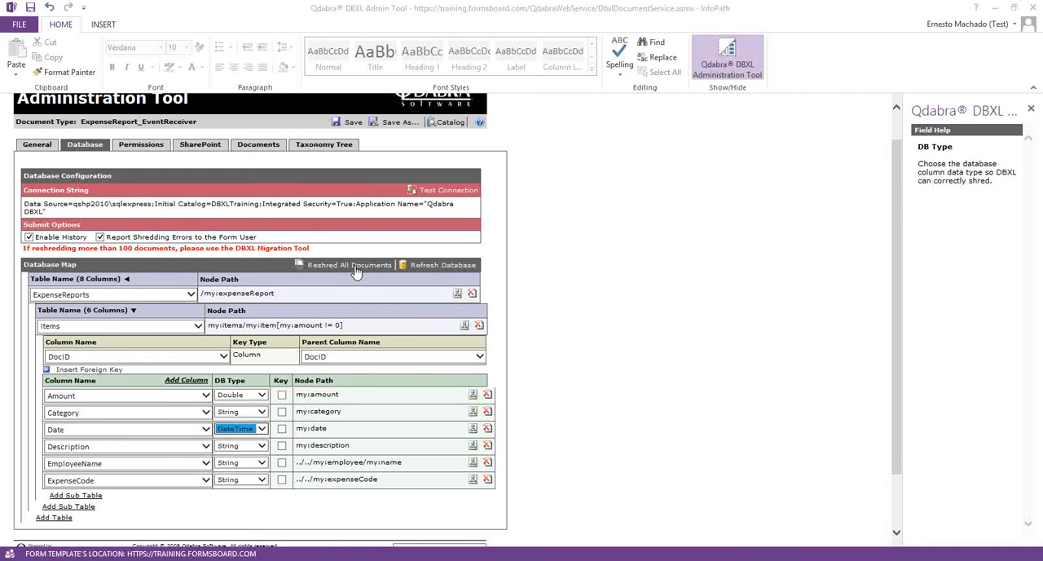
click(260, 429)
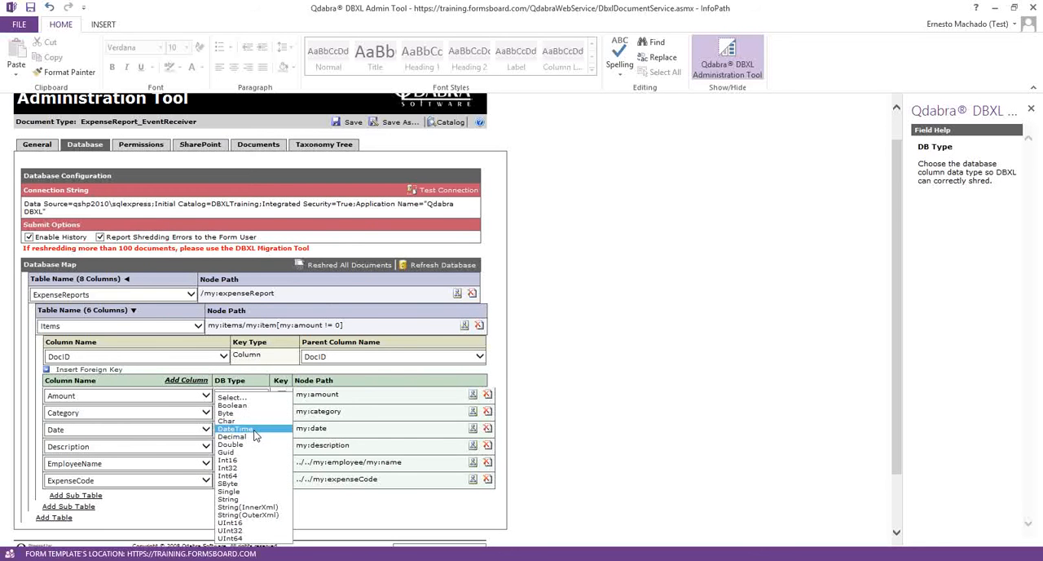
click(231, 444)
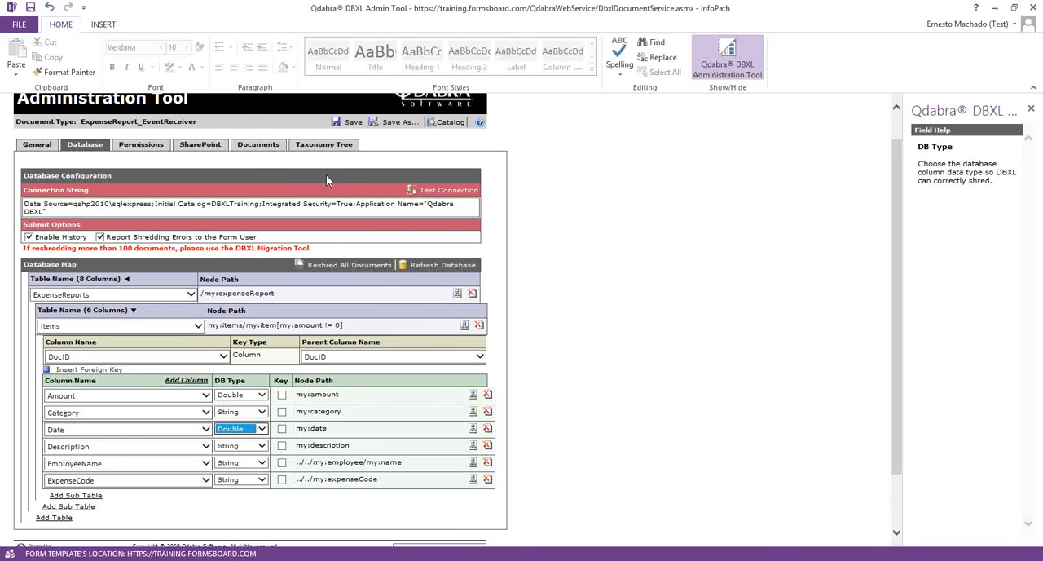
- Save the ExpenseReport_EventReceiver document type with its changed database map and reshred all of its documents
click(338, 121)
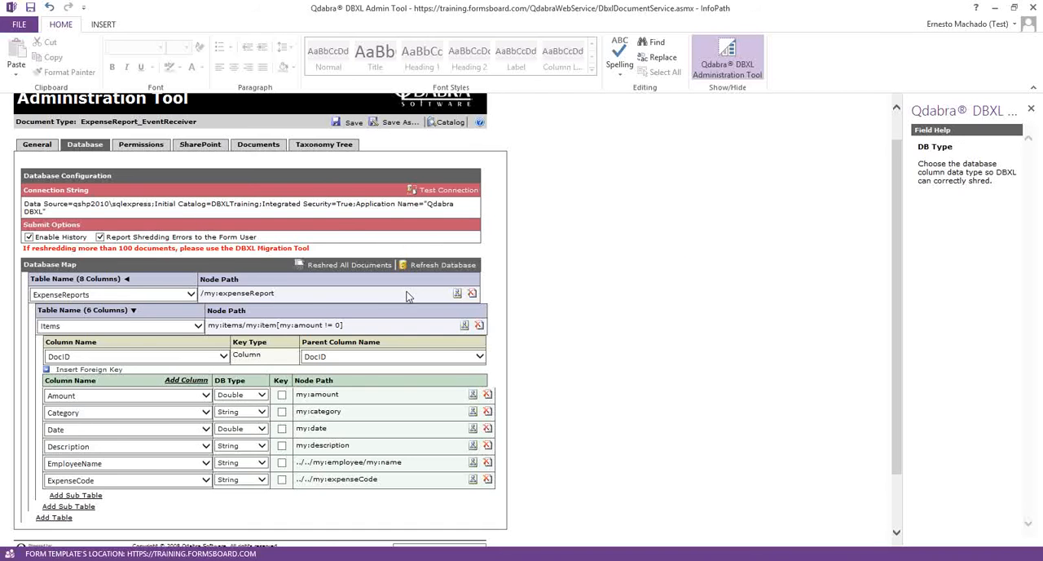
click(514, 328)
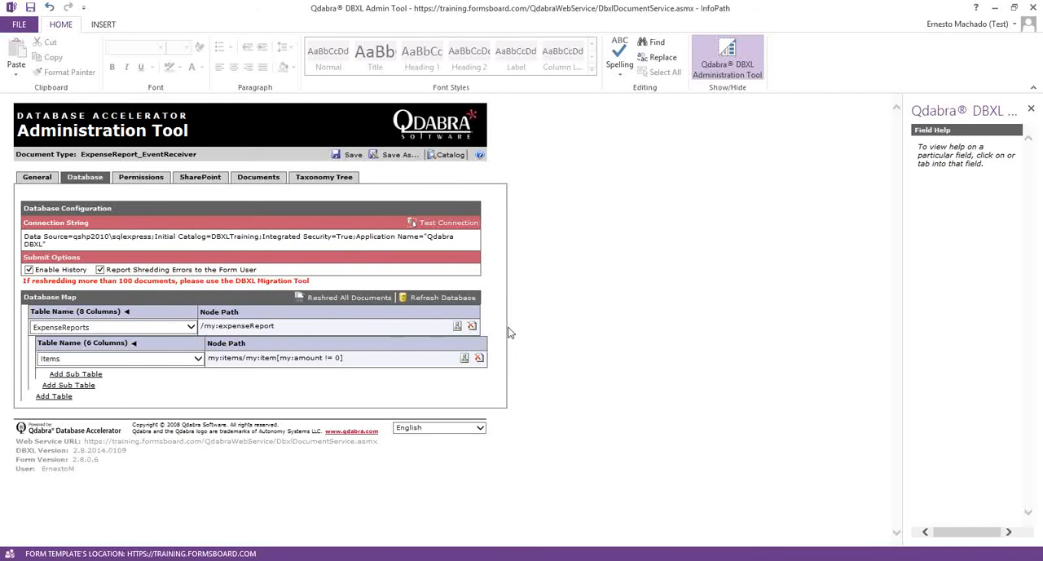
click(341, 297)
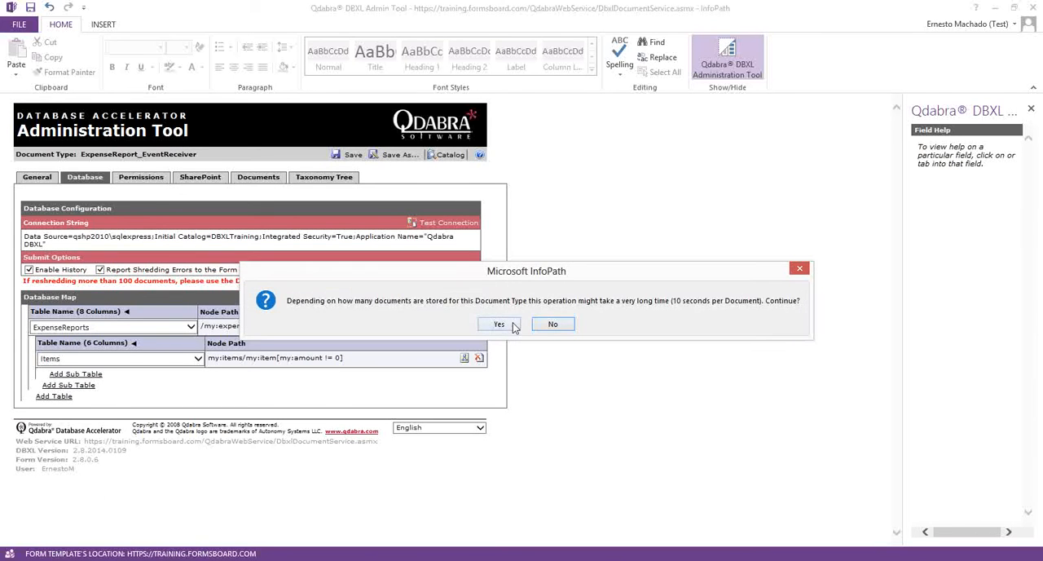
click(508, 324)
click(525, 325)
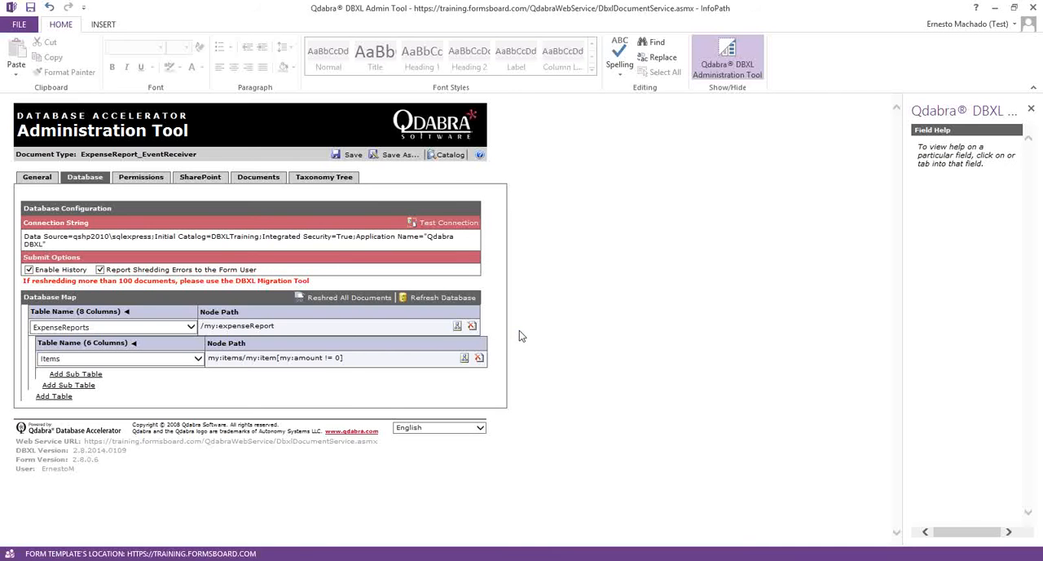
- Switch to Computer Management on qshp2010 and reload the Event Viewer Tasks list to check the Qdabra task's status
key(alt+Tab)
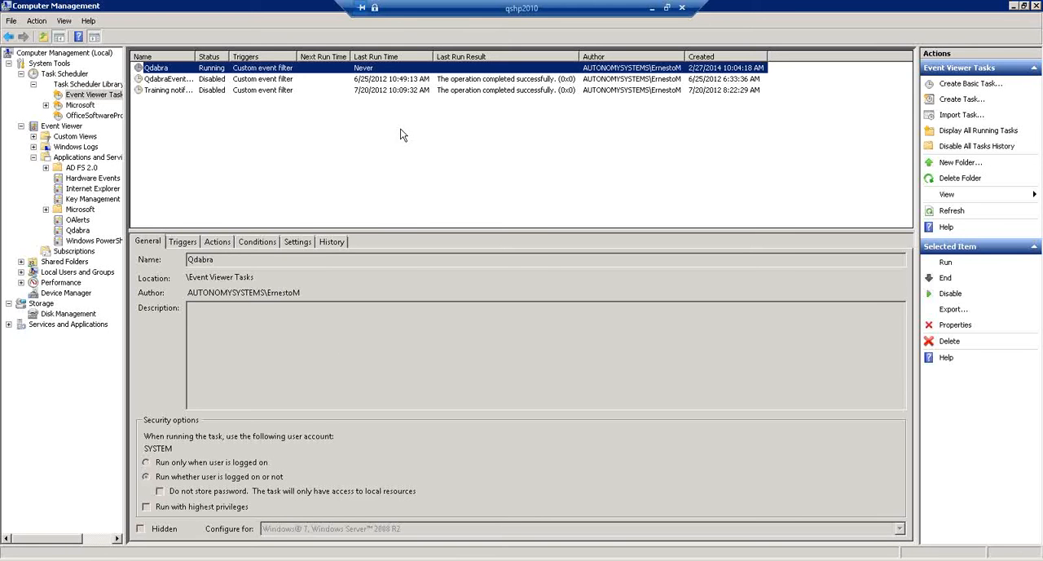
click(77, 77)
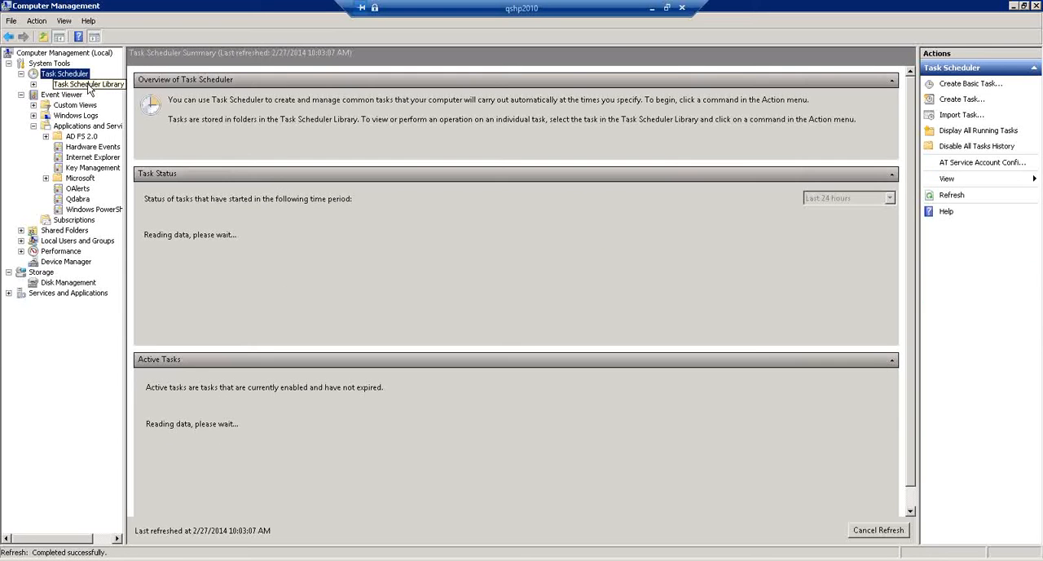
click(34, 84)
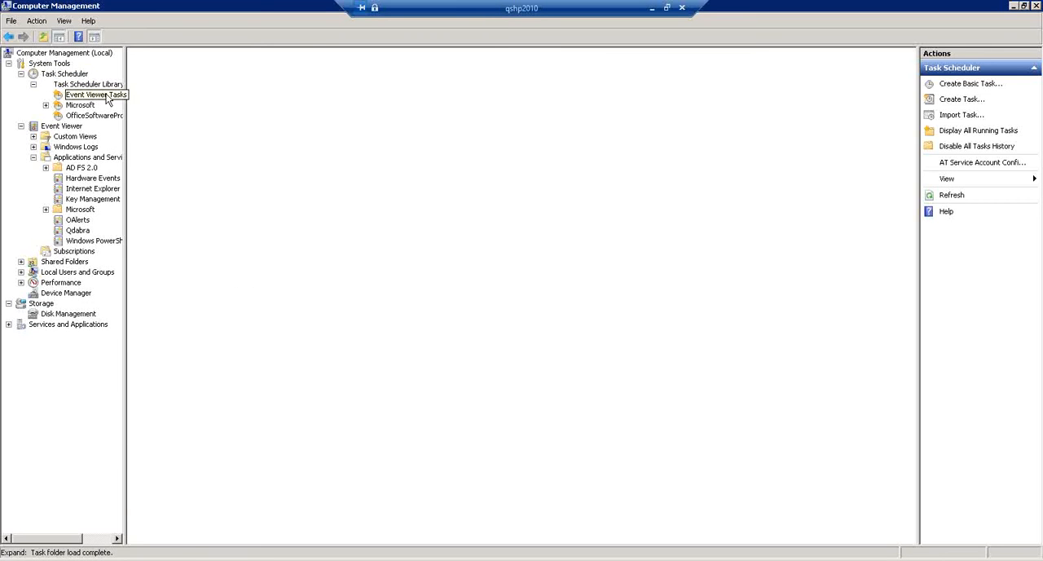
click(107, 95)
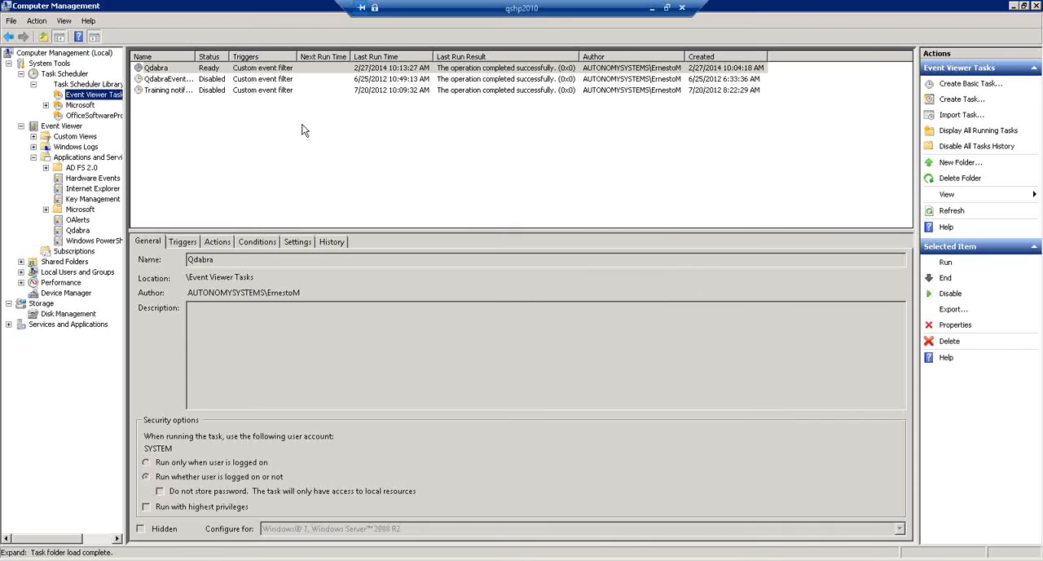
- Review the triggers and actions configured for the Qdabra task
click(409, 70)
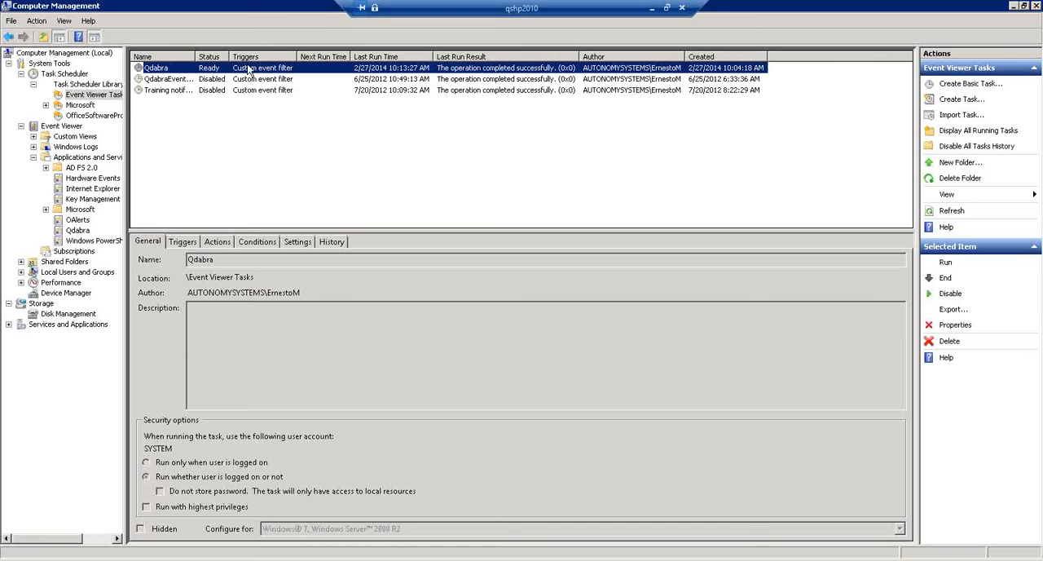
click(181, 243)
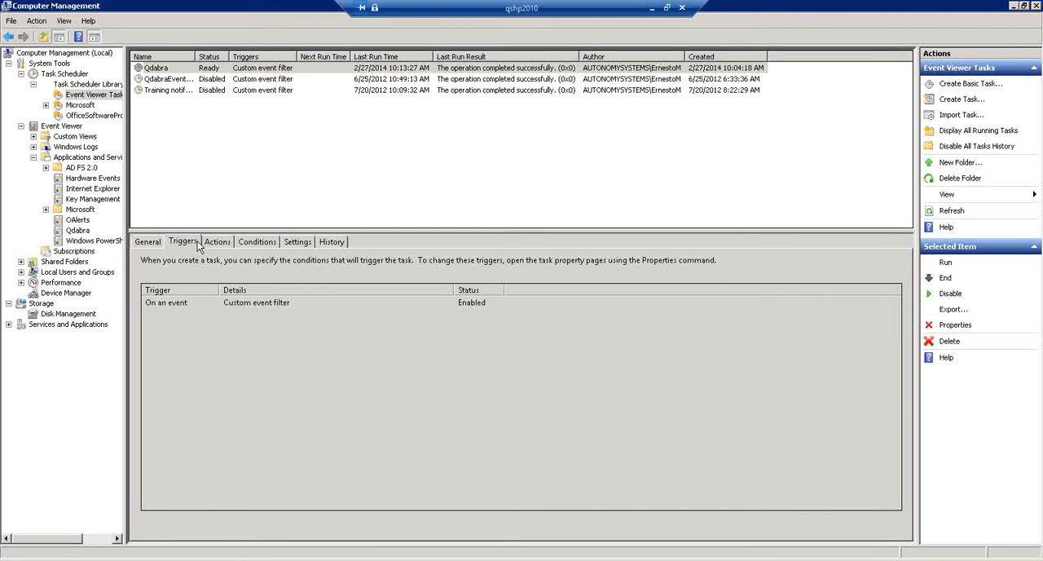
click(218, 246)
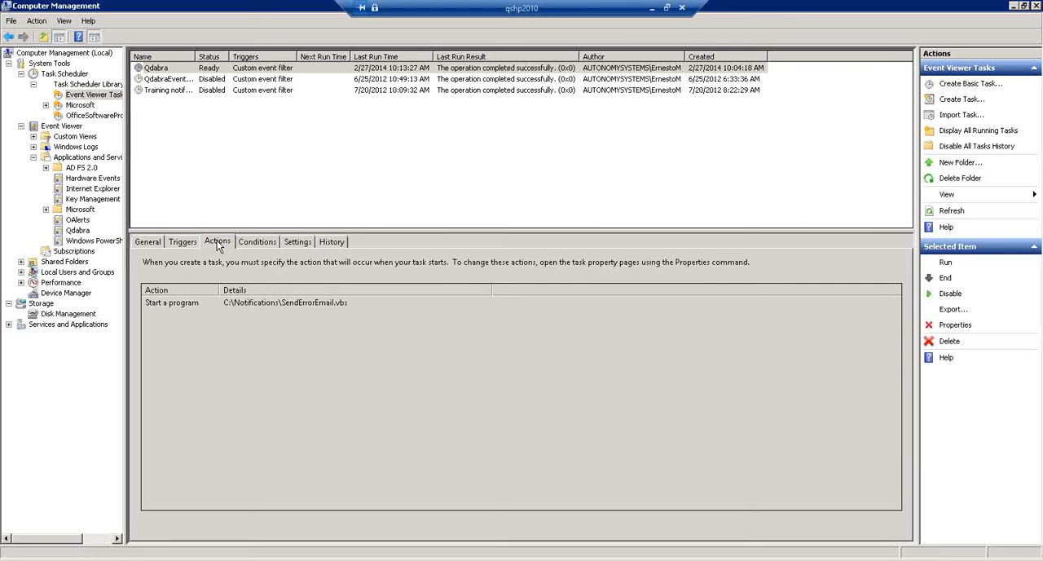
click(243, 246)
click(190, 243)
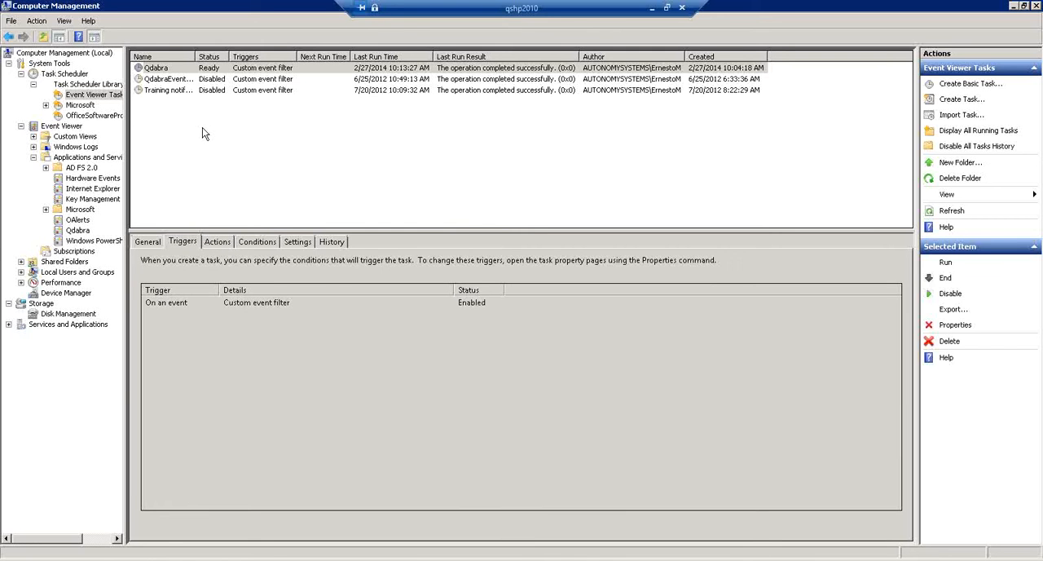
- Open the Qdabra task's properties and move the remote desktop window aside to return to the InfoPath form
right_click(179, 67)
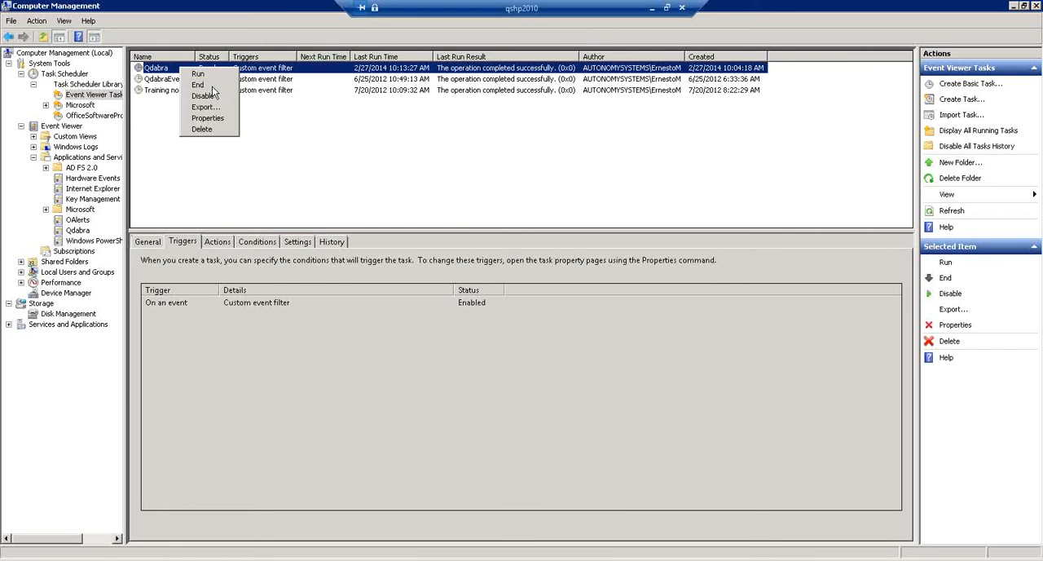
click(206, 129)
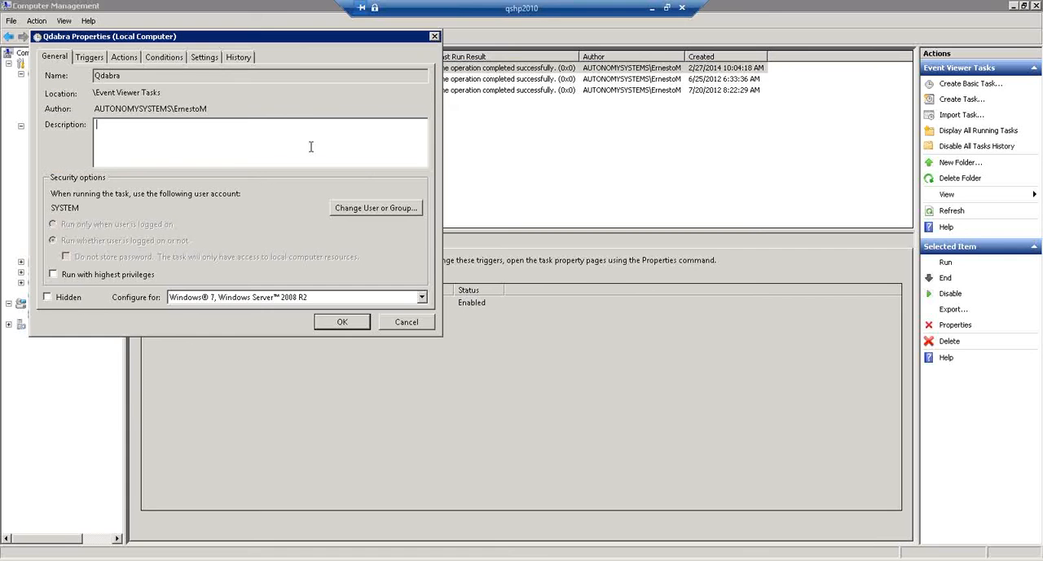
double_click(483, 11)
drag(374, 59, 0, 151)
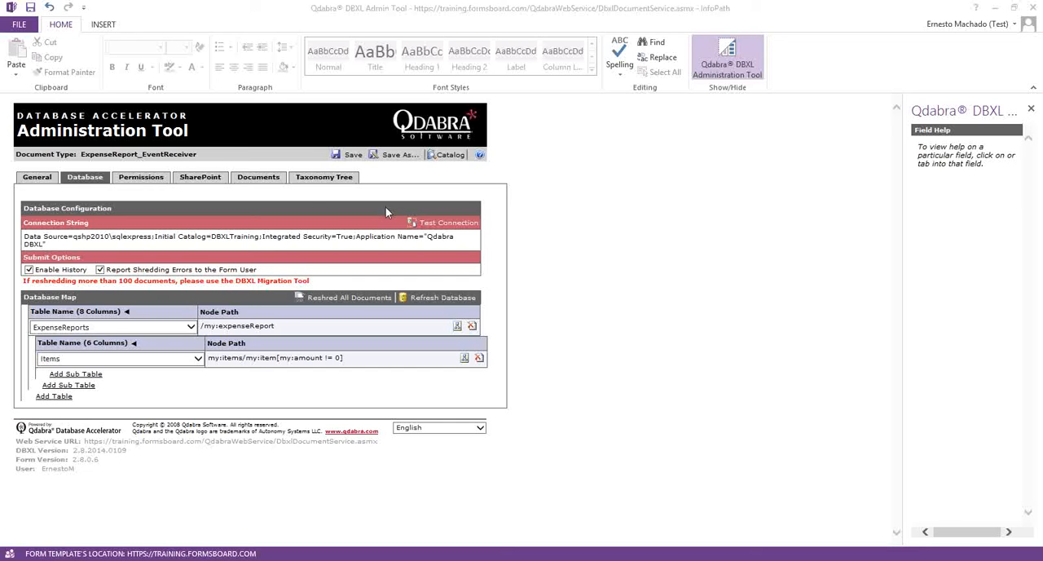
- Reshred all documents of the ExpenseReport_EventReceiver document type two more times to test the error notification
click(363, 295)
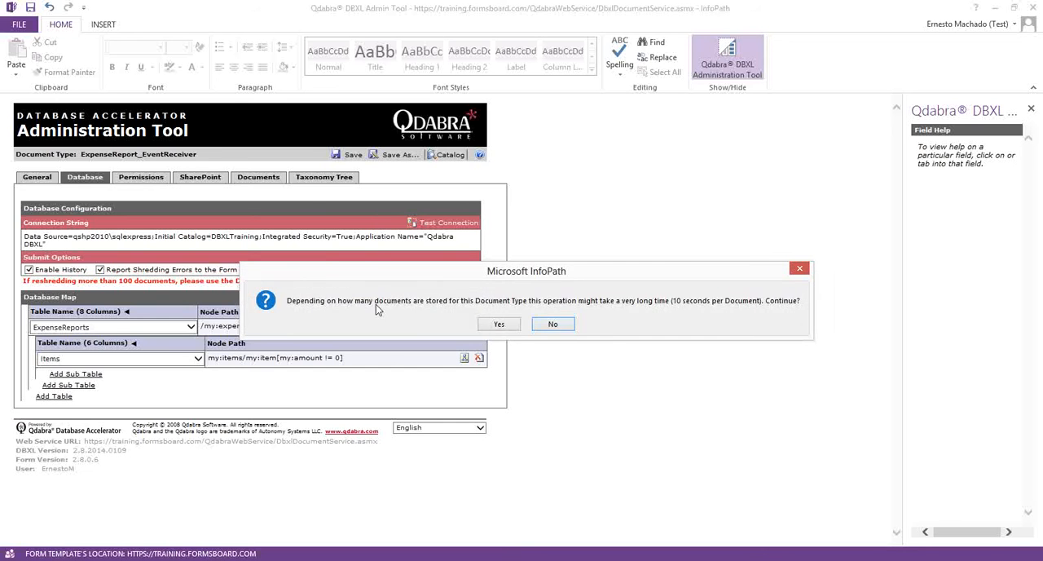
click(512, 329)
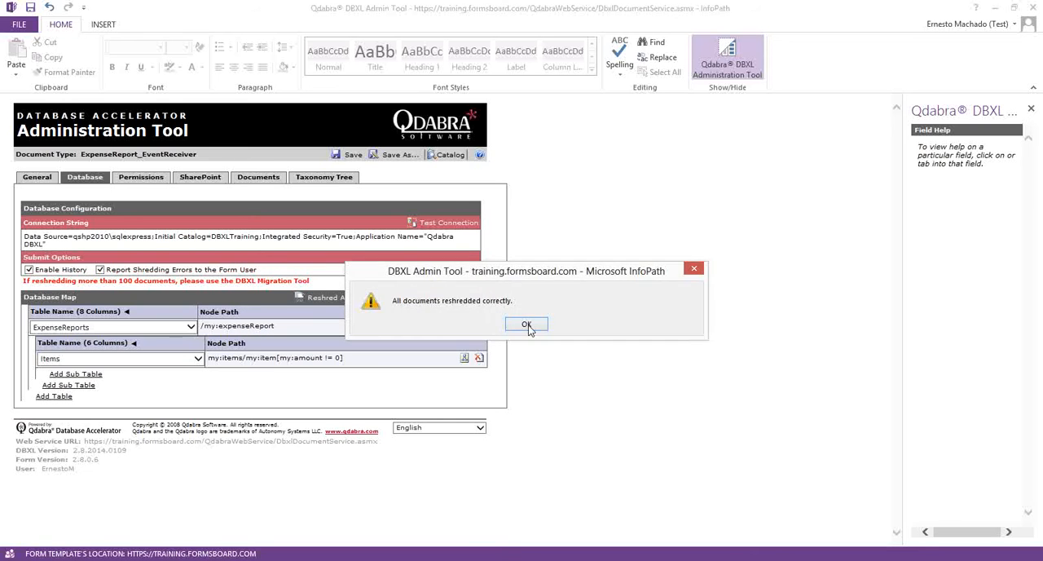
click(530, 325)
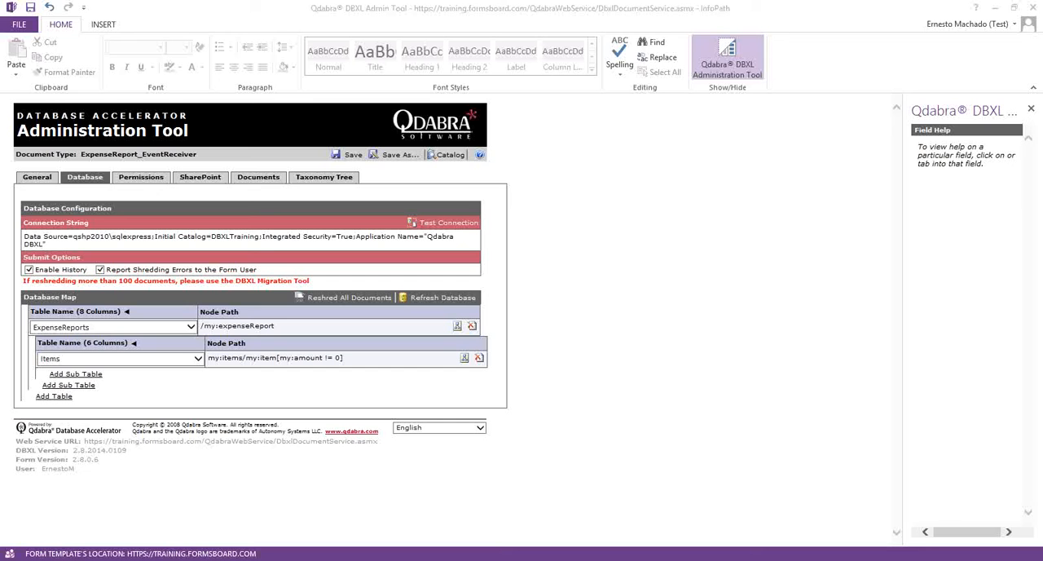
click(330, 298)
click(499, 324)
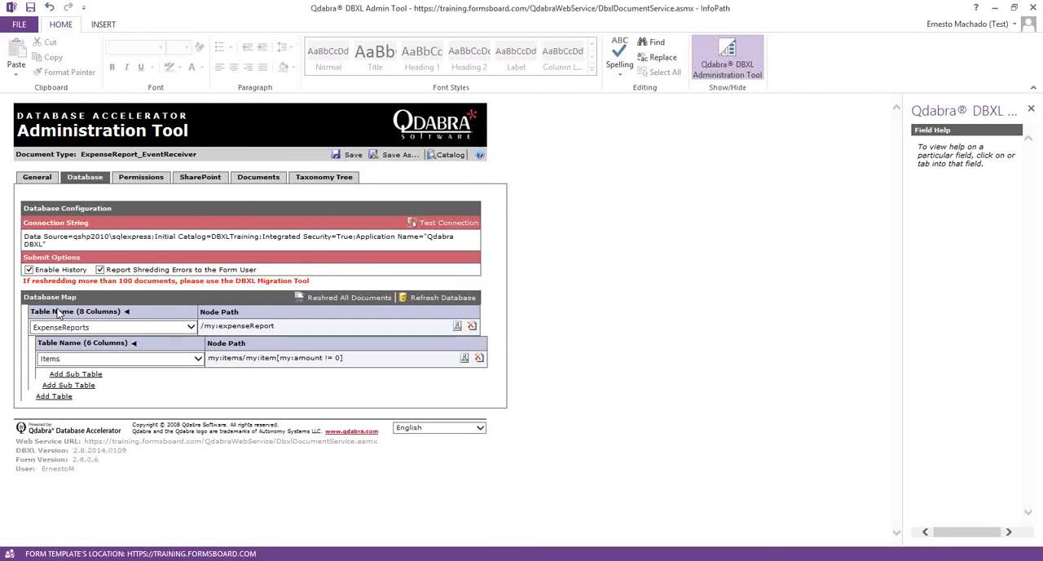
click(540, 327)
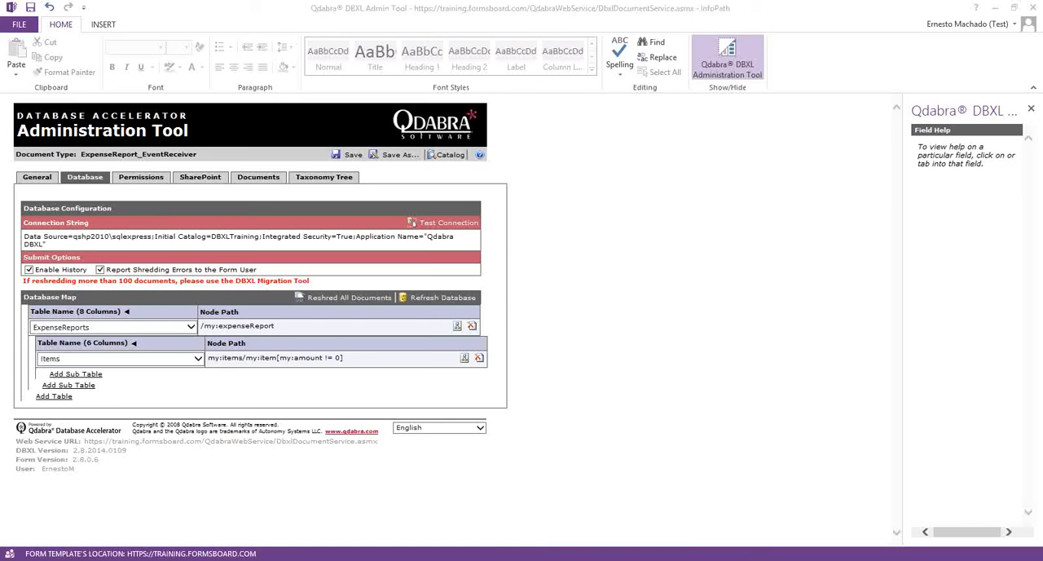
- Bring the Qdabra eventlog error notification e-mail into view and shrink its window to fit beside the DBXL form
drag(0, 54, 457, 41)
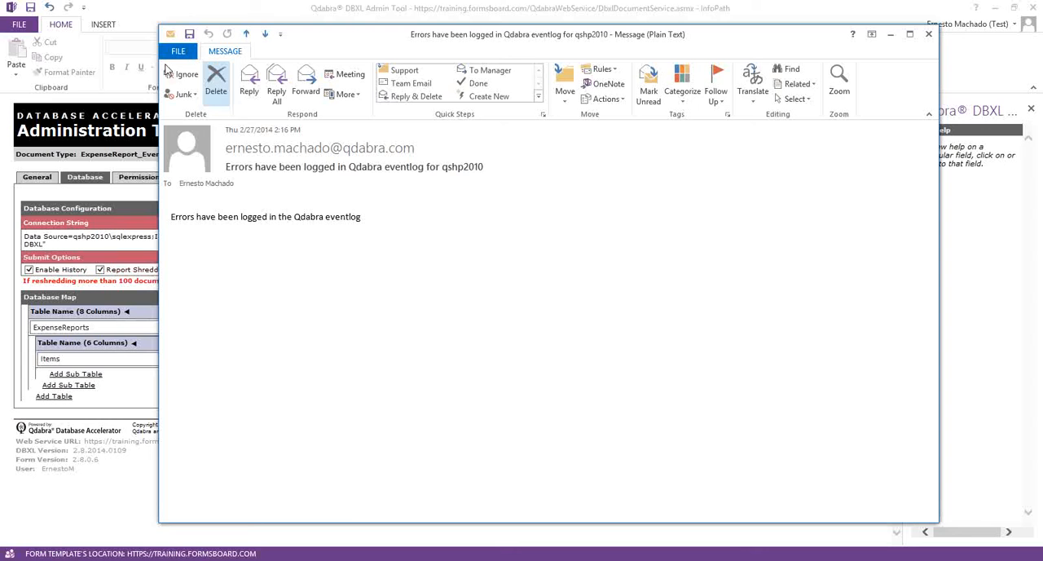
drag(155, 27, 440, 173)
drag(614, 196, 691, 202)
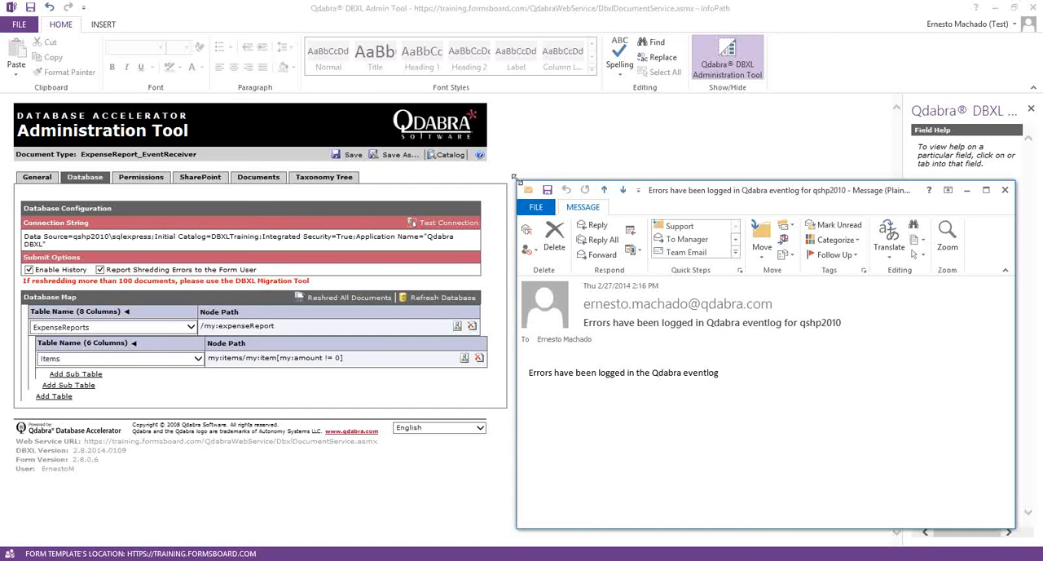
drag(515, 177, 562, 236)
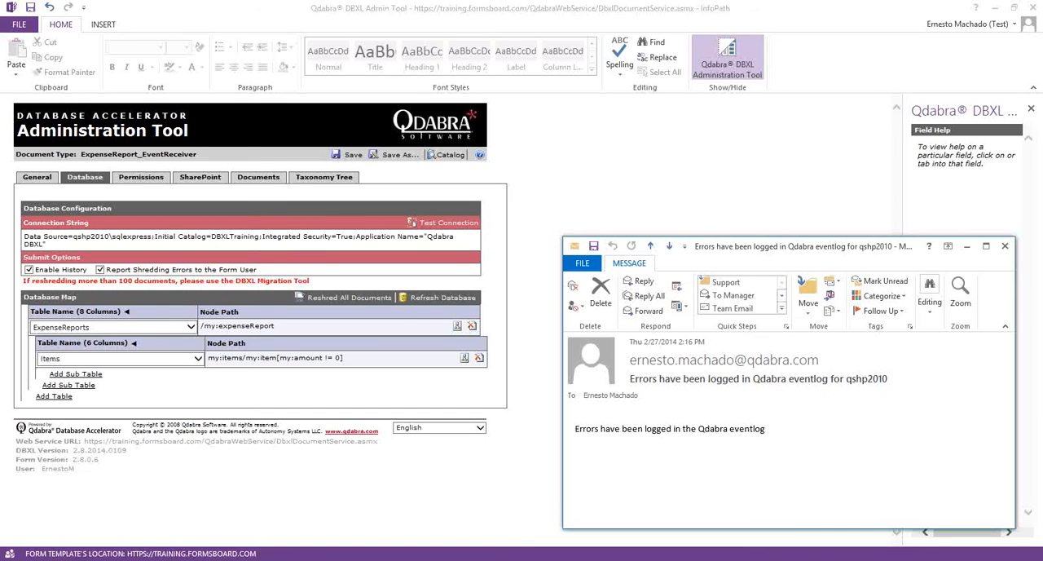
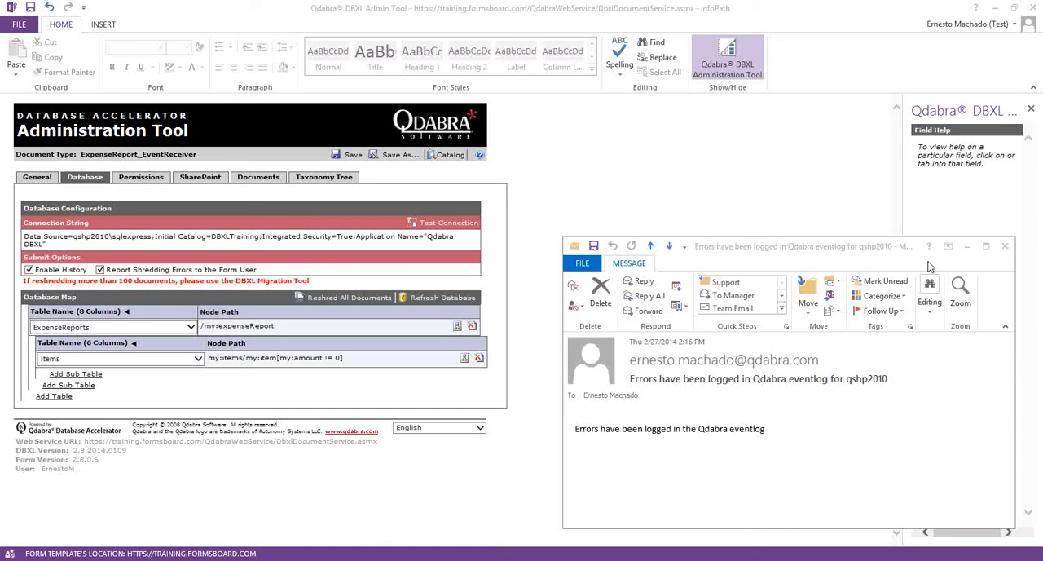
- Close the error notification e-mail and reposition the DBXL Migration Tool window
click(1005, 246)
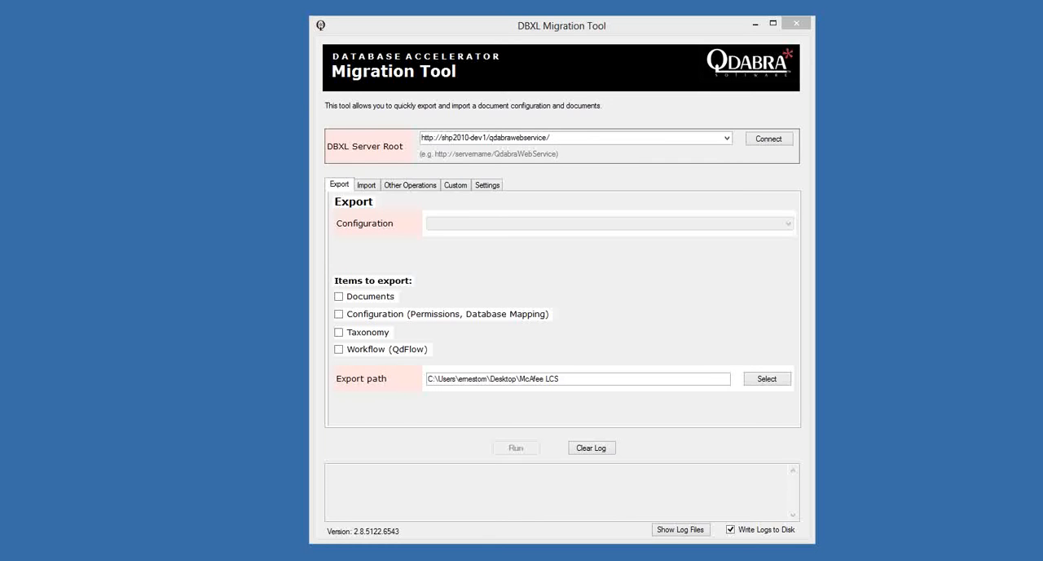
click(561, 493)
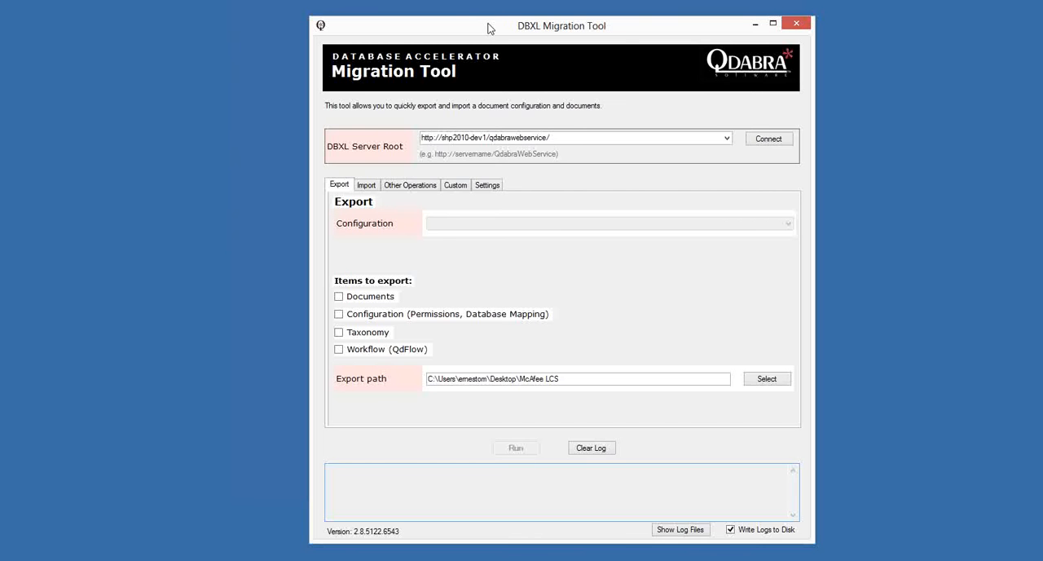
drag(488, 20, 449, 31)
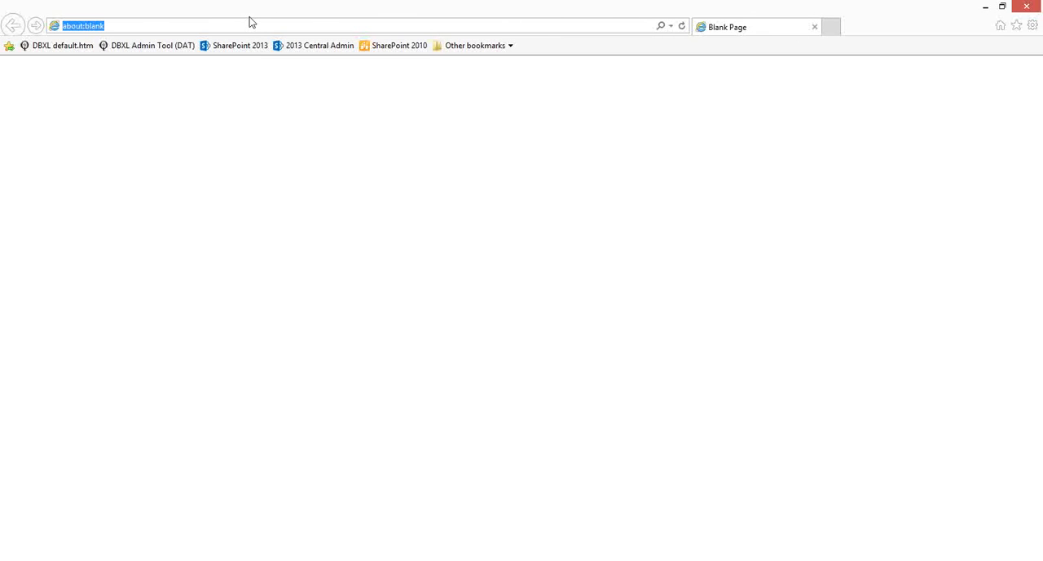
- Open the DBXL default page in the browser and cut its web address from the address field
click(49, 47)
click(116, 44)
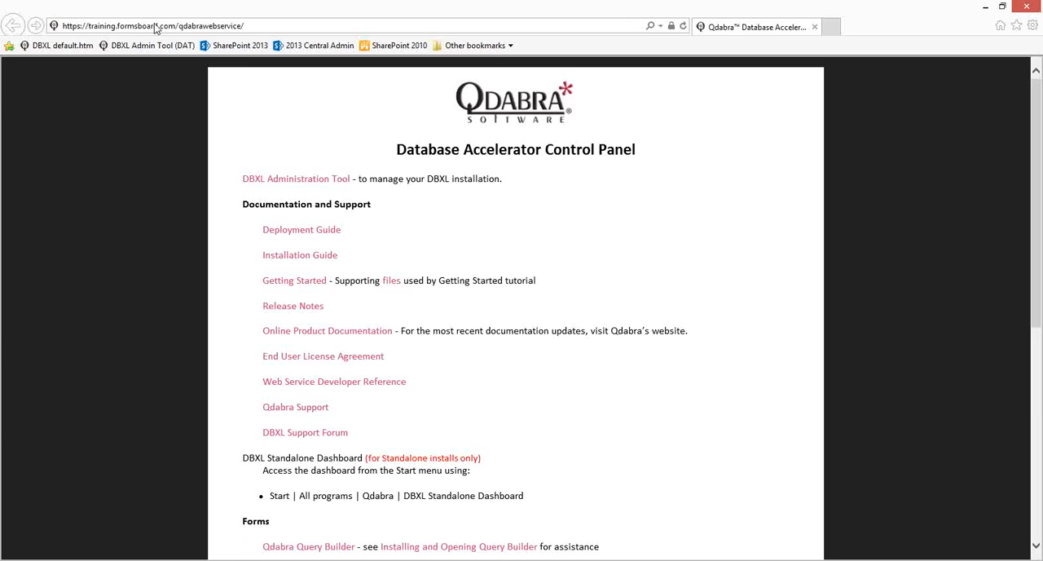
click(155, 26)
key(ctrl+c)
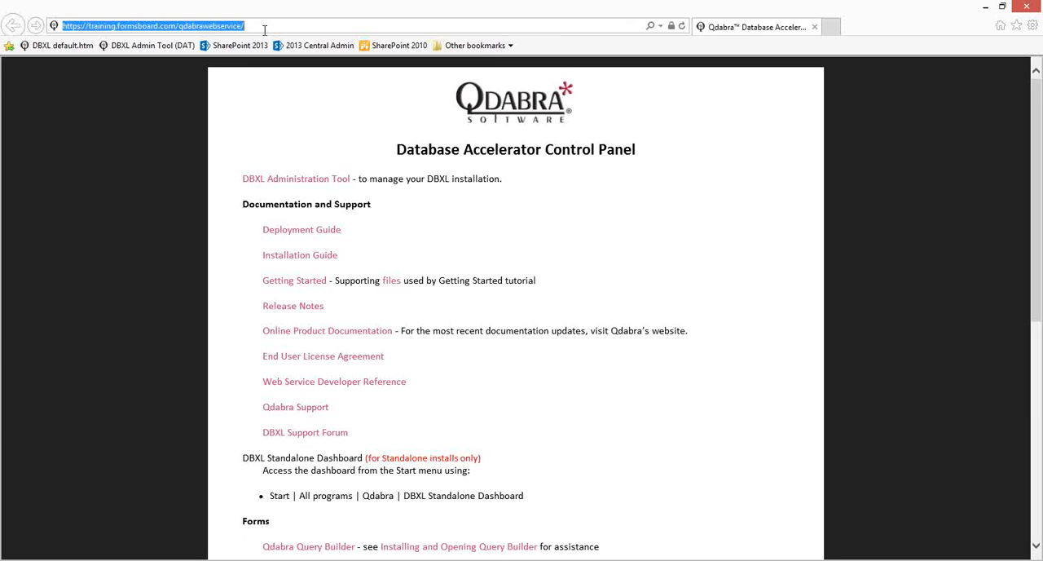
key(BackSpace)
mouse_move(1042, 2)
click(988, 7)
click(512, 137)
key(ctrl+v)
click(736, 140)
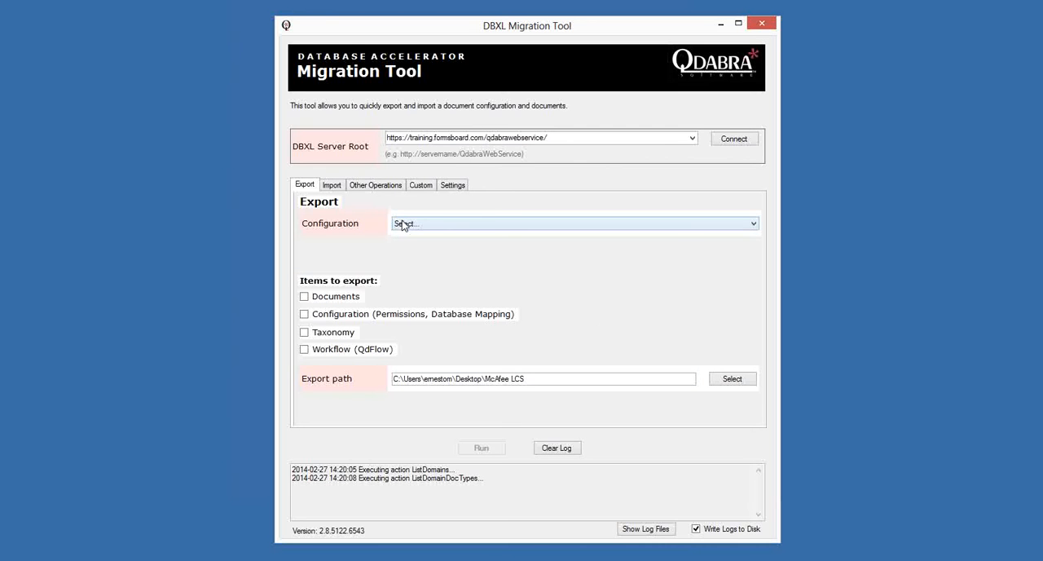
- Choose the ExpenseReport_EventReceiver configuration for export and include both its documents and its configuration
click(407, 225)
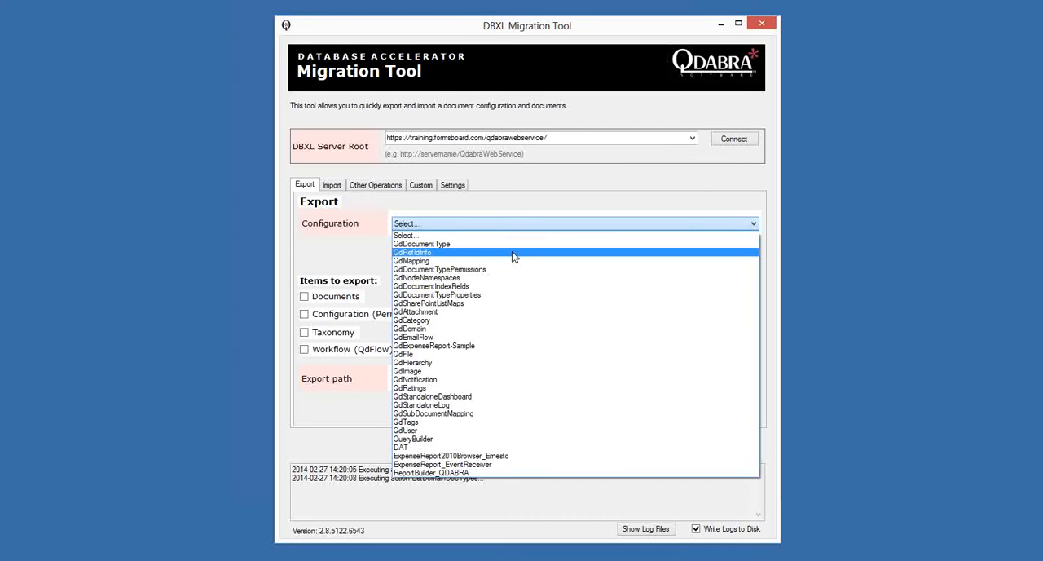
click(356, 231)
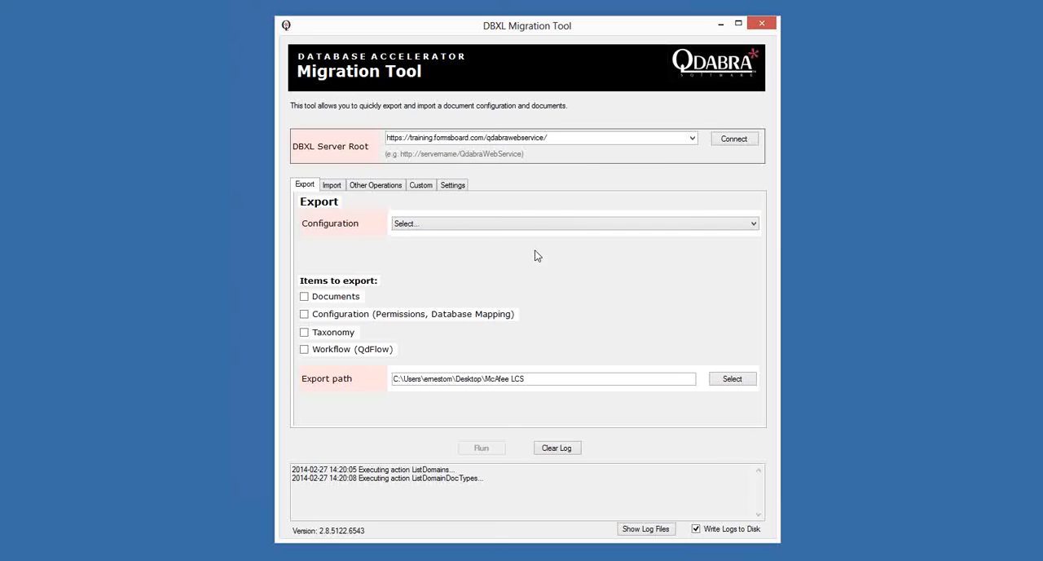
click(754, 224)
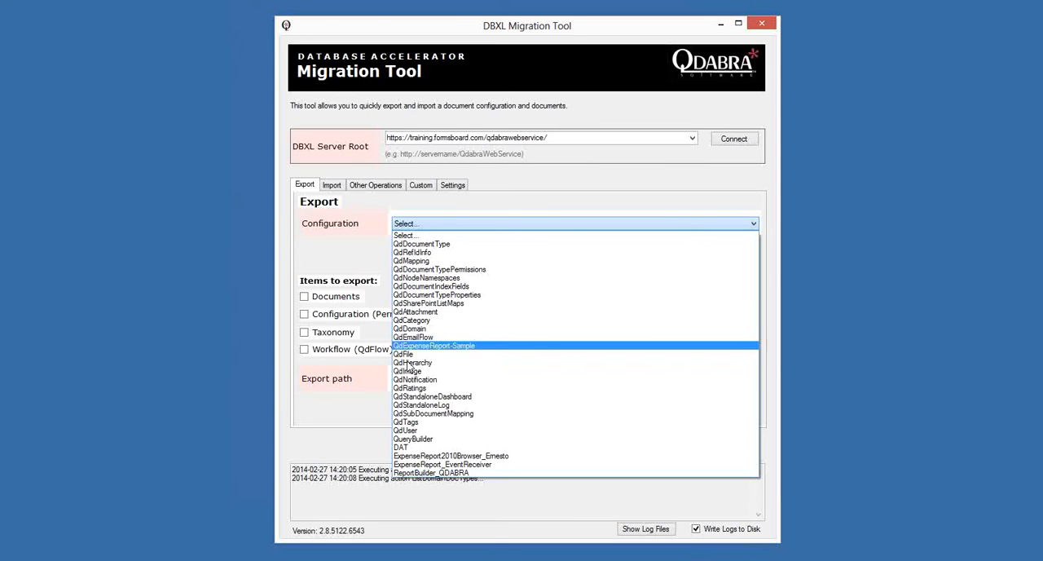
click(432, 464)
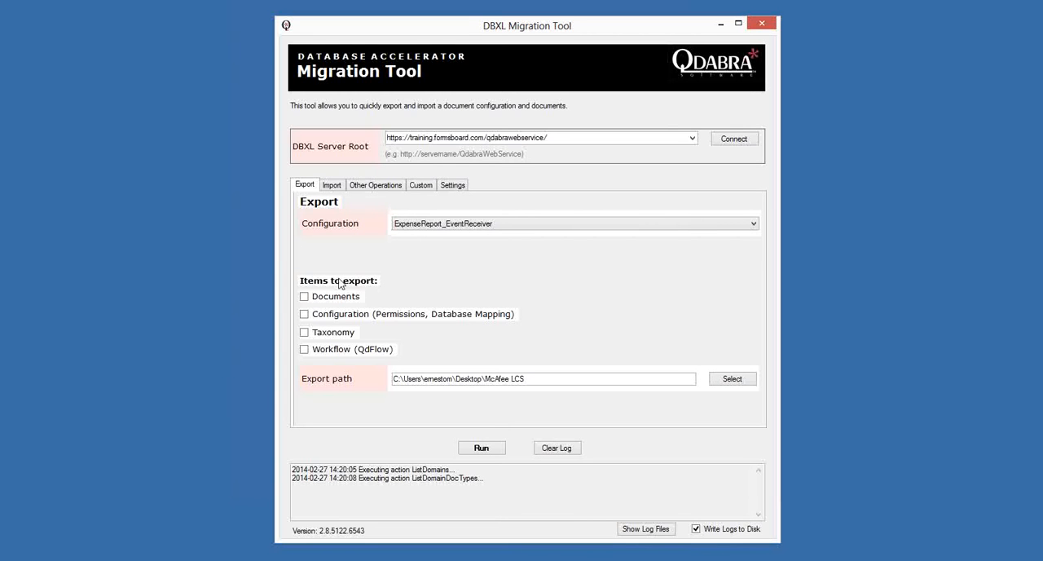
click(304, 296)
click(304, 314)
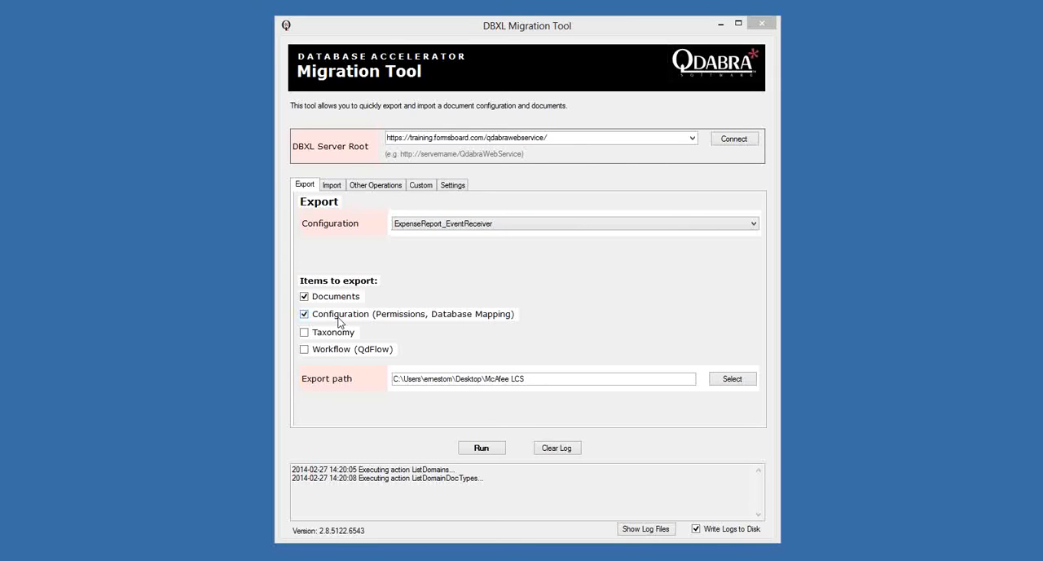
- Shorten the export path to the Desktop folder by removing McAfee LCS, and run the export
click(497, 379)
drag(487, 379, 589, 379)
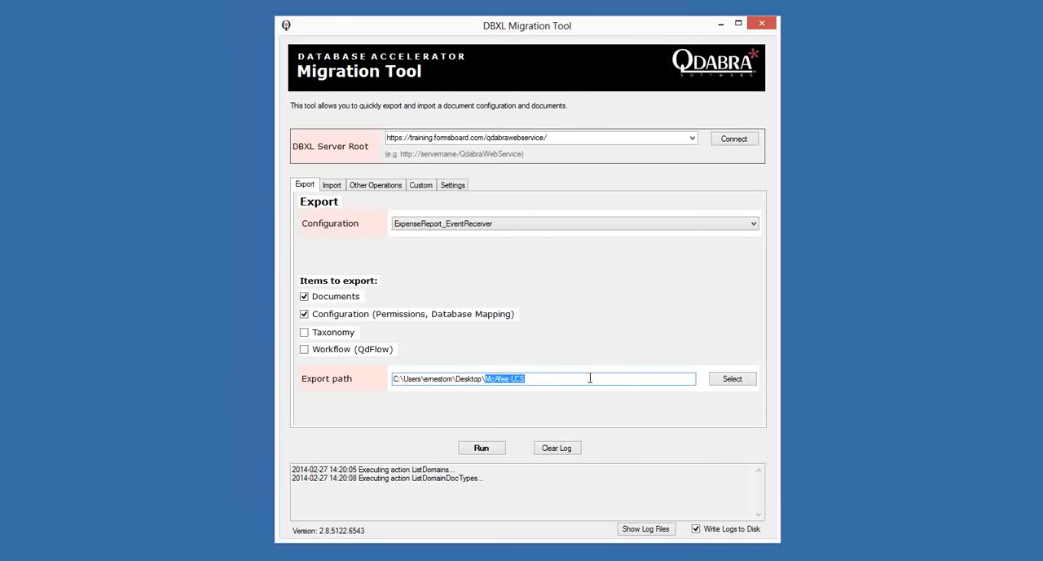
key(BackSpace)
click(487, 451)
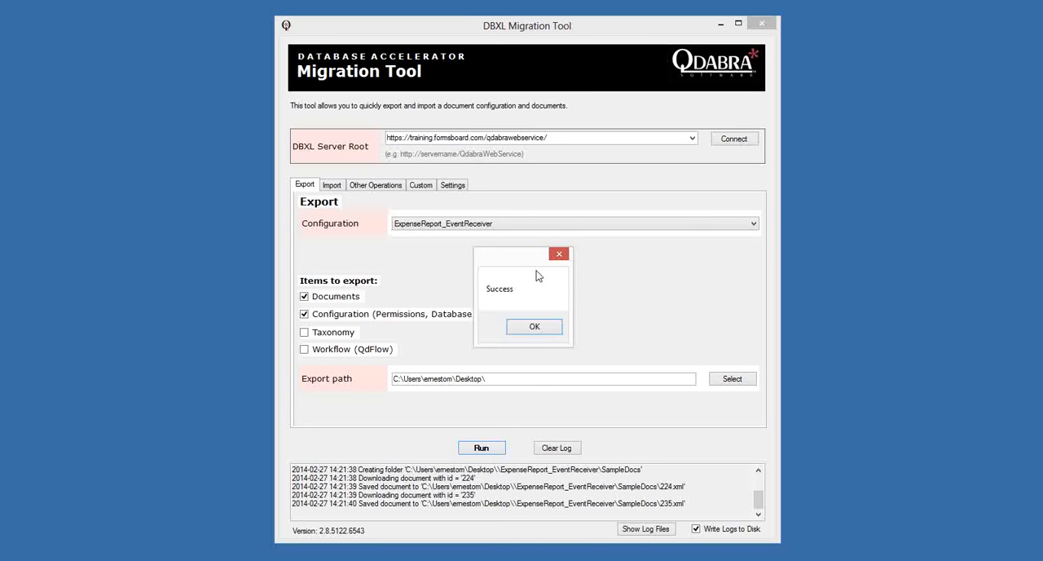
click(535, 330)
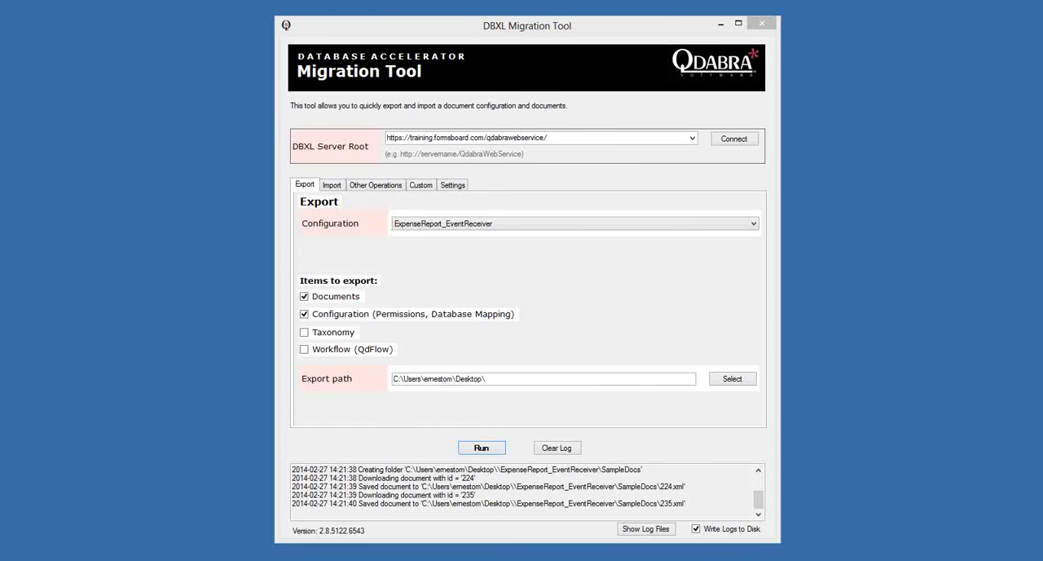
- Review the exported mapping file from the ExpenseReport_EventReceiver folder in Notepad++ and close it
drag(0, 78, 239, 100)
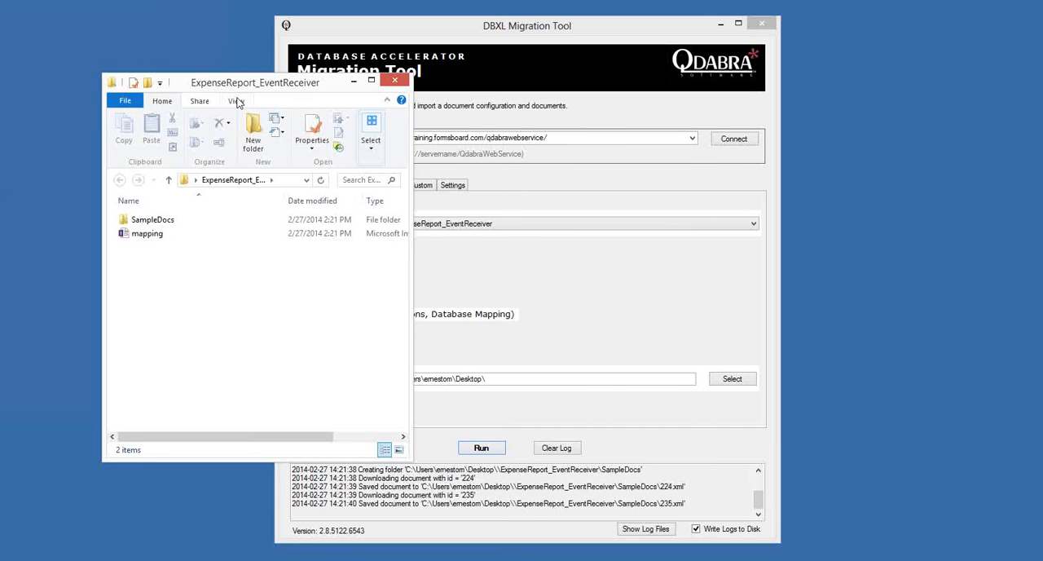
click(141, 240)
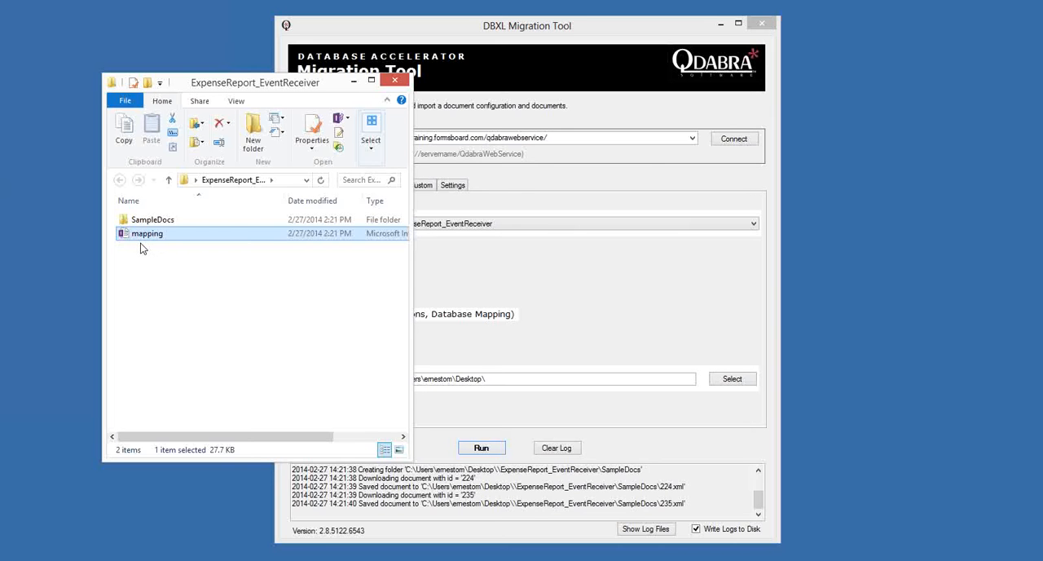
right_click(141, 240)
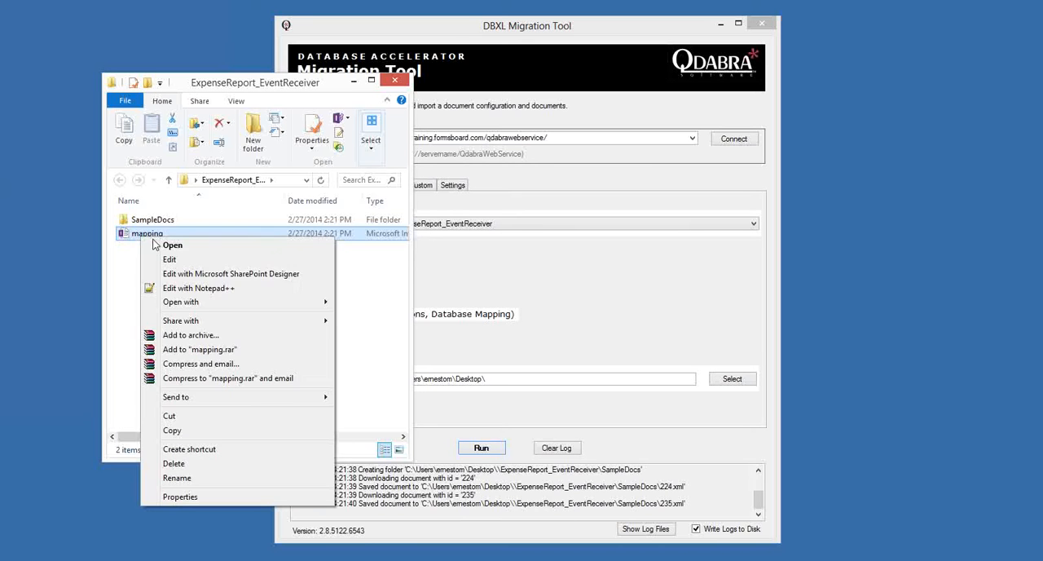
click(203, 288)
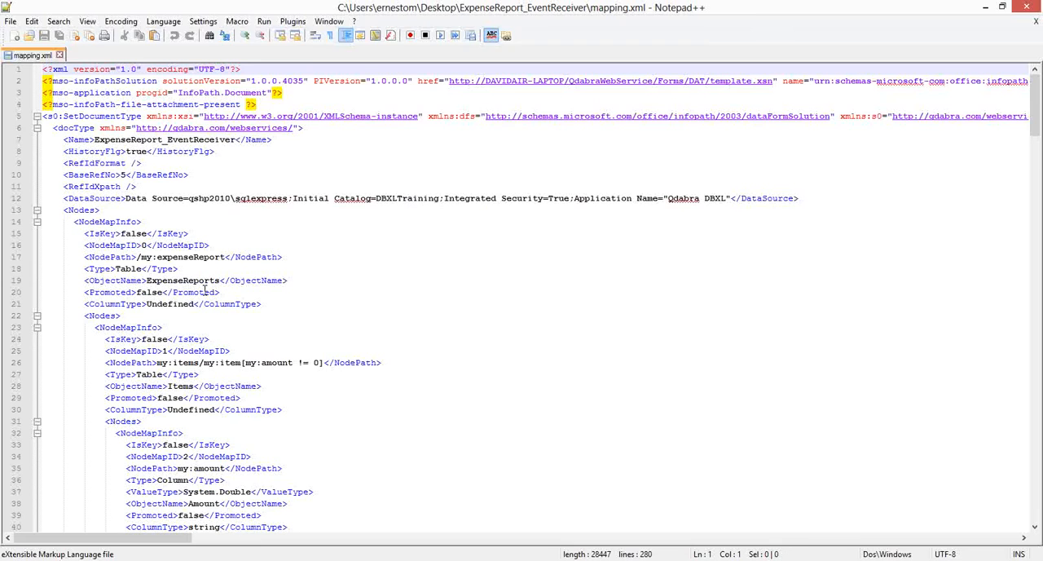
scroll(613, 257, down, 20)
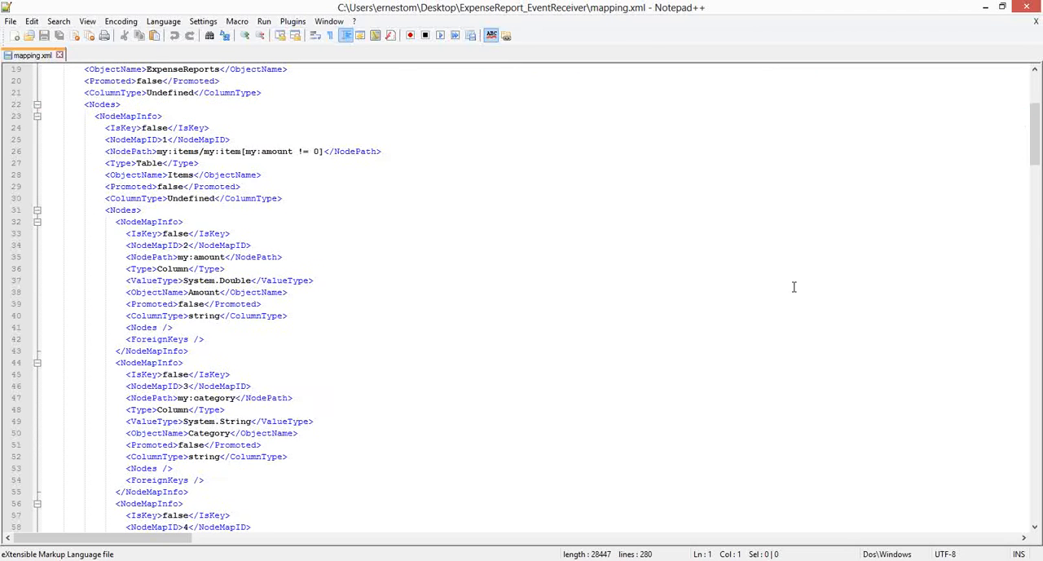
scroll(798, 293, down, 15)
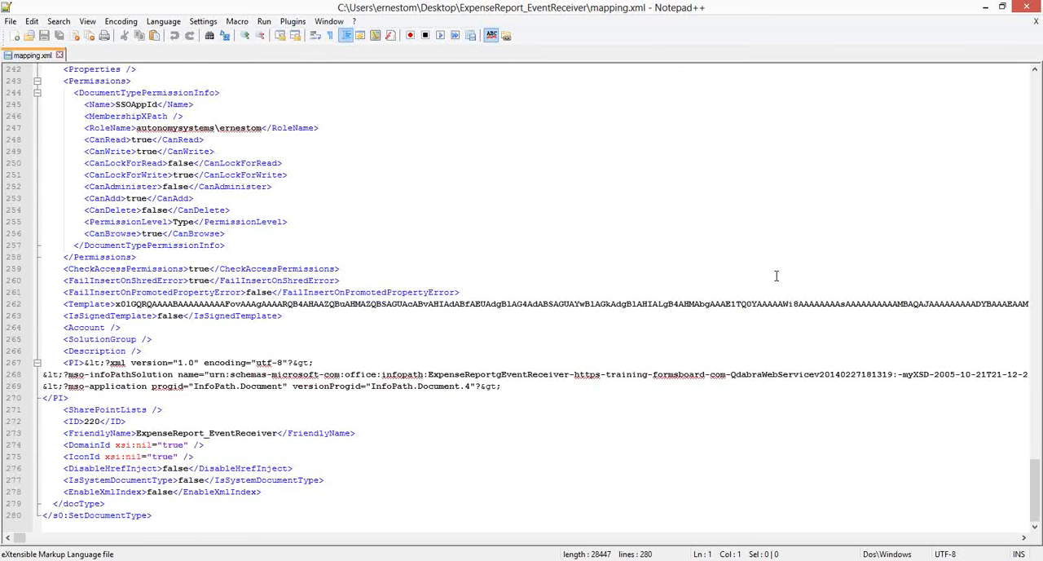
click(1027, 6)
- Inspect the exported documents in the SampleDocs folder, then close the folder window and return to the Migration Tool
click(135, 248)
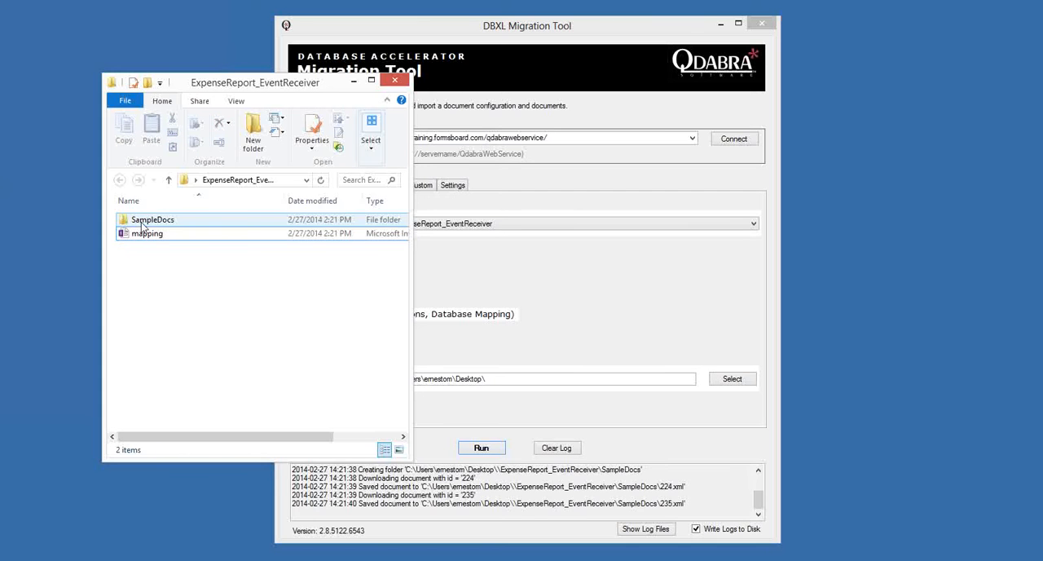
double_click(142, 225)
click(135, 220)
click(137, 233)
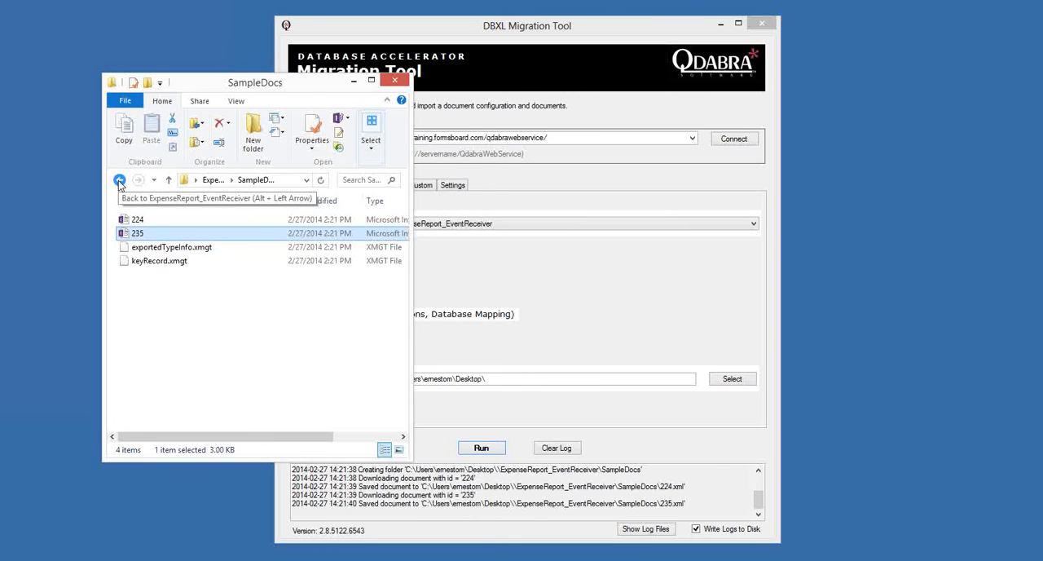
click(119, 181)
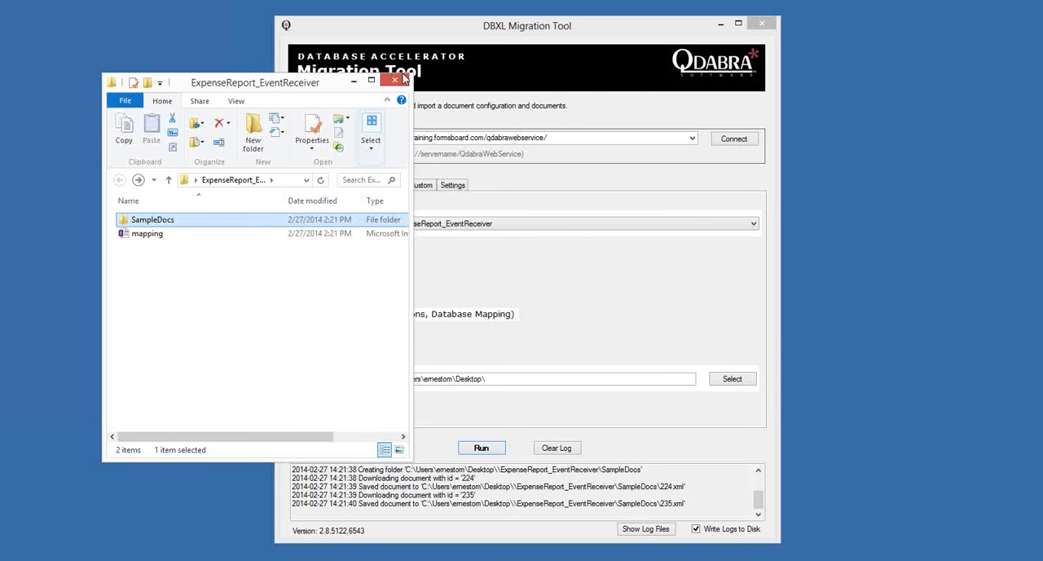
drag(352, 86, 243, 84)
drag(417, 30, 457, 21)
click(285, 80)
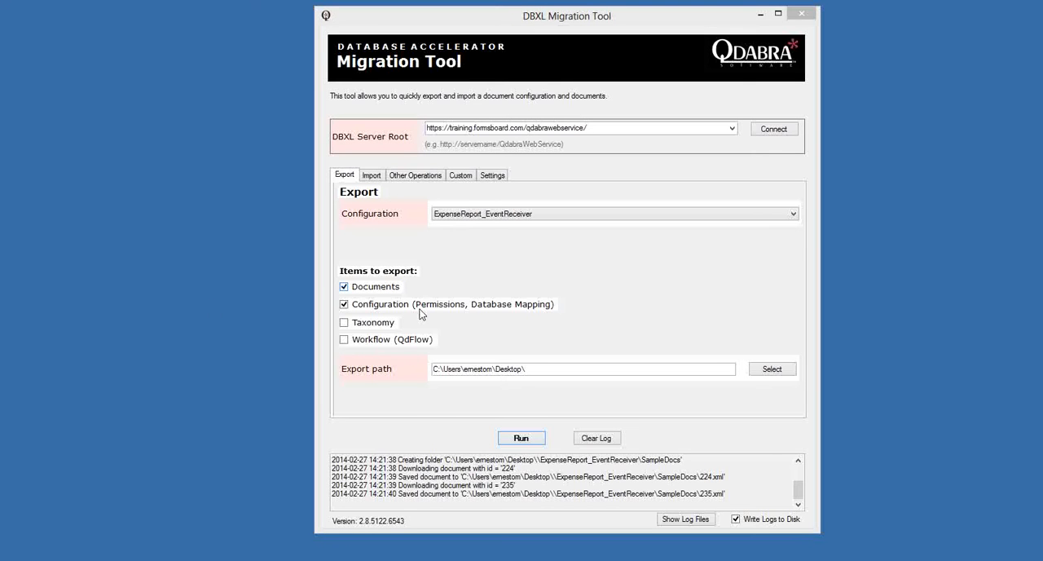
click(663, 283)
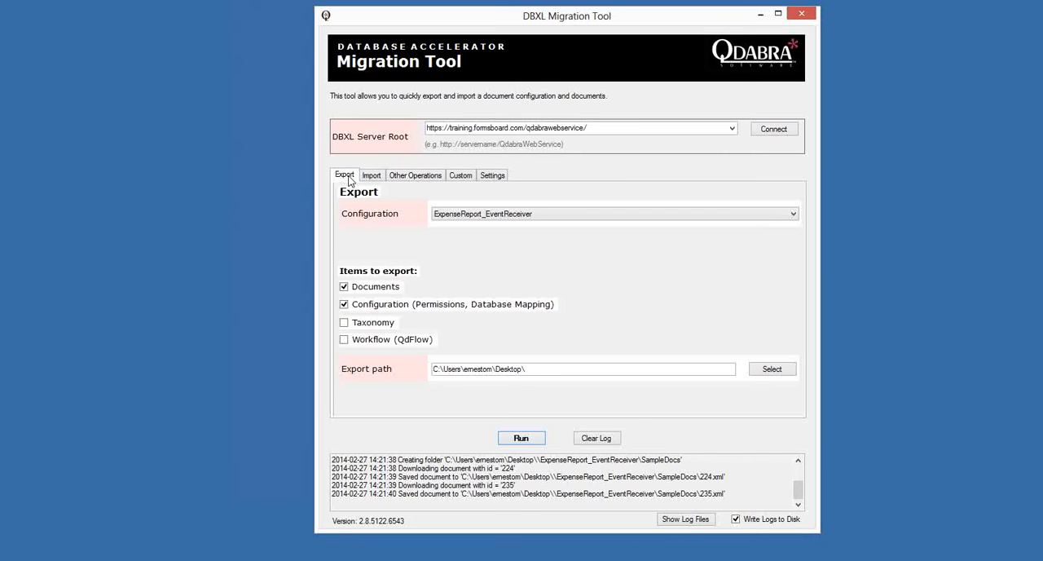
- Load the Desktop folder's configurations for import, choose ExpenseReport_EventReceiver, and include its documents and configuration
click(369, 178)
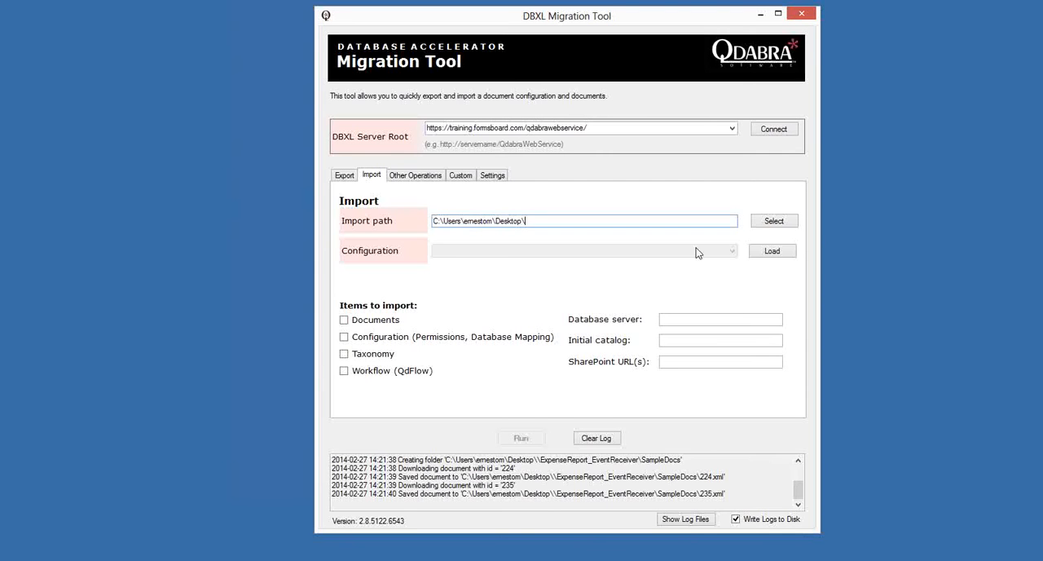
click(767, 252)
click(675, 251)
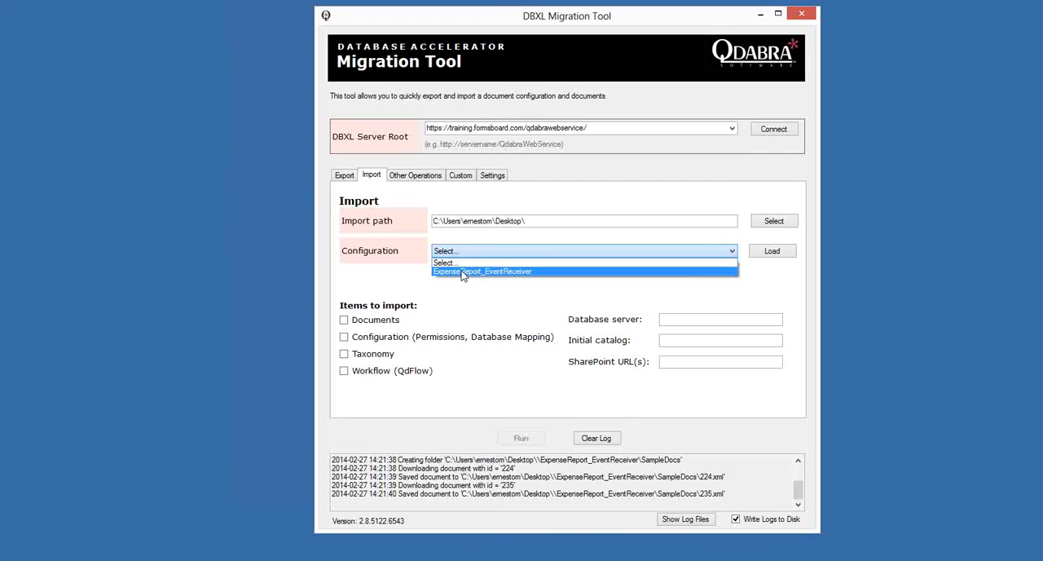
click(496, 258)
drag(546, 222, 418, 229)
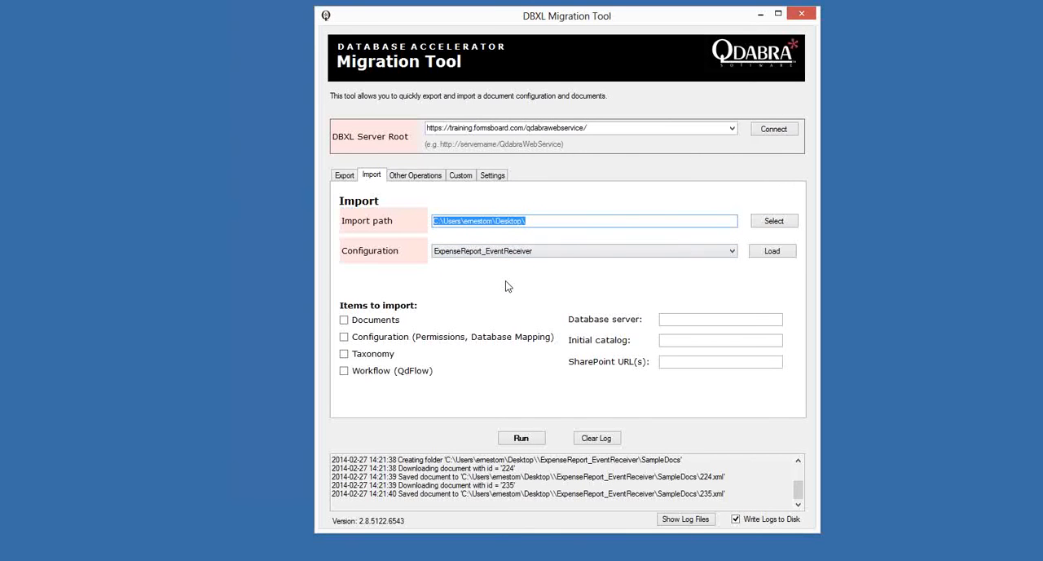
click(388, 321)
click(385, 340)
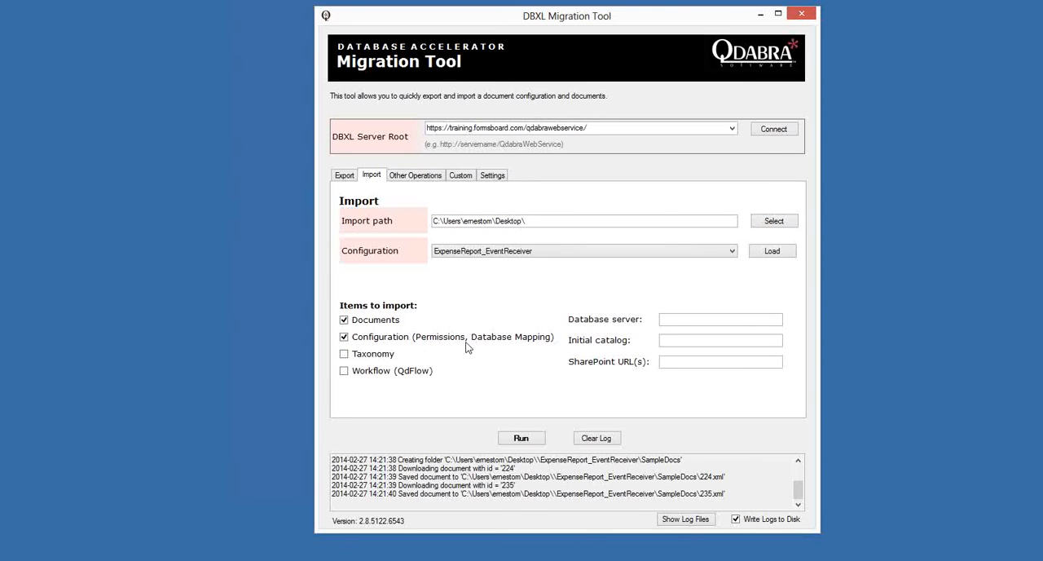
click(672, 319)
click(672, 340)
click(671, 322)
click(678, 341)
- Open the DBXL Administration Tool from the browser and view the connection string in ExpenseReport_EventReceiver's database configuration
key(alt+Tab)
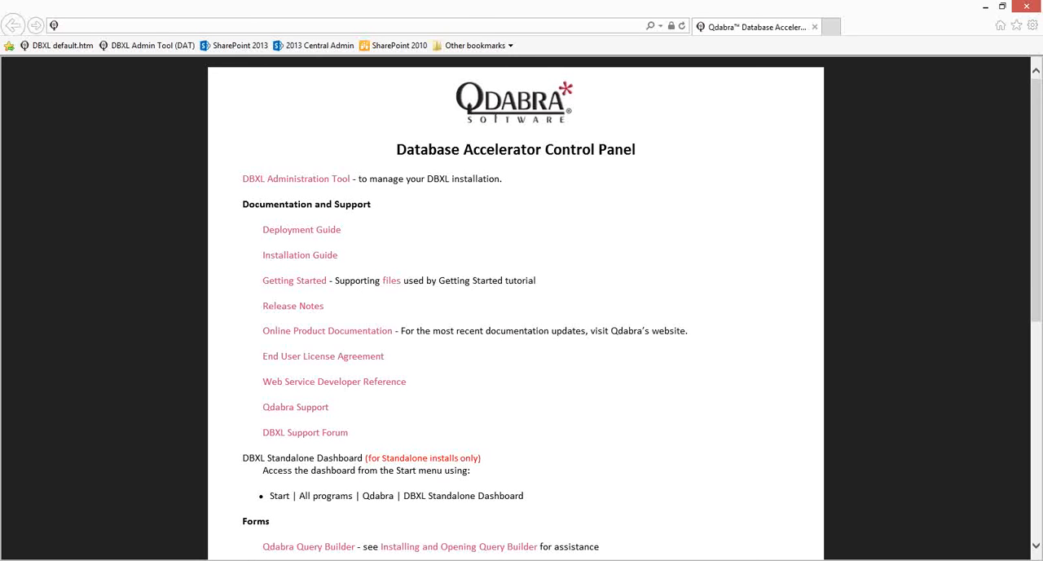
click(140, 46)
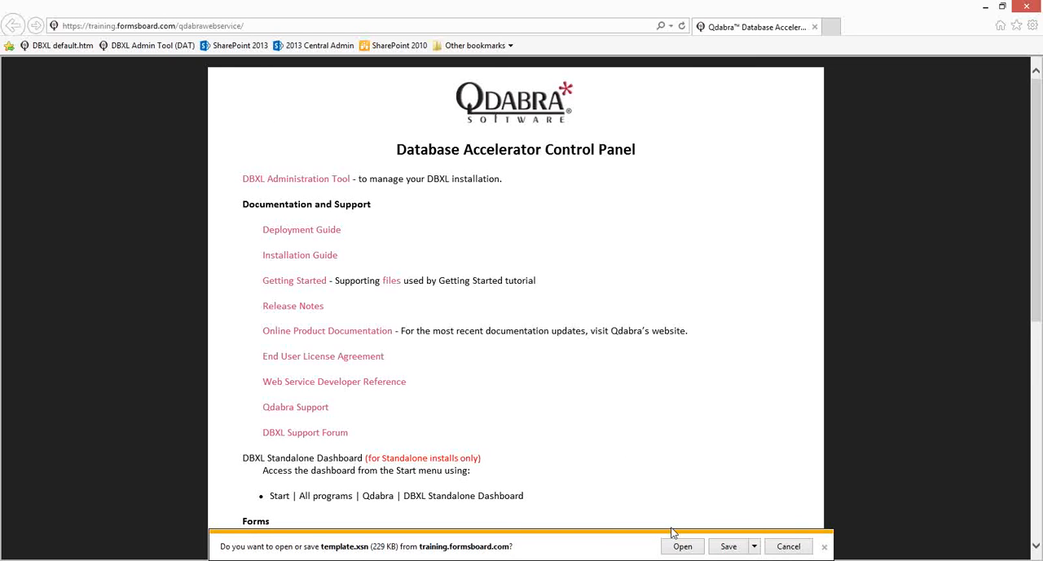
click(682, 546)
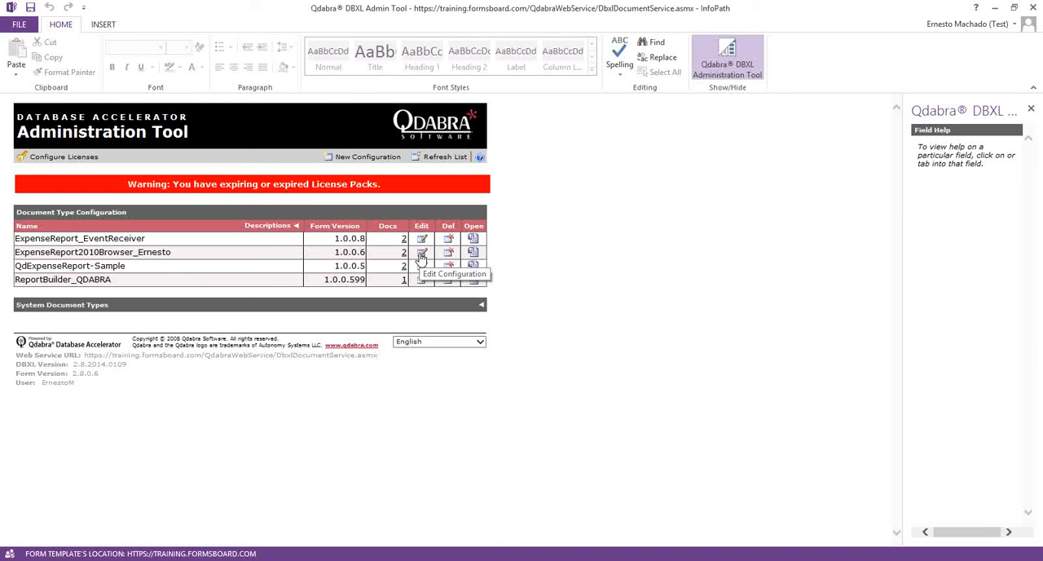
click(420, 240)
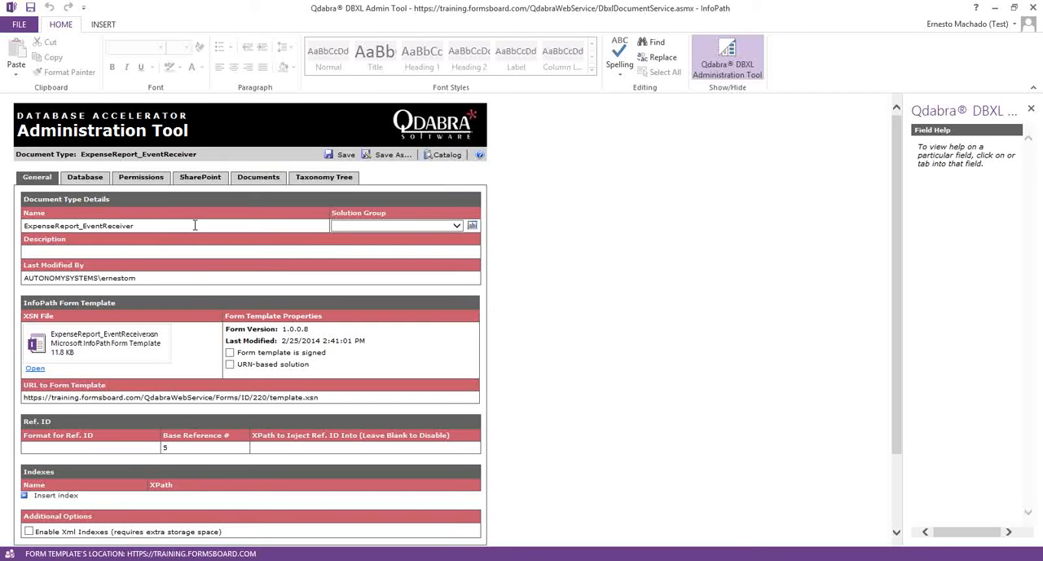
click(86, 177)
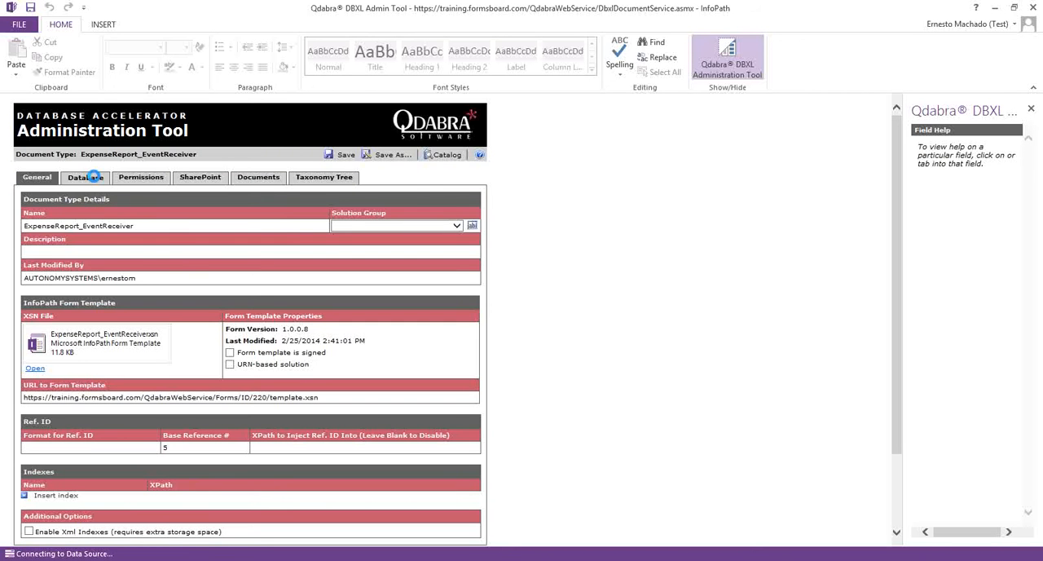
click(74, 241)
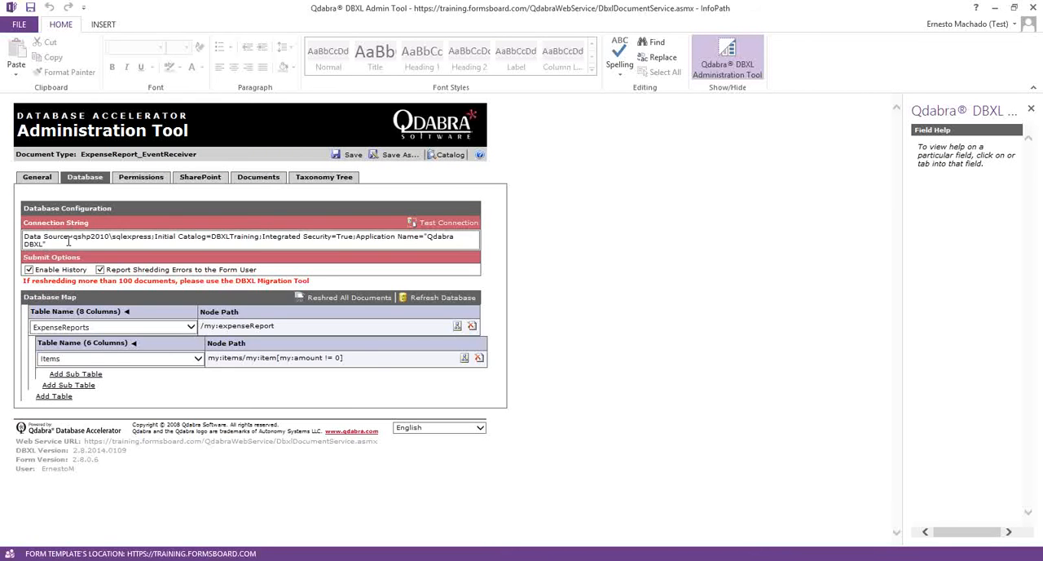
- Bring up the DBXL Migration Tool beside the Administration Tool and review the import's database server and initial catalog fields
triple_click(37, 241)
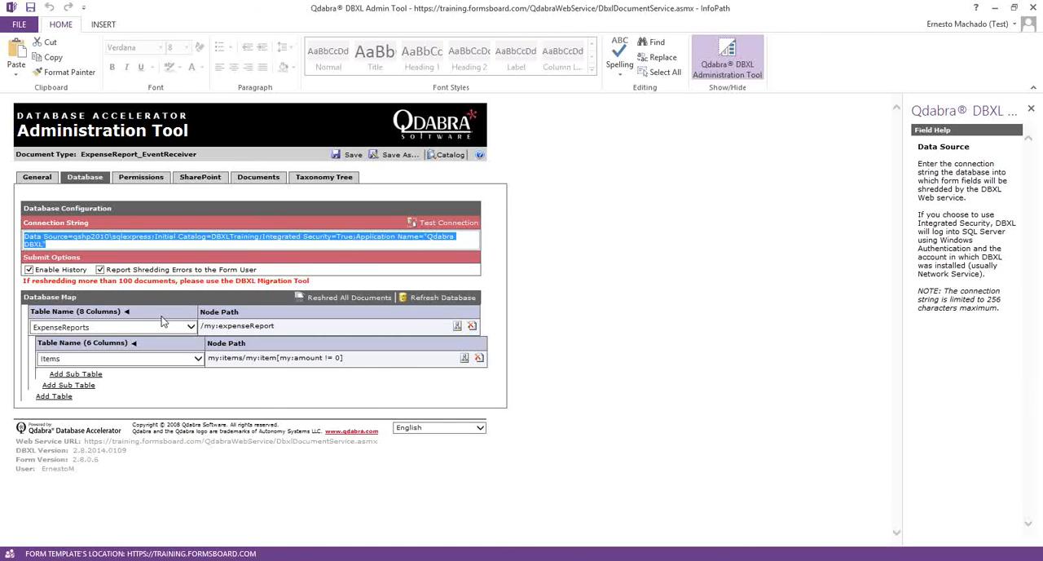
click(192, 560)
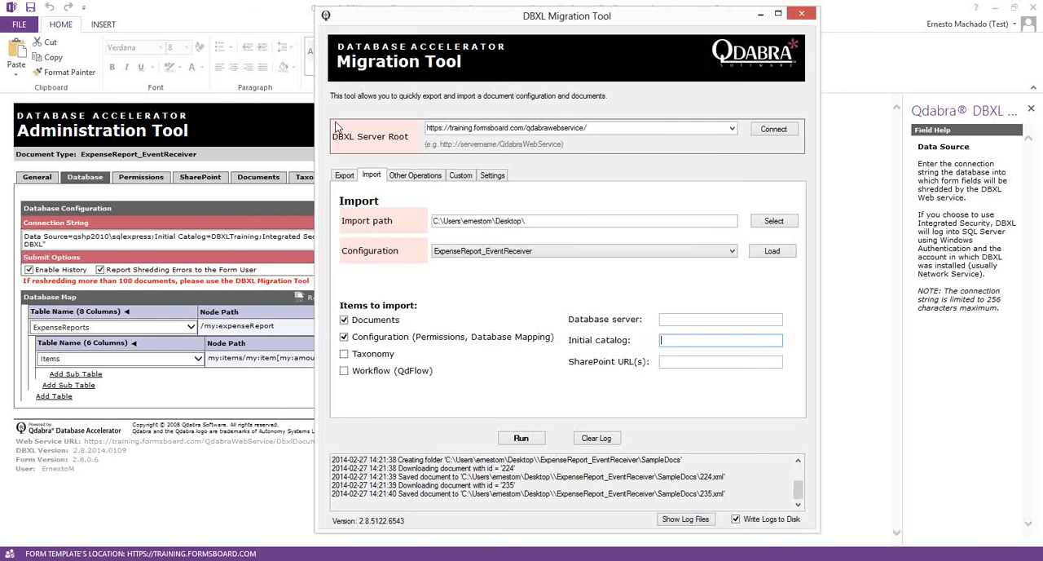
drag(364, 25, 541, 23)
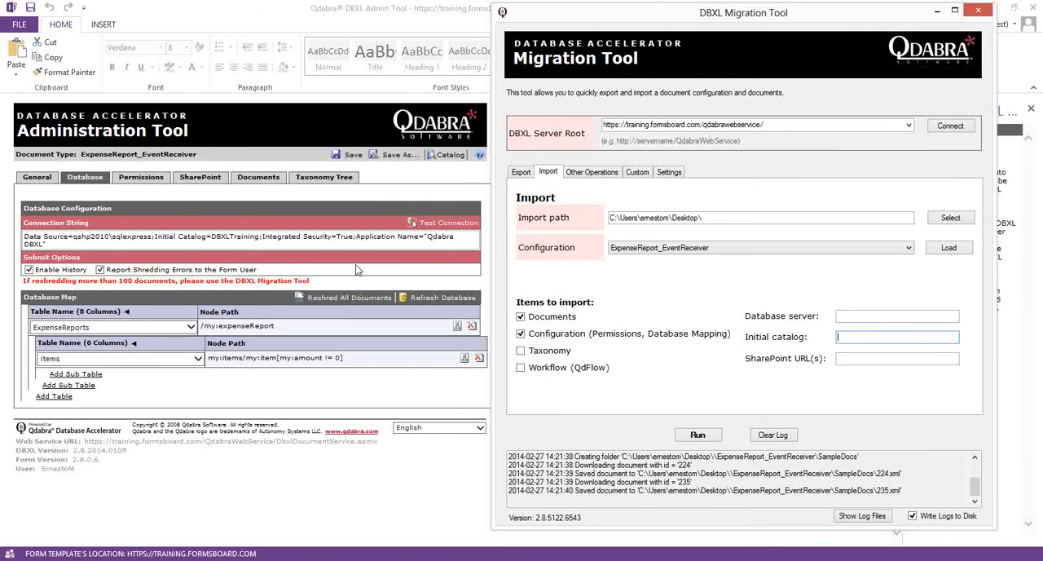
click(878, 316)
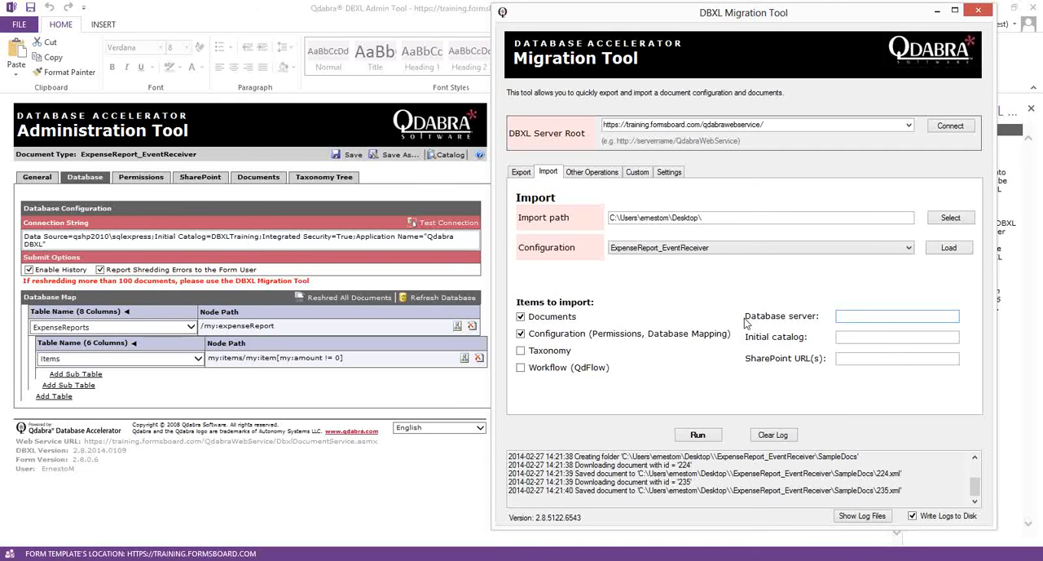
click(871, 338)
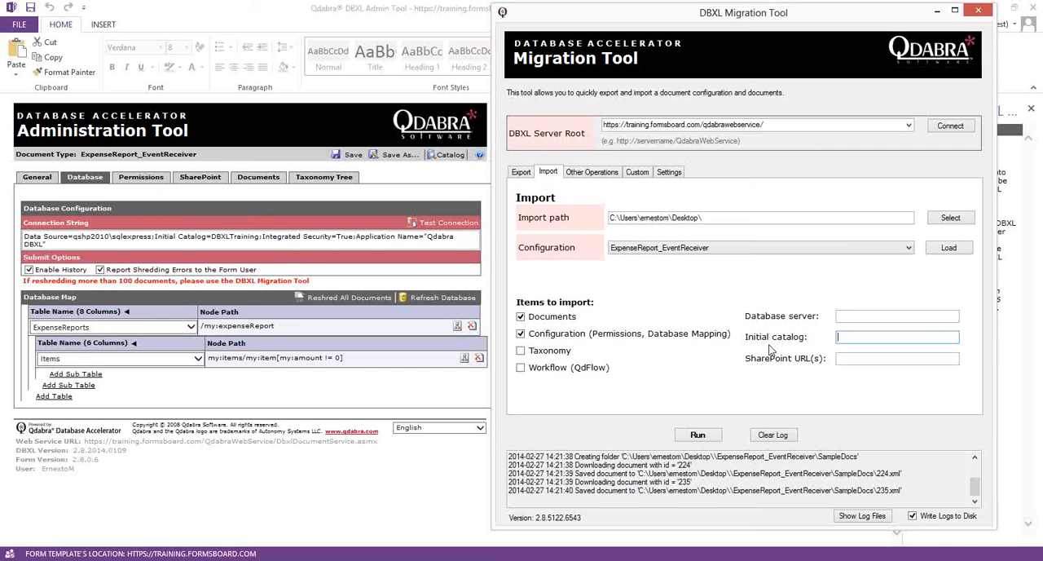
- Copy the data source qshp2010\sqlexpress from the Administration Tool's connection string into the Migration Tool's import database server
click(71, 235)
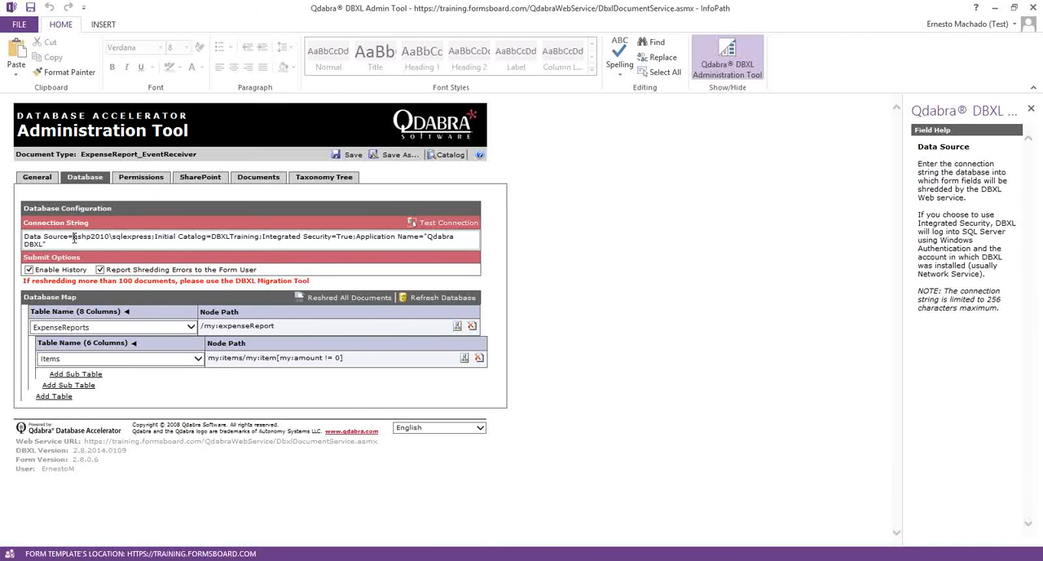
shift+click(150, 236)
key(ctrl+c)
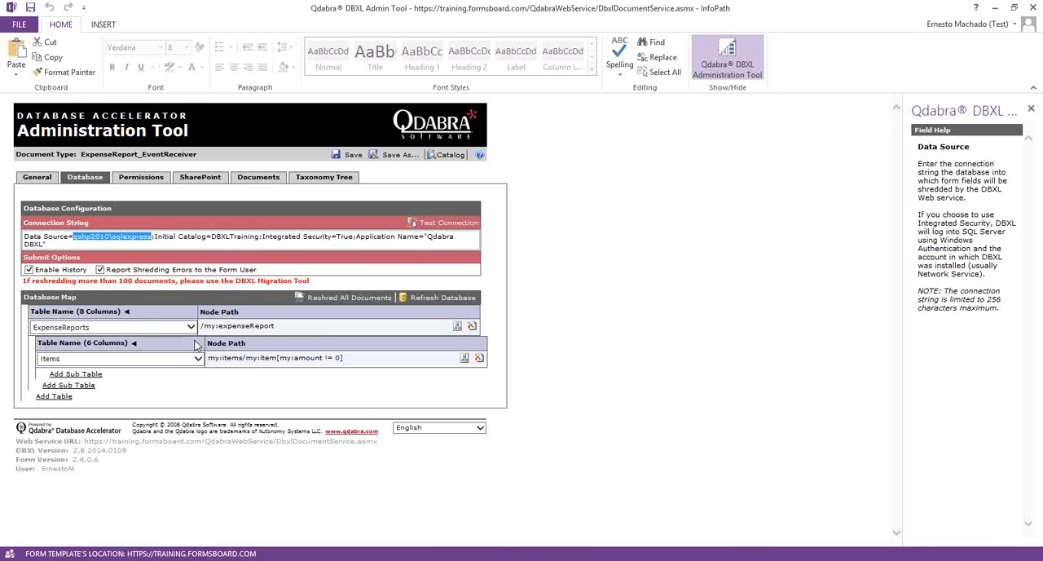
key(alt+Tab)
key(ctrl+v)
click(854, 318)
key(ctrl+v)
- Copy the catalog name DBXLTraining from the Administration Tool's connection string into the Migration Tool's initial catalog setting
key(alt+Tab)
drag(213, 236, 249, 239)
click(214, 239)
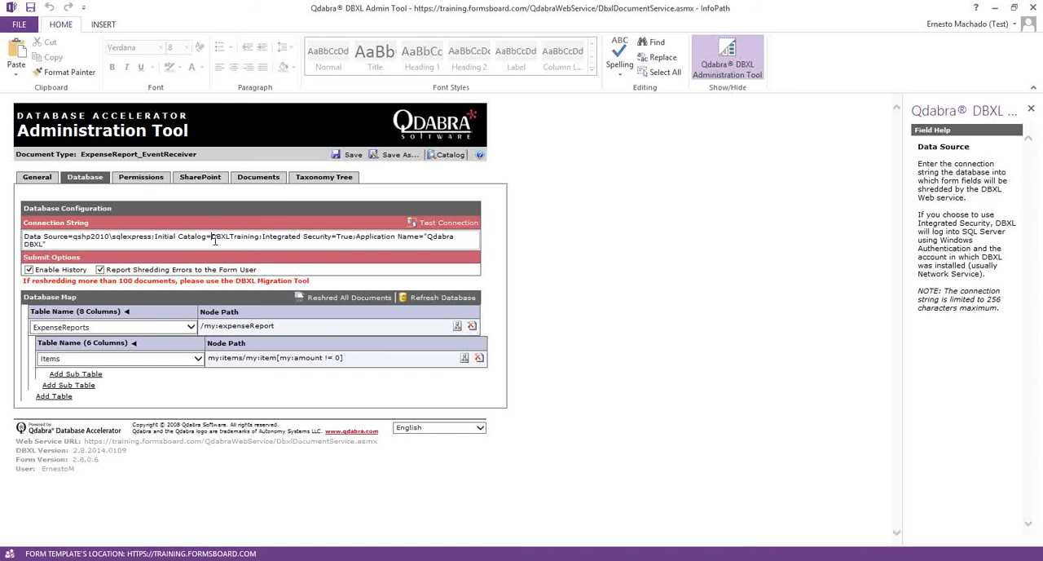
shift+click(256, 237)
key(ctrl+c)
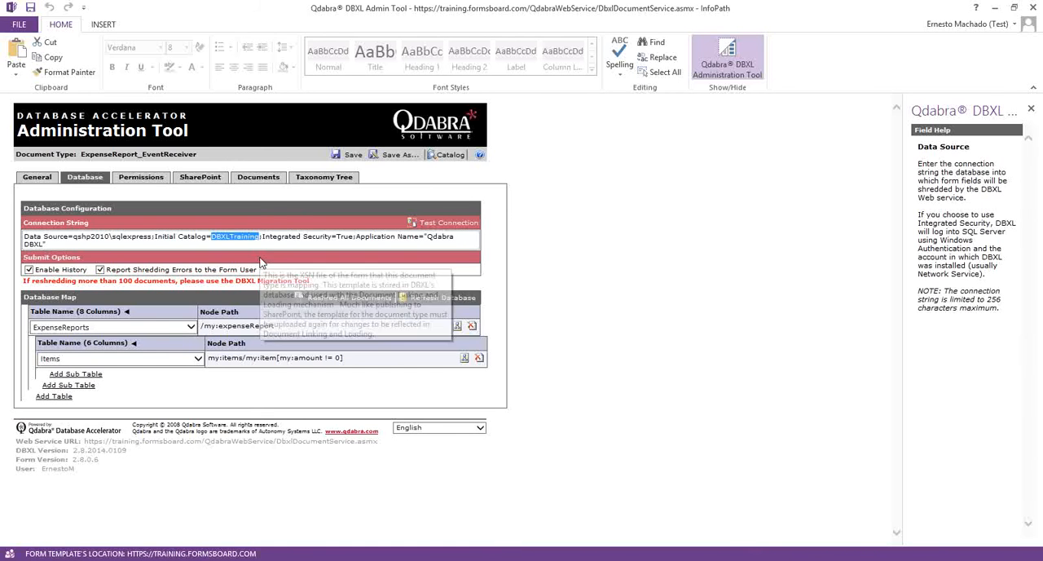
key(alt+Tab)
triple_click(910, 337)
key(ctrl+v)
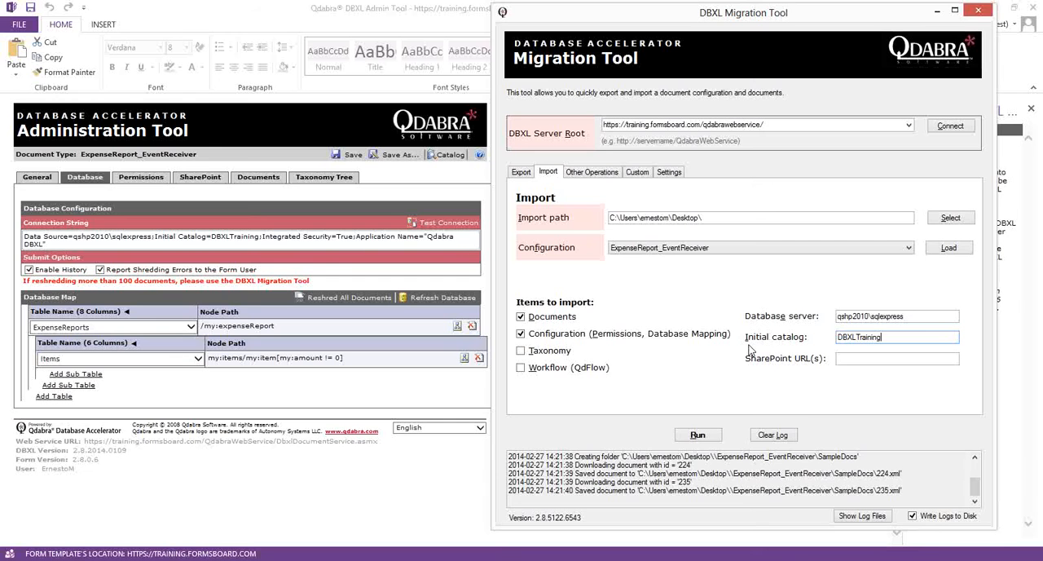
- Delete the ExpenseReport_EventReceiver configuration and its associated documents from the Administration Tool's catalog
key(alt+Tab)
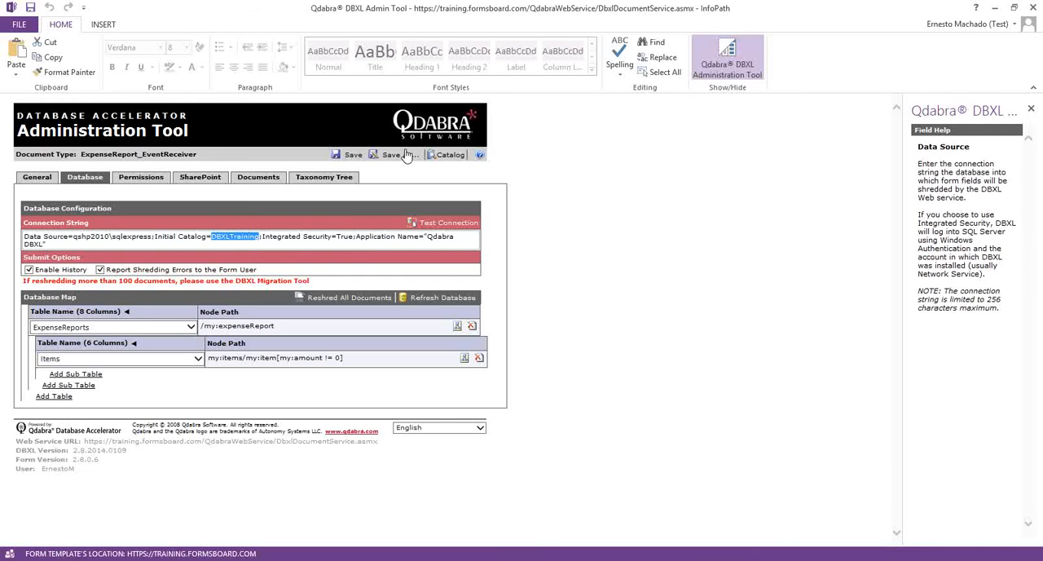
click(449, 155)
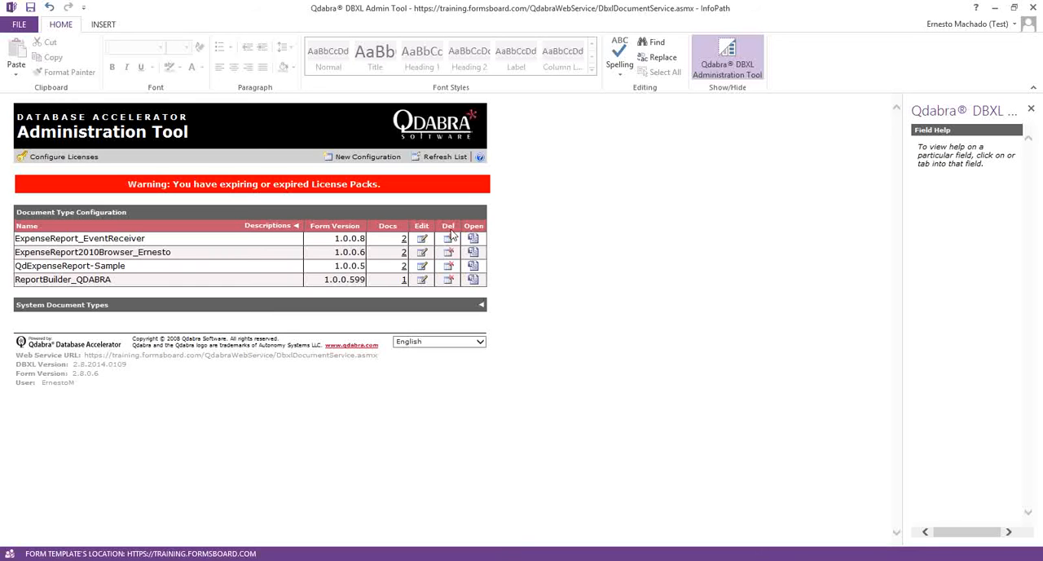
click(449, 239)
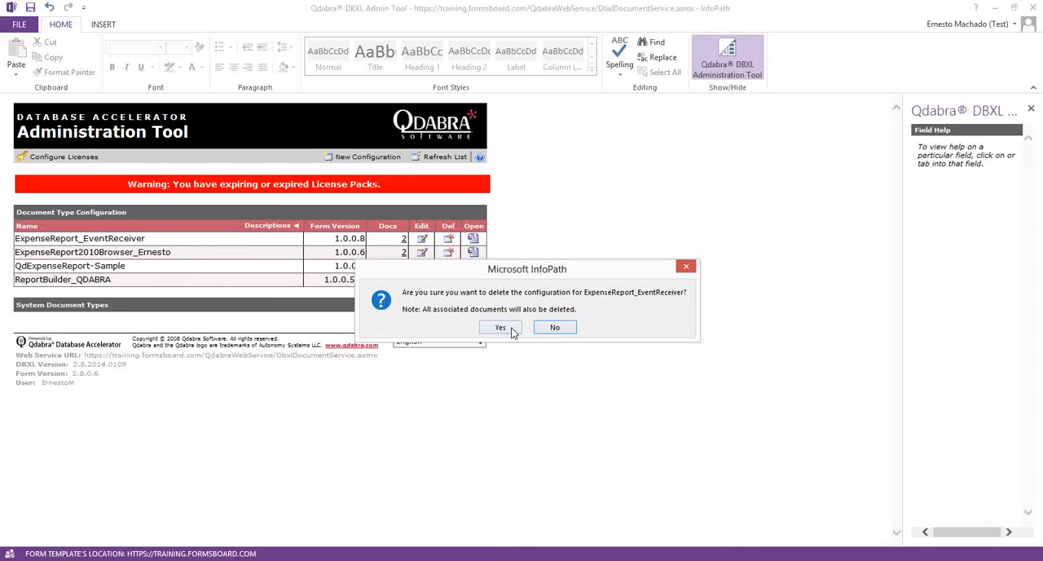
click(500, 328)
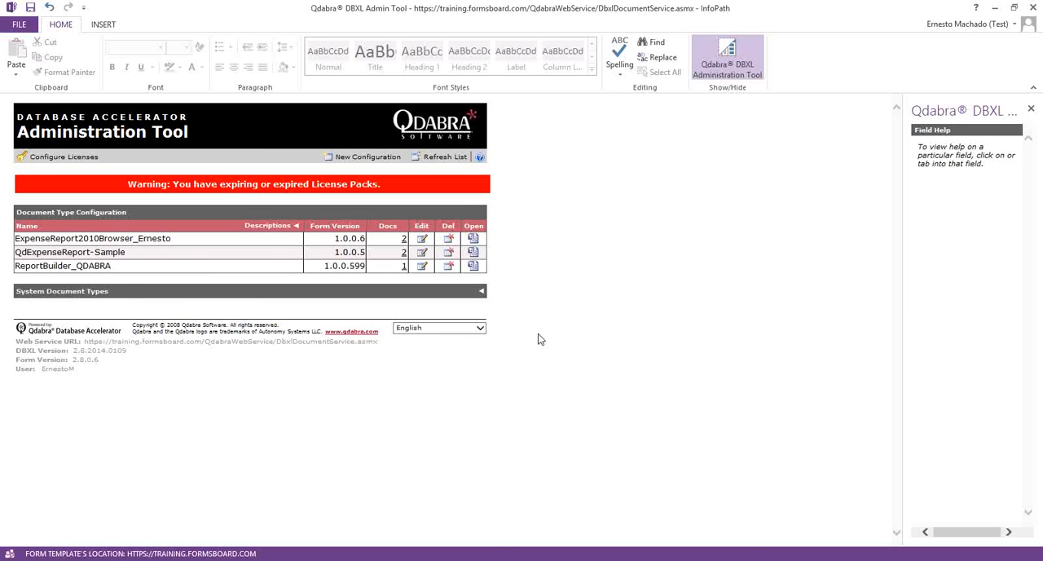
- Run the import of the ExpenseReport_EventReceiver configuration and documents in the Migration Tool
key(alt+Tab)
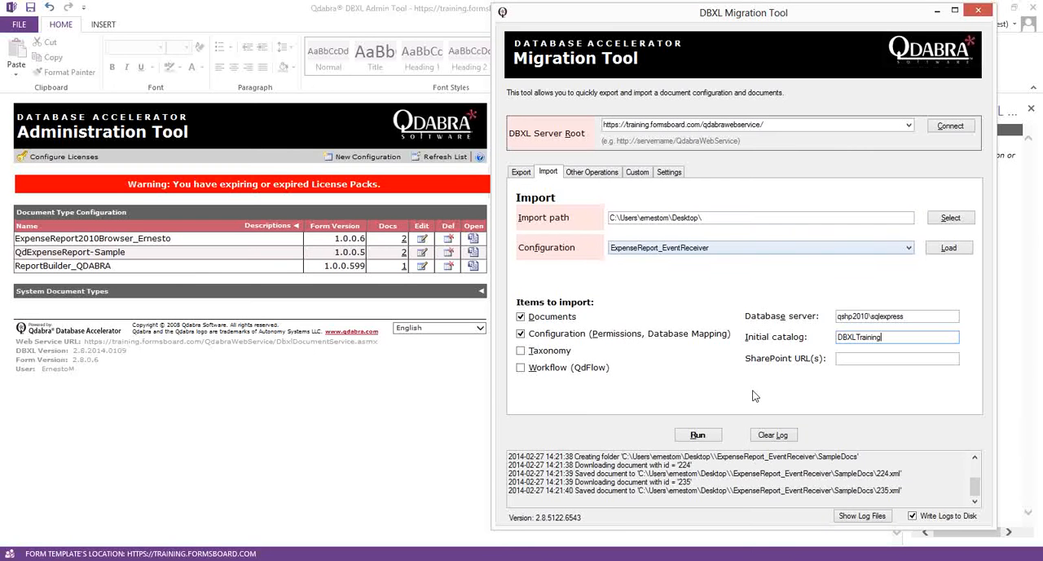
click(706, 434)
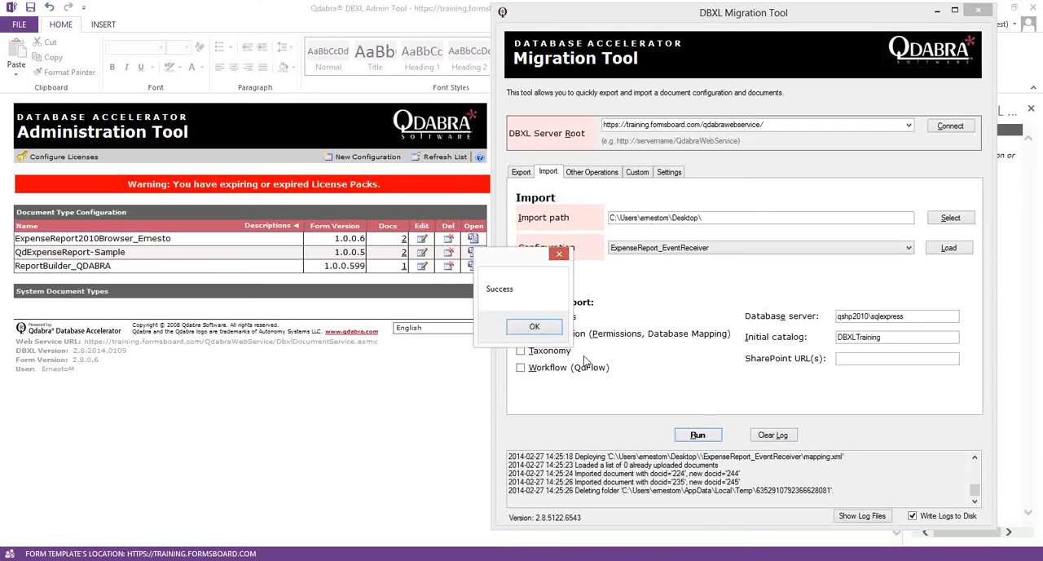
click(552, 328)
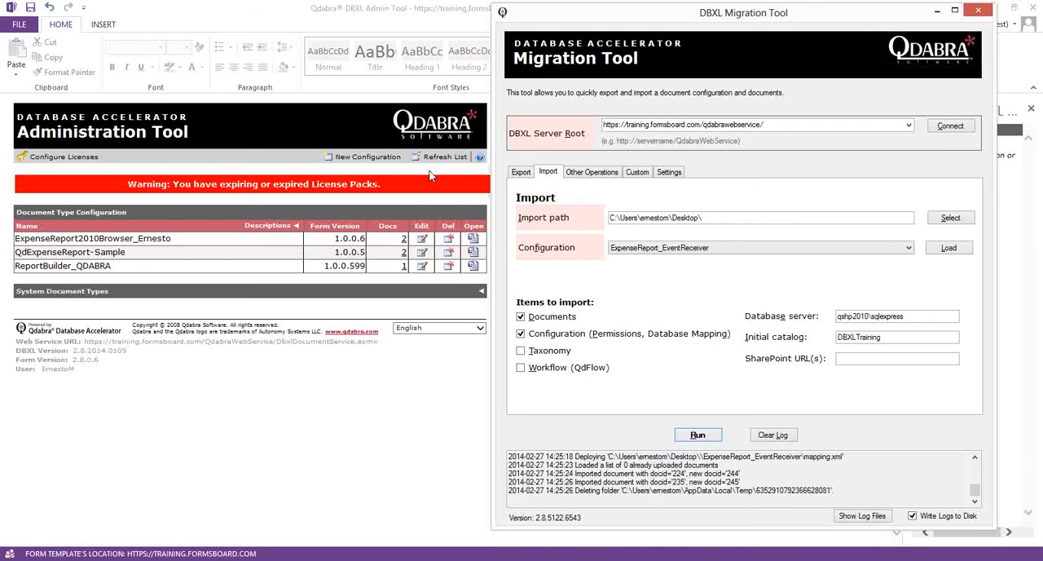
- Refresh the Administration Tool's configuration list, inspect the imported ExpenseReport_EventReceiver's general and database settings, and return to the catalog
click(446, 156)
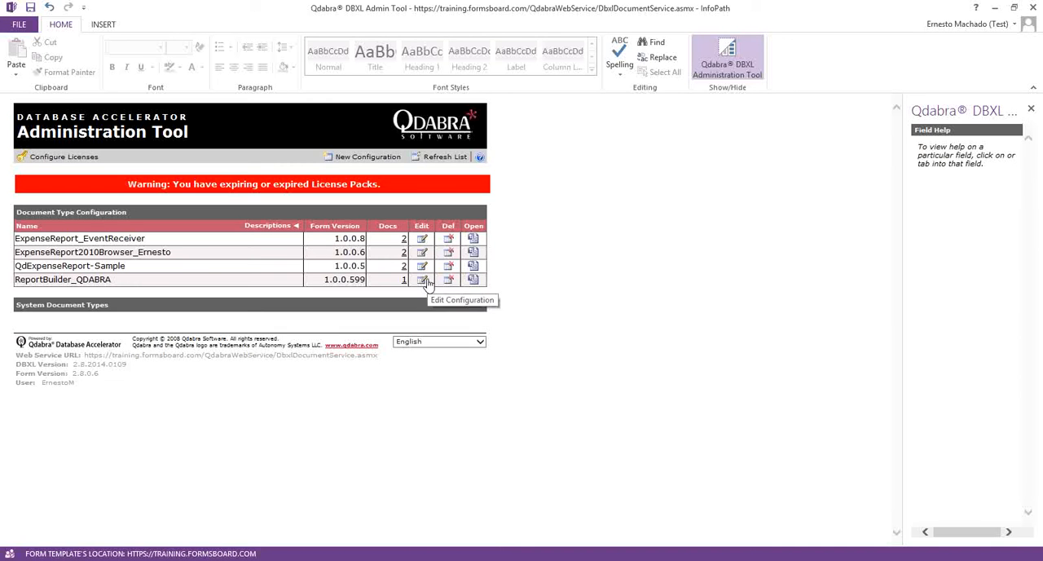
click(423, 239)
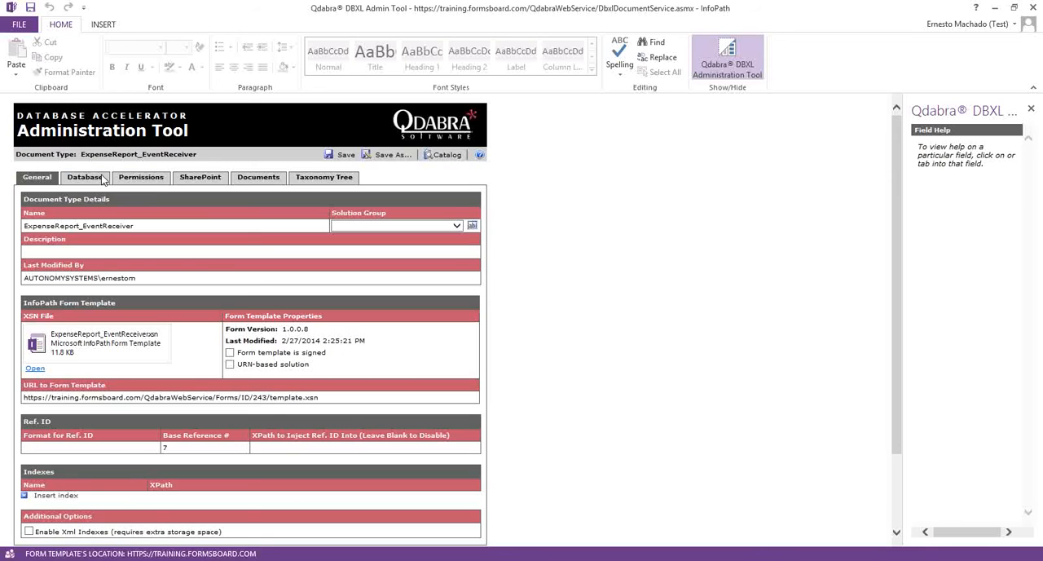
click(79, 177)
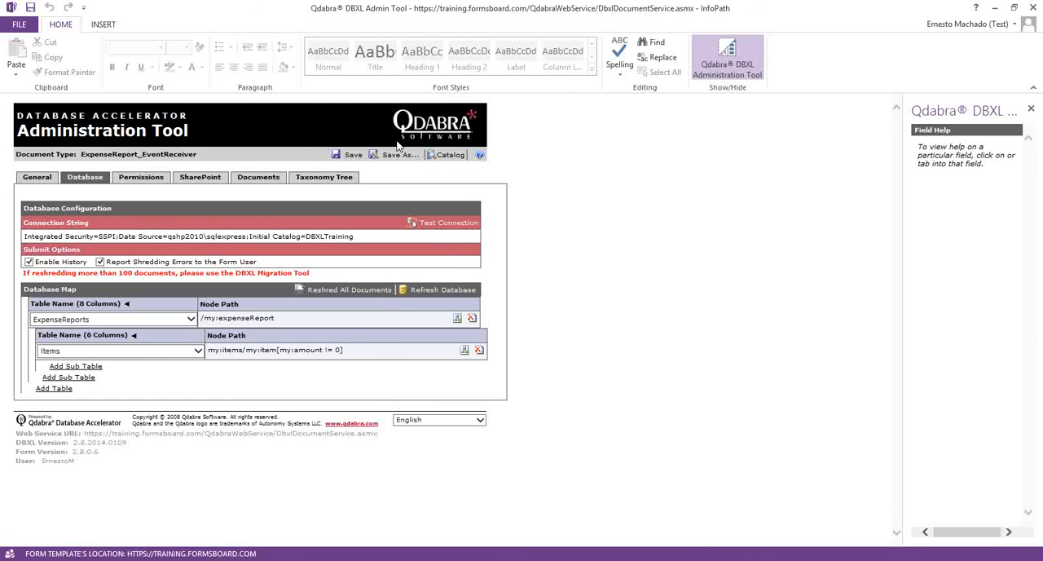
click(451, 156)
- In the Migration Tool, clear the log and reshred all documents of the ExpenseReport2010Browser configuration
key(alt+Tab)
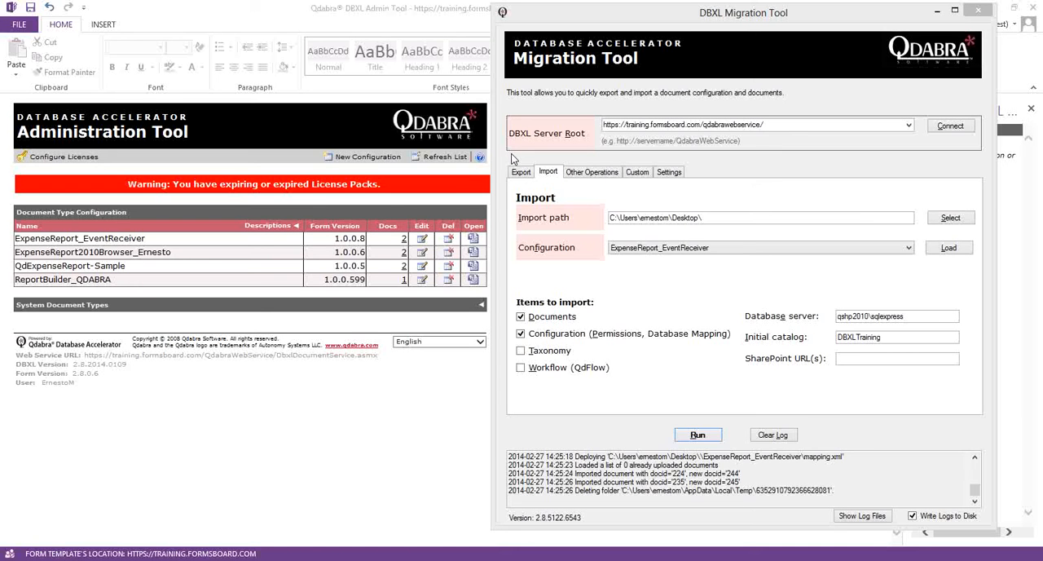
click(591, 173)
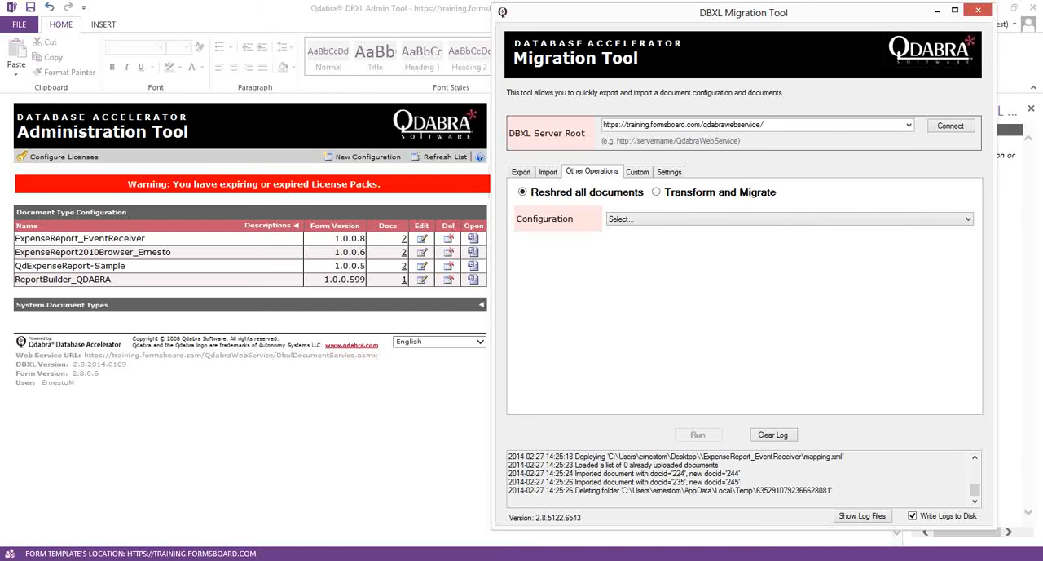
click(365, 242)
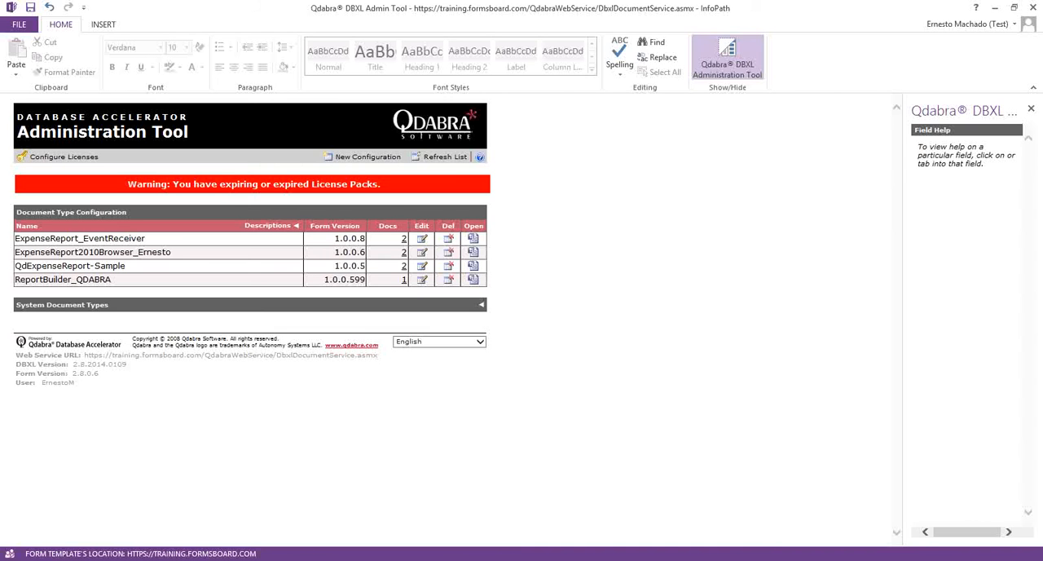
click(174, 560)
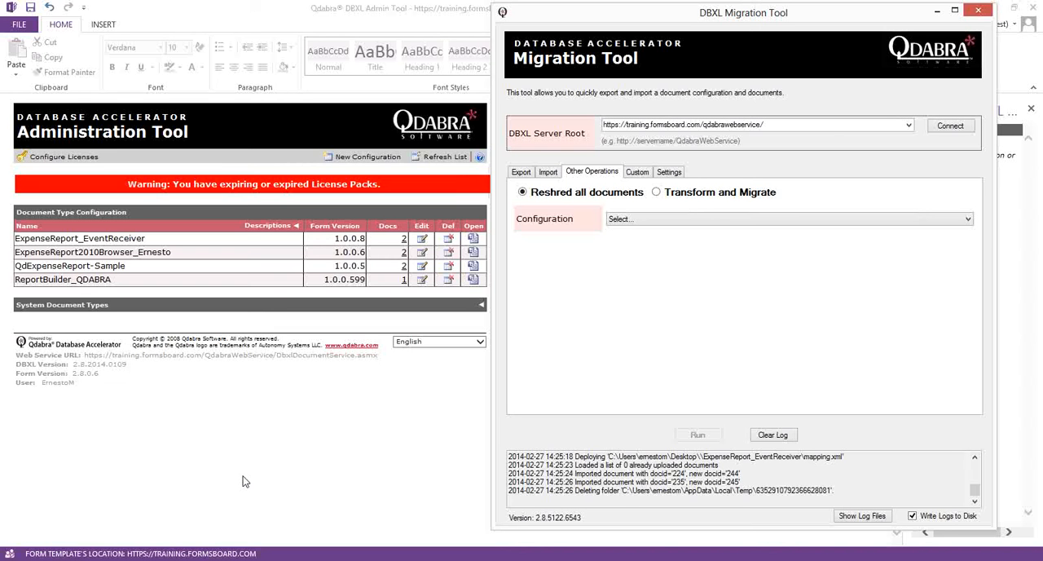
click(629, 219)
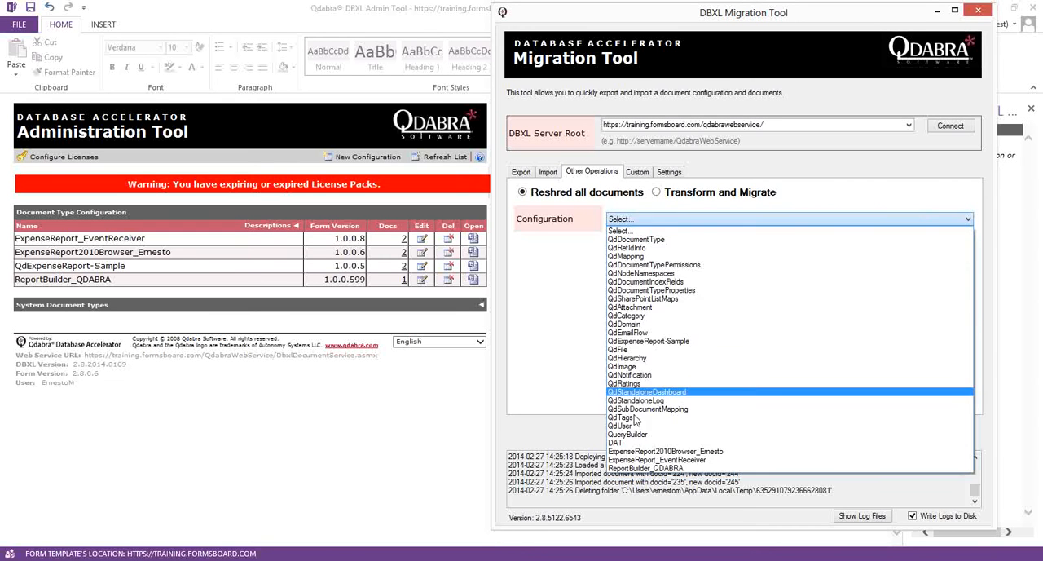
click(692, 453)
click(754, 435)
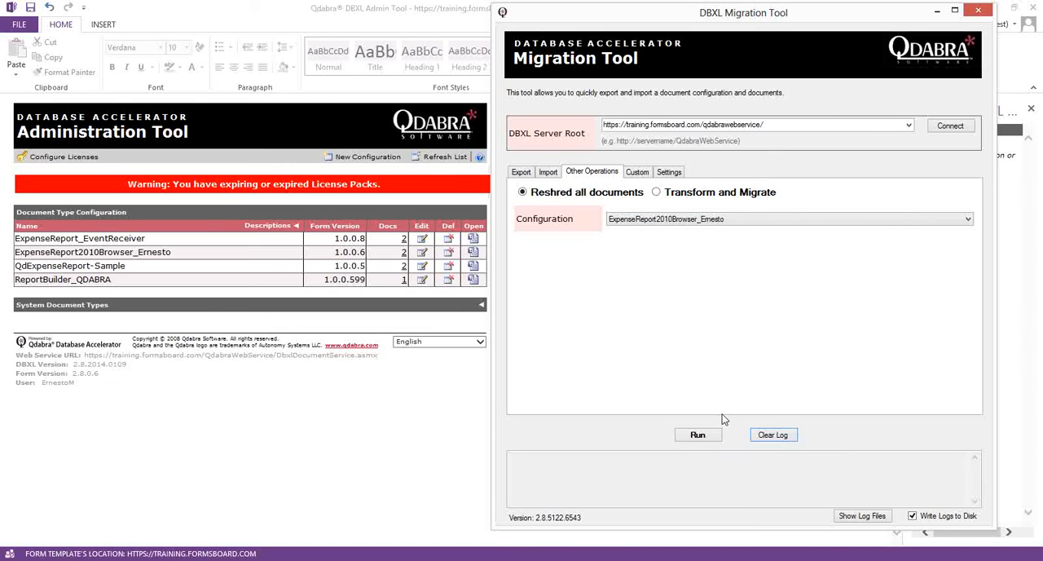
click(709, 434)
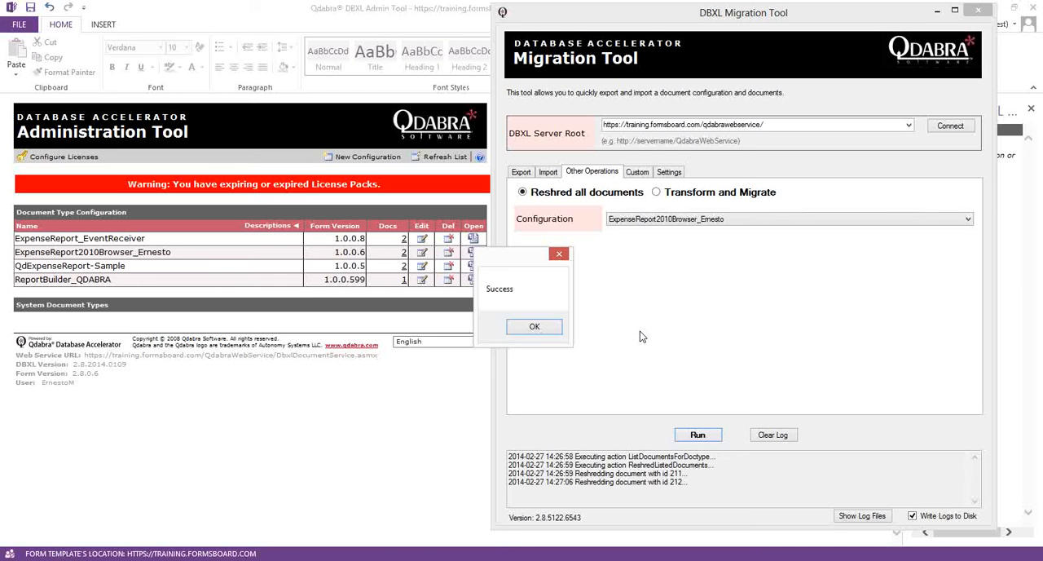
click(533, 326)
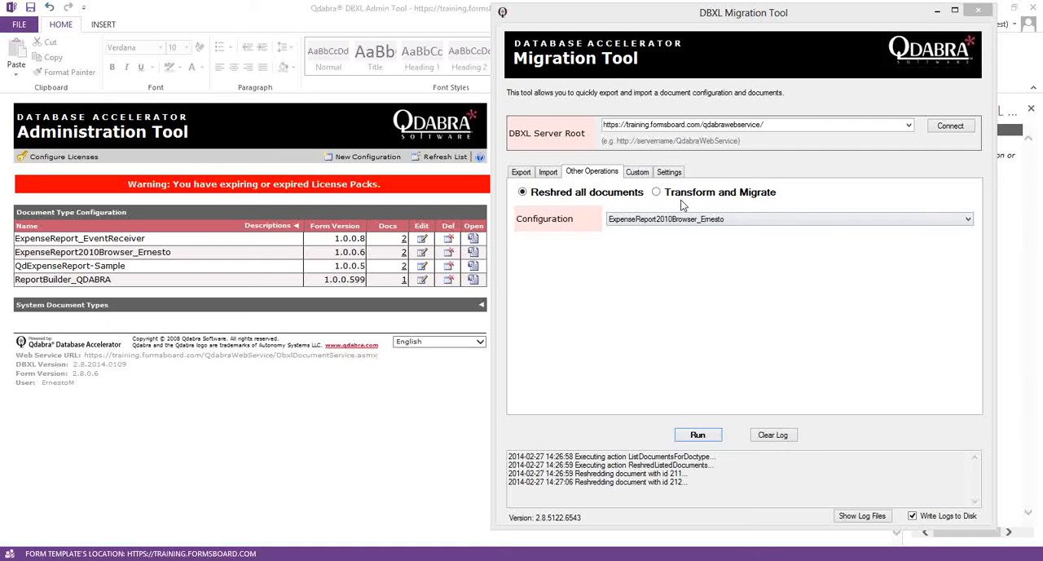
- Examine the Migration Tool's custom scenario options and the list of available scenario files, keeping Cleanup.xml selected
click(639, 175)
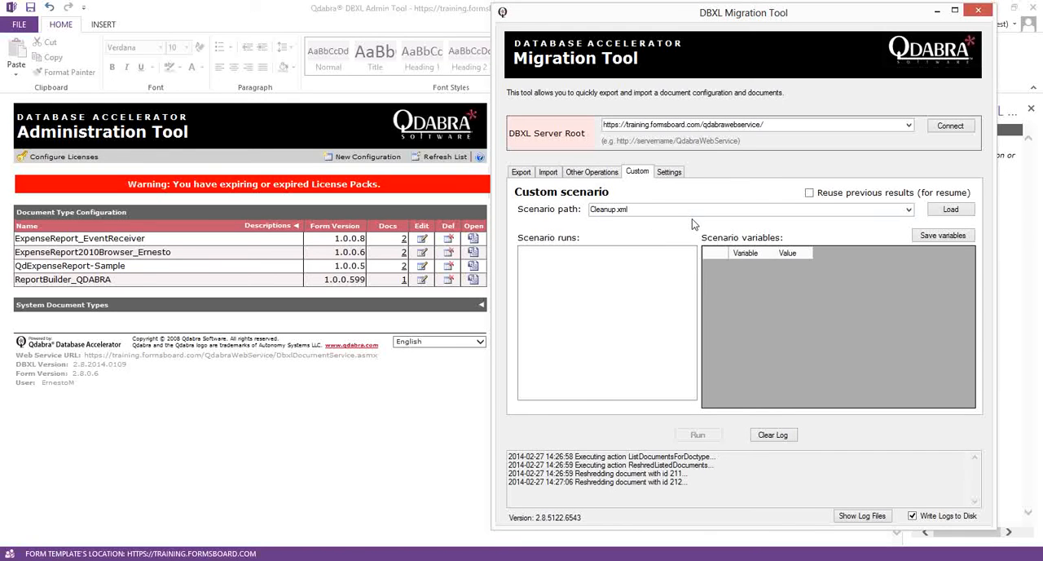
click(611, 176)
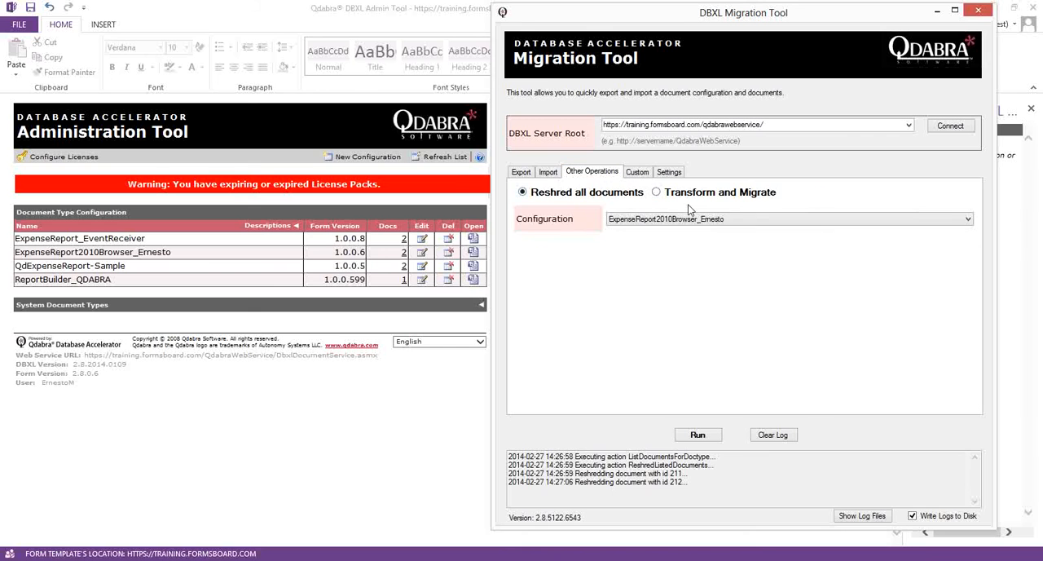
click(644, 174)
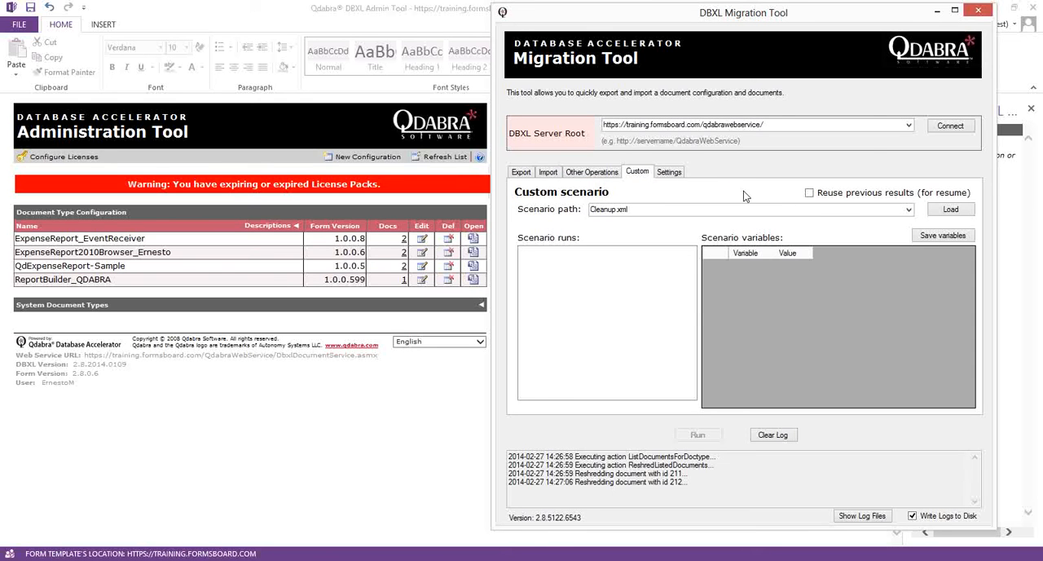
click(908, 210)
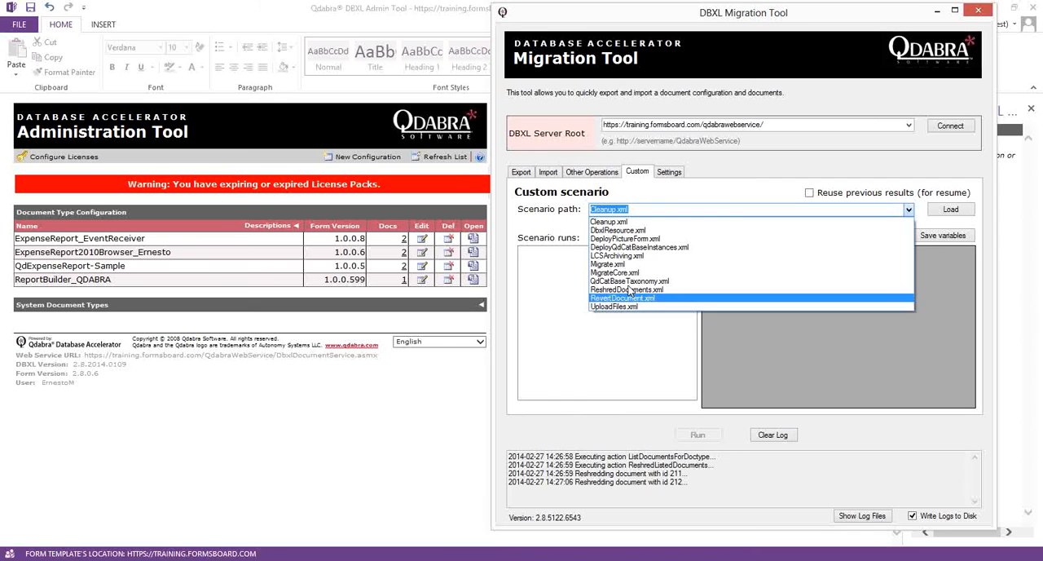
click(561, 229)
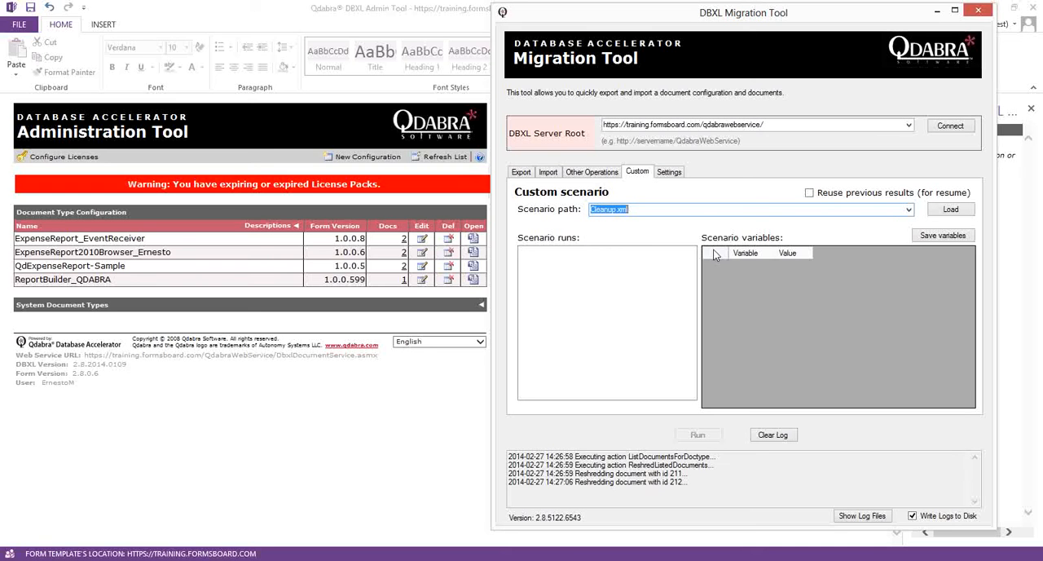
click(909, 209)
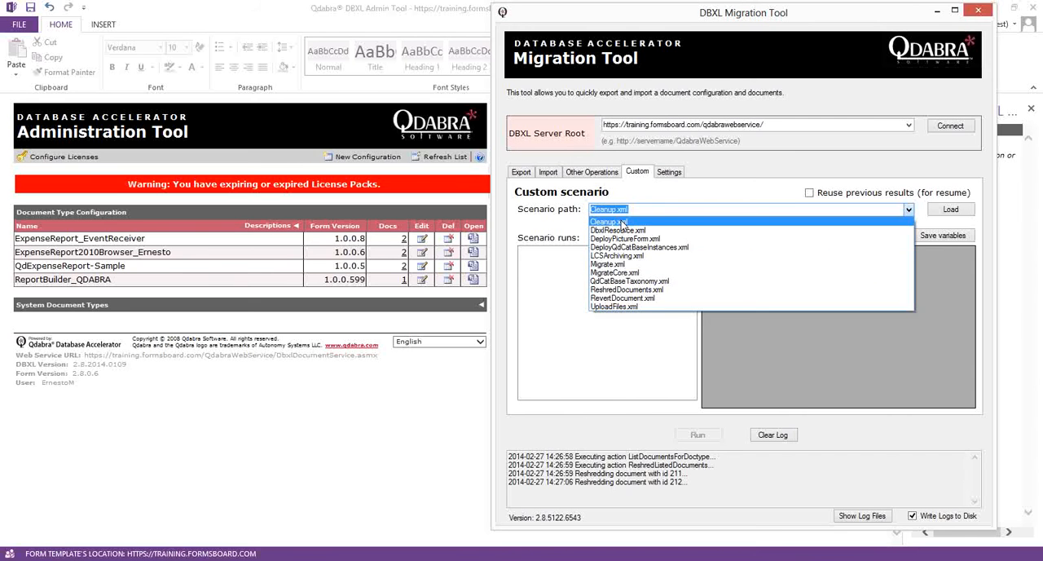
click(568, 213)
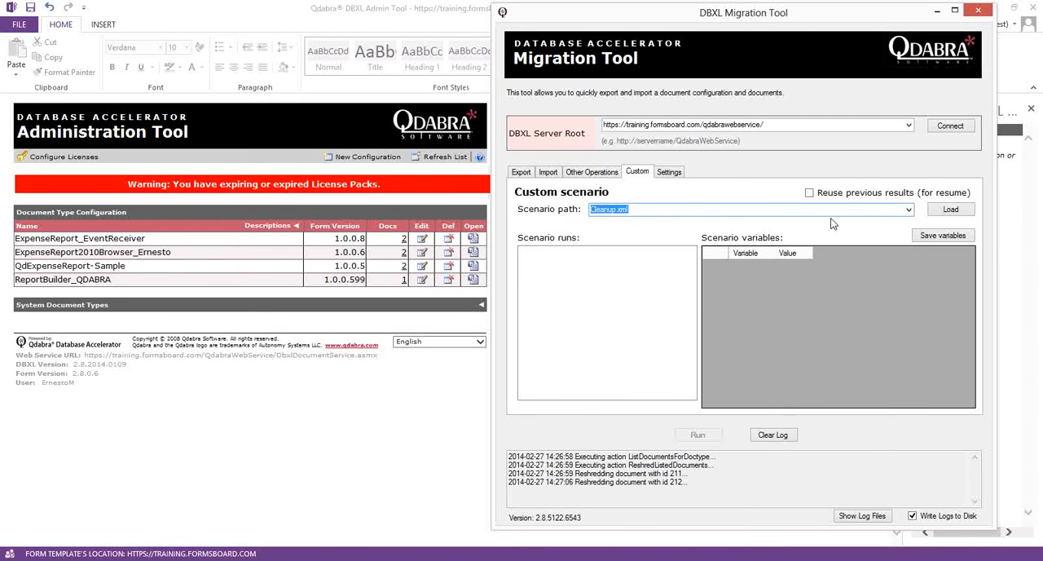
- Load the Cleanup.xml scenario and inspect its RemoveDocumentsInDocumentType, ExportDocumentsByXPath and DeleteDocumentsByXPath runs, along with the path variable
click(945, 214)
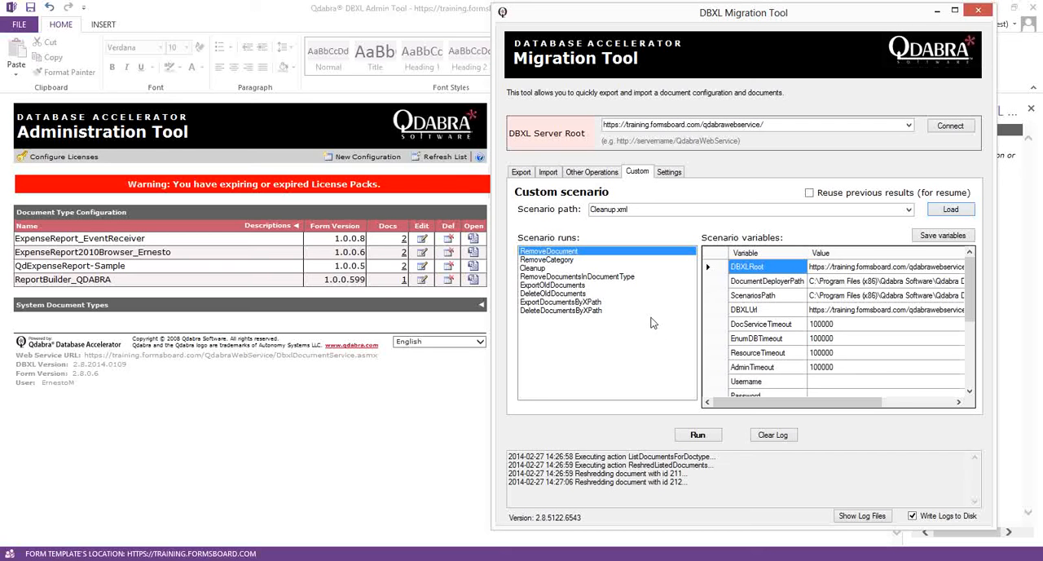
click(612, 278)
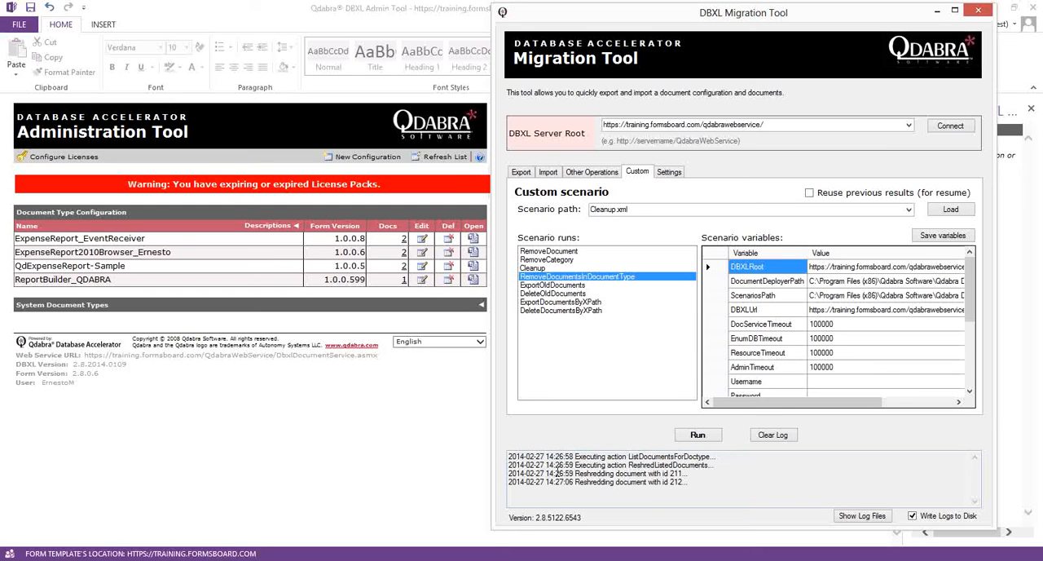
click(577, 302)
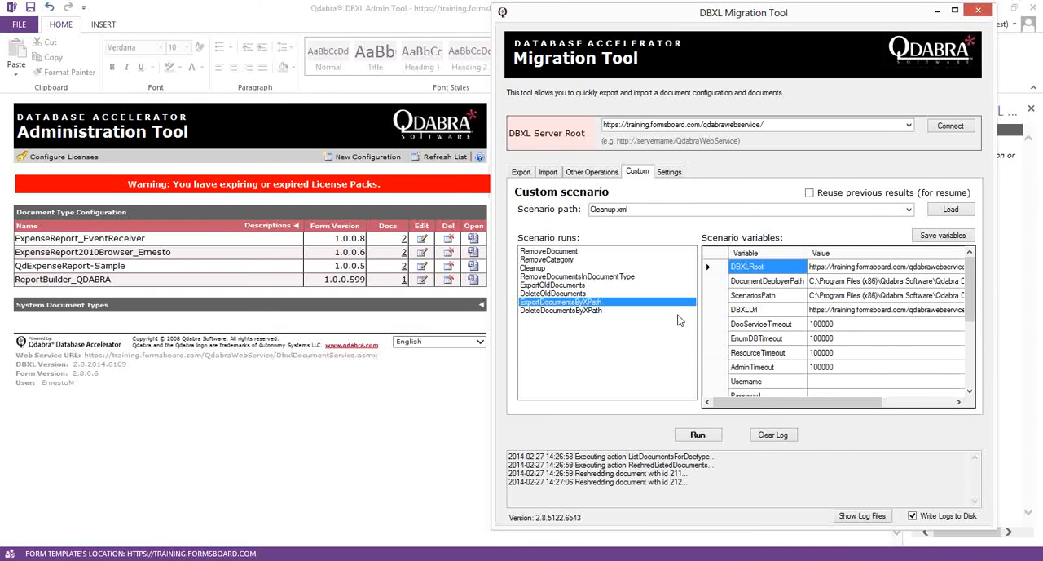
click(970, 336)
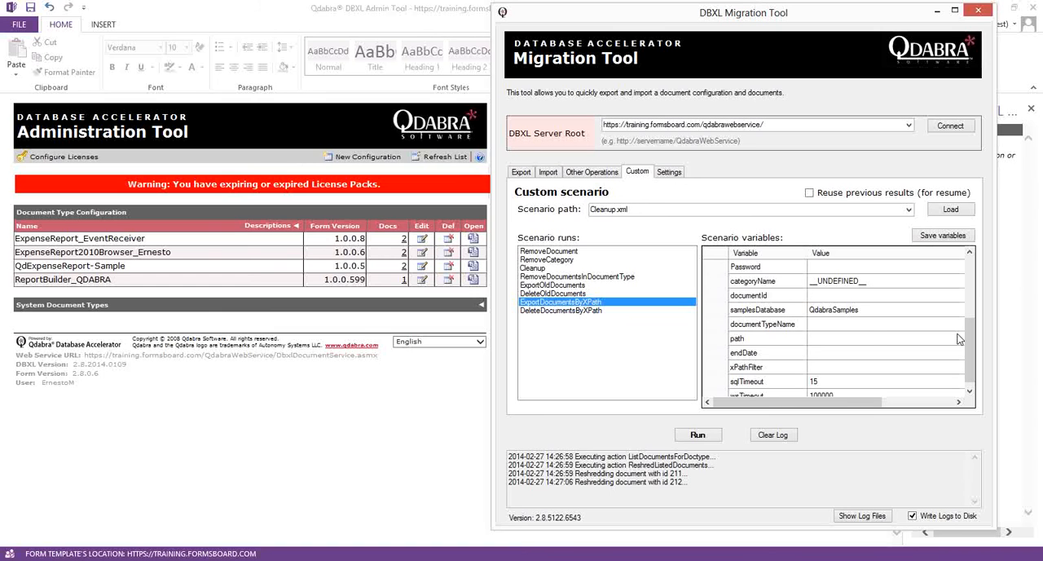
click(870, 339)
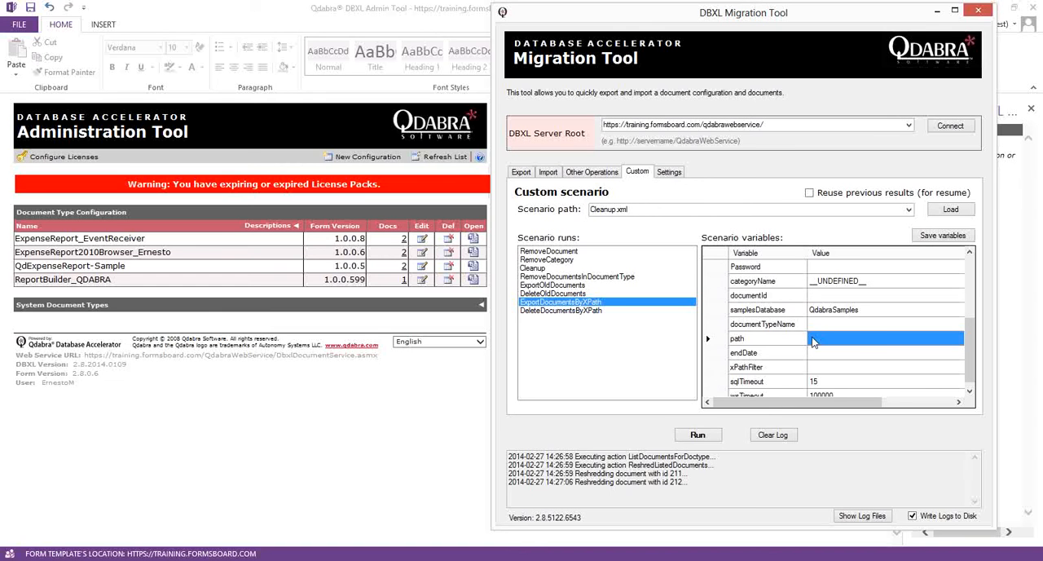
click(736, 340)
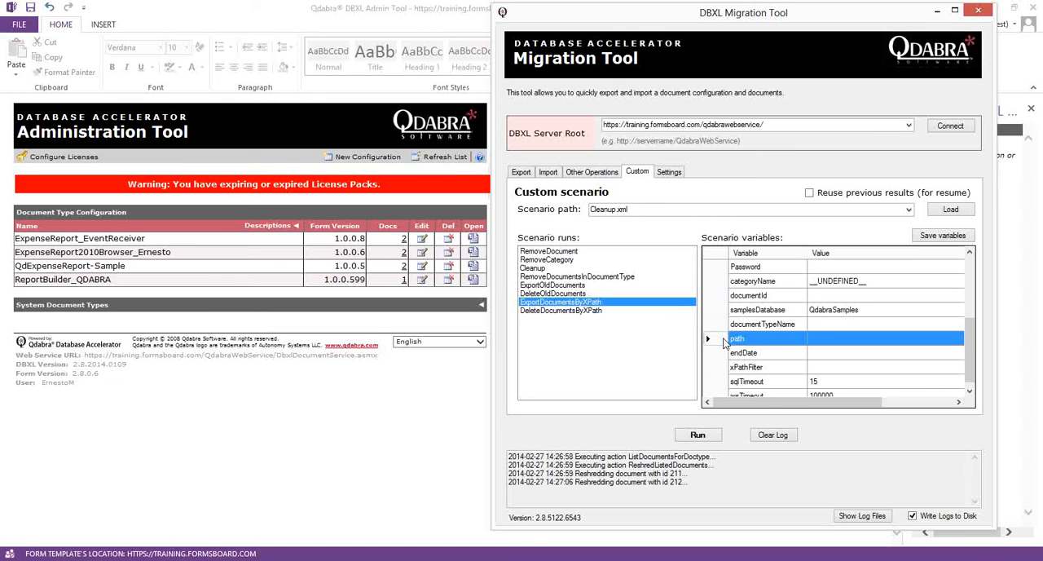
click(578, 311)
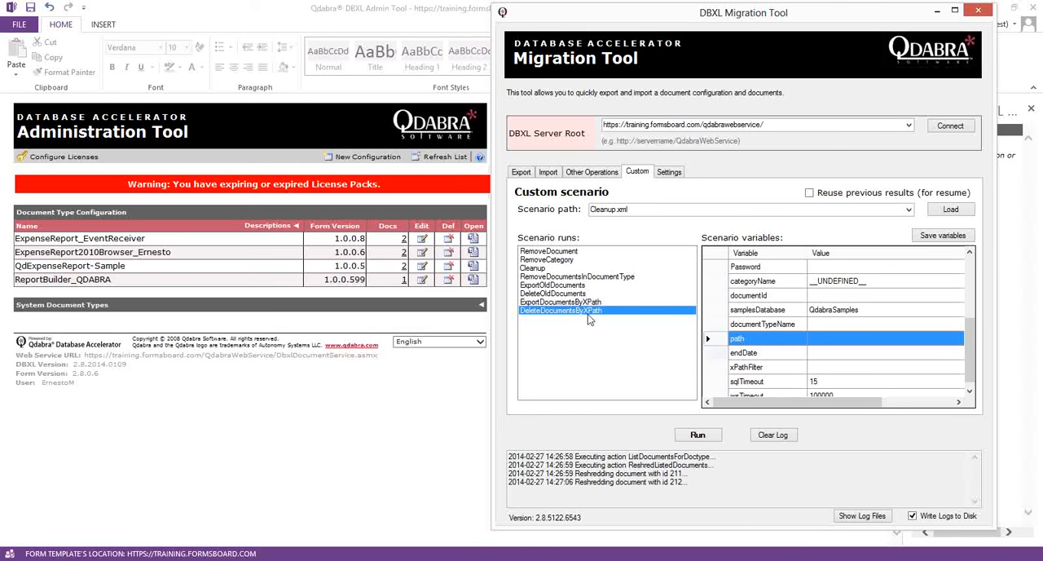
- Select the RemoveDocument run and its documentId variable, and review the available scenario files, keeping Cleanup.xml selected
click(548, 253)
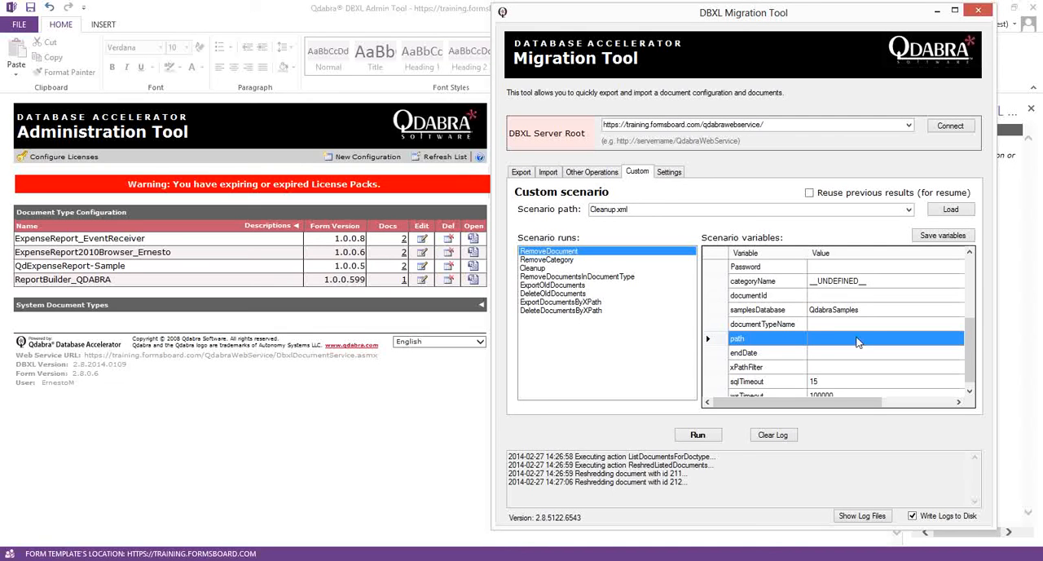
drag(969, 345, 972, 332)
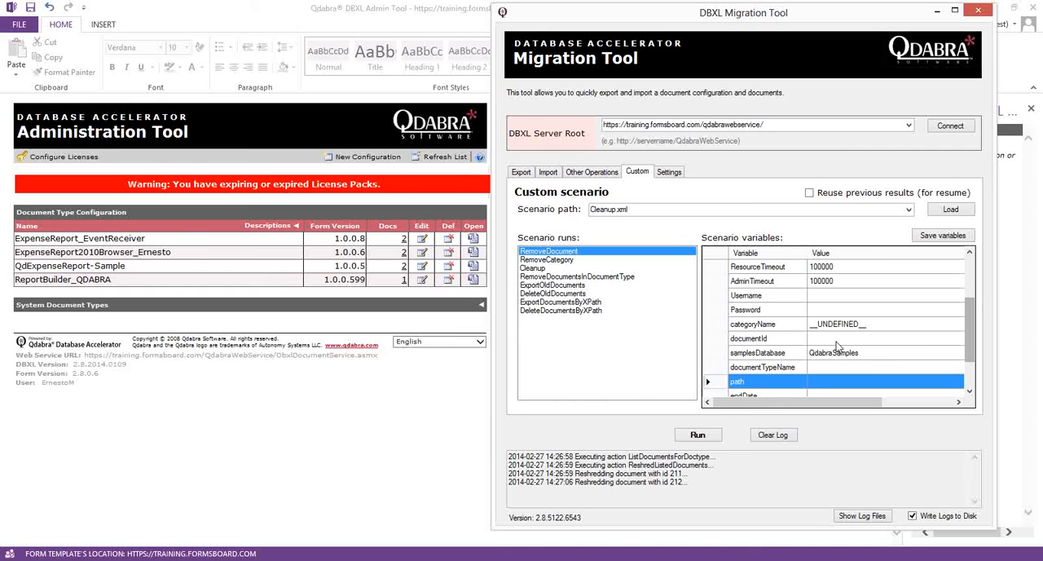
click(715, 338)
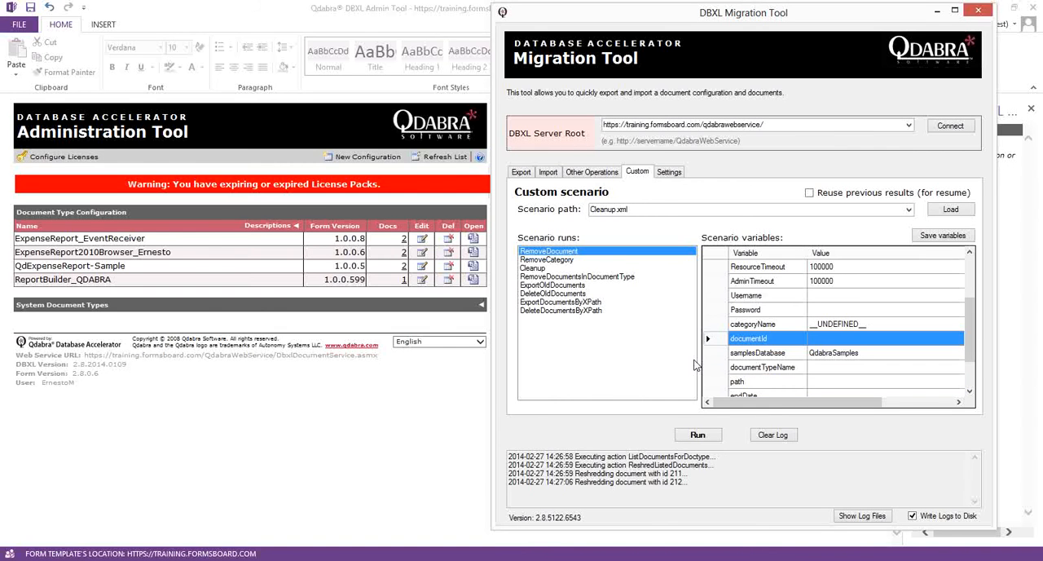
click(909, 210)
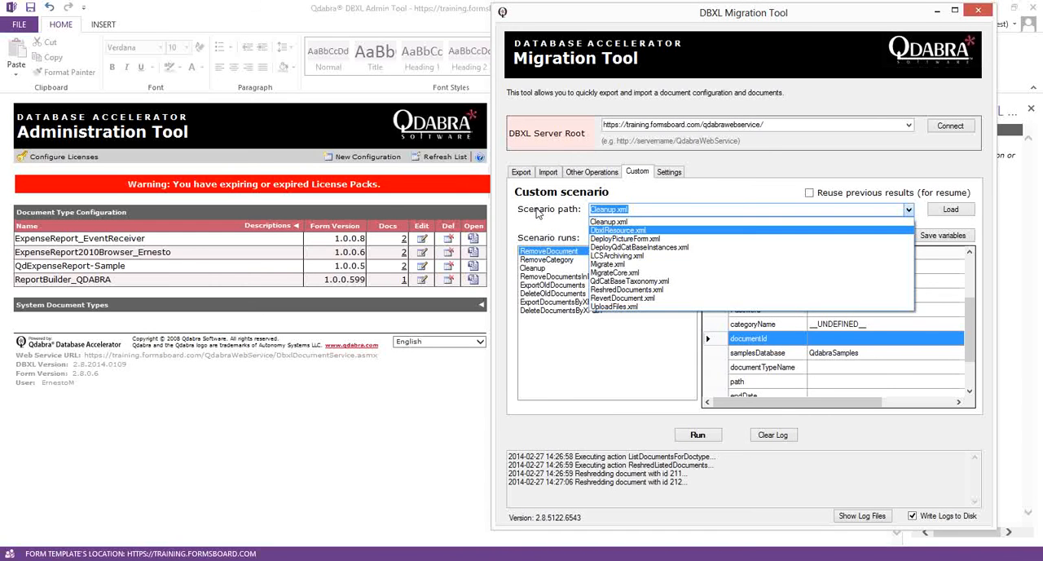
click(539, 210)
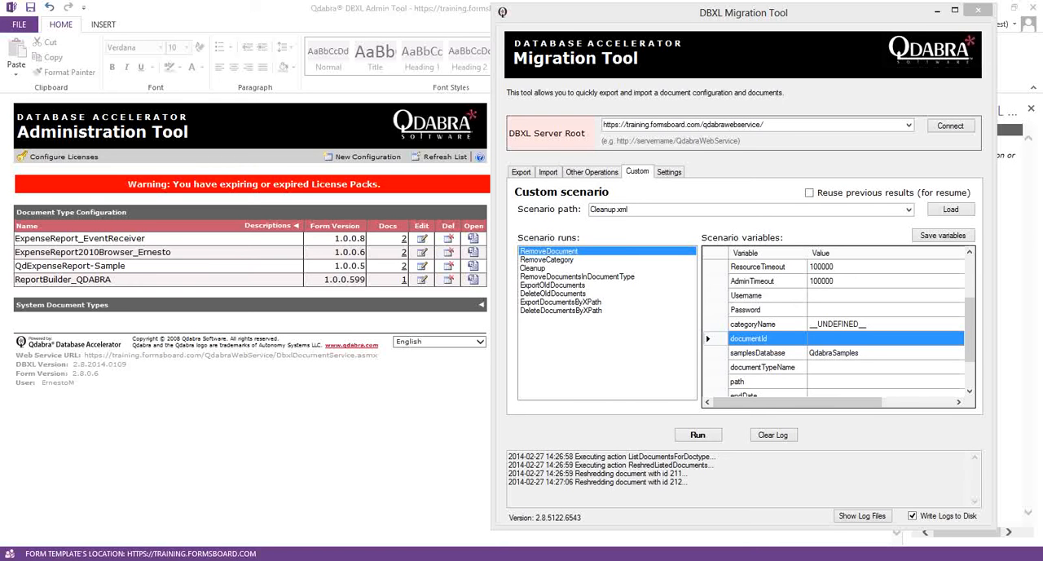
- Inspect the Transform and Migrate options and the transform file path under the other operations, and return to the custom scenario
click(615, 172)
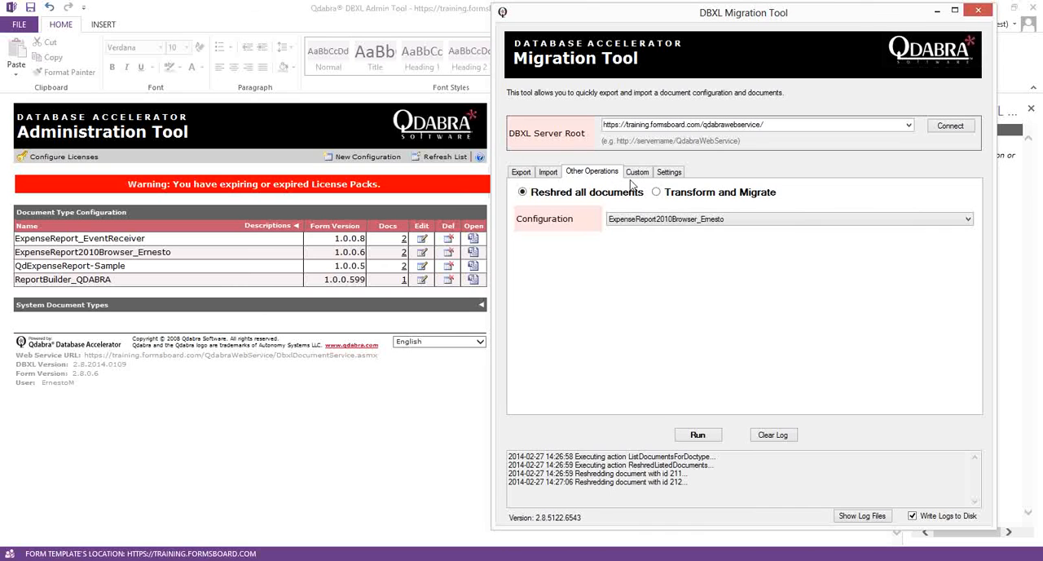
click(675, 193)
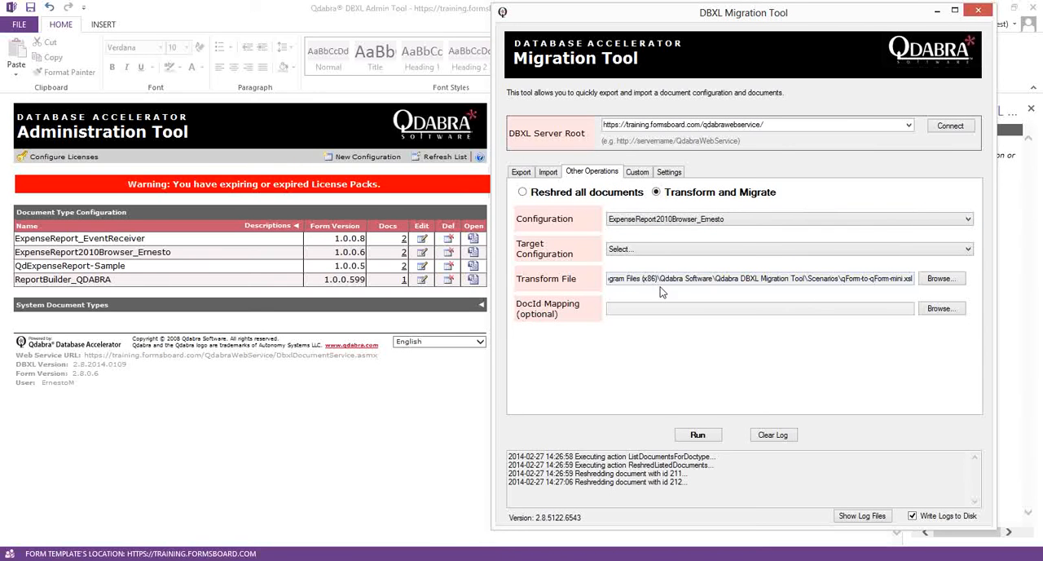
drag(707, 278, 1034, 277)
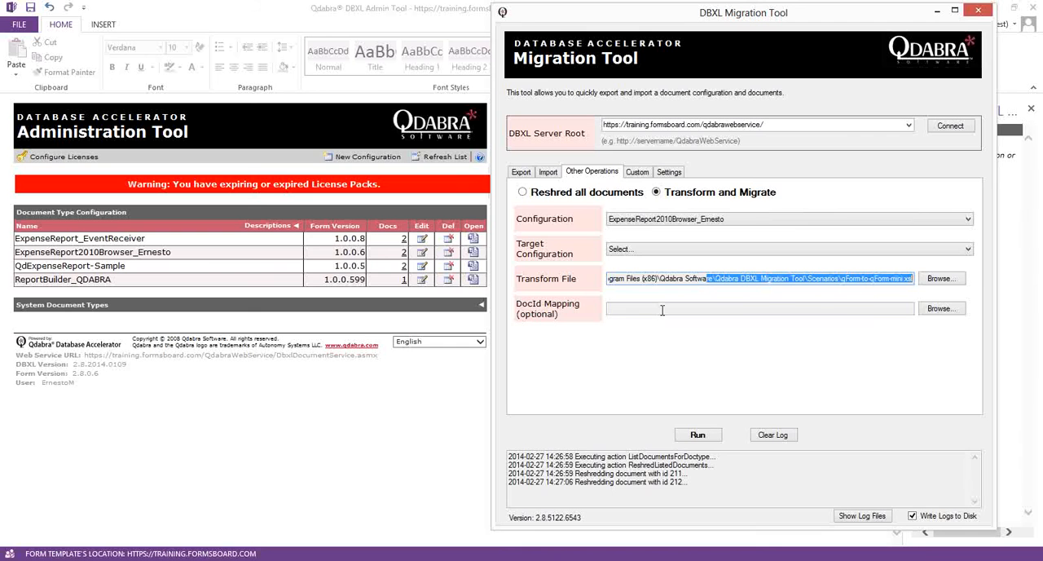
click(640, 172)
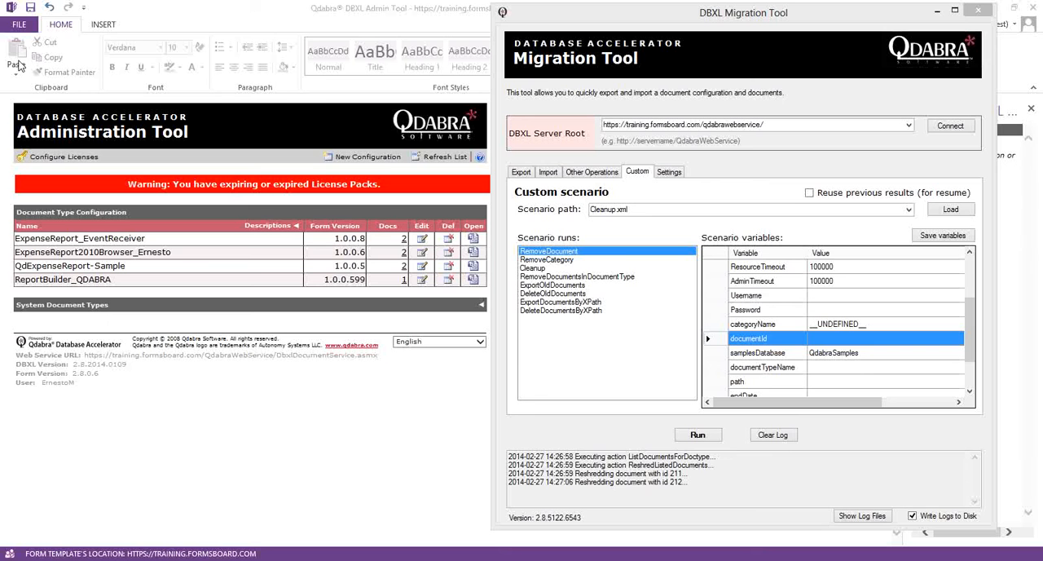
- Reposition the Migration Tool window and review the import settings of the ExpenseReport_EventReceiver configuration
drag(662, 21, 351, 31)
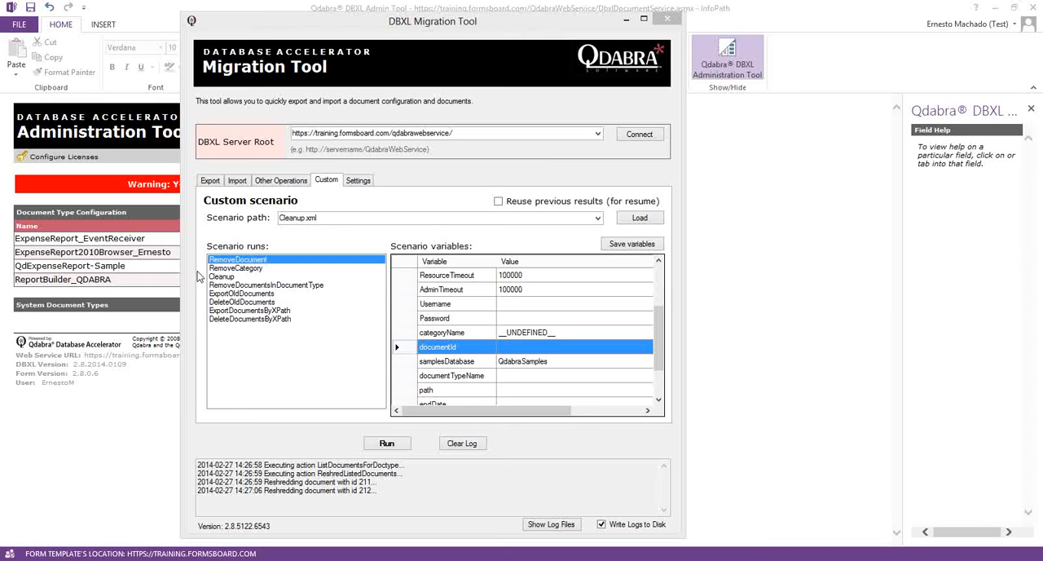
click(237, 181)
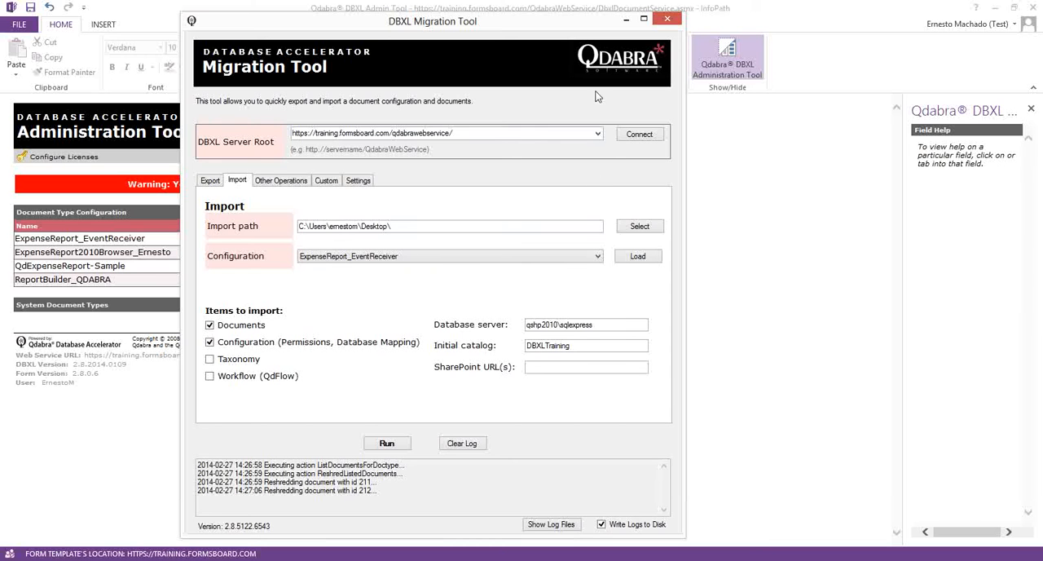
click(626, 19)
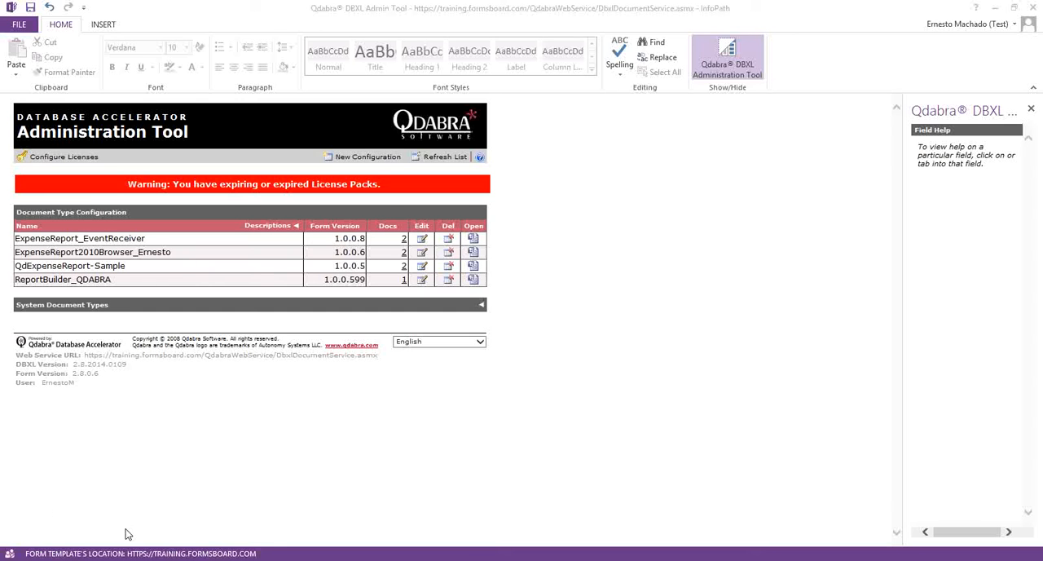
click(196, 559)
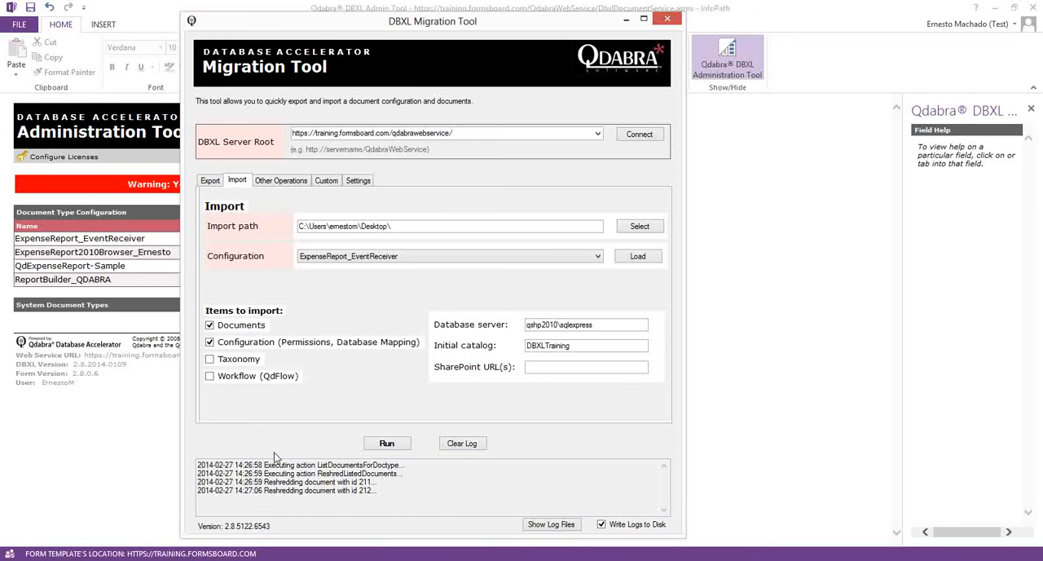
click(626, 18)
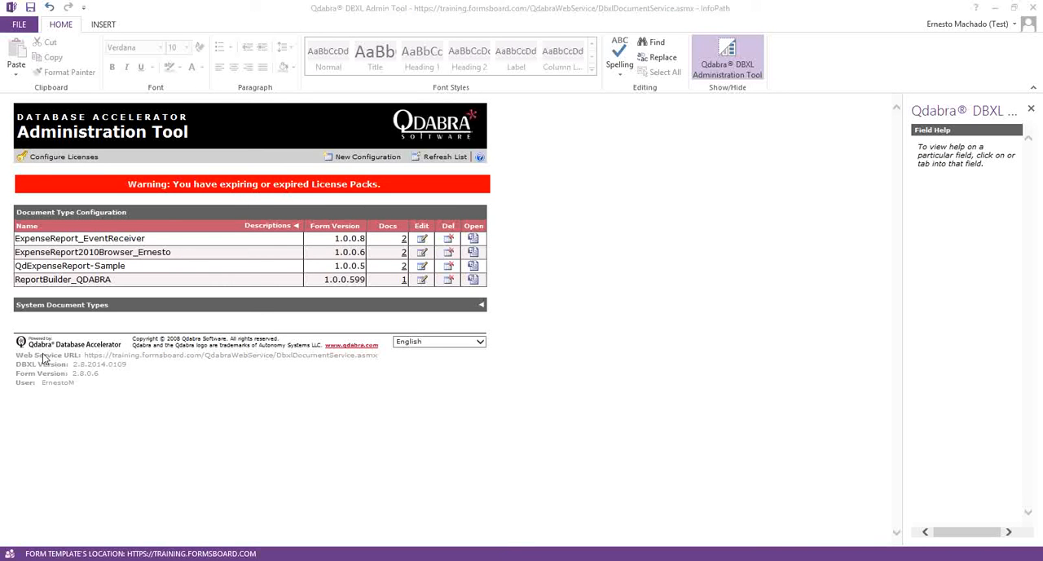
click(158, 558)
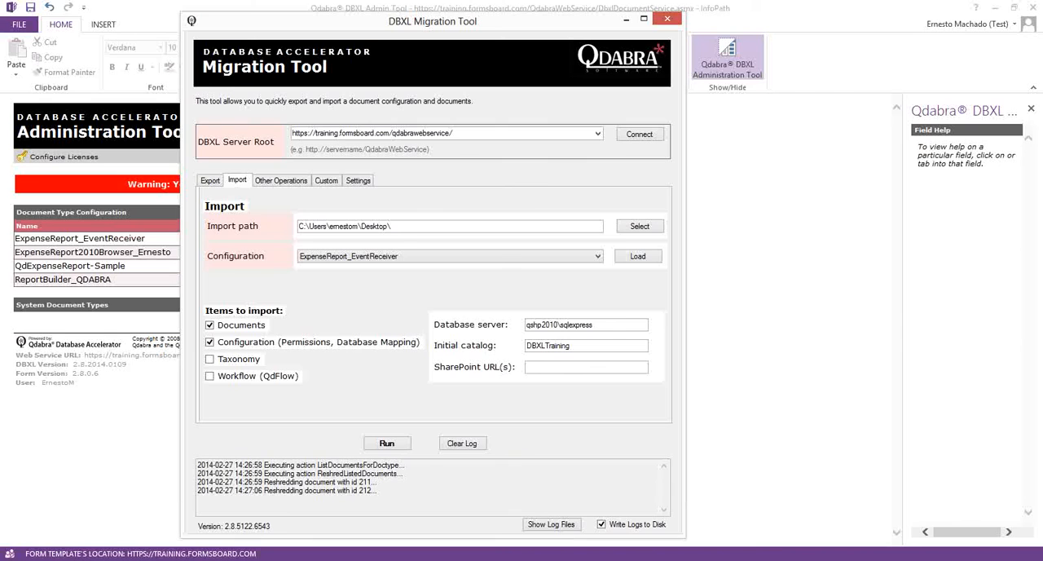
- Switch to the web browser and open the SharePoint 2013 training site, signing in with the saved credentials
click(281, 558)
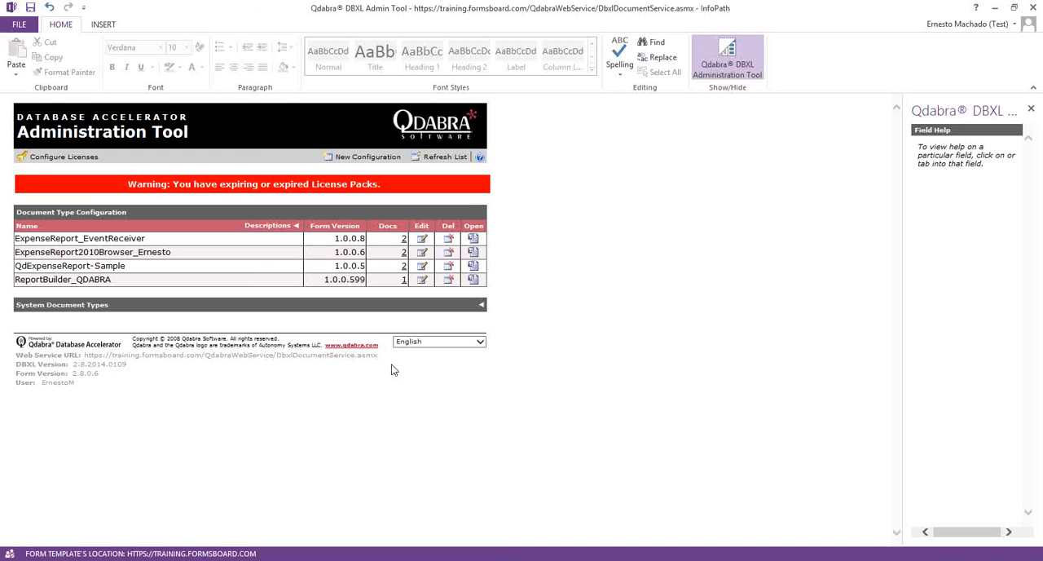
click(995, 7)
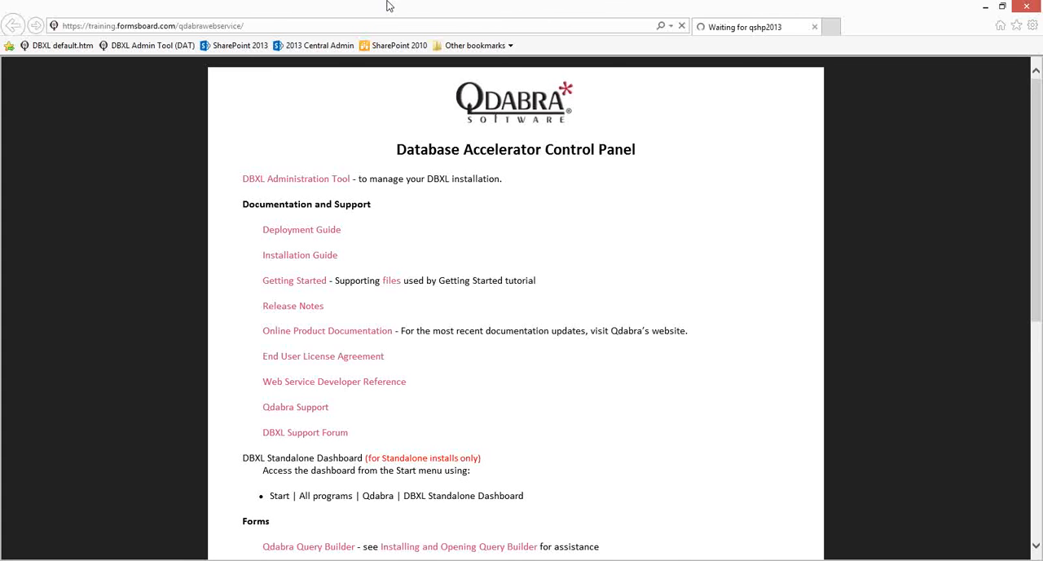
click(241, 45)
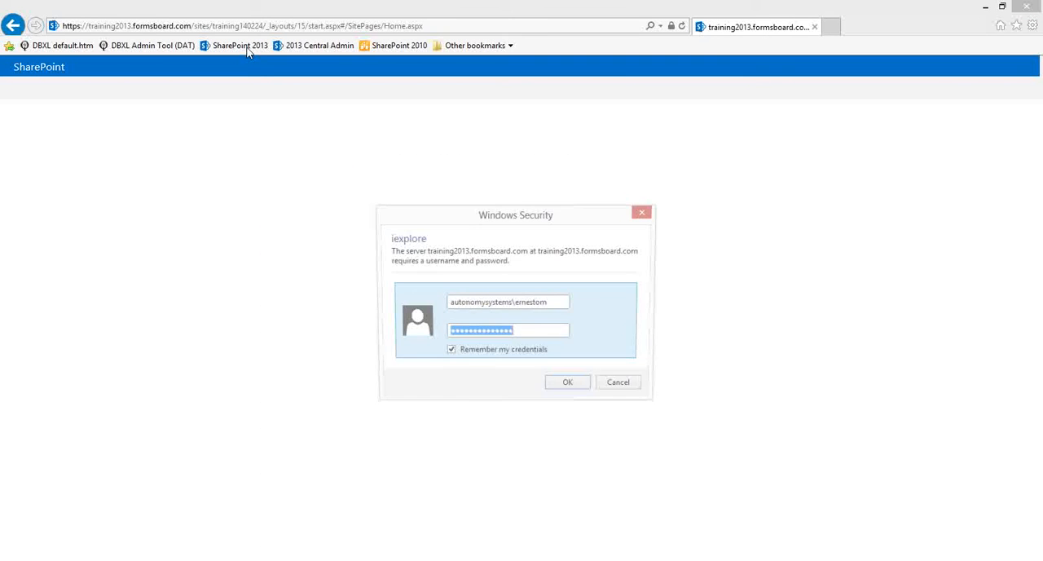
key(Return)
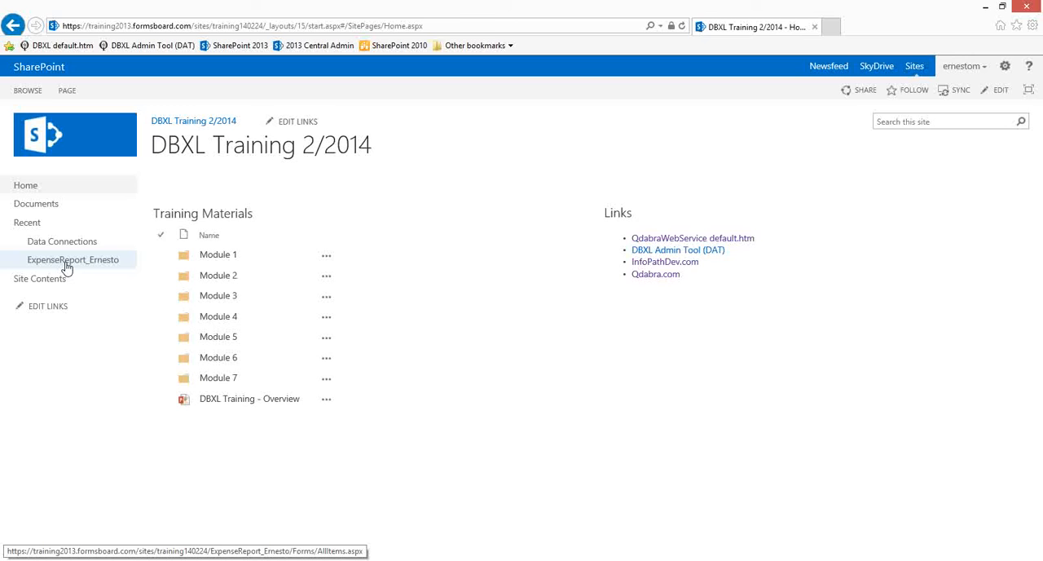
- Open the ExpenseReport form library, look over its file and library commands, and open the library with Explorer
click(63, 261)
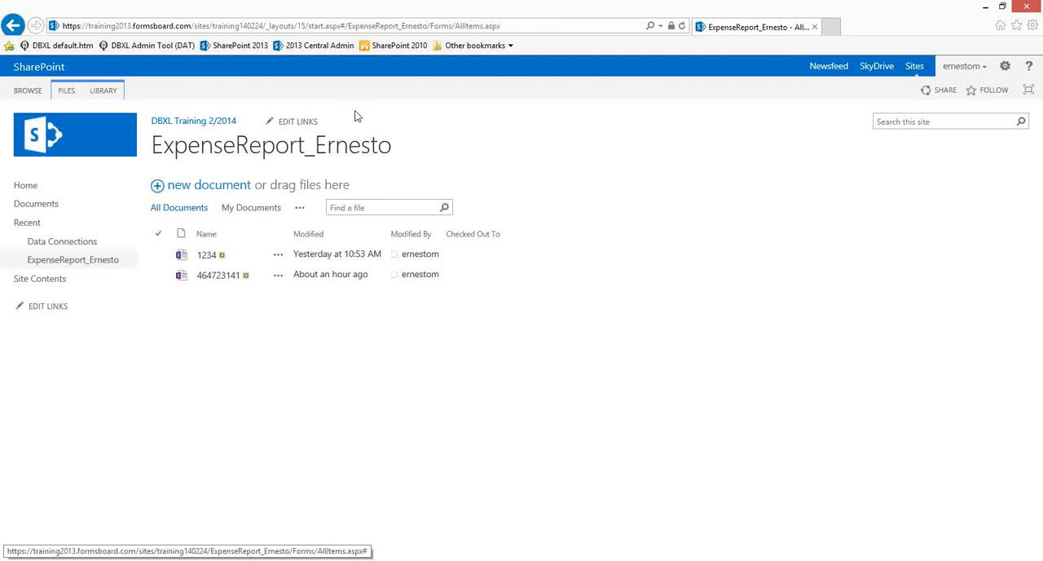
click(103, 90)
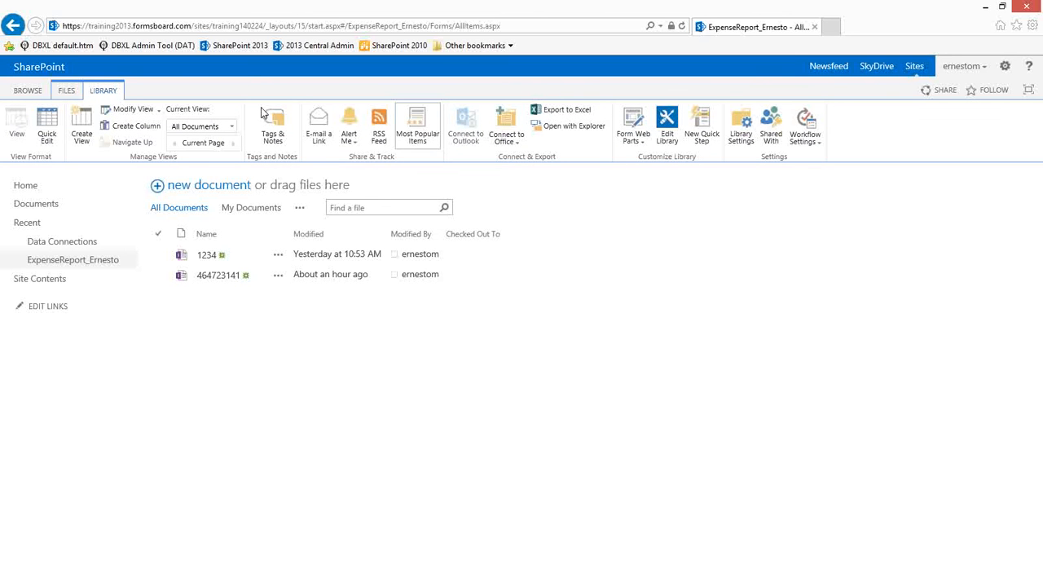
click(66, 91)
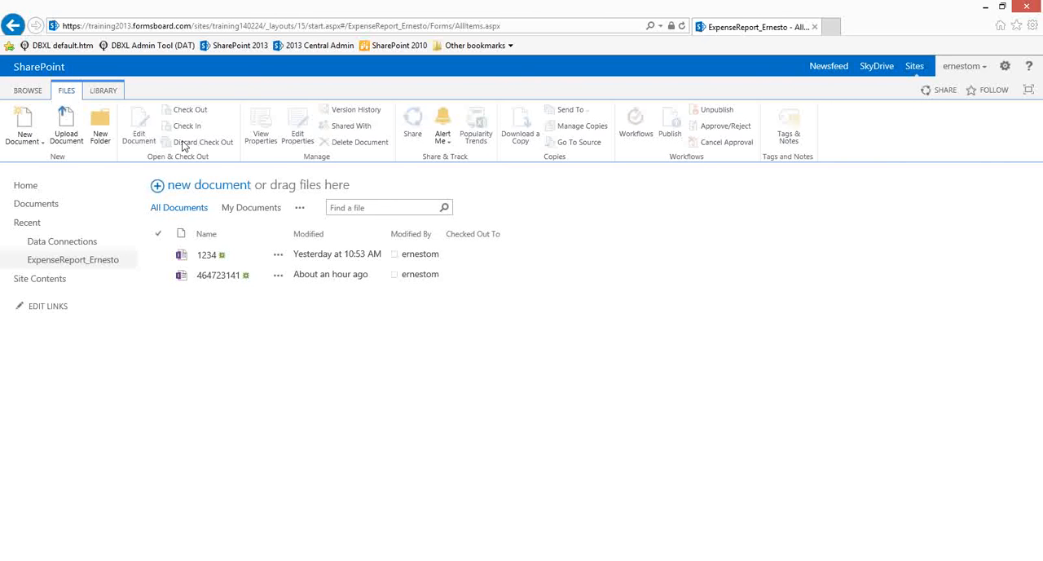
click(91, 89)
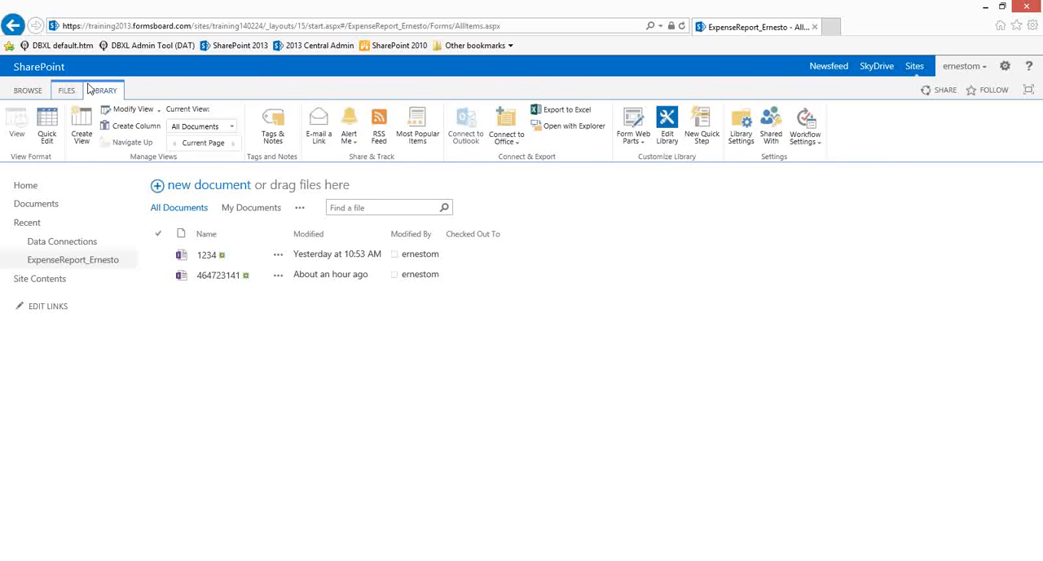
click(582, 132)
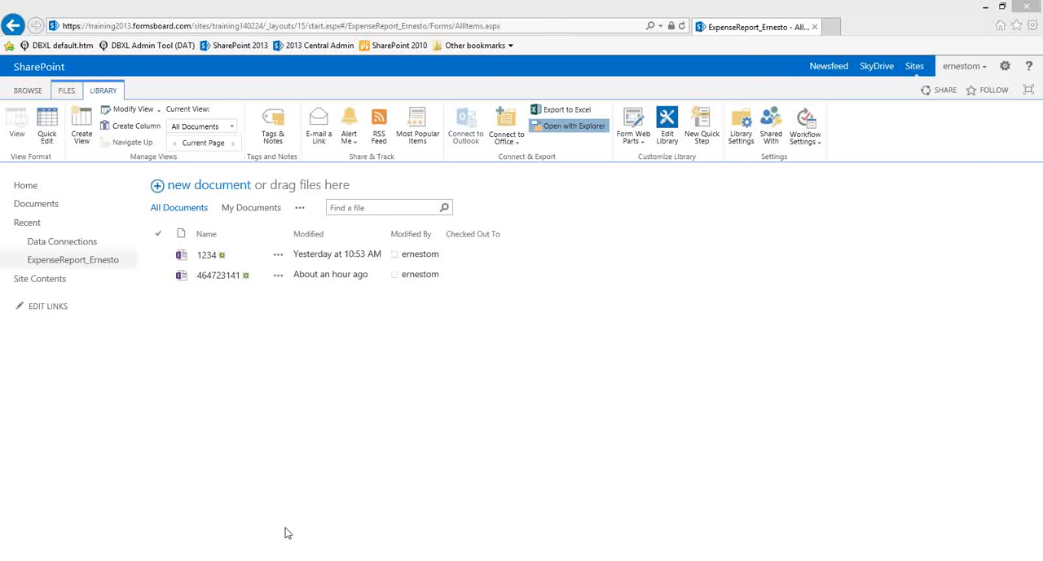
- Check the ExpenseReport2010Browser document catalog entry in the Administration Tool, start loading SharePoint 2010 in the browser, and return to the Administration Tool
key(alt+Tab)
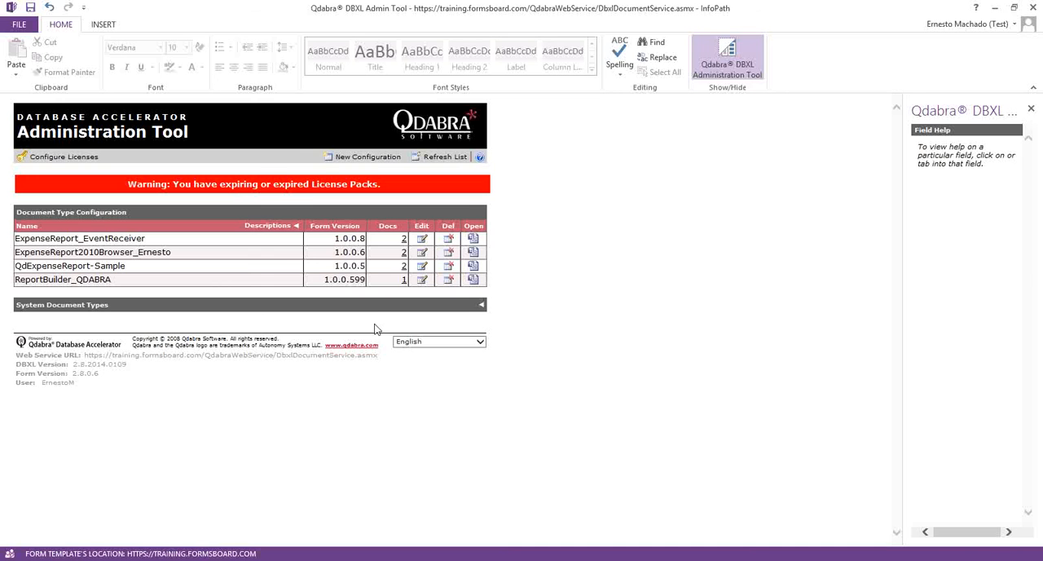
click(403, 255)
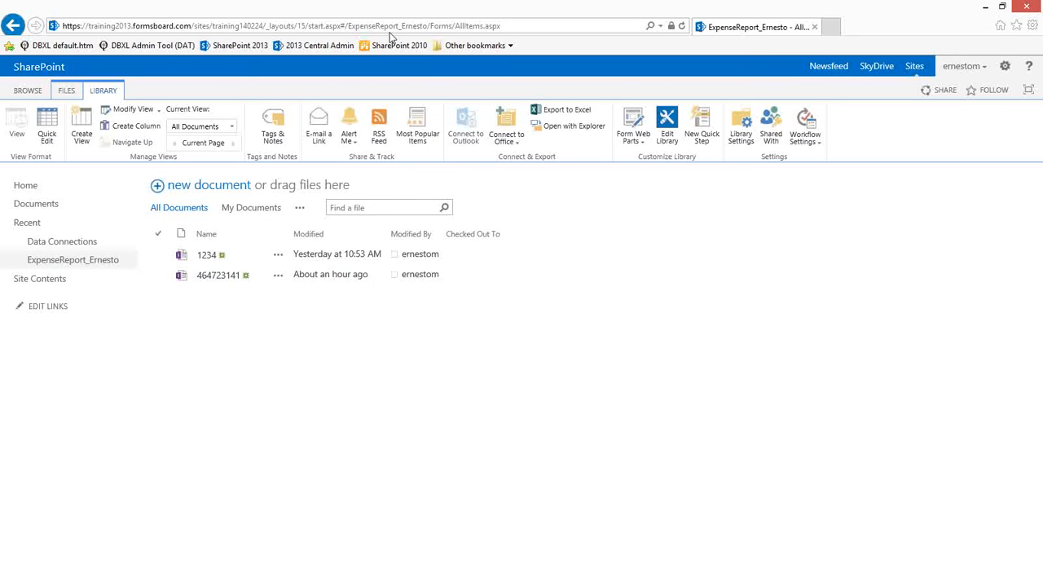
click(394, 46)
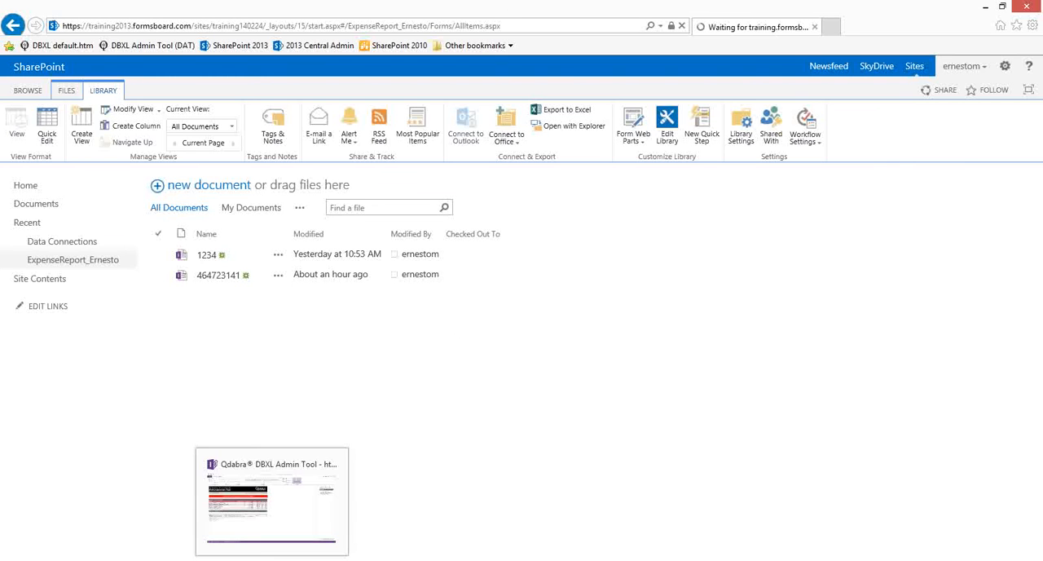
click(273, 466)
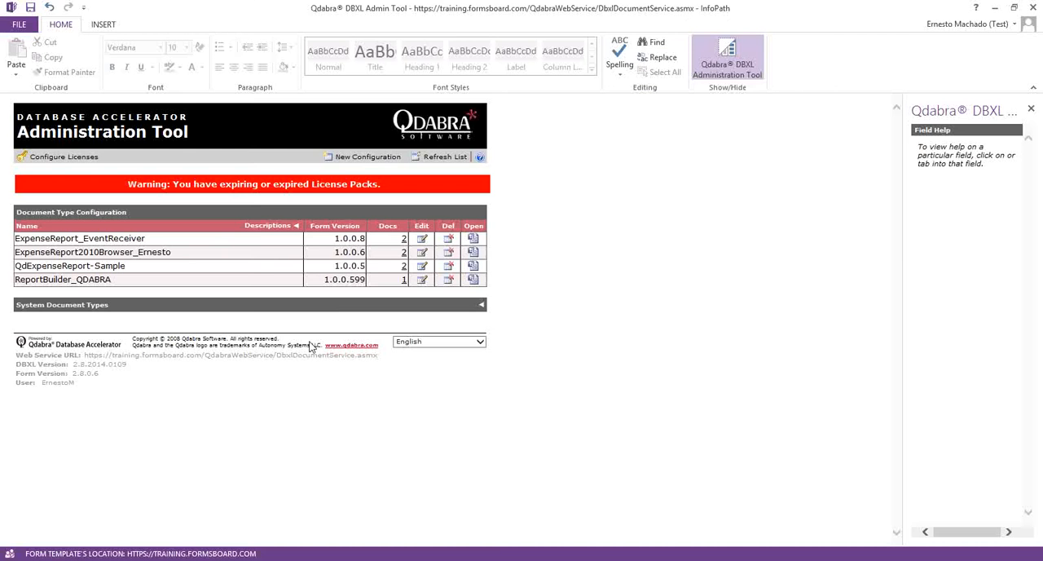
- List the ExpenseReport2010Browser documents, then close the Explorer window and open the second ExpenseReport library from the SharePoint 2010 site content
click(404, 253)
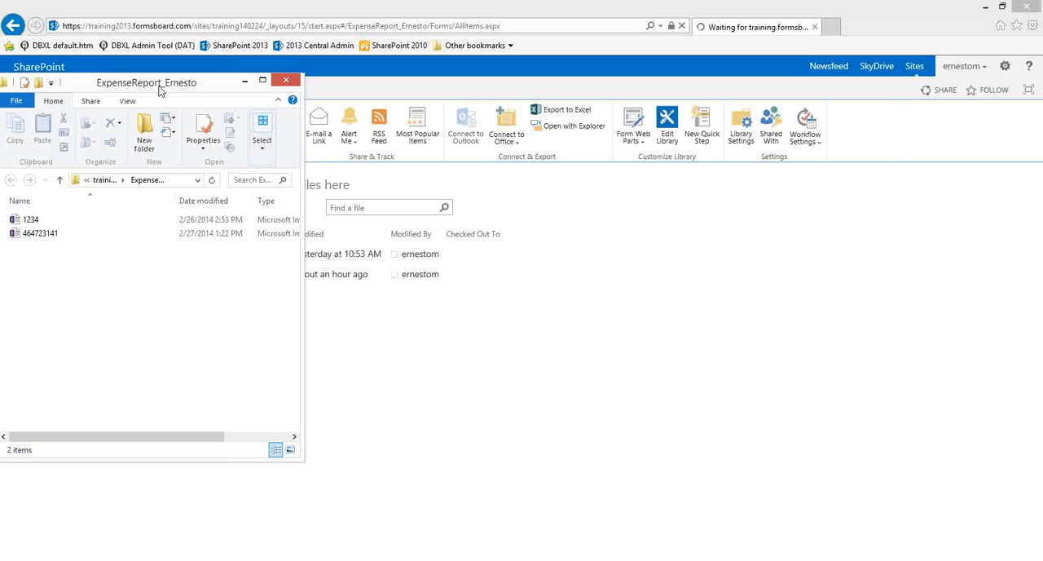
click(287, 80)
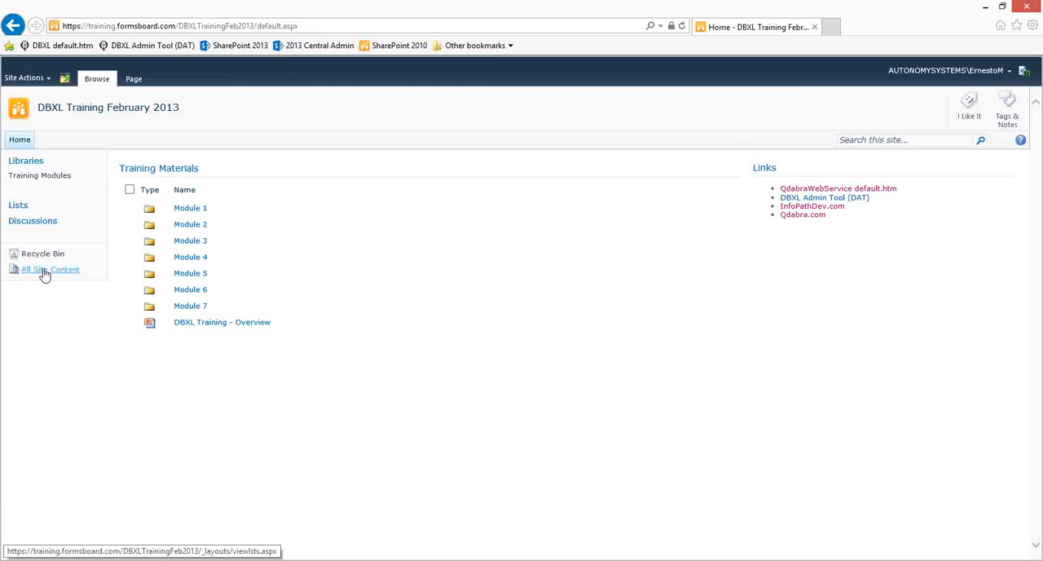
click(45, 271)
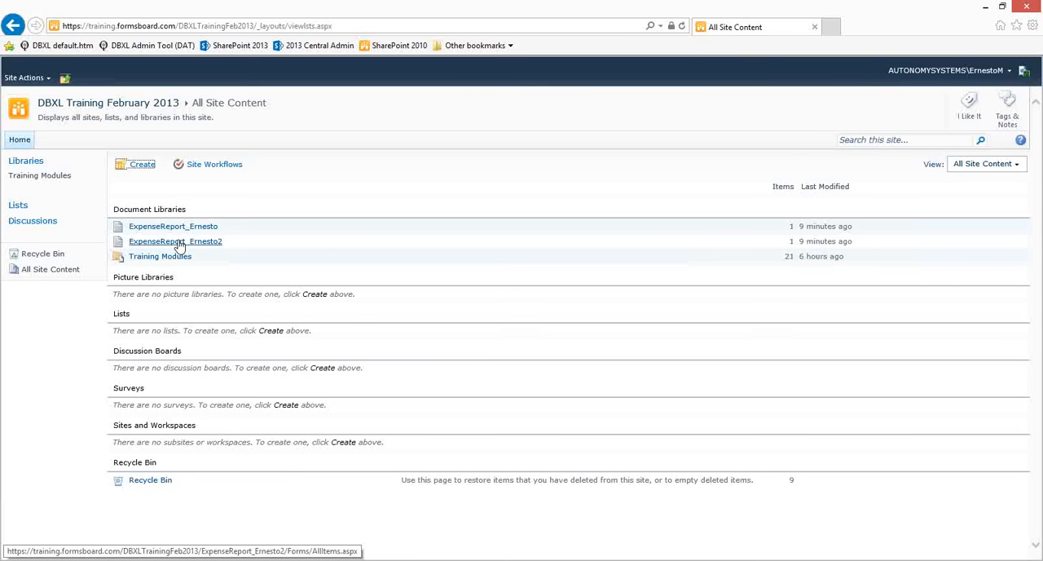
click(179, 242)
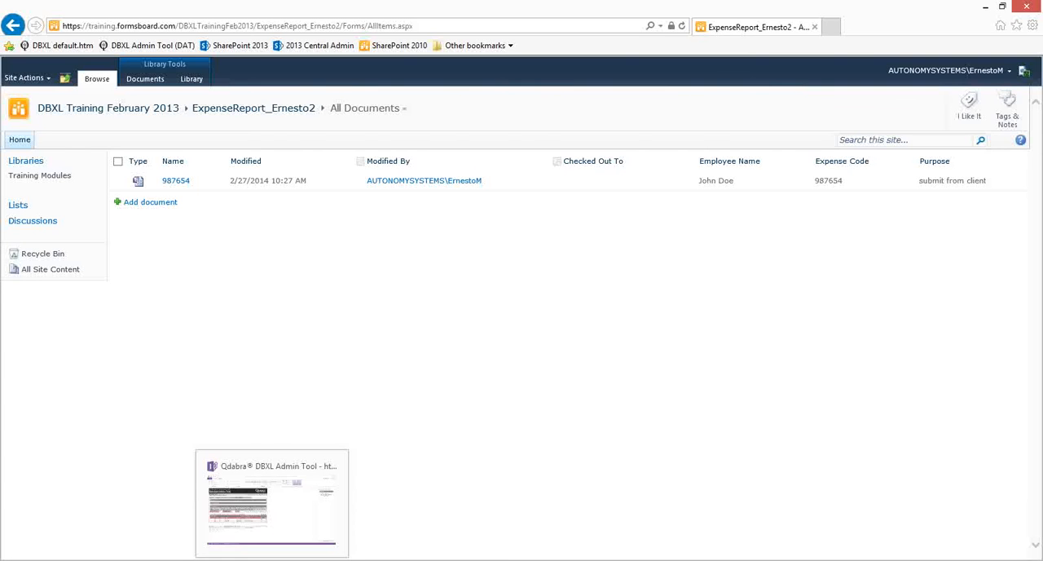
- Return to the Administration Tool and remove the second library mapping from the ExpenseReport2010Browser SharePoint settings
click(289, 547)
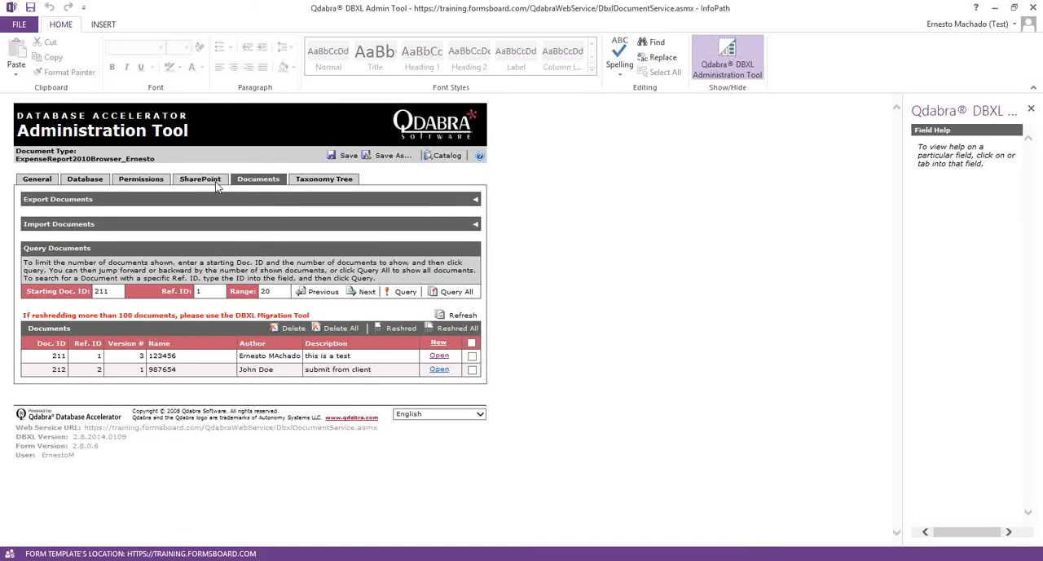
click(217, 181)
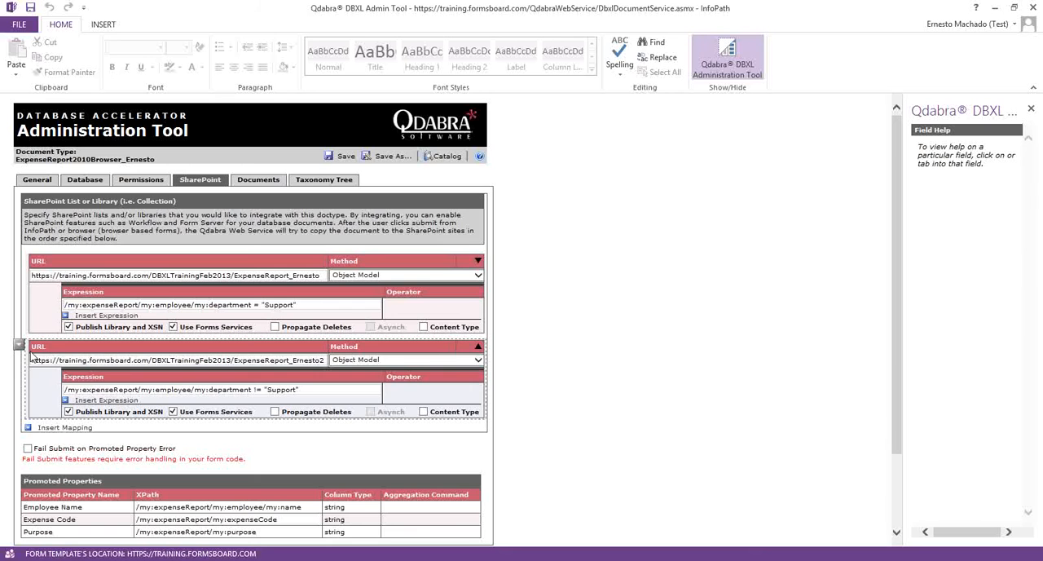
click(17, 345)
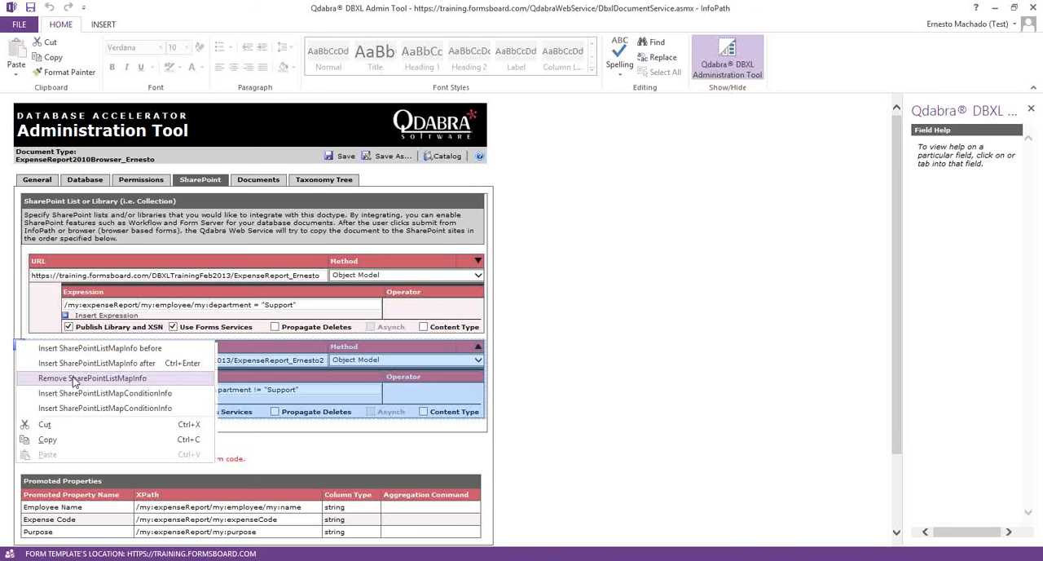
click(73, 379)
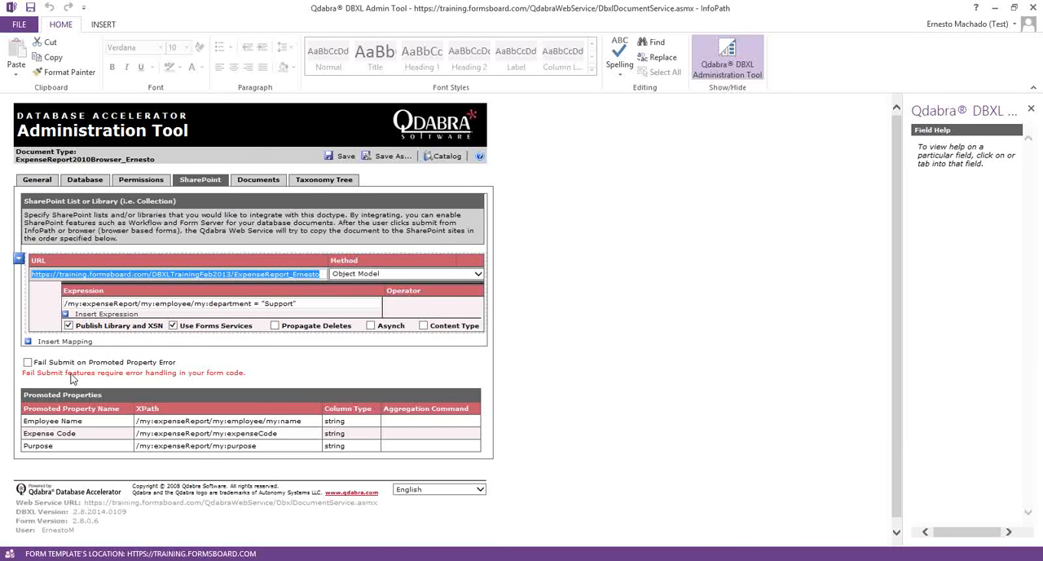
- Try to save the document type with the remaining library mapping's department expression left blank
click(316, 303)
drag(318, 303, 66, 303)
key(BackSpace)
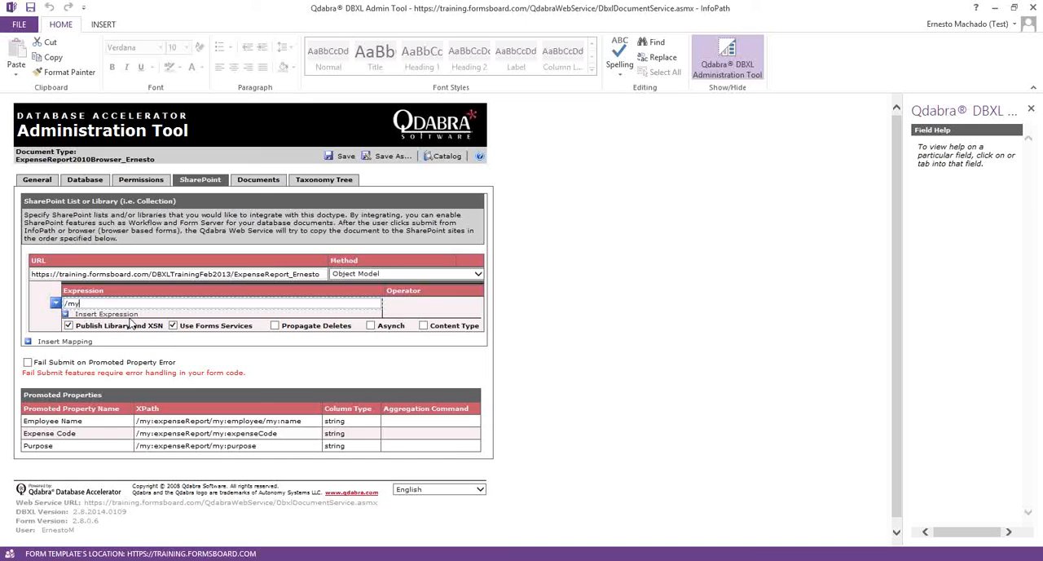
click(344, 156)
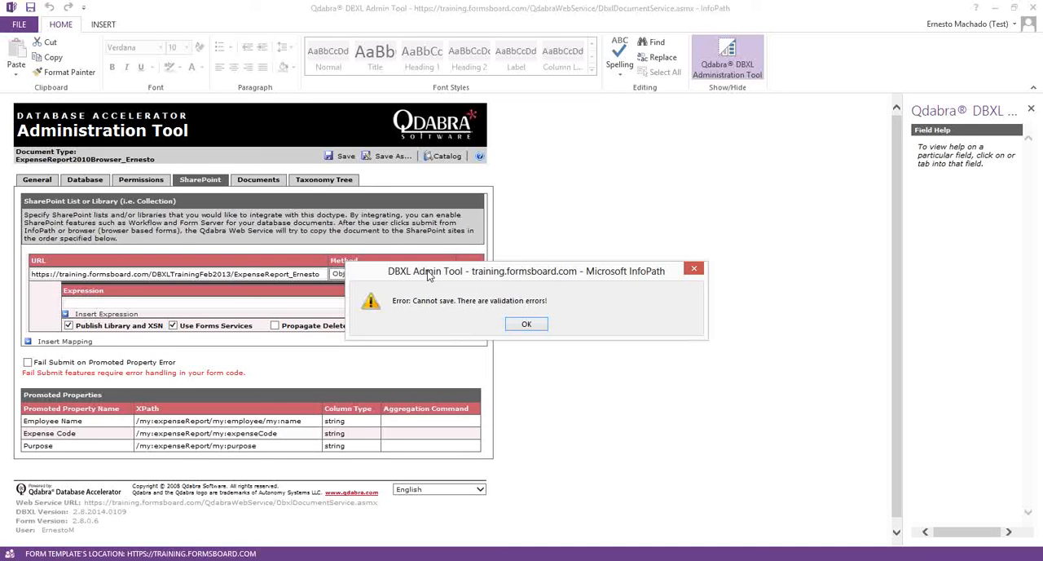
click(530, 323)
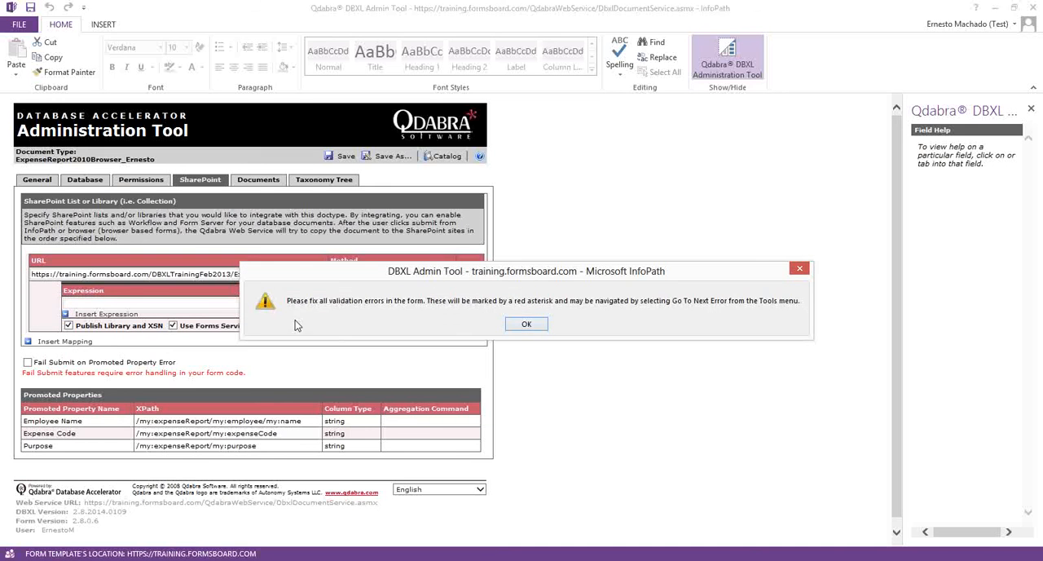
click(527, 326)
- Remove the department condition entry from the remaining library mapping and save the document type
click(56, 304)
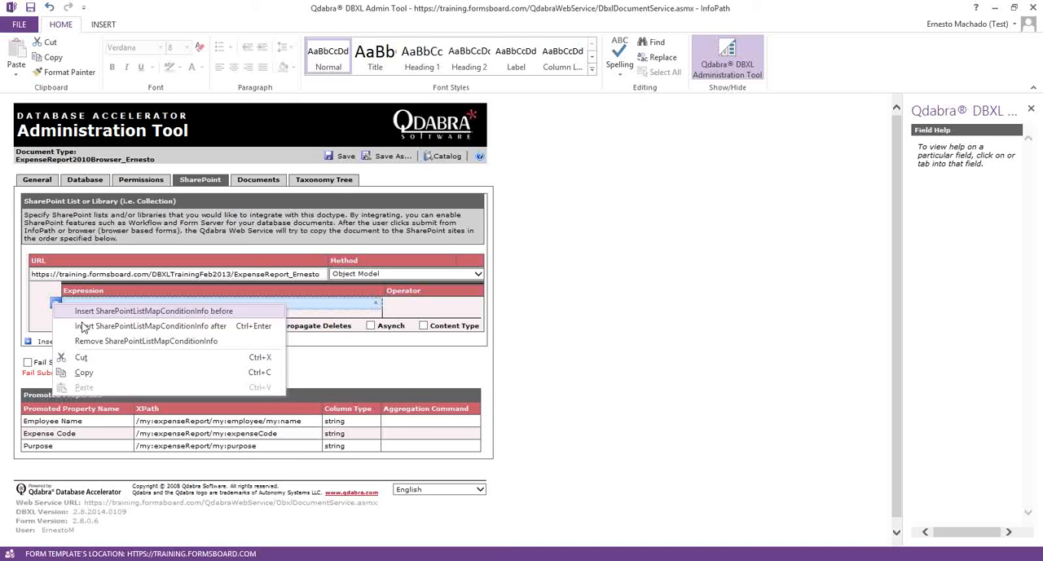
click(84, 343)
click(341, 155)
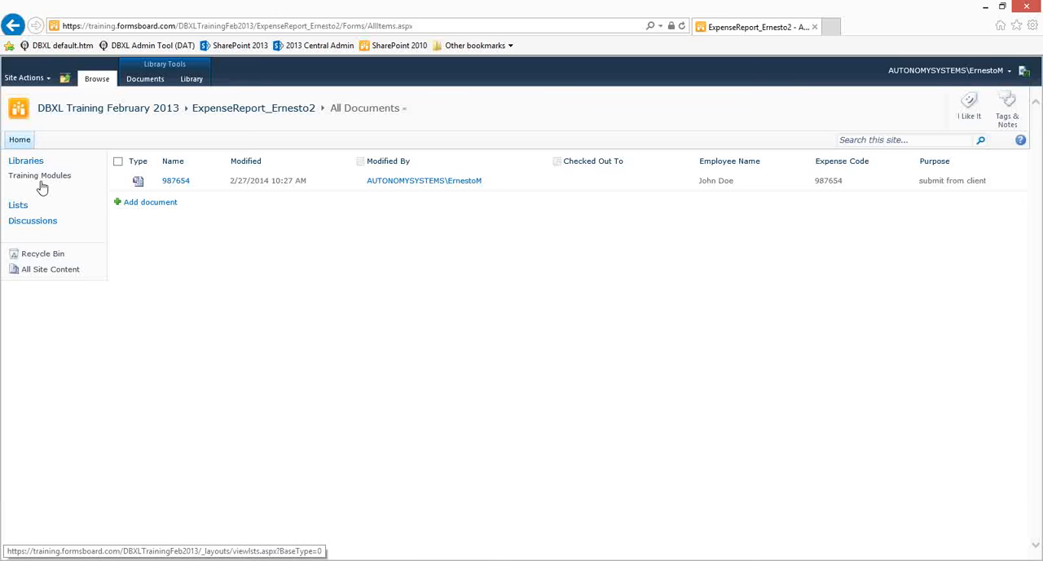
- Open the first ExpenseReport library in the browser, then return to the Administration Tool and dismiss the save message
click(11, 23)
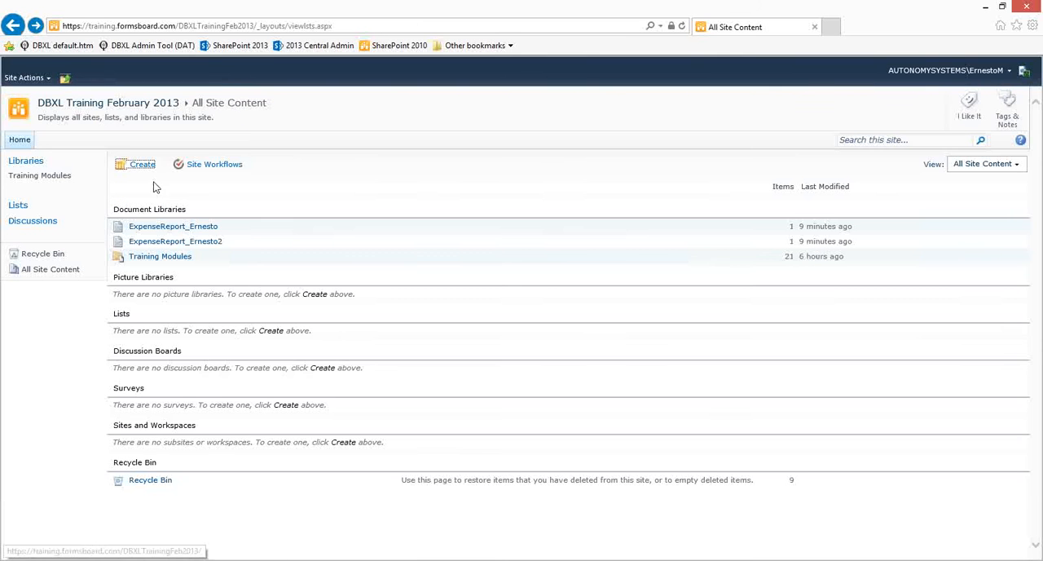
click(173, 228)
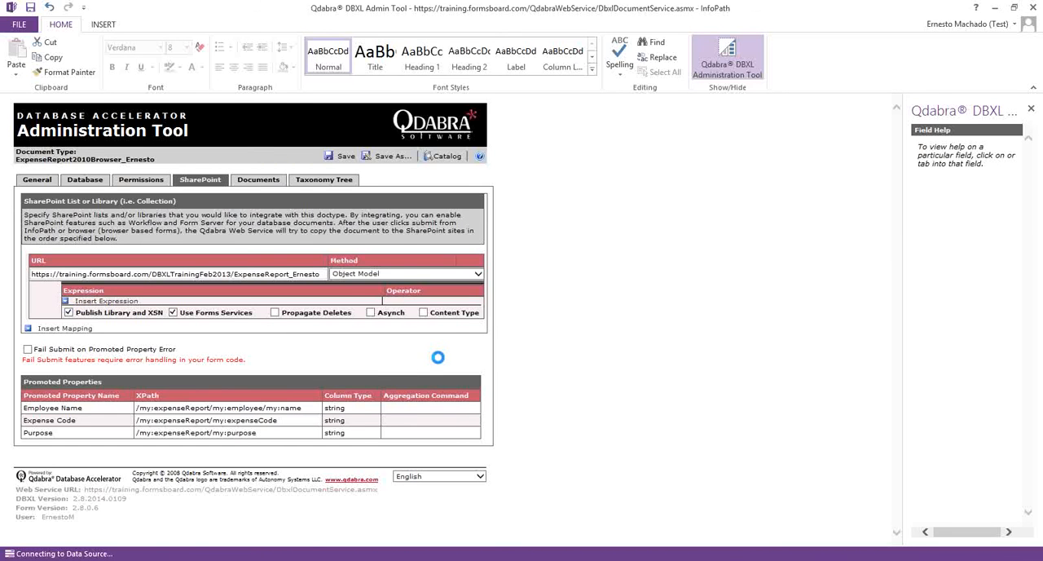
click(534, 326)
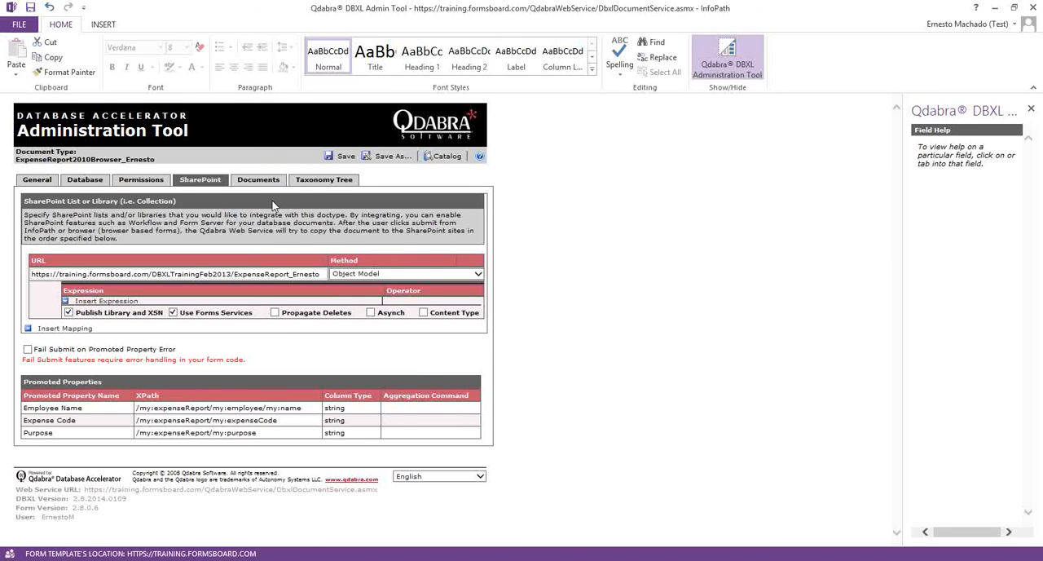
- Reshred all documents of the ExpenseReport2010Browser document type and refresh the first ExpenseReport library in the browser
click(258, 179)
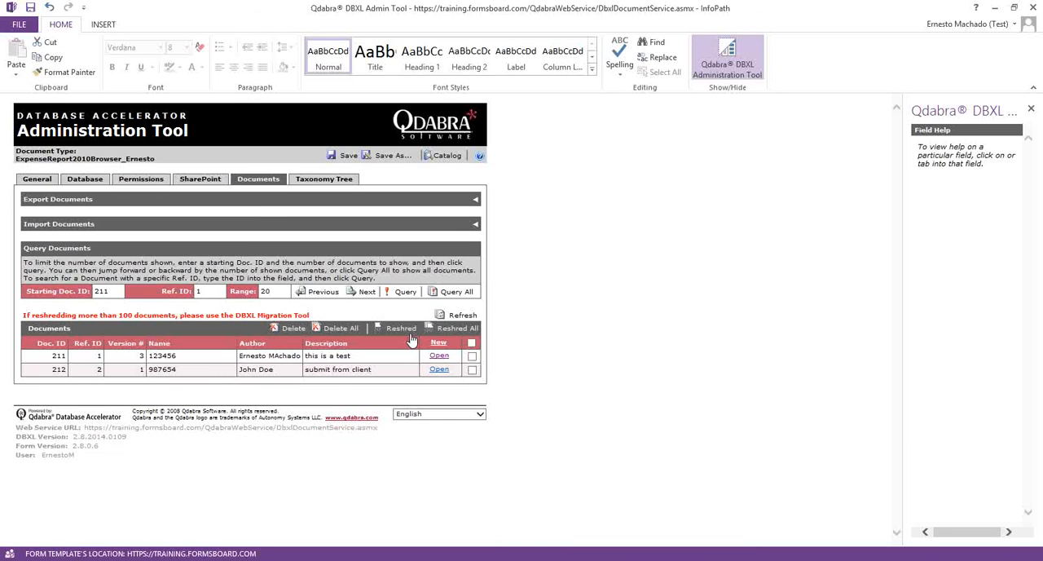
click(442, 326)
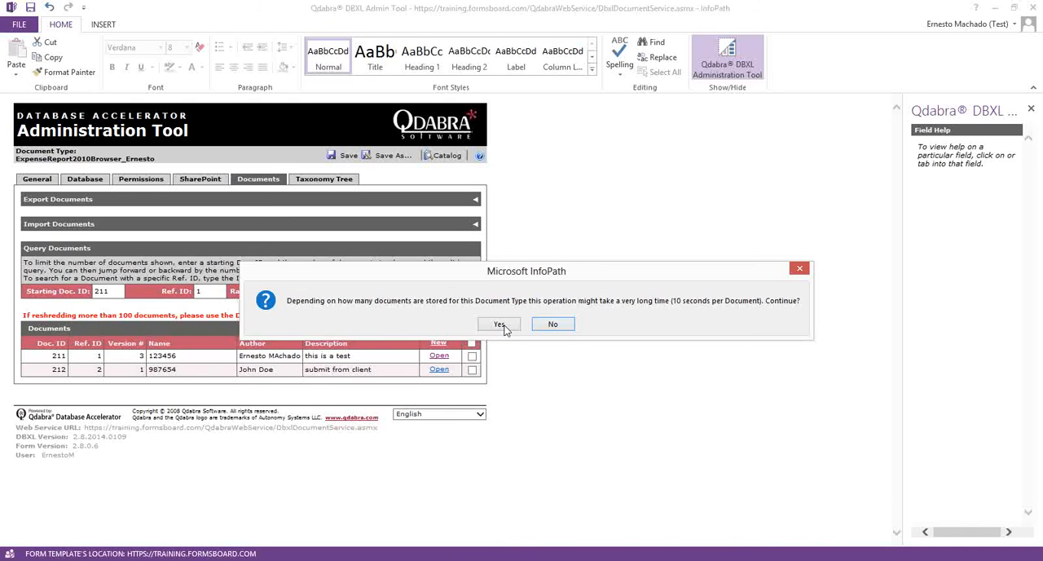
click(500, 326)
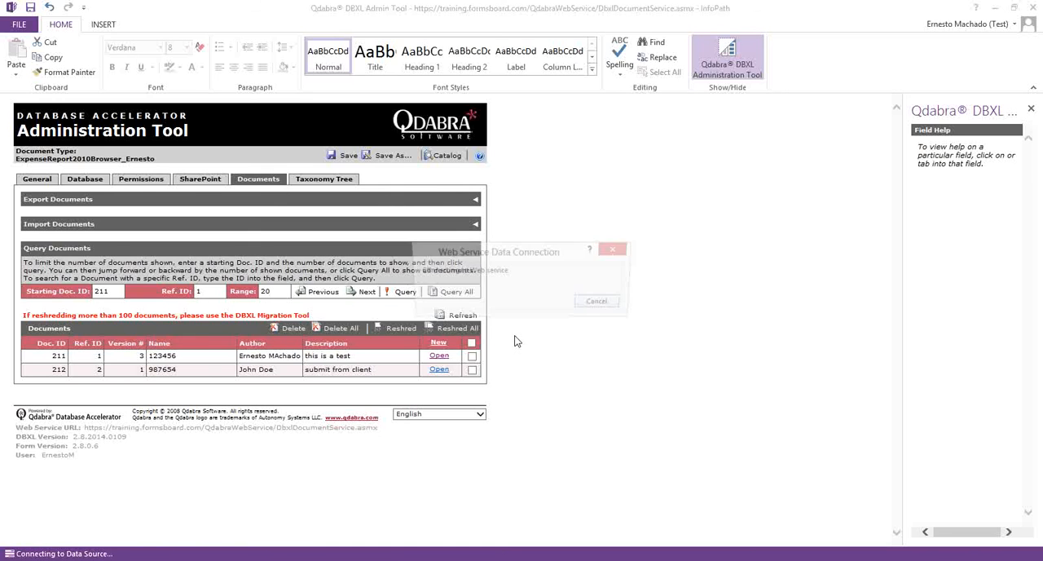
click(527, 325)
key(alt+Tab)
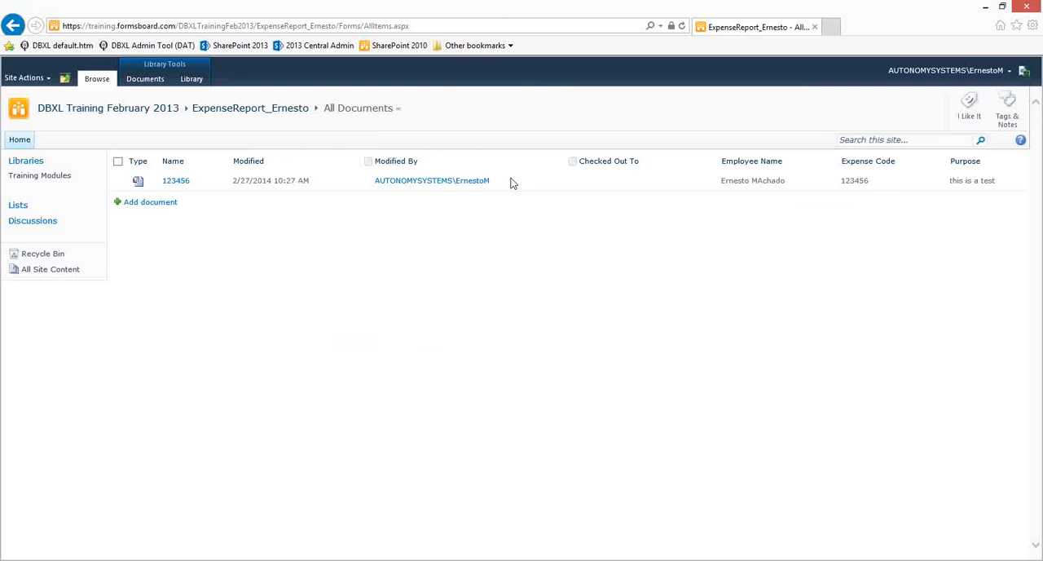
click(681, 25)
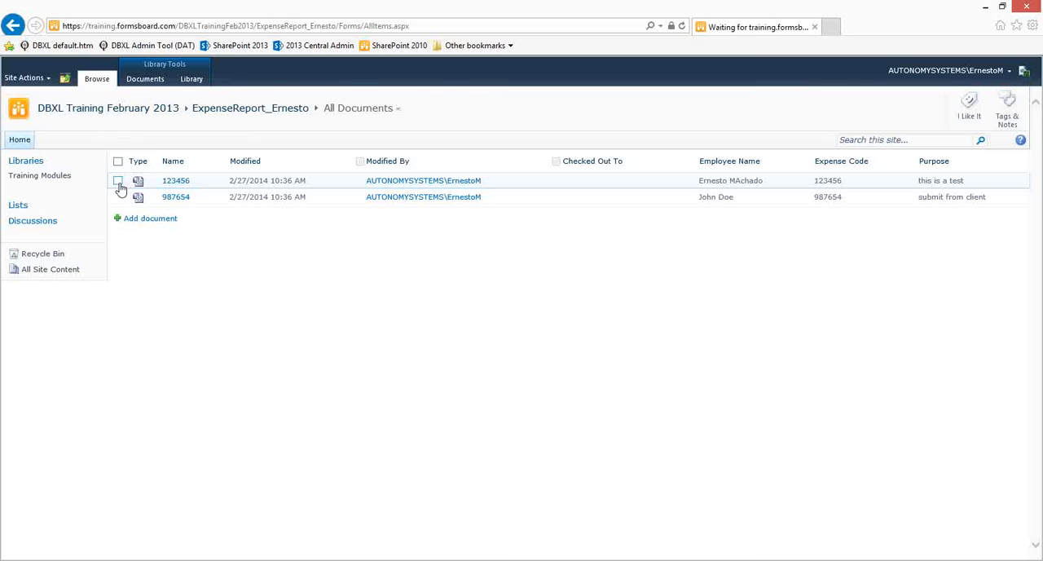
- Download and save a copy of the 123456 form from the ExpenseReport library
click(222, 181)
mouse_move(187, 302)
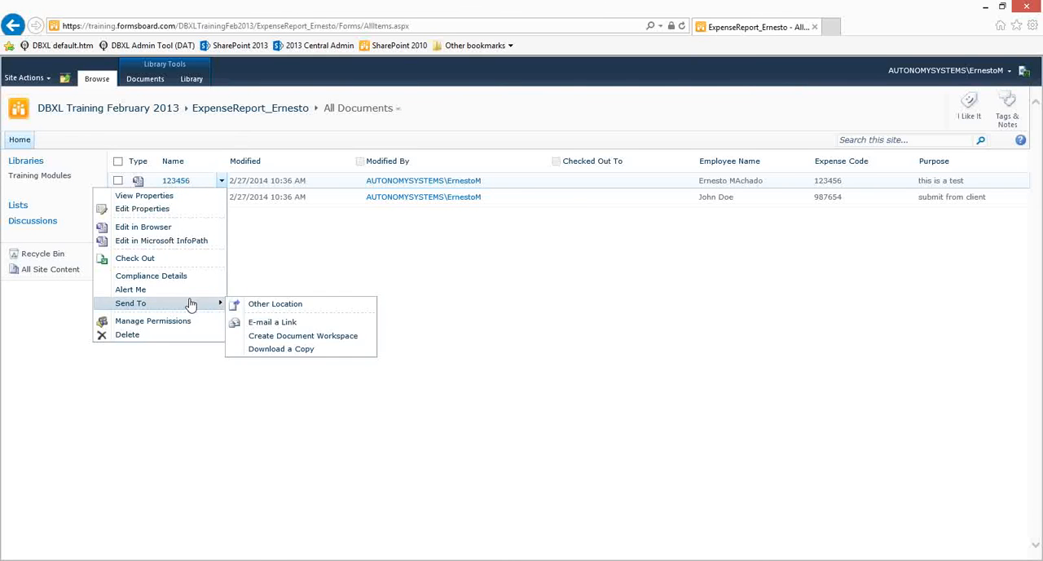
click(279, 351)
click(730, 548)
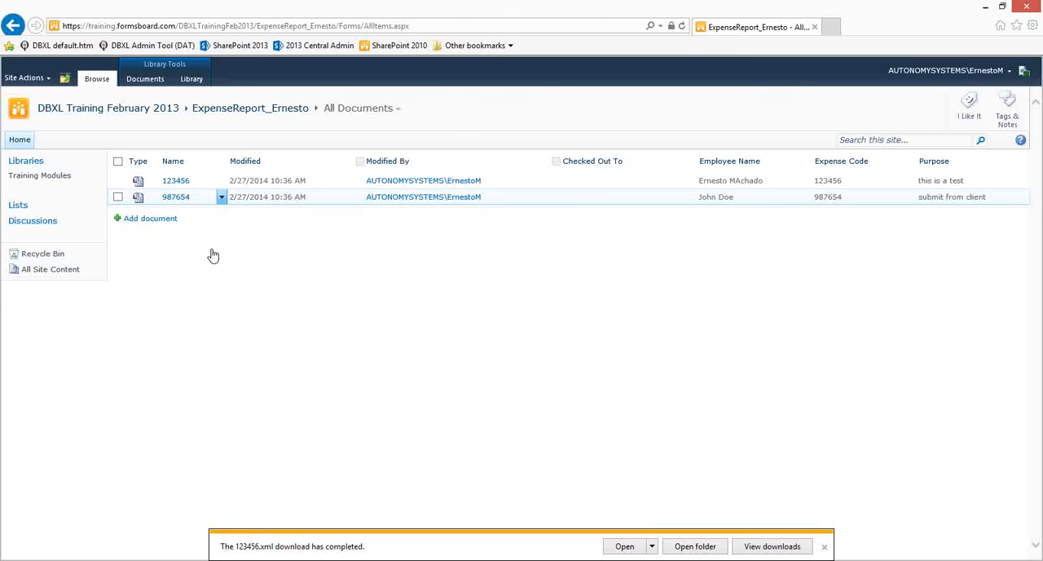
- Download and save a copy of the 987654 form from the library and dismiss the download notification
click(221, 197)
mouse_move(205, 321)
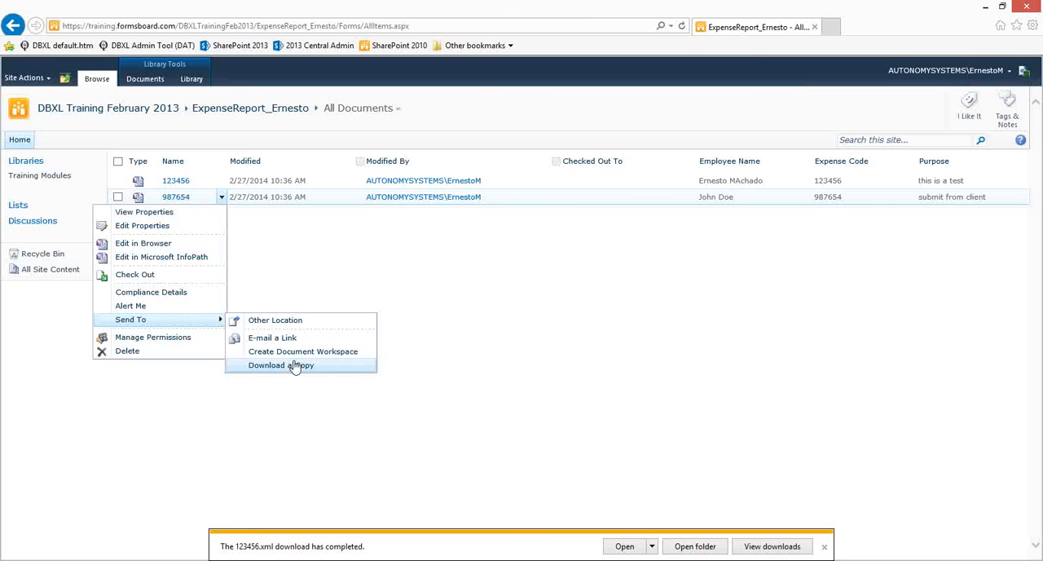
click(295, 365)
click(729, 546)
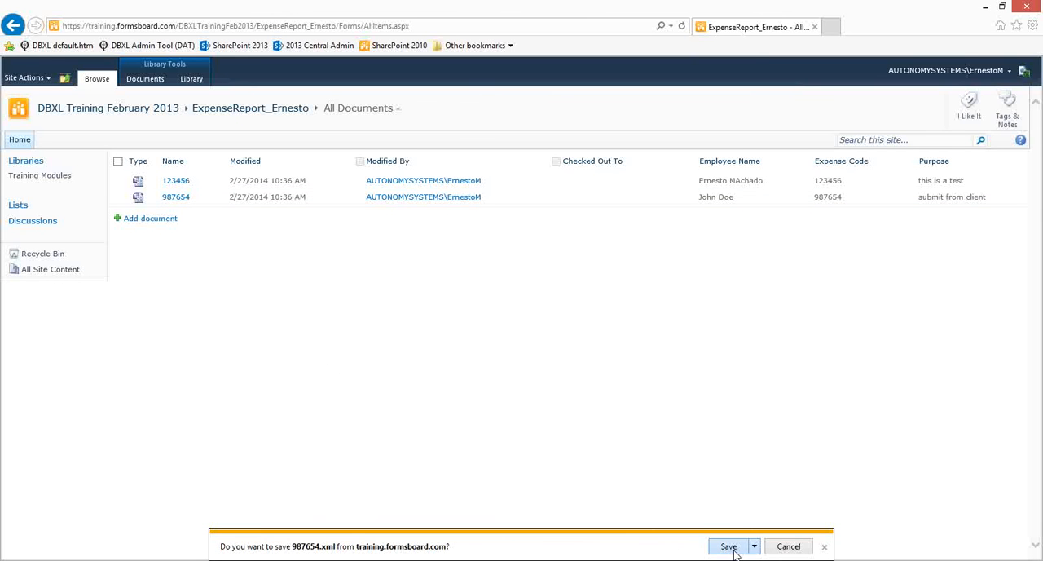
click(825, 547)
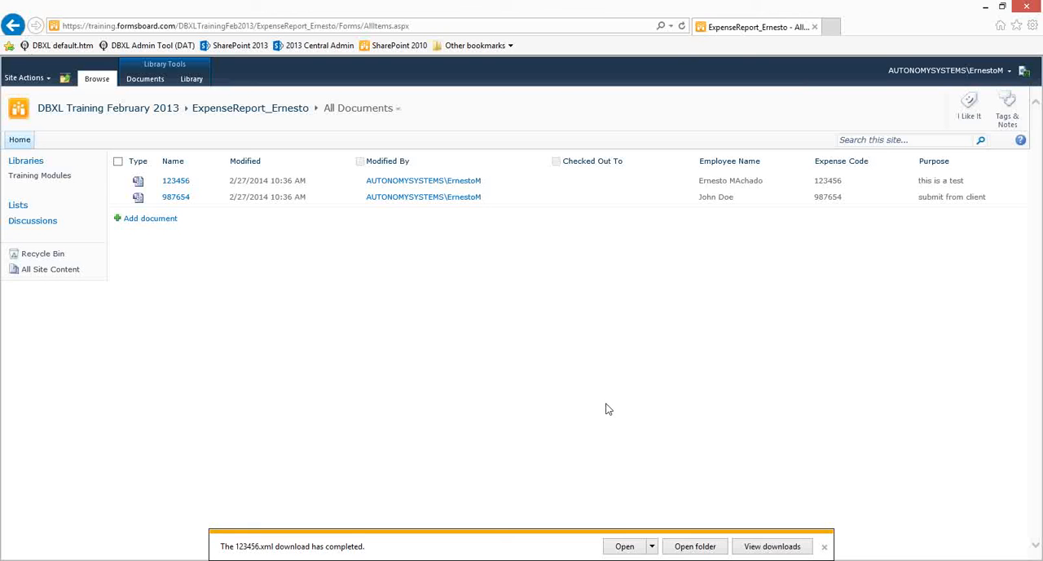
click(824, 546)
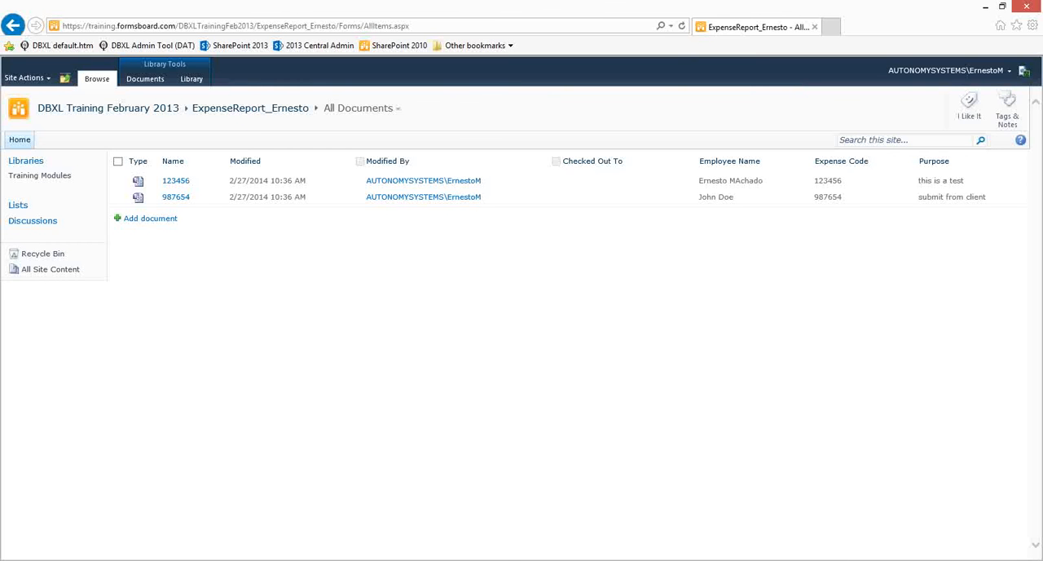
- Delete all documents of the ExpenseReport2010Browser document type in the Administration Tool and refresh the SharePoint library in the browser
key(alt+Tab)
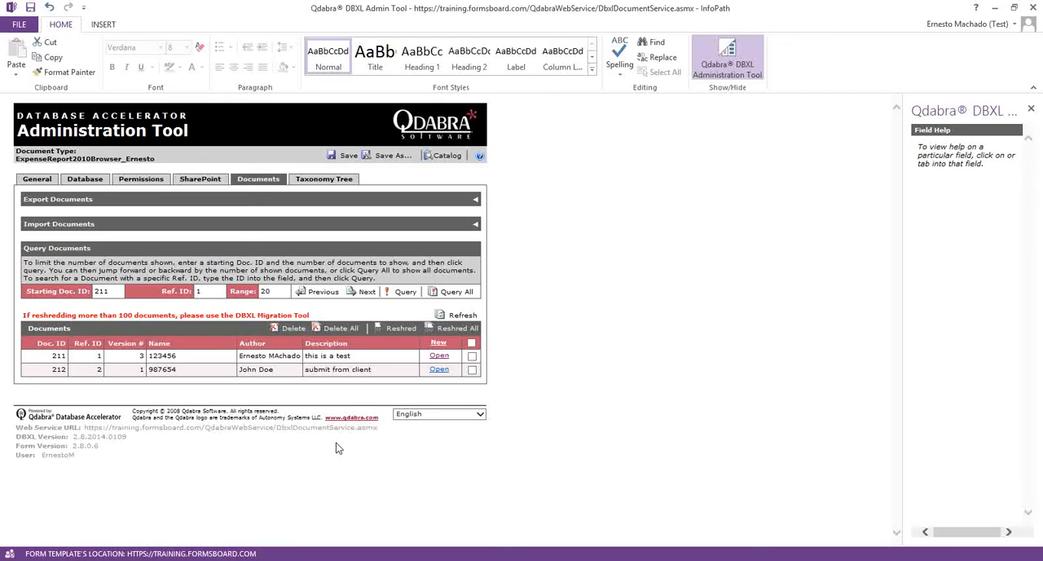
click(341, 328)
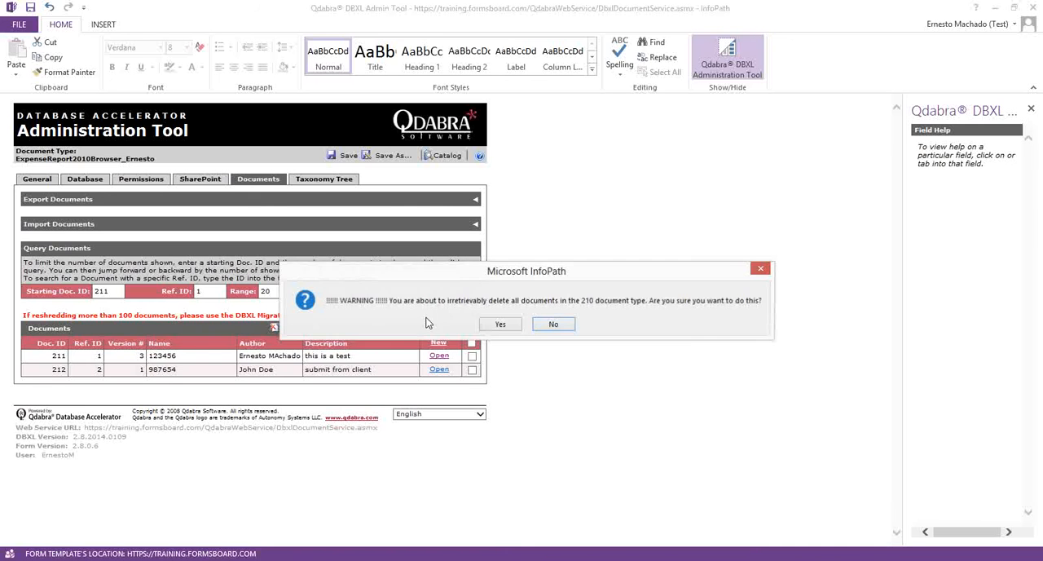
click(497, 325)
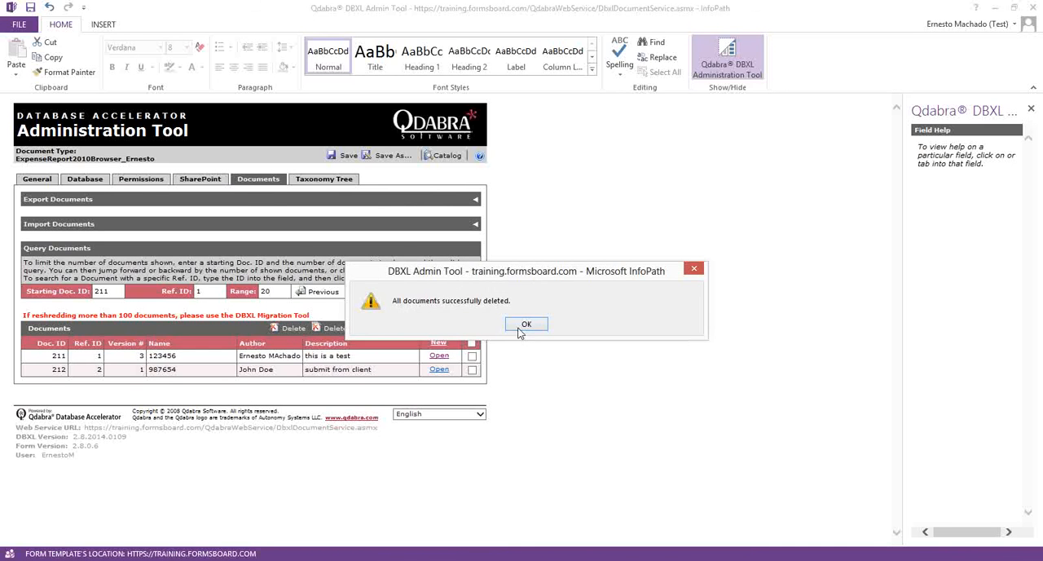
click(525, 326)
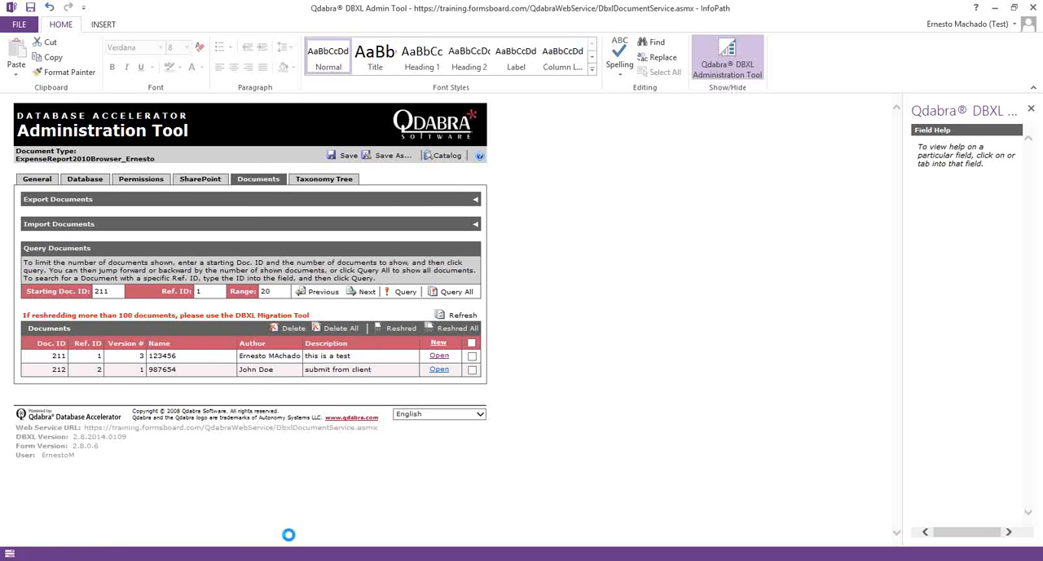
click(280, 476)
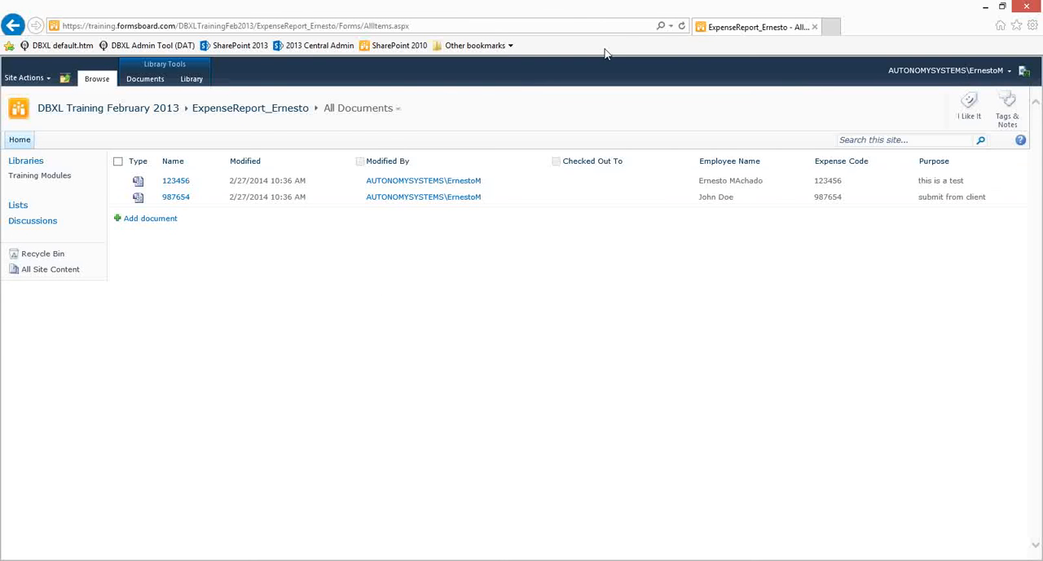
click(682, 26)
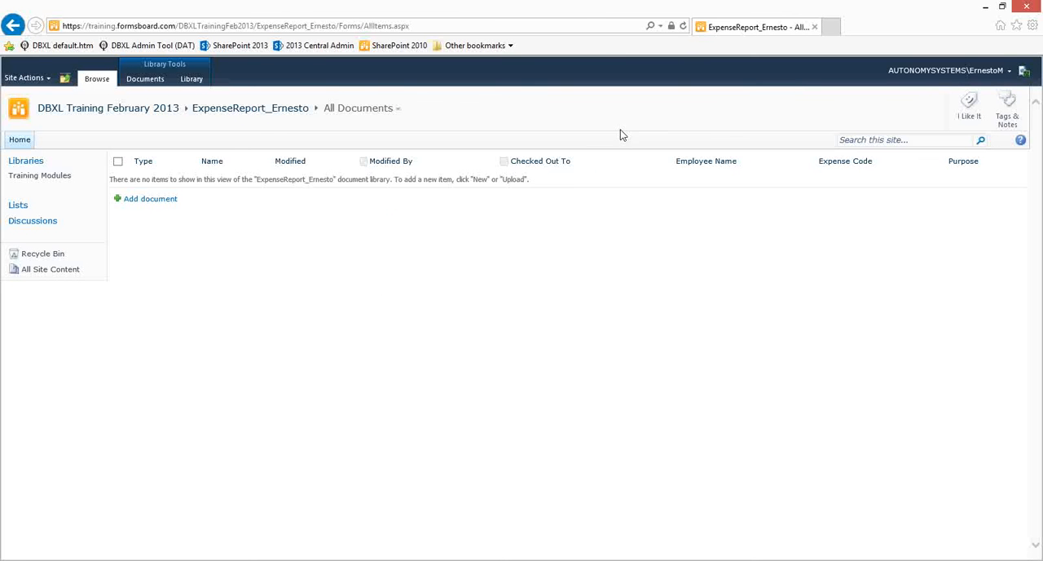
- Switch to the qshp2010 remote desktop, cancel the Qdabra task's properties, and close Computer Management
click(986, 7)
click(994, 7)
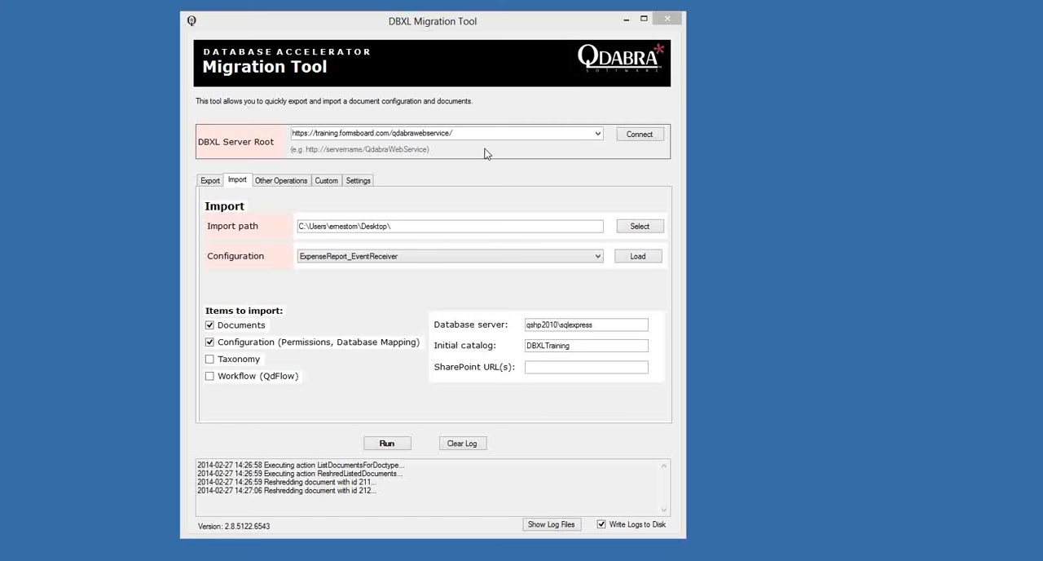
click(675, 18)
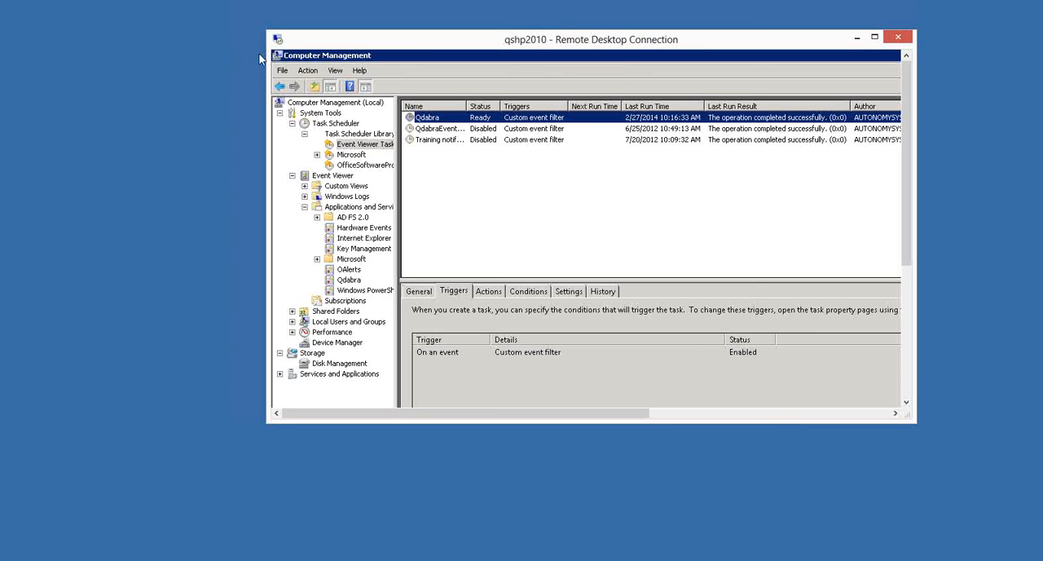
double_click(276, 56)
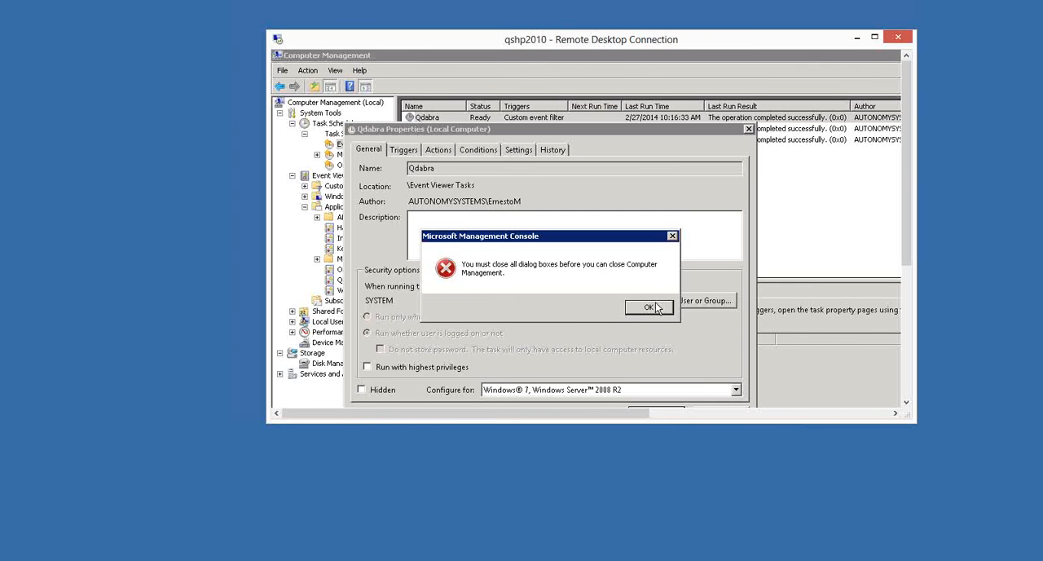
click(655, 309)
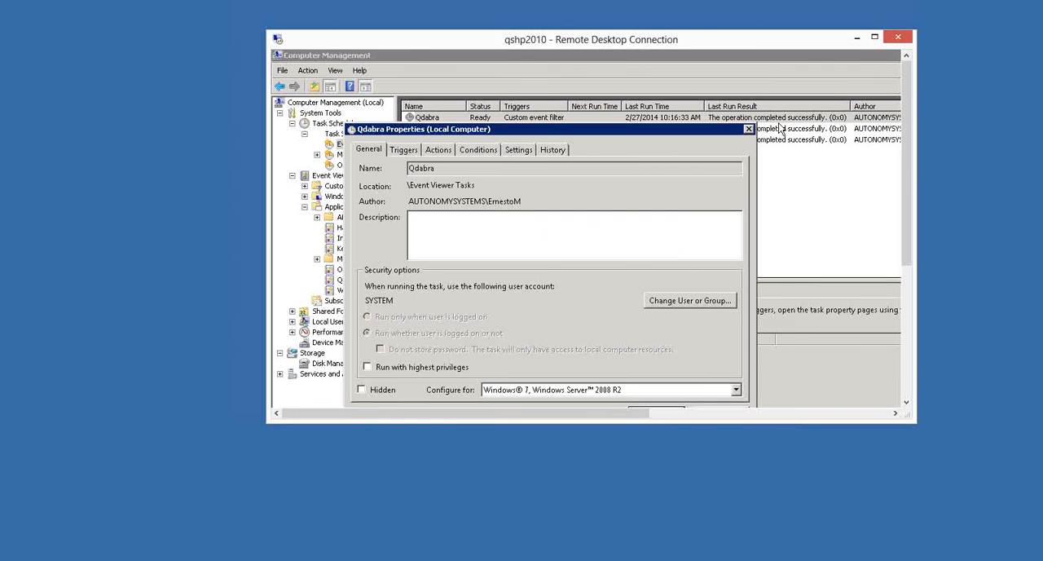
click(875, 38)
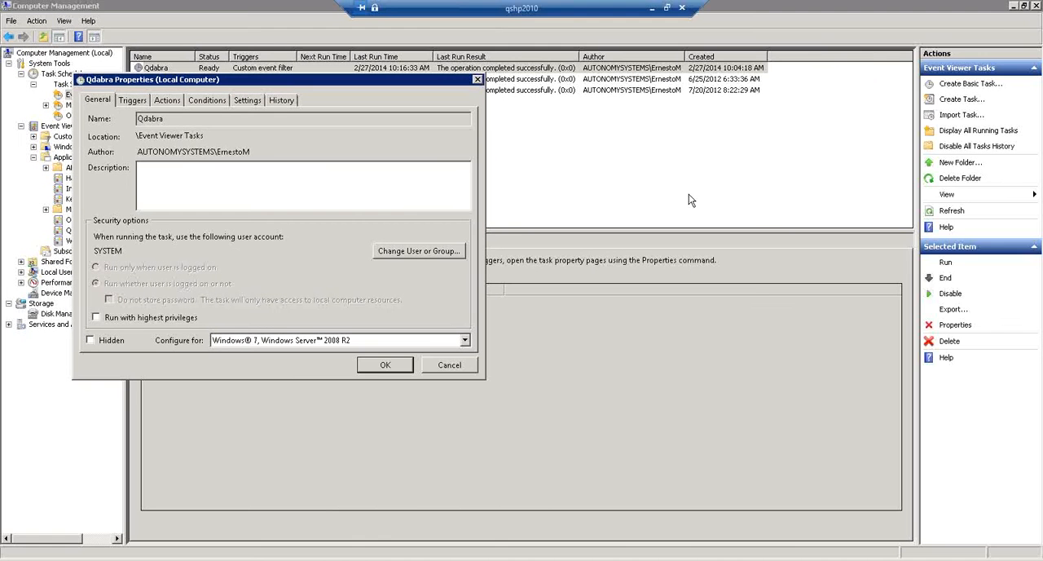
click(424, 365)
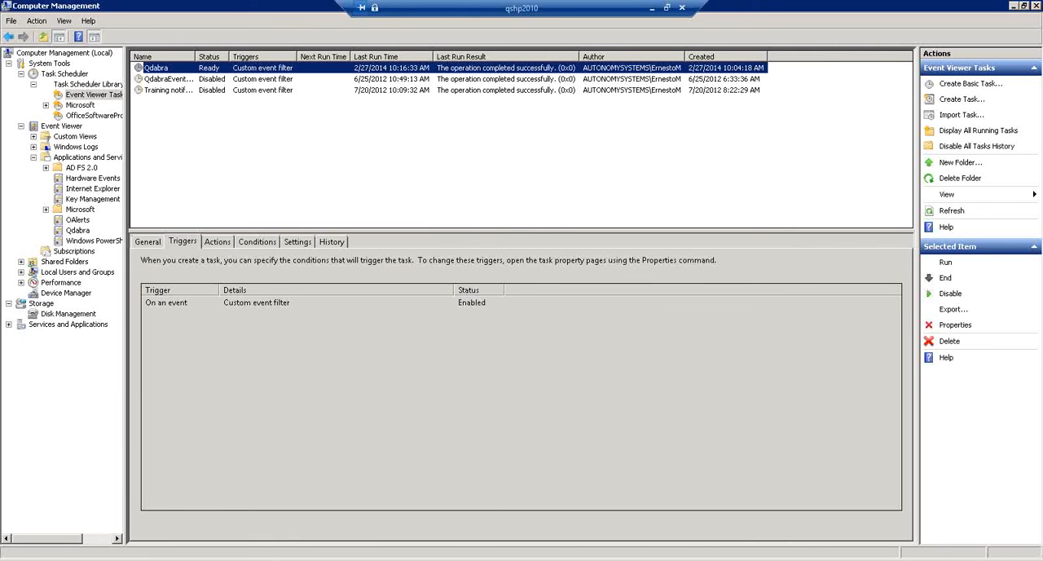
double_click(10, 3)
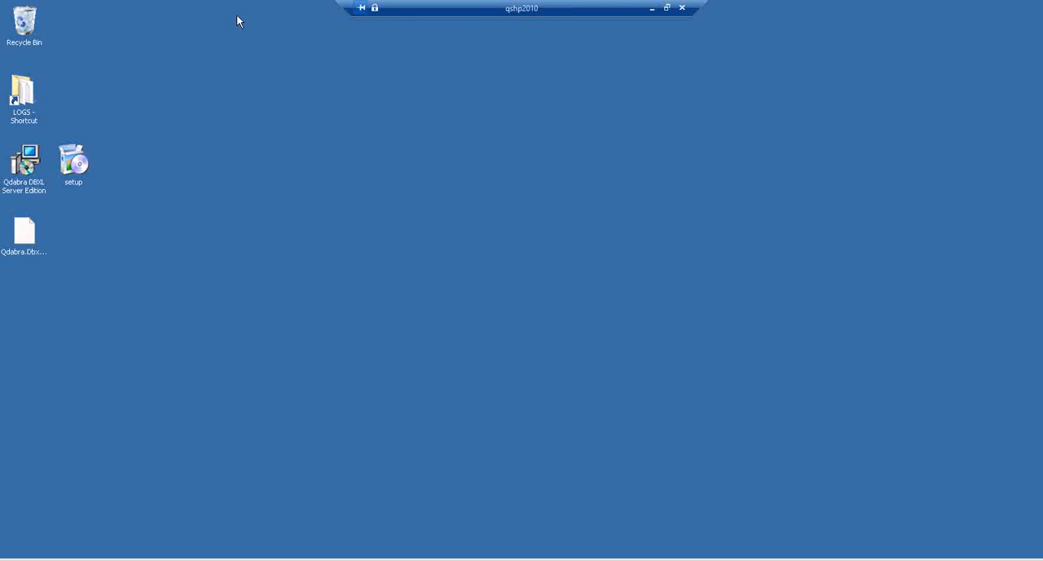
- Paste the downloaded 123456 and 987654 forms onto the remote desktop
right_click(343, 105)
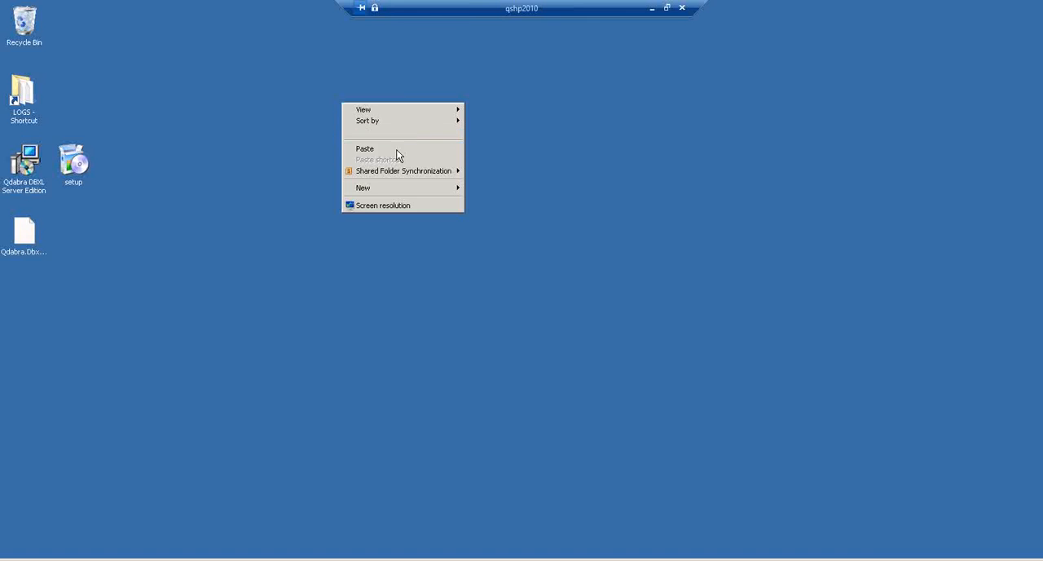
click(399, 152)
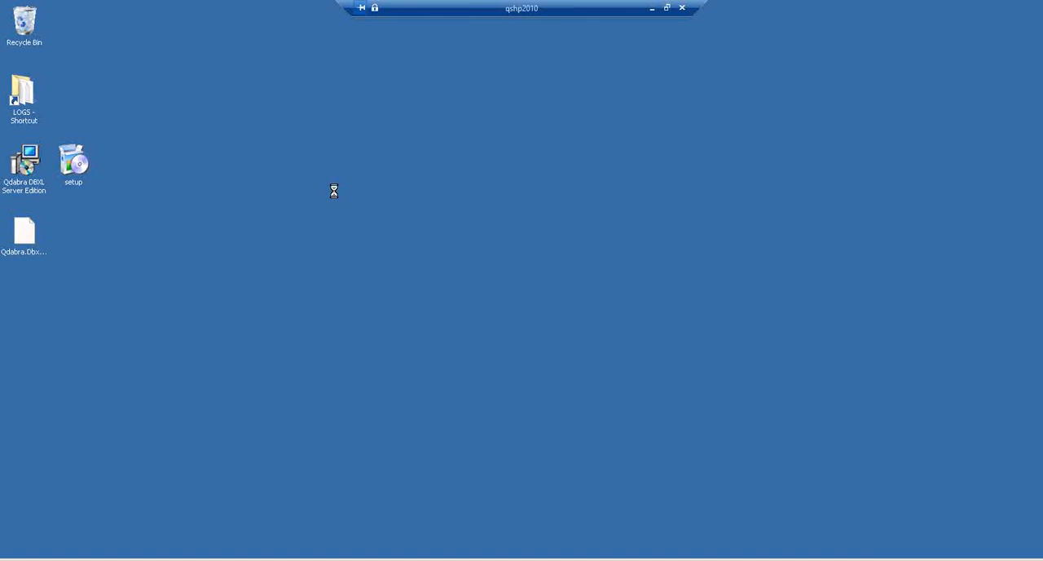
click(281, 202)
- Create a folder named Forms on the remote desktop and move the 123456 and 987654 forms into it
right_click(277, 199)
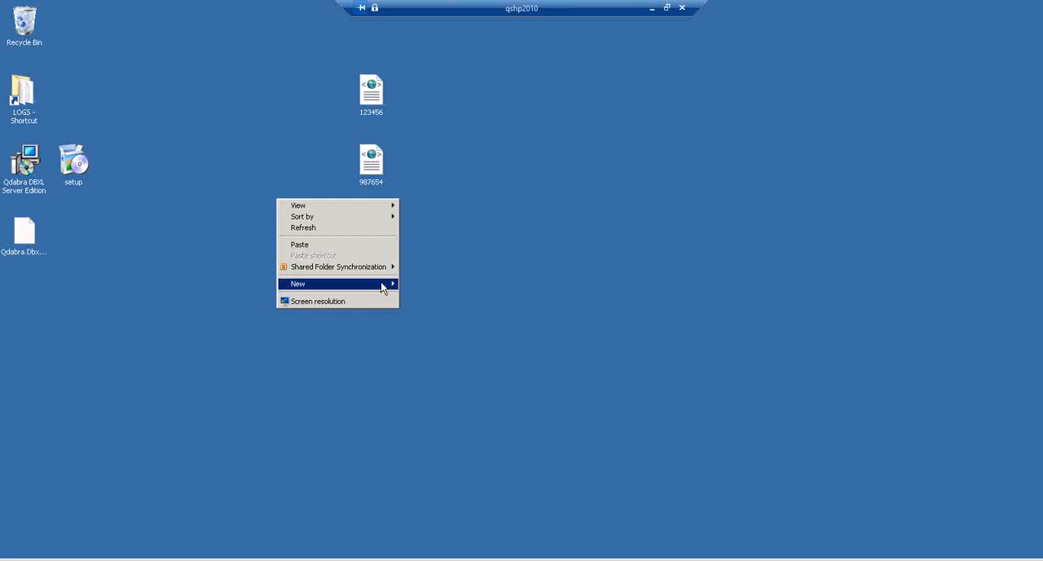
mouse_move(383, 286)
click(416, 285)
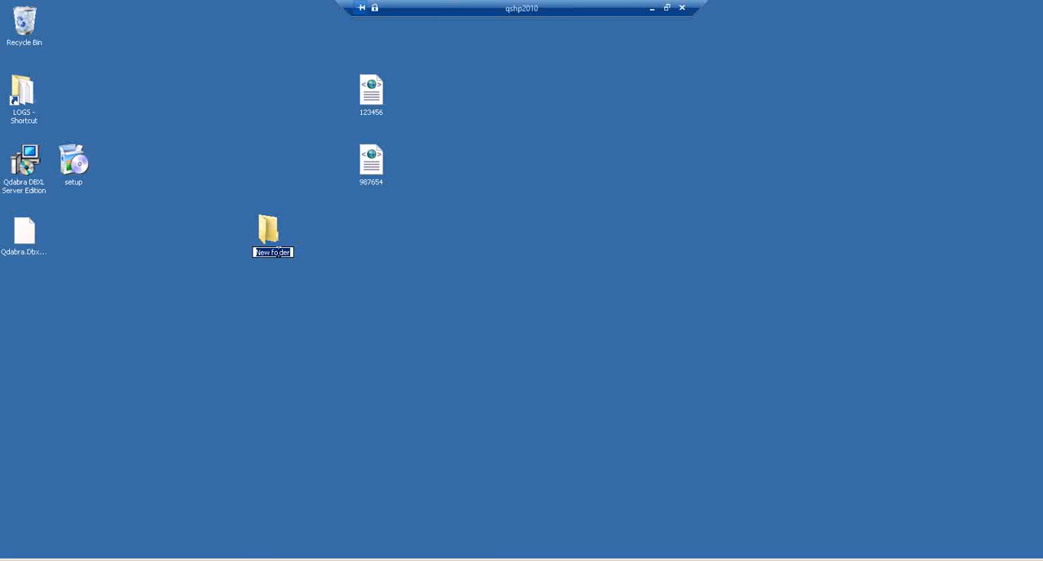
click(275, 251)
key(BackSpace)
text(Forms)
key(Return)
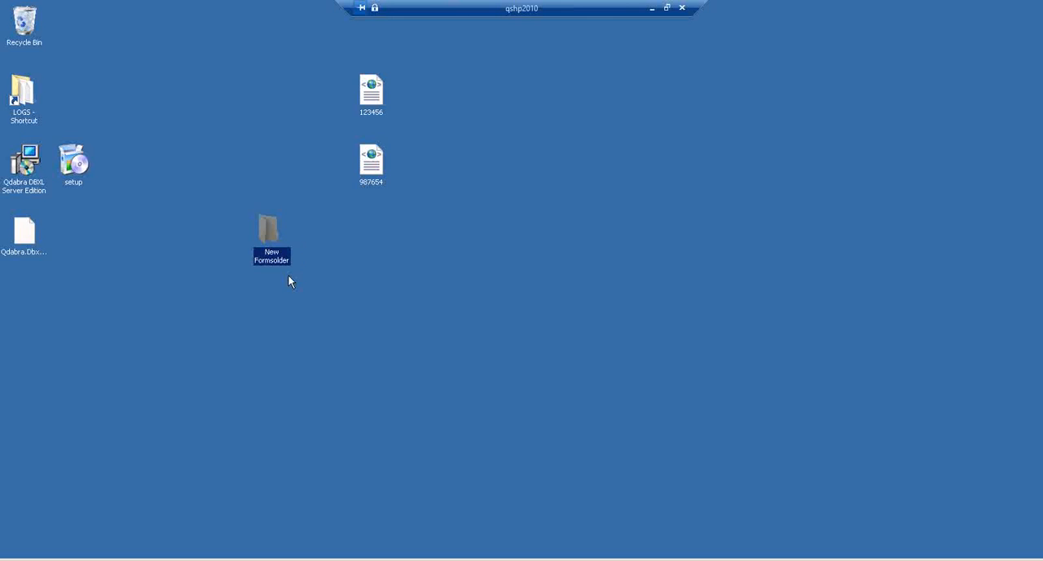
key(ctrl+a)
click(272, 257)
key(F2)
text(Forms)
key(Return)
drag(434, 180, 264, 232)
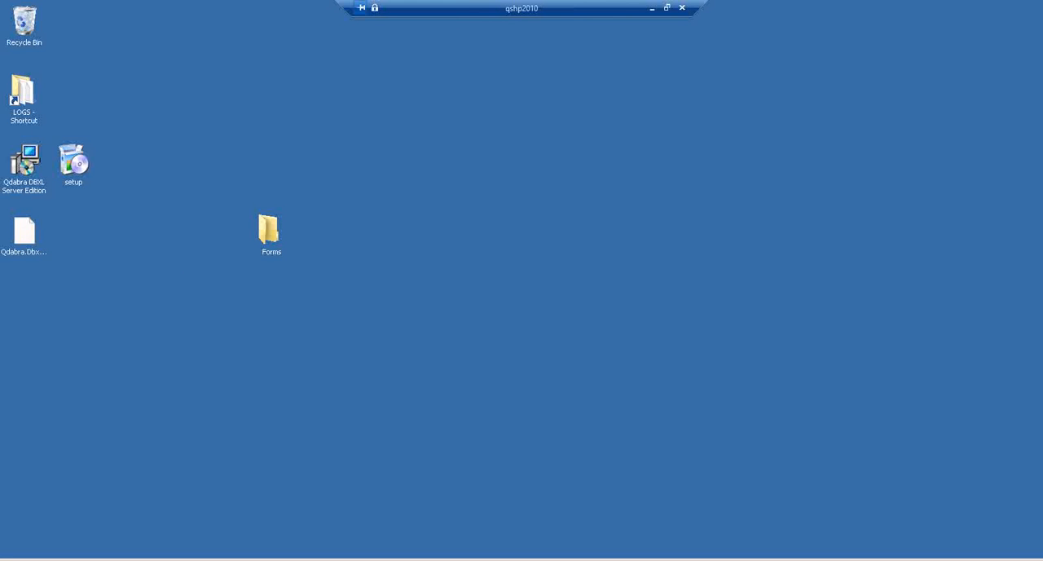
- Paste the DbxlImport script onto the remote desktop and place it beside the Forms folder
right_click(339, 205)
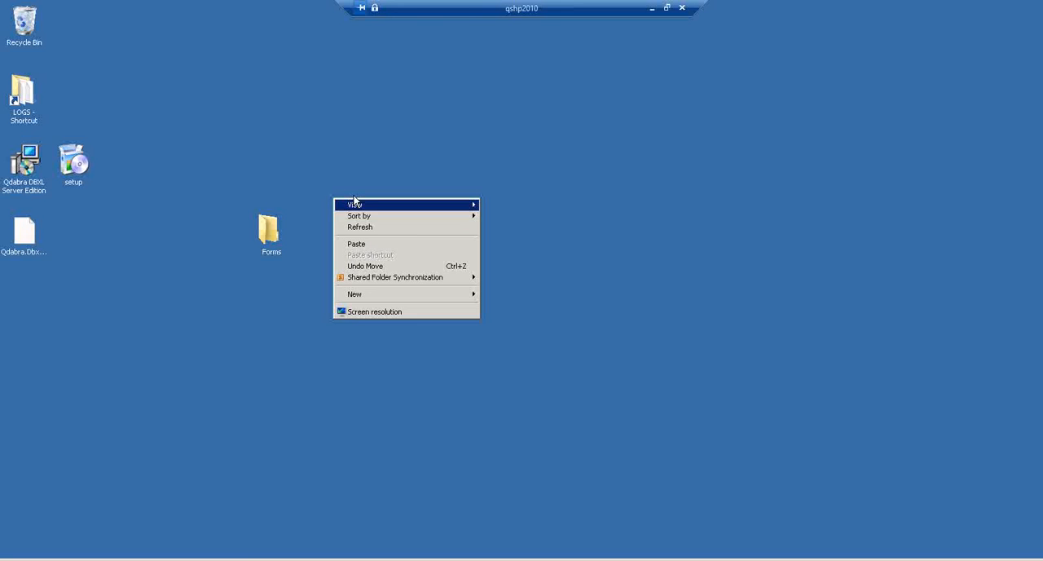
click(393, 246)
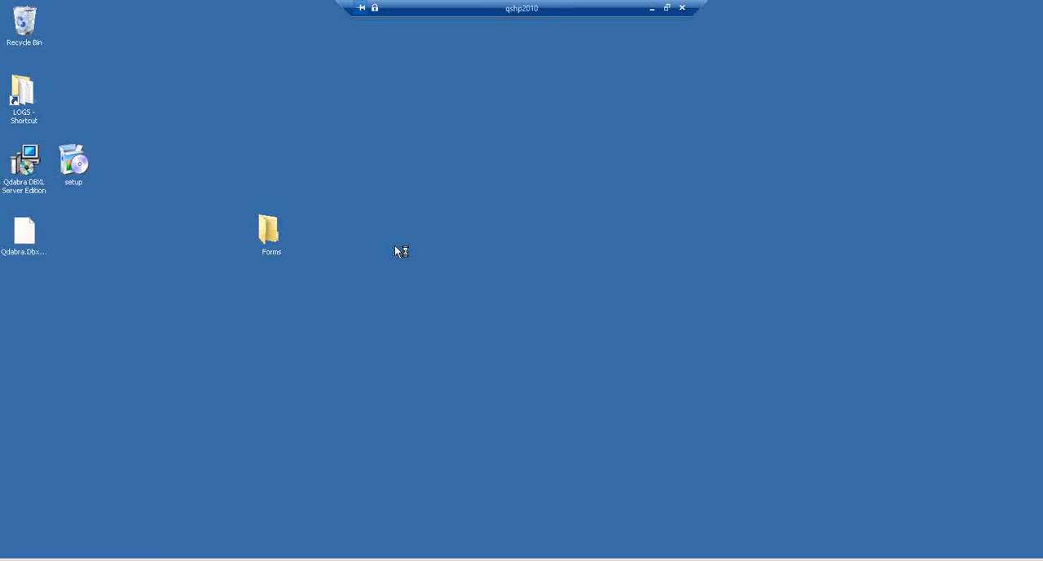
drag(377, 245, 315, 249)
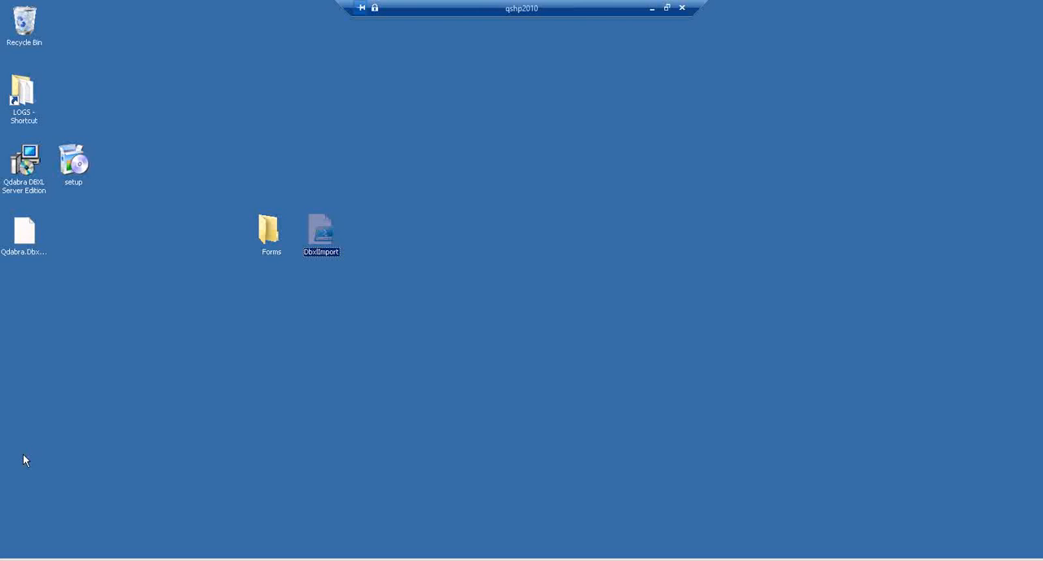
- Open the SharePoint 2010 Management Shell as administrator and move its window clear of the Forms folder and DbxlImport script
click(15, 556)
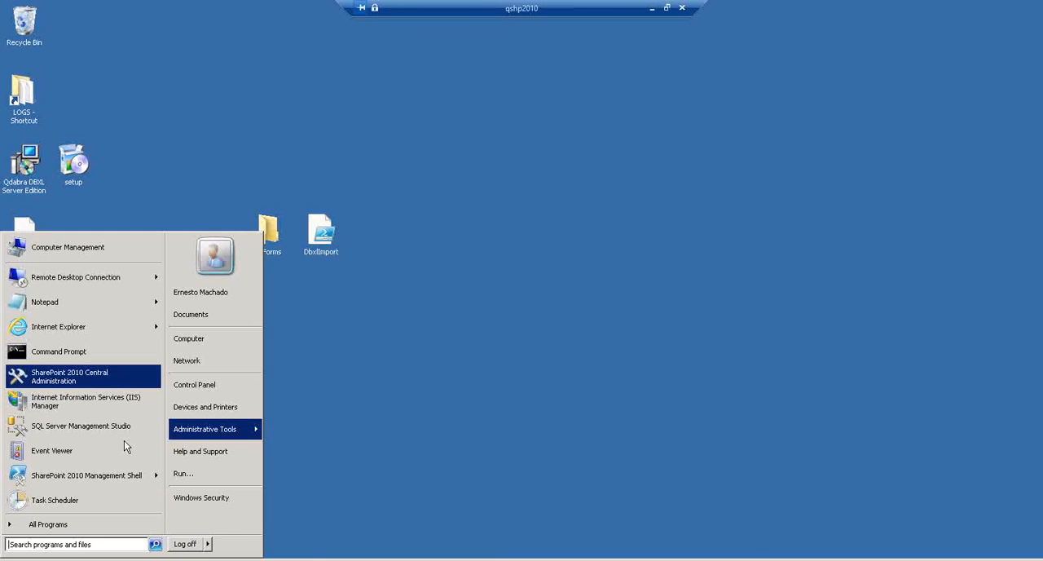
mouse_move(157, 481)
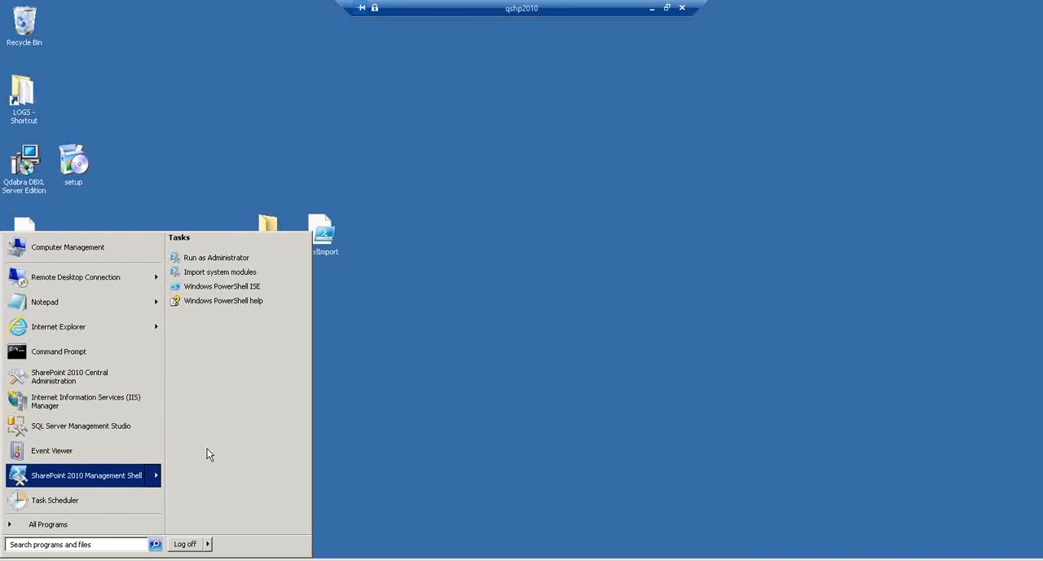
click(227, 258)
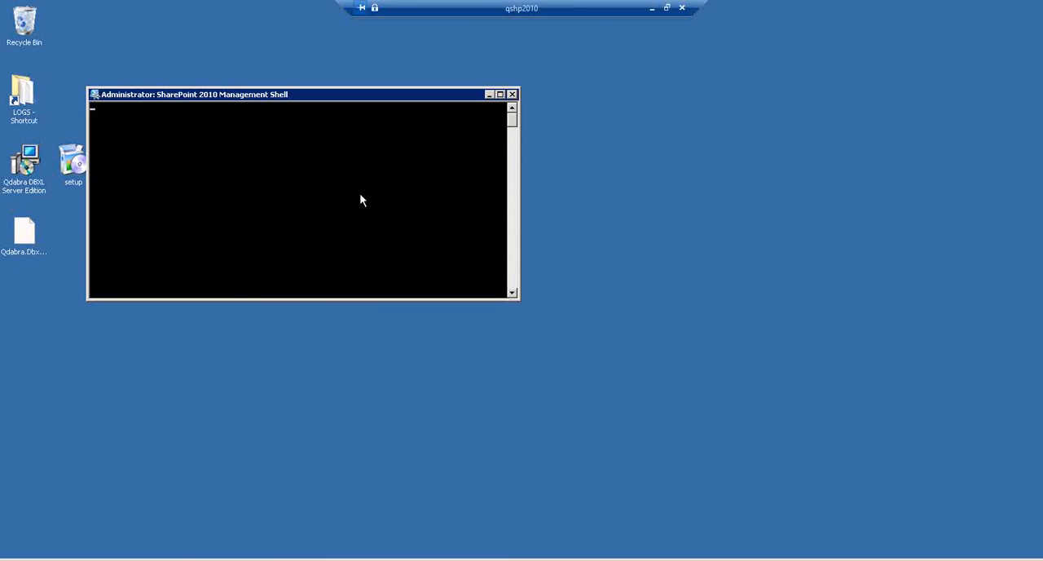
drag(313, 93, 594, 131)
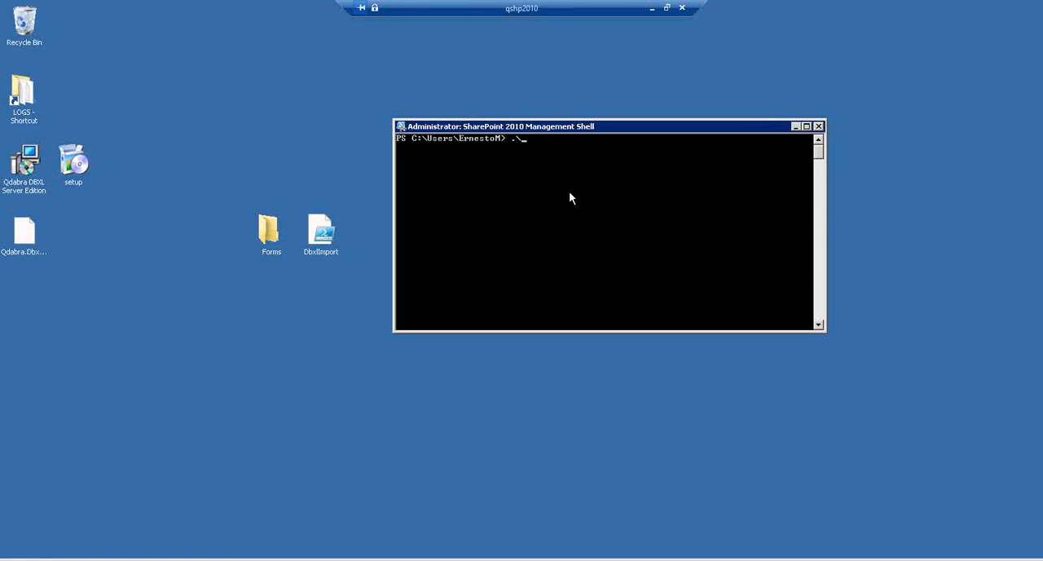
- Change the shell's working directory to Desktop with cd .\Desktop
key(BackSpace)
key(BackSpace)
text(cd desk)
key(Tab)
key(Return)
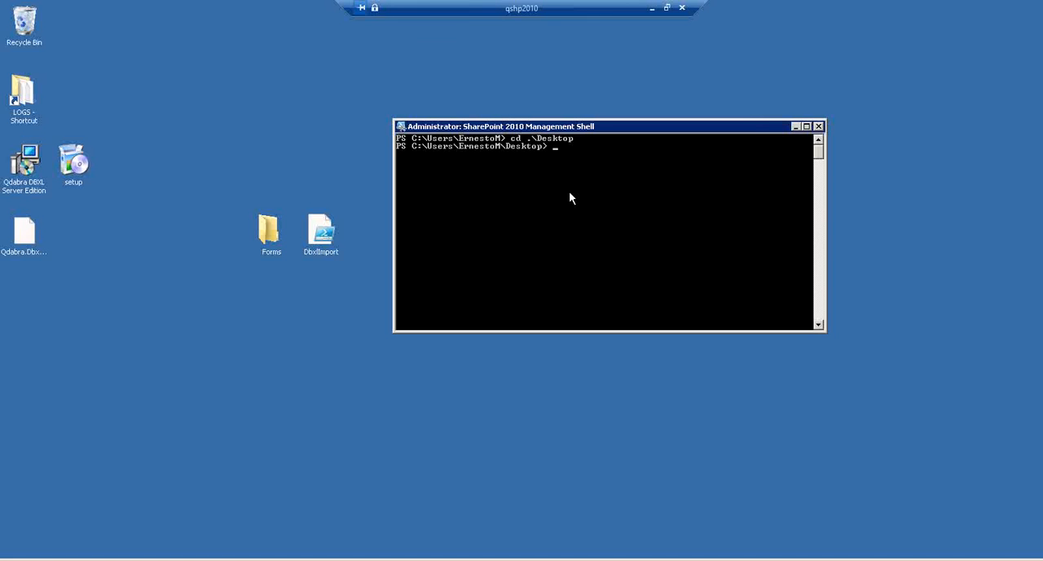
- Begin the import command at the prompt with .\DbxlImport.ps1 -dbxlUrl
text(.\d)
key(Tab)
text(-dbxlUrl)
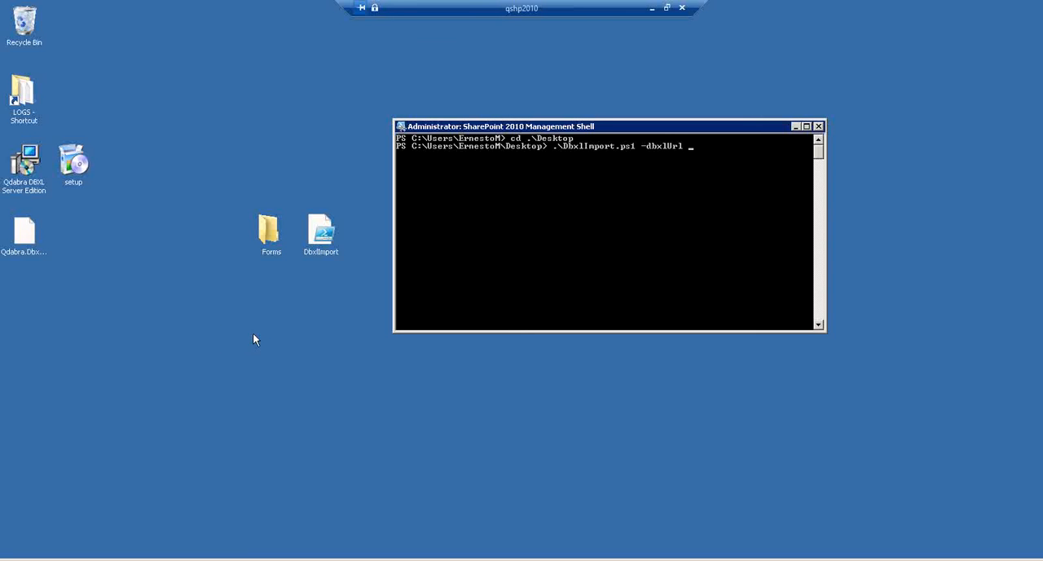
click(667, 8)
click(247, 560)
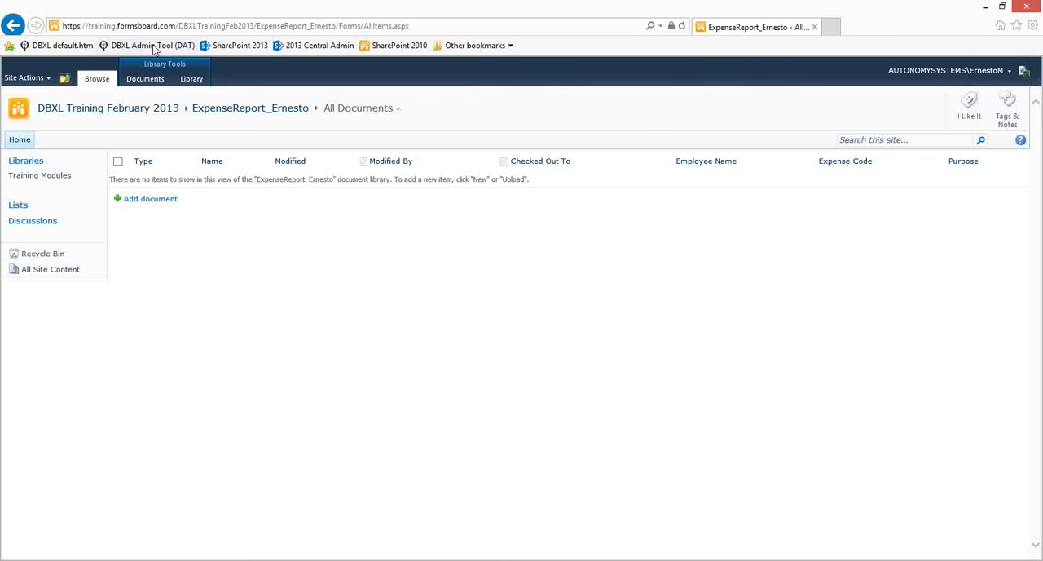
click(167, 51)
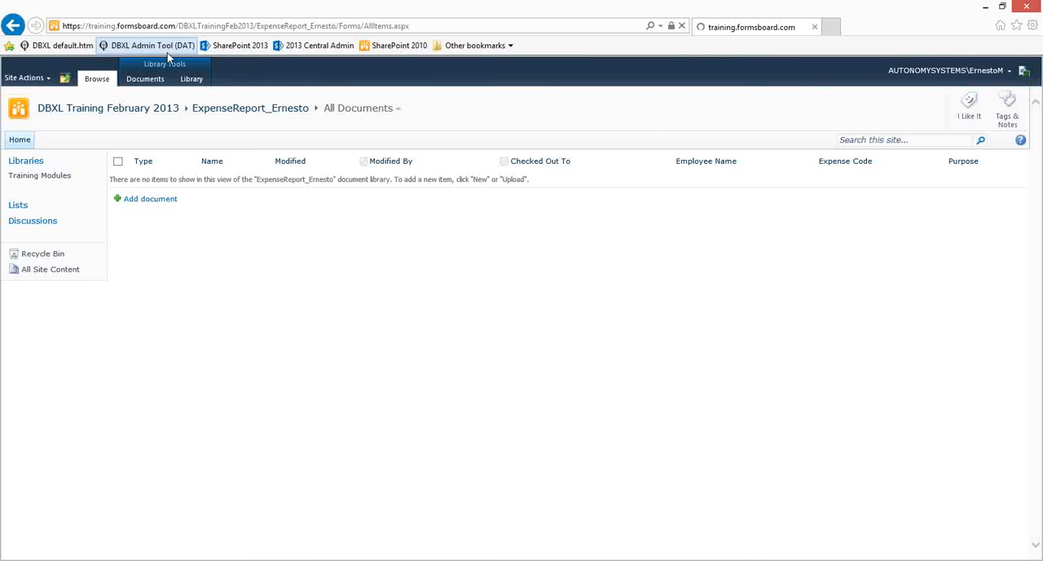
click(82, 46)
click(129, 25)
key(ctrl+c)
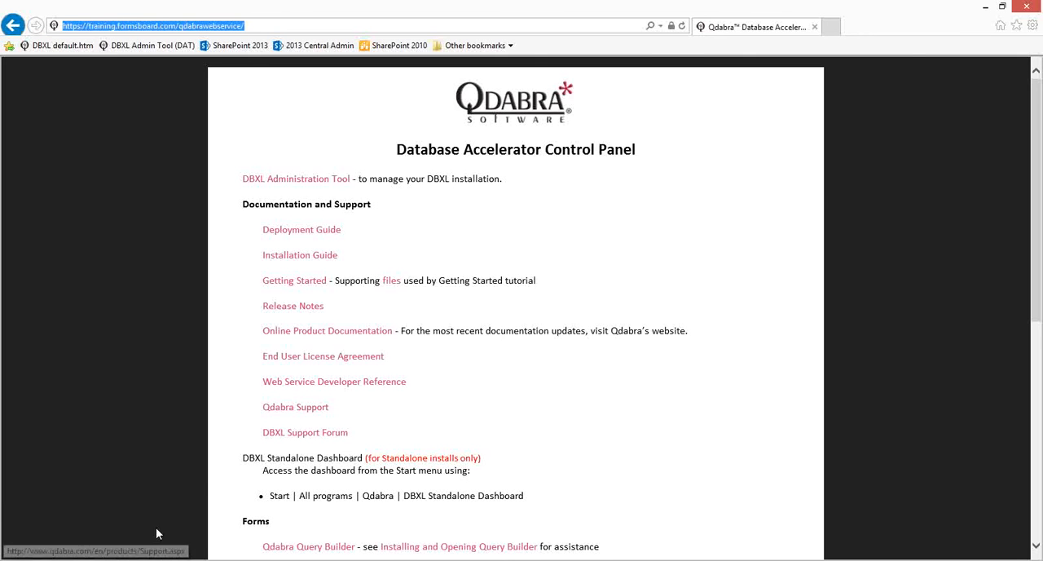
click(224, 560)
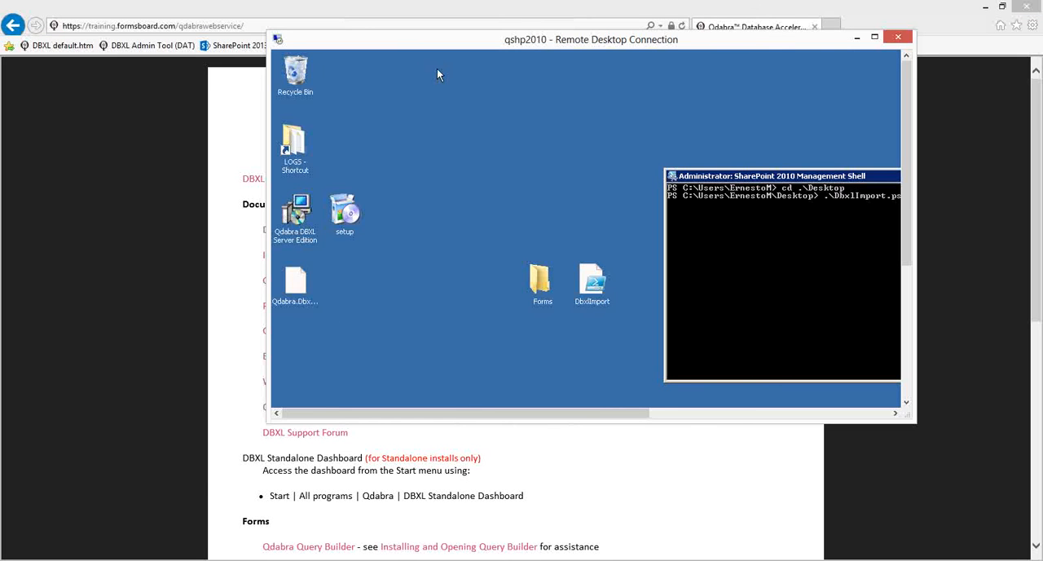
double_click(512, 42)
right_click(695, 168)
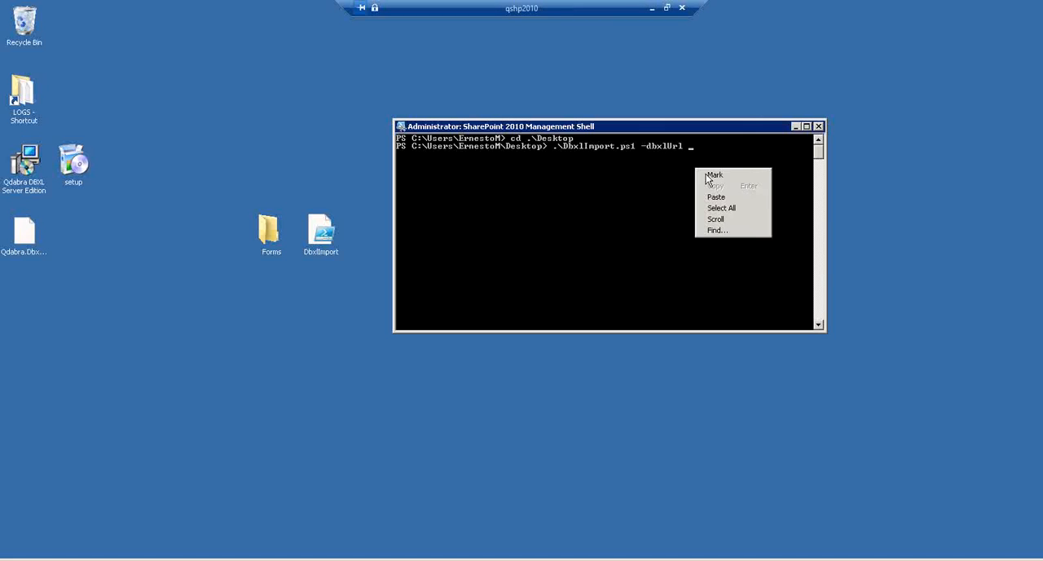
click(720, 197)
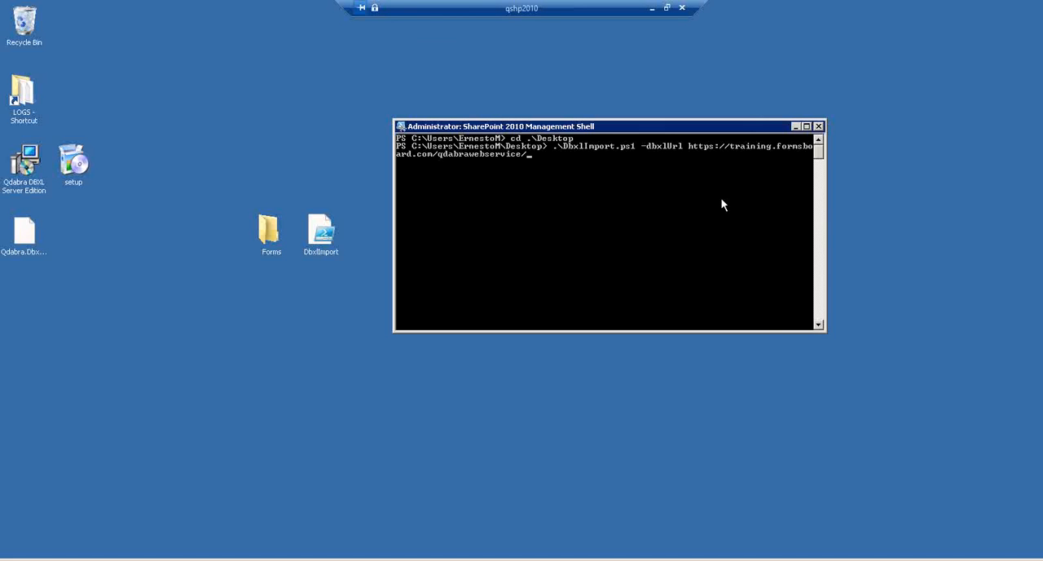
key(BackSpace)
text(/ -docTypeName)
- Add the -docTypeName parameter and paste the ExpenseReport2010Browser document type's full name, copied from the DBXL Administration Tool
click(665, 8)
key(alt+Tab)
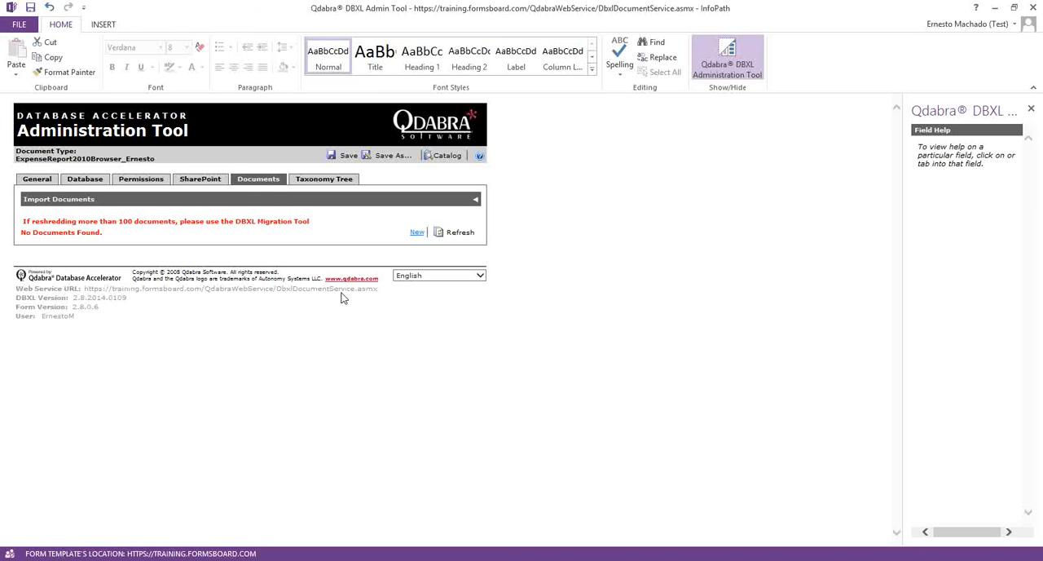
click(35, 180)
double_click(167, 228)
key(ctrl+c)
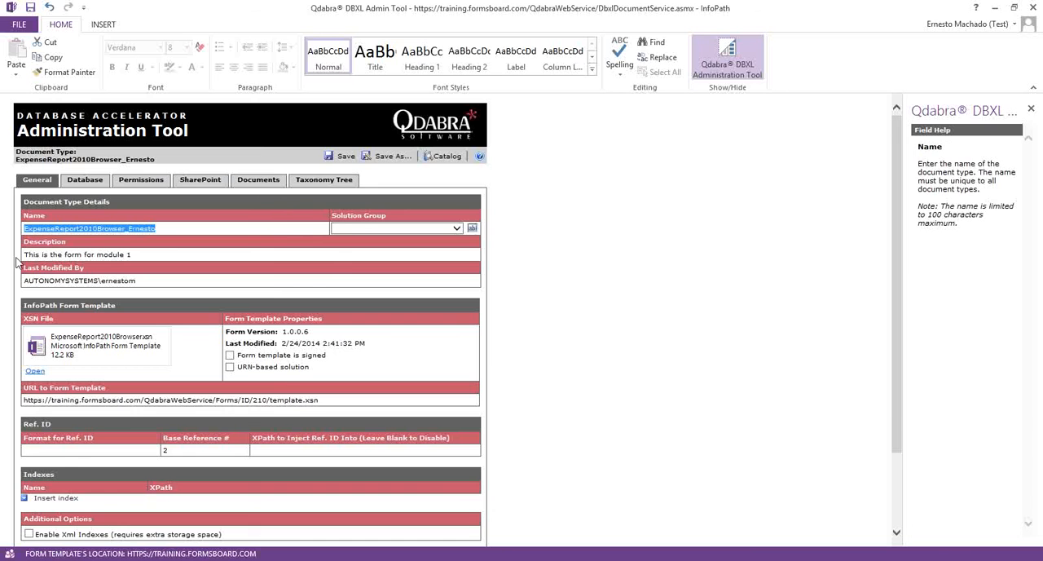
key(alt+Tab)
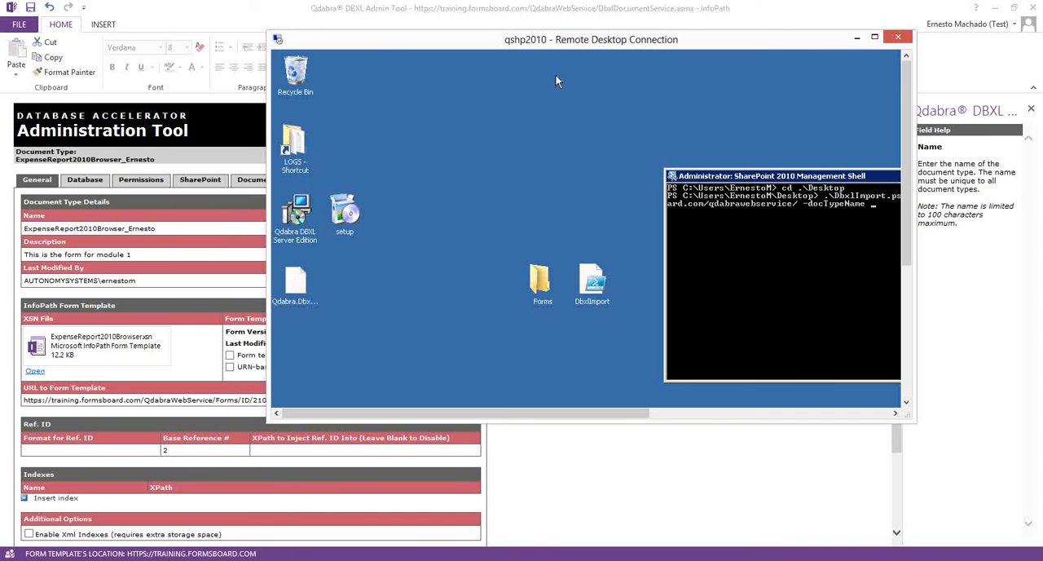
double_click(552, 39)
right_click(661, 166)
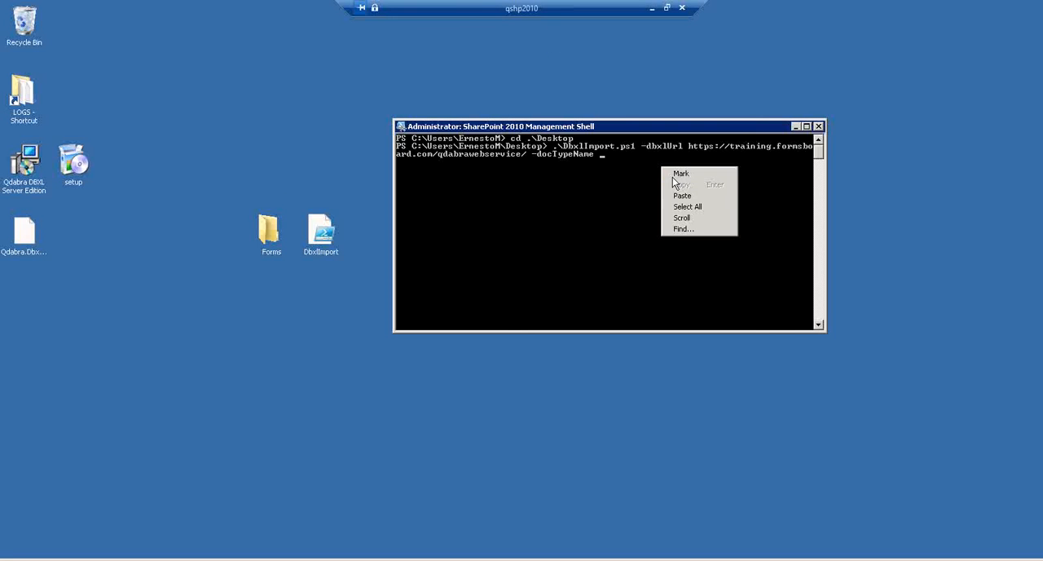
click(683, 196)
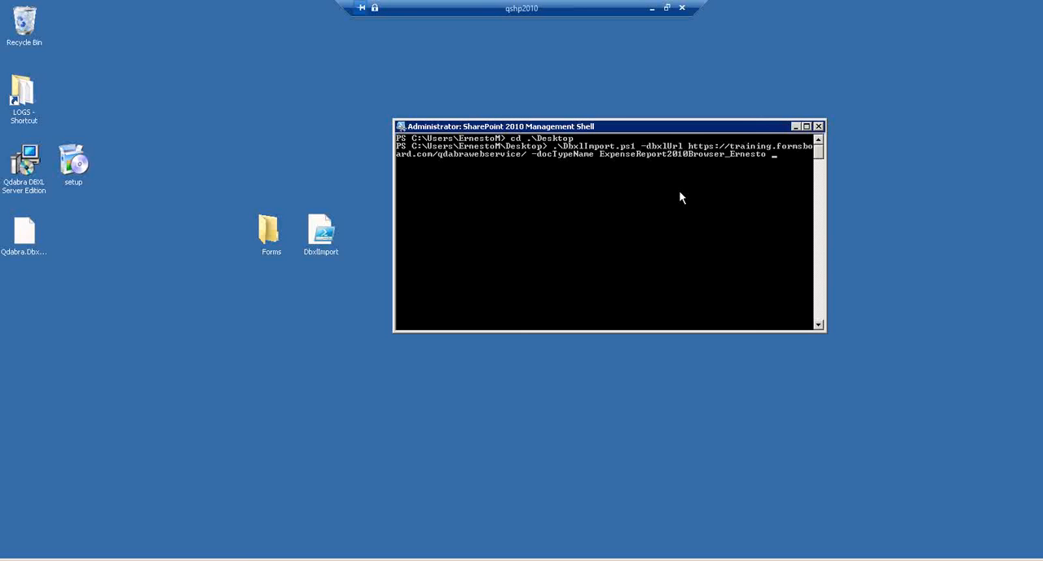
- Add the -folder parameter with the path to the desktop's Forms folder, run the import, and return the remote session to a window
text(-folder)
text(c:\)
text(users)
text(\ernestom\)
text(desktop)
text(\Forms)
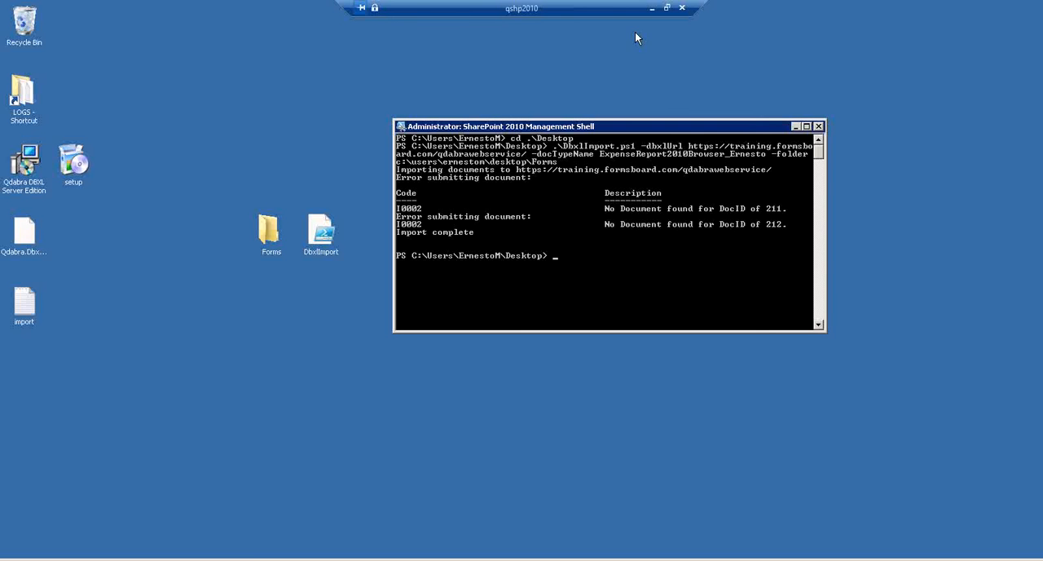
click(667, 7)
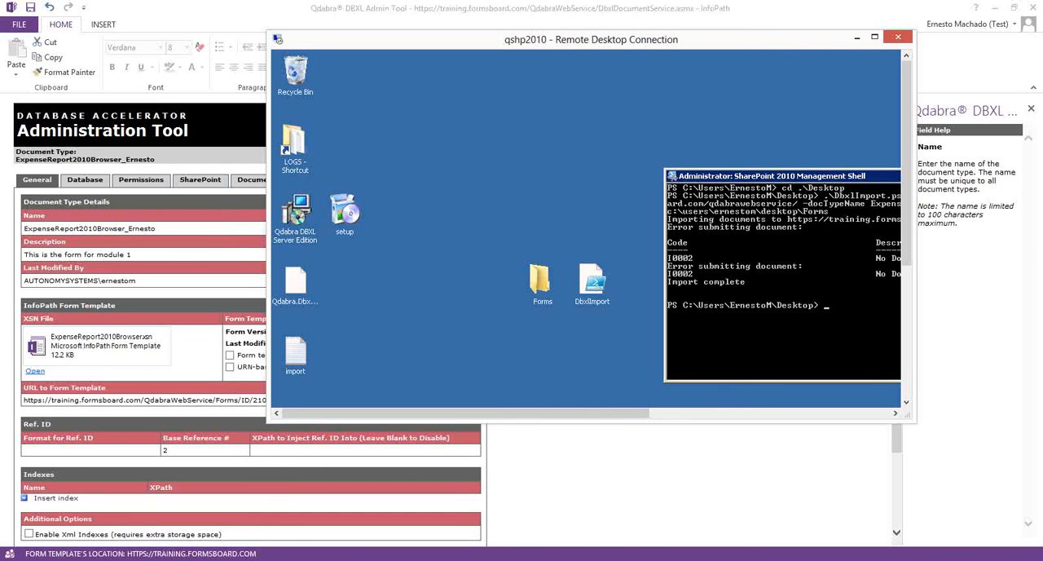
- Switch to the browser, open the SharePoint 2013 training site's ExpenseReport library and download a copy of 1234.xml
key(alt+Tab)
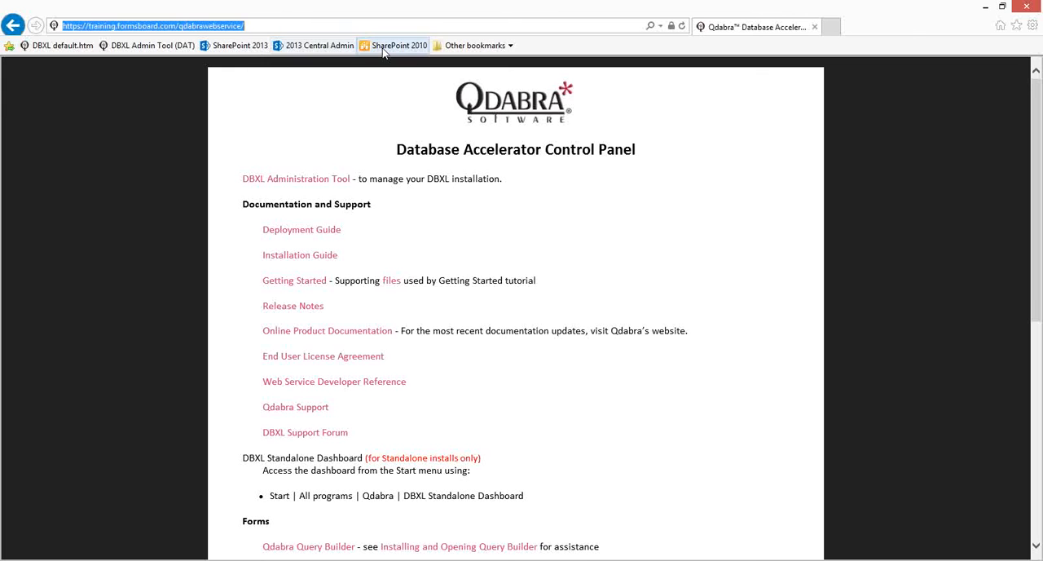
click(244, 47)
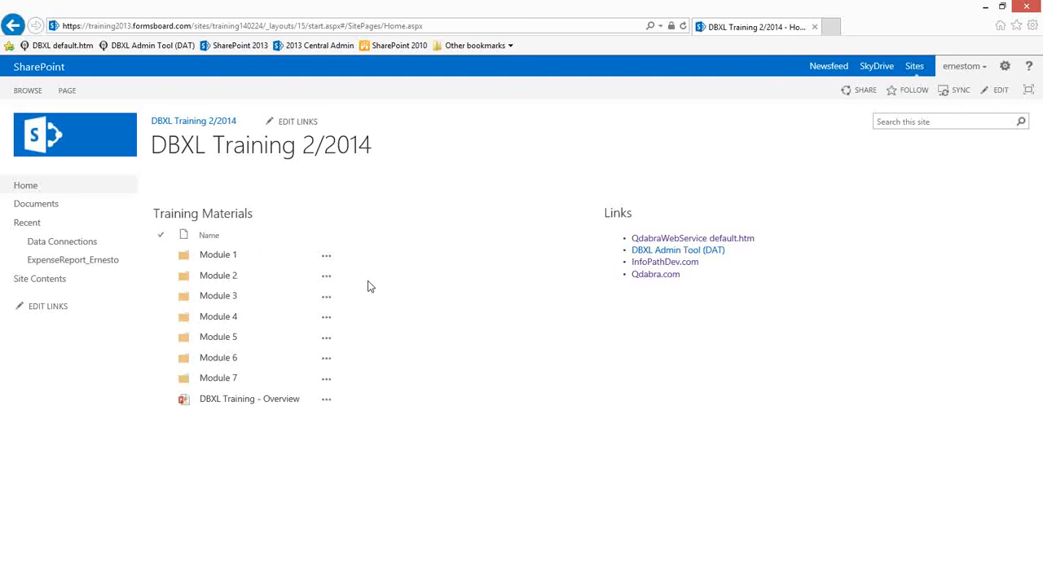
click(88, 260)
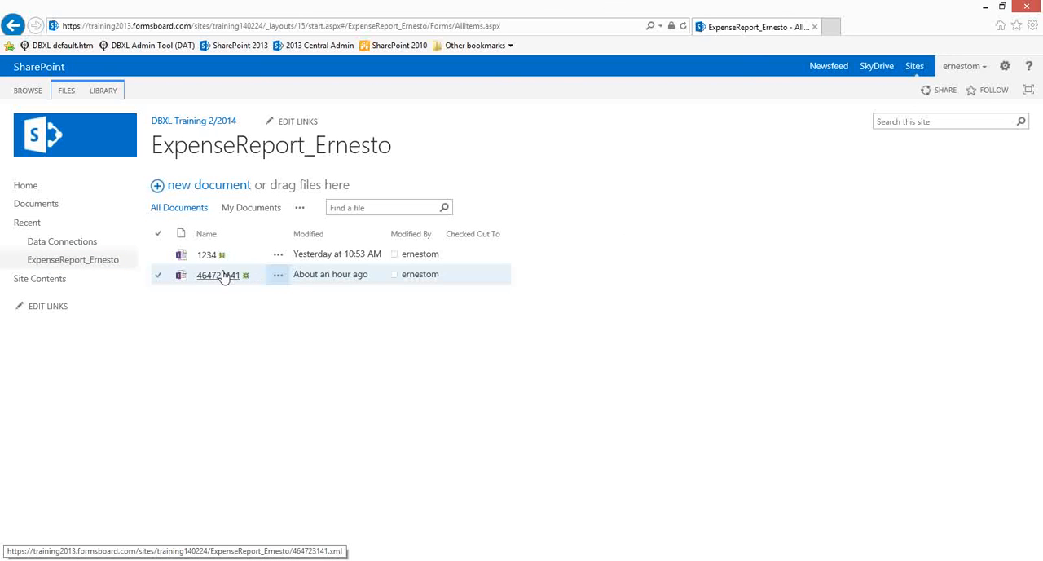
click(282, 256)
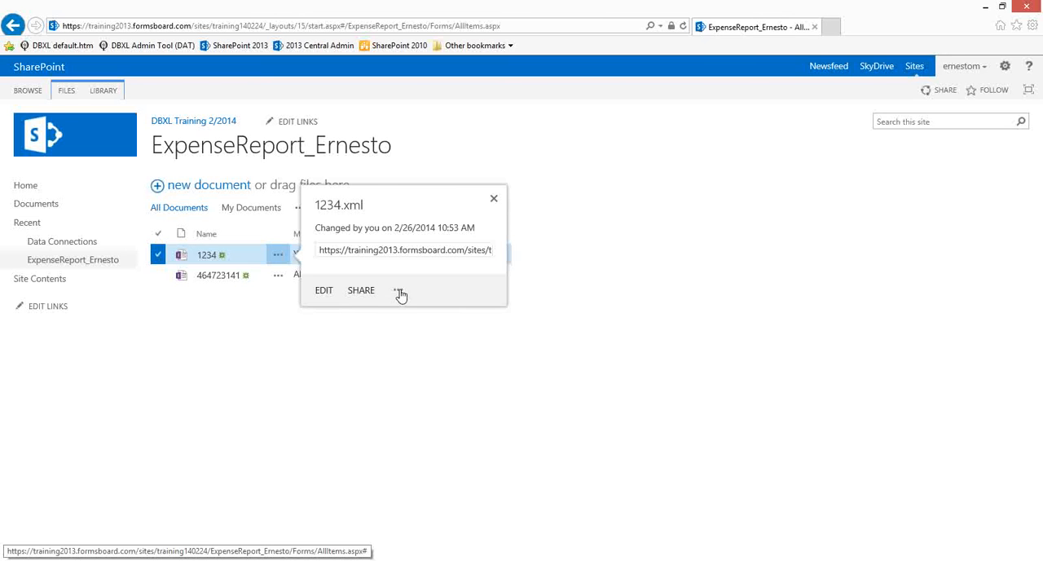
click(399, 325)
click(429, 482)
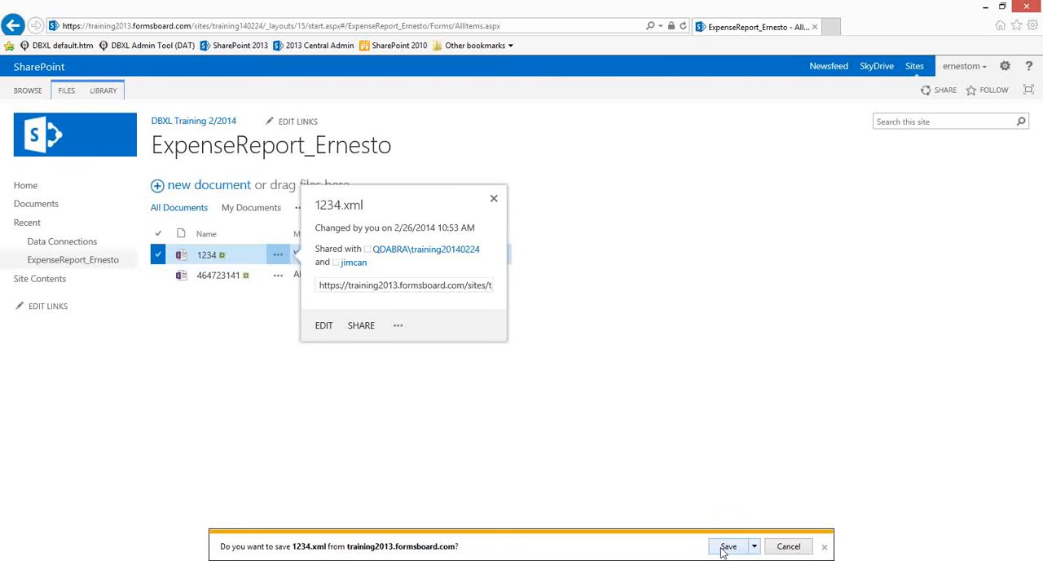
click(724, 548)
click(494, 199)
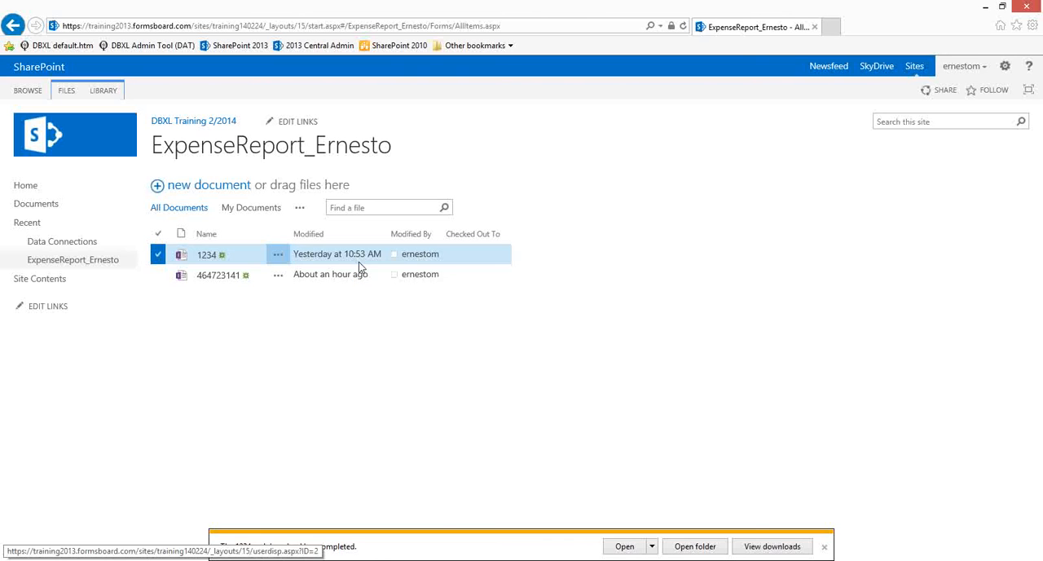
- Download a copy of 464723141.xml from the same library and minimize the browser
click(277, 277)
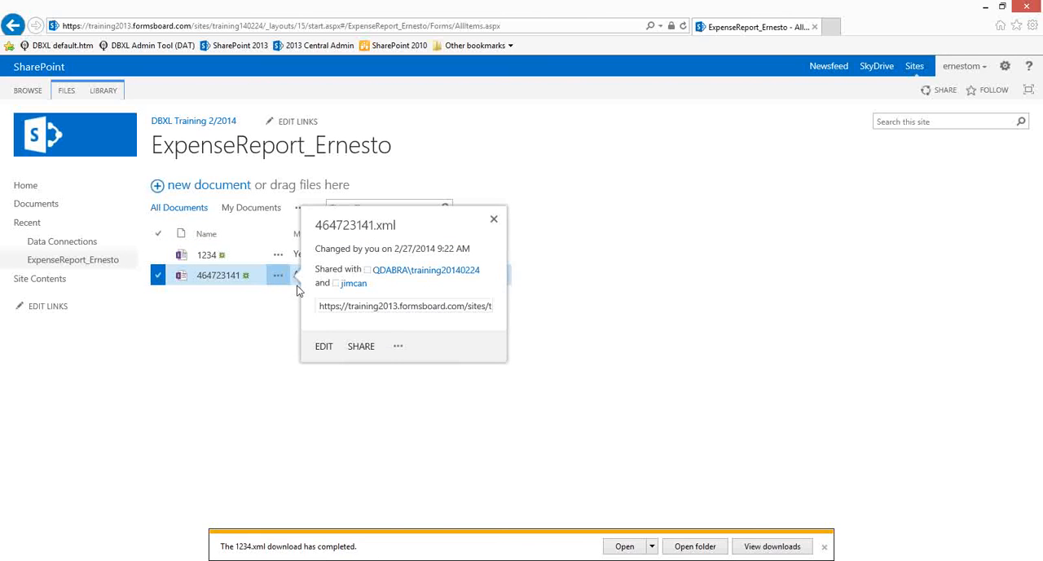
click(399, 346)
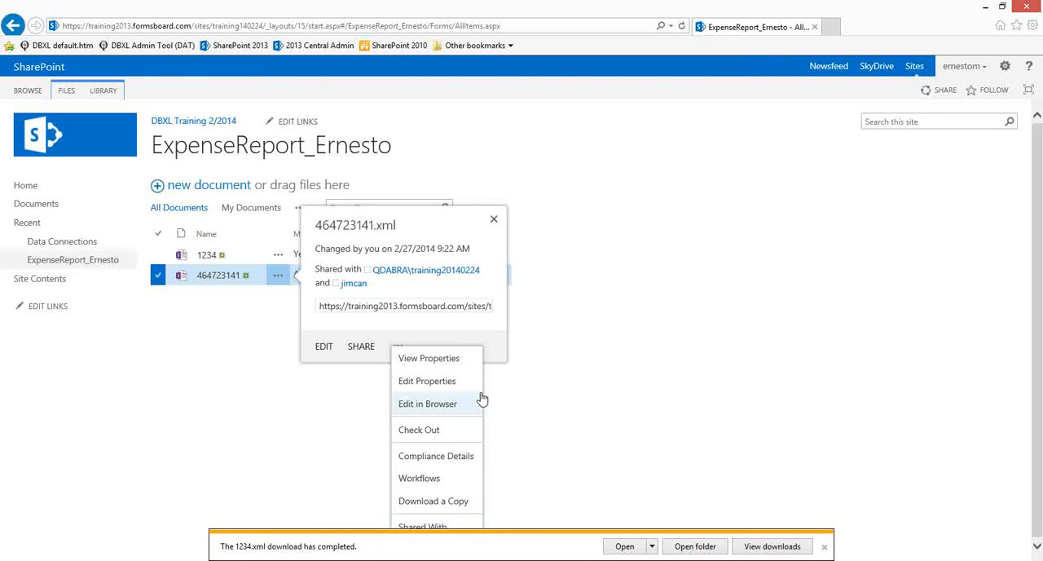
click(453, 500)
click(725, 547)
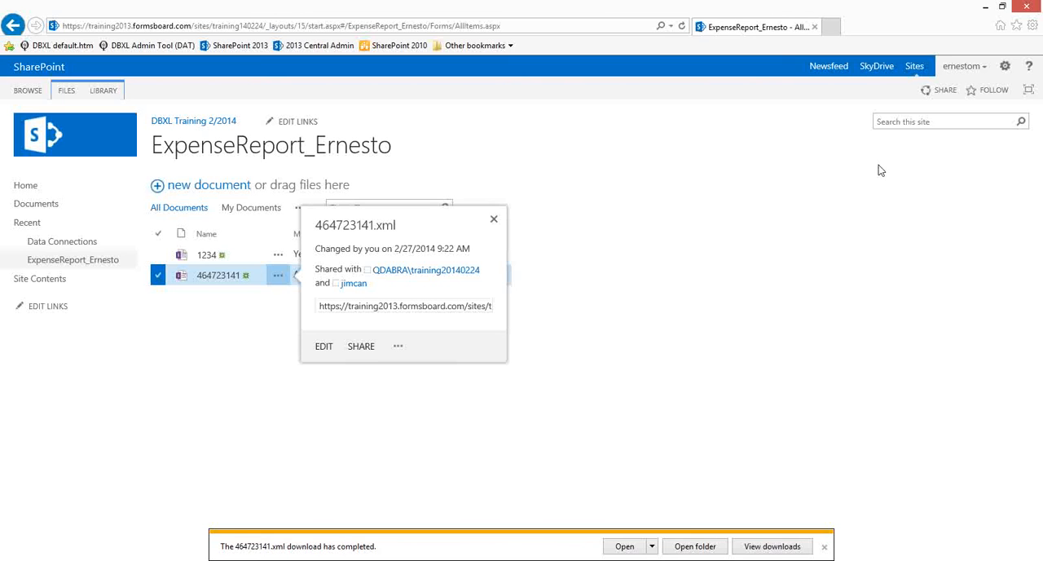
click(986, 7)
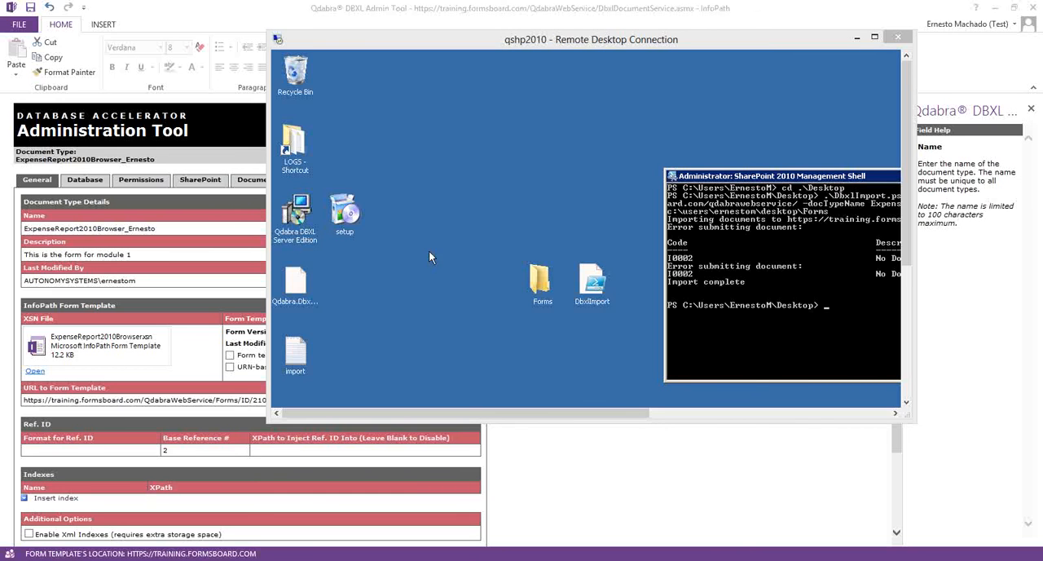
- Open the Forms folder on the remote desktop and delete the 123456 and 987654 XML files
click(544, 281)
double_click(544, 281)
click(530, 274)
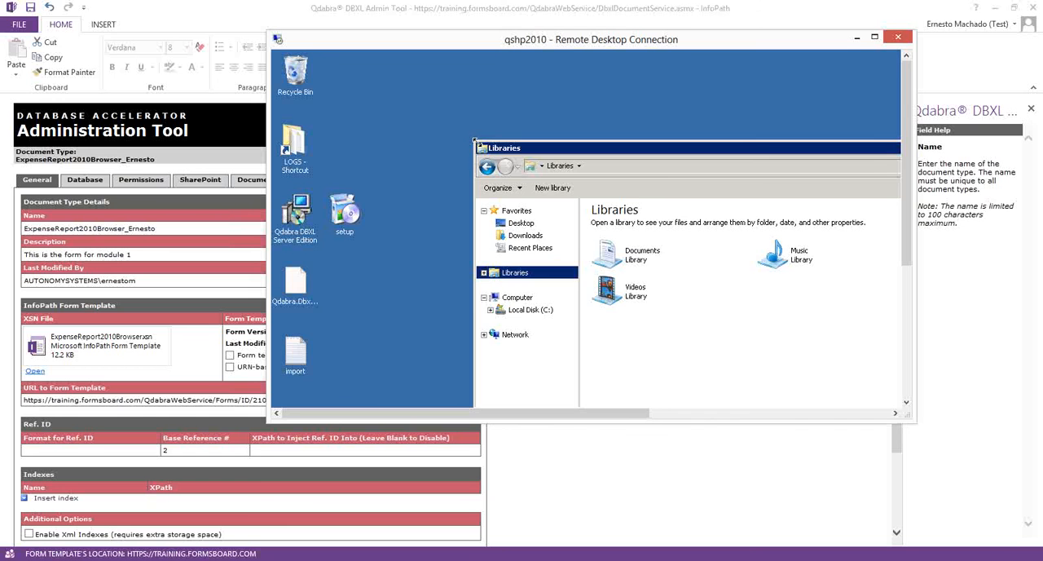
double_click(481, 149)
double_click(547, 286)
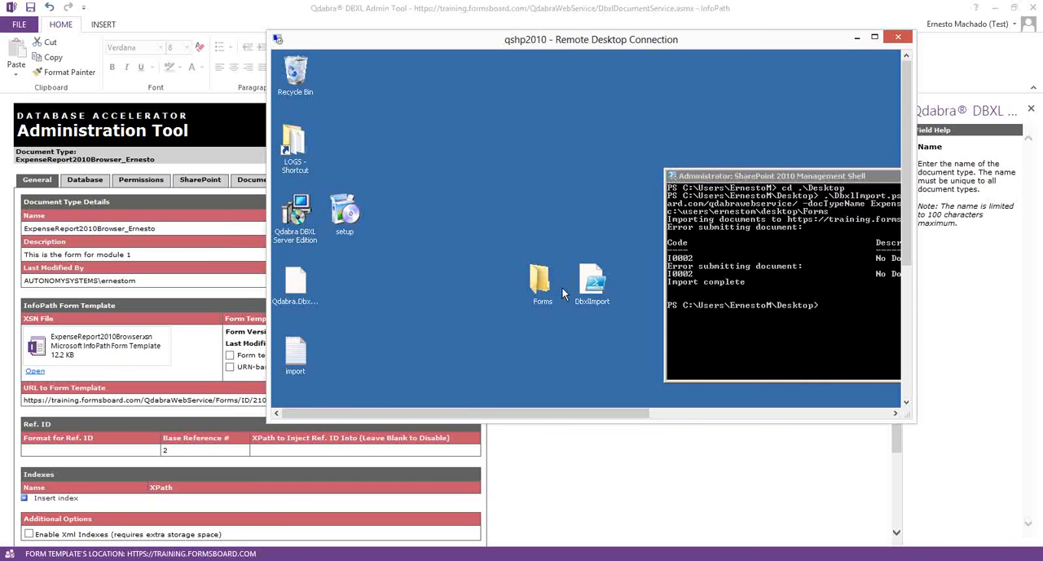
drag(657, 265, 623, 229)
right_click(622, 229)
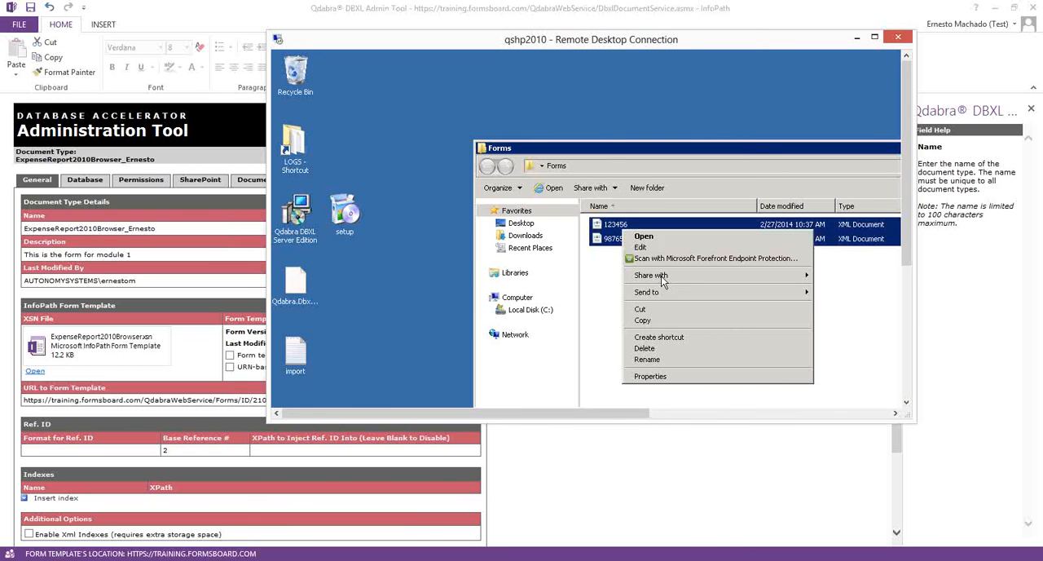
click(660, 349)
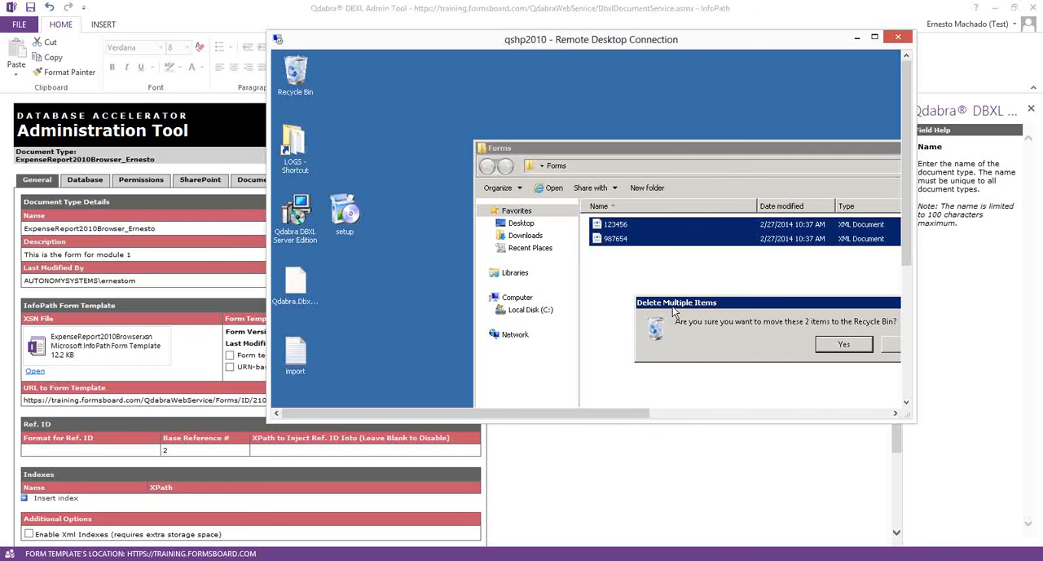
click(821, 344)
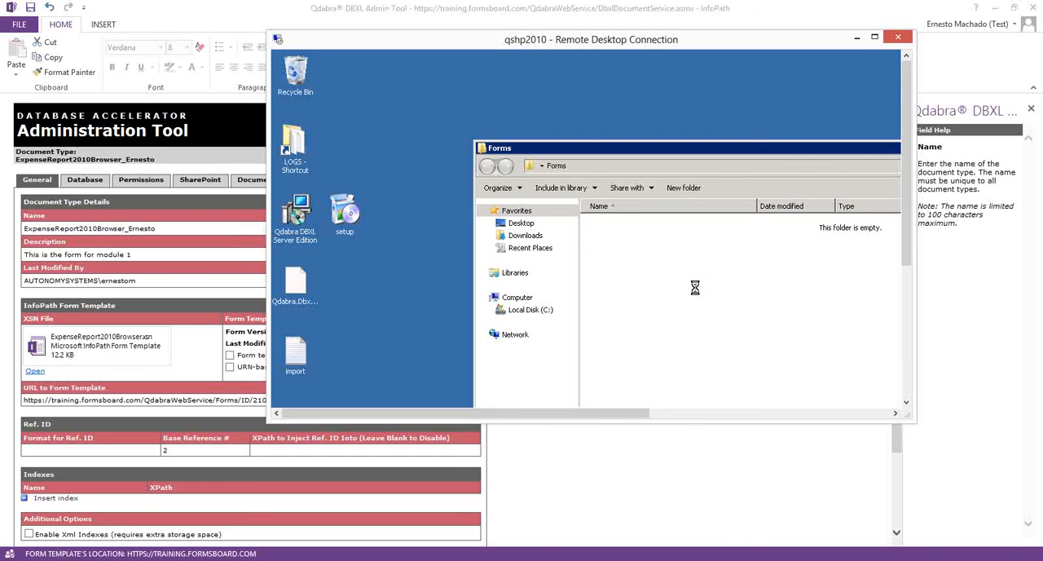
- Paste the downloaded 1234 and 464723141 XML files into the Forms folder and close the folder
key(ctrl+v)
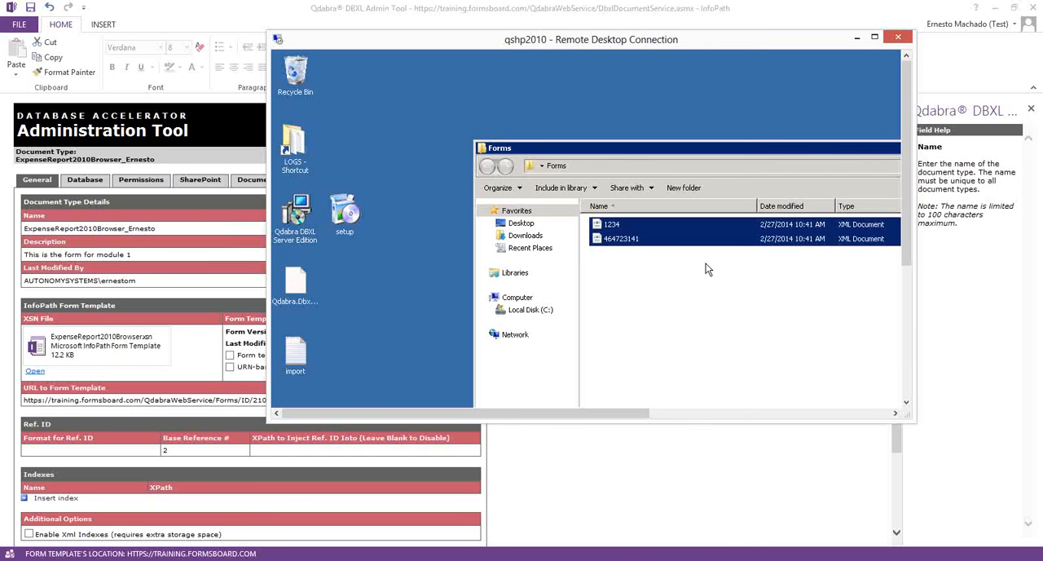
click(857, 38)
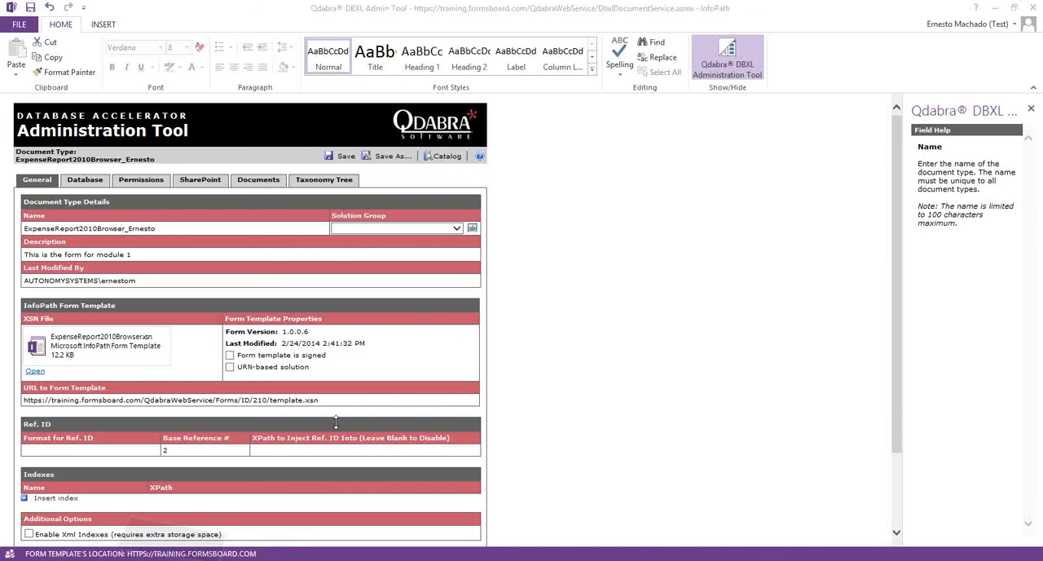
key(alt+Tab)
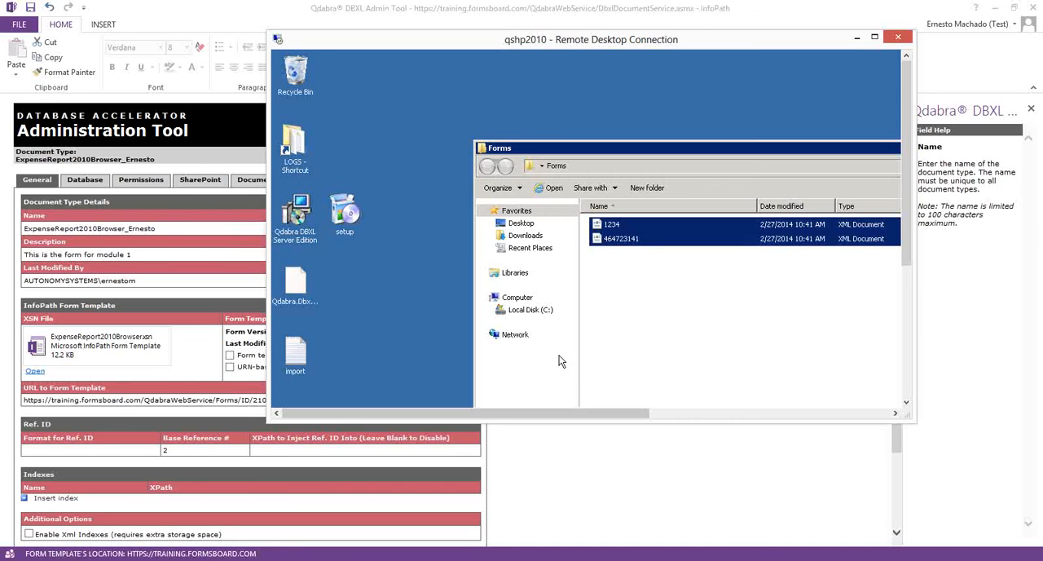
double_click(483, 149)
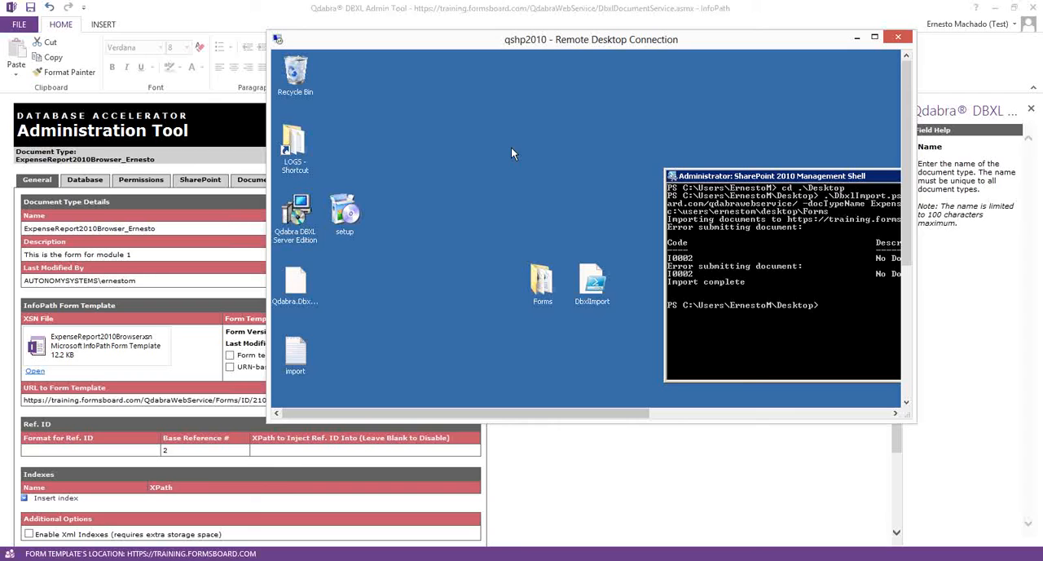
- Rerun the previous DbxlImport.ps1 command in the full-screen remote session, then return the session to a window
double_click(601, 50)
key(Up)
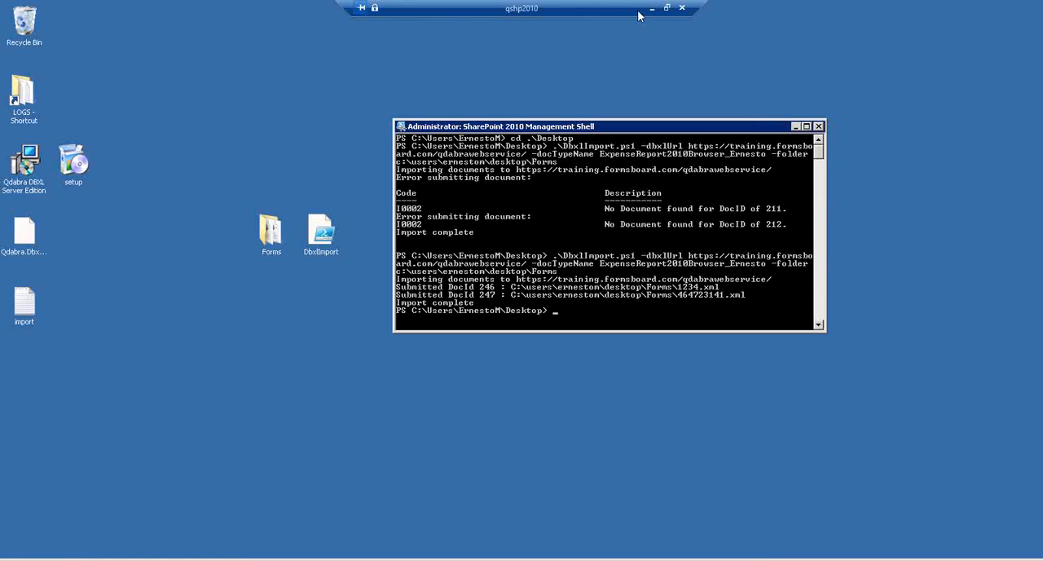
click(667, 7)
- Switch to the DBXL Administration Tool and check which SharePoint library the ExpenseReport2010Browser document type is mapped to
click(190, 400)
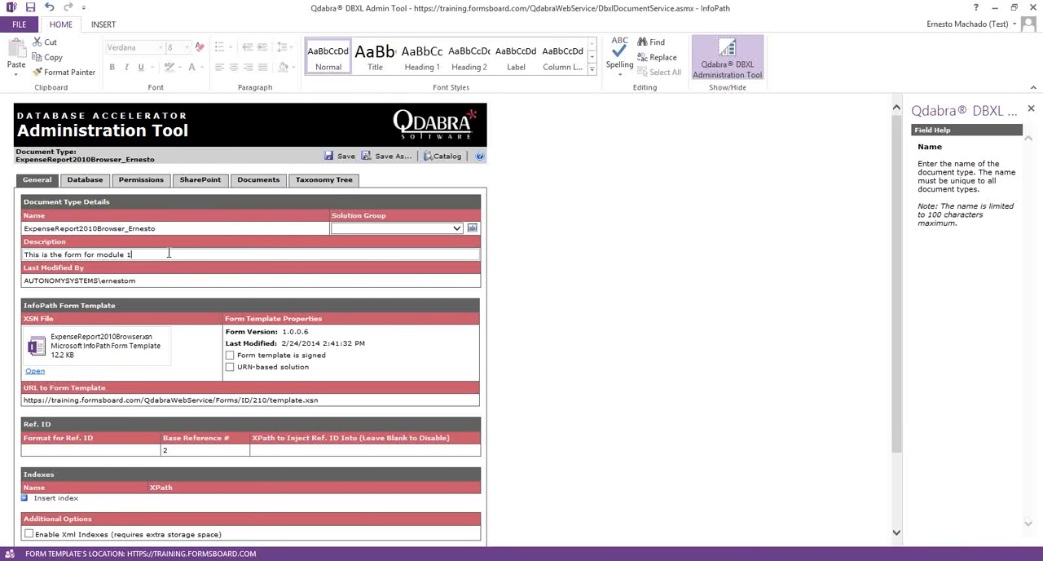
click(203, 180)
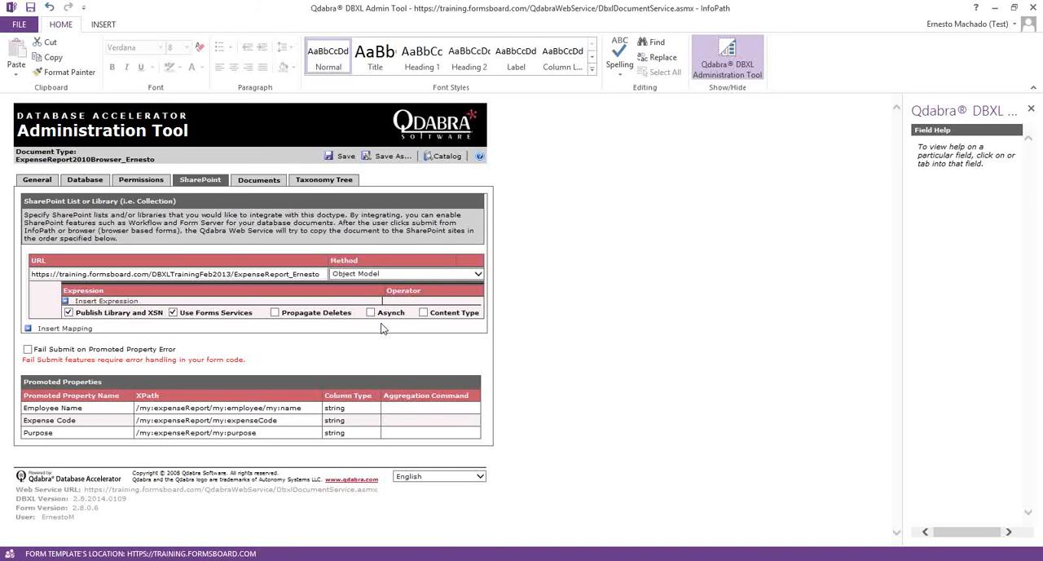
click(449, 233)
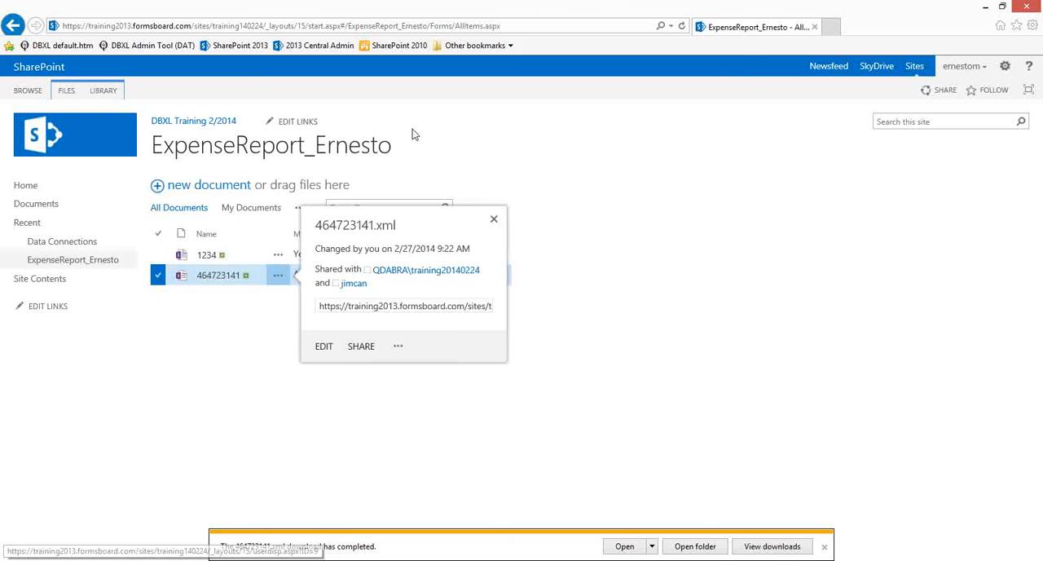
- Open the mapped ExpenseReport library on the SharePoint 2010 training site through its list of all site content
click(400, 47)
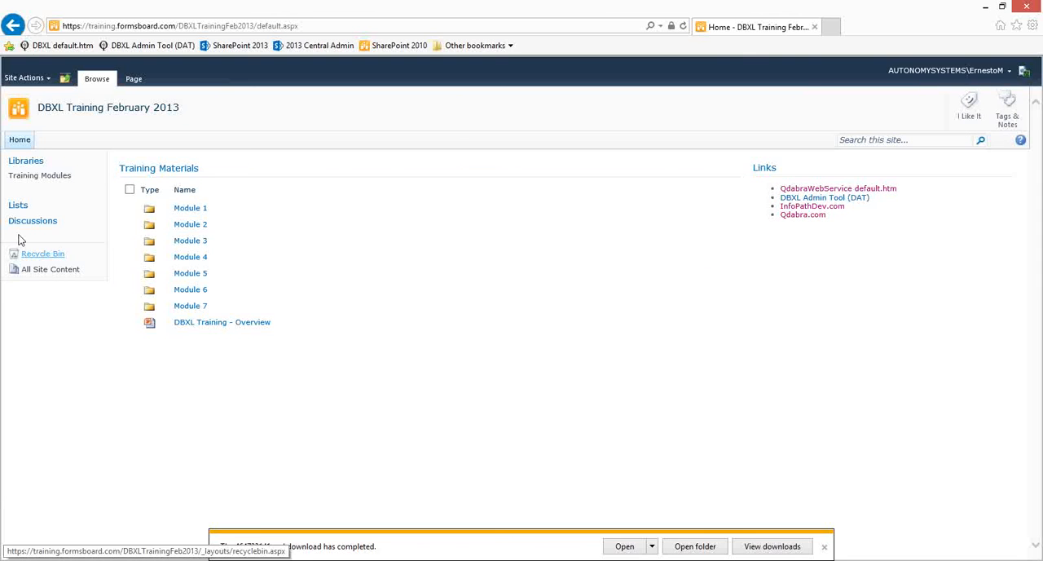
click(45, 274)
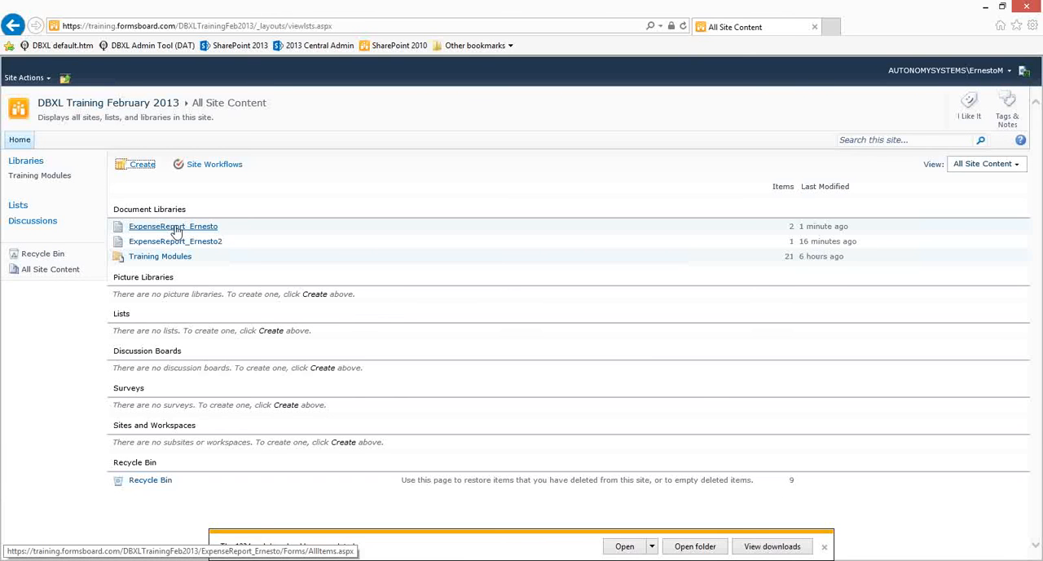
click(176, 227)
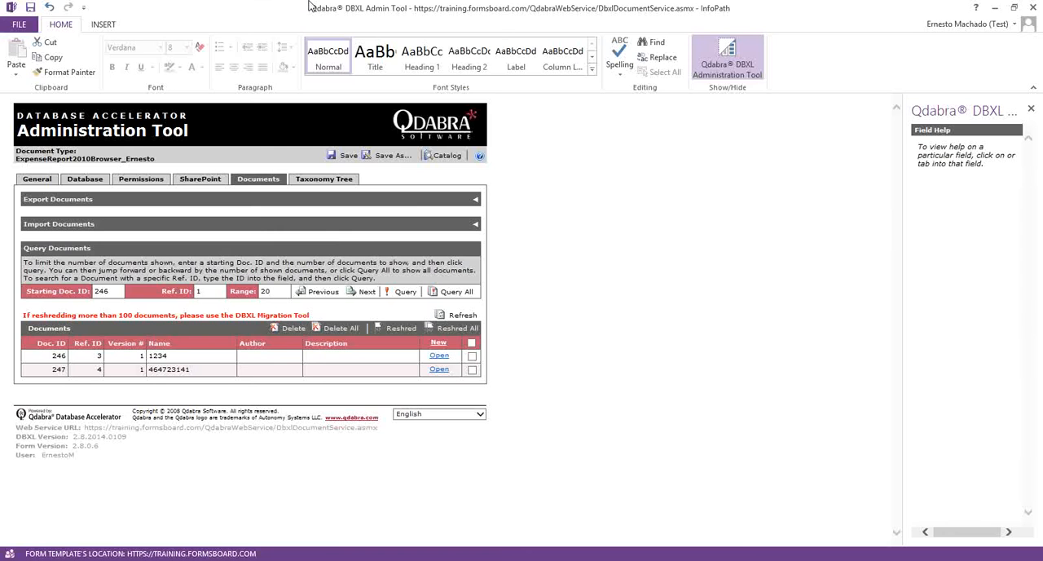
- Place the Administration Tool's Documents list over the SharePoint library to compare the imported forms, and dismiss the download notification
drag(313, 6, 327, 199)
drag(742, 351, 751, 444)
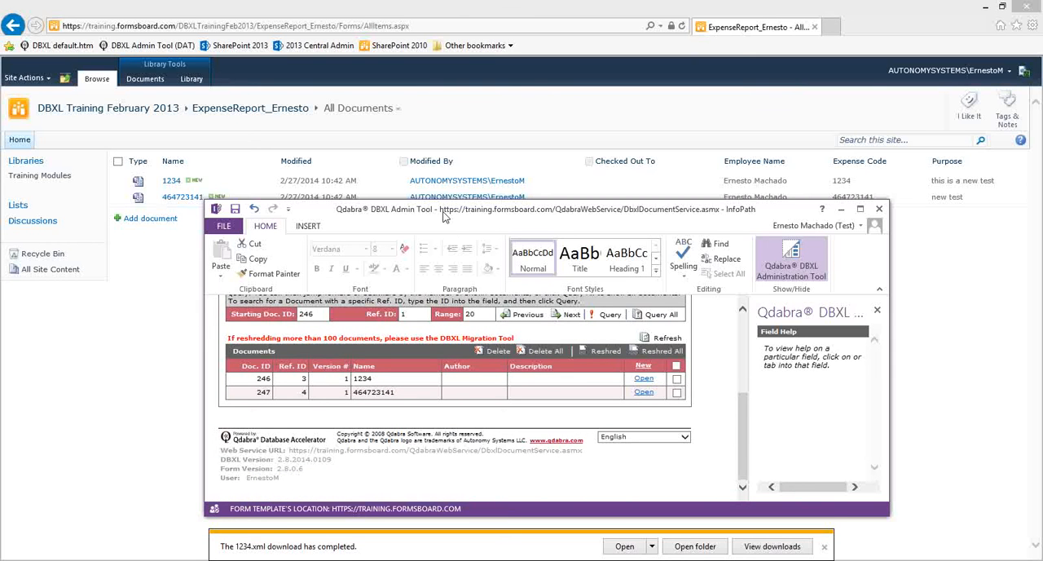
drag(433, 210, 404, 223)
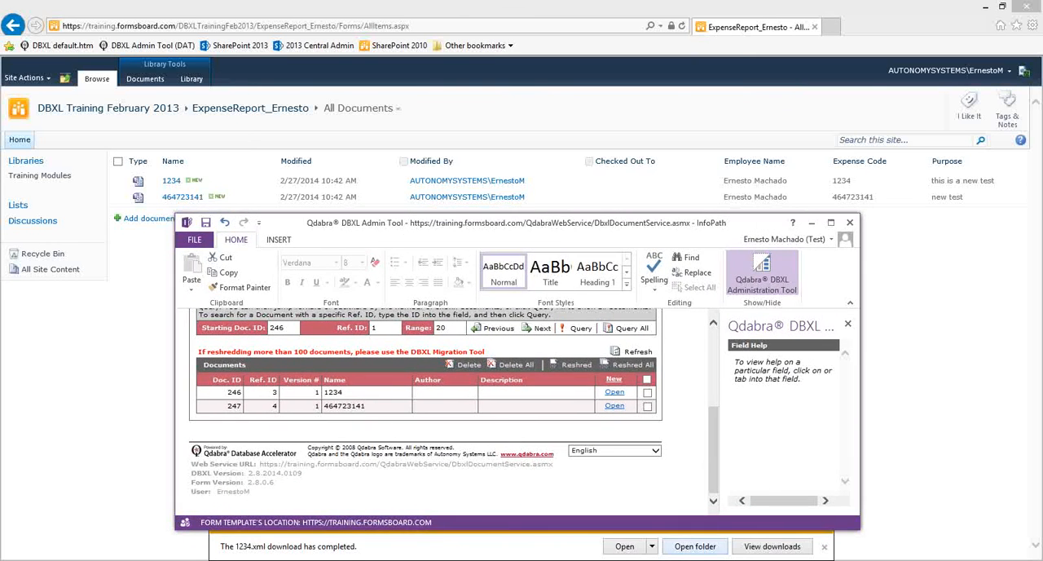
click(825, 546)
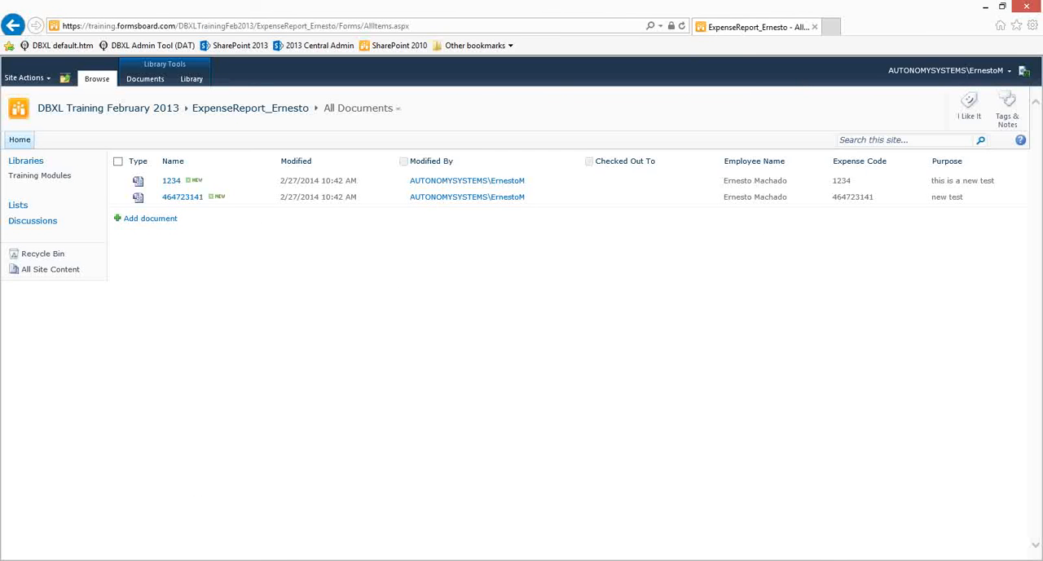
click(272, 560)
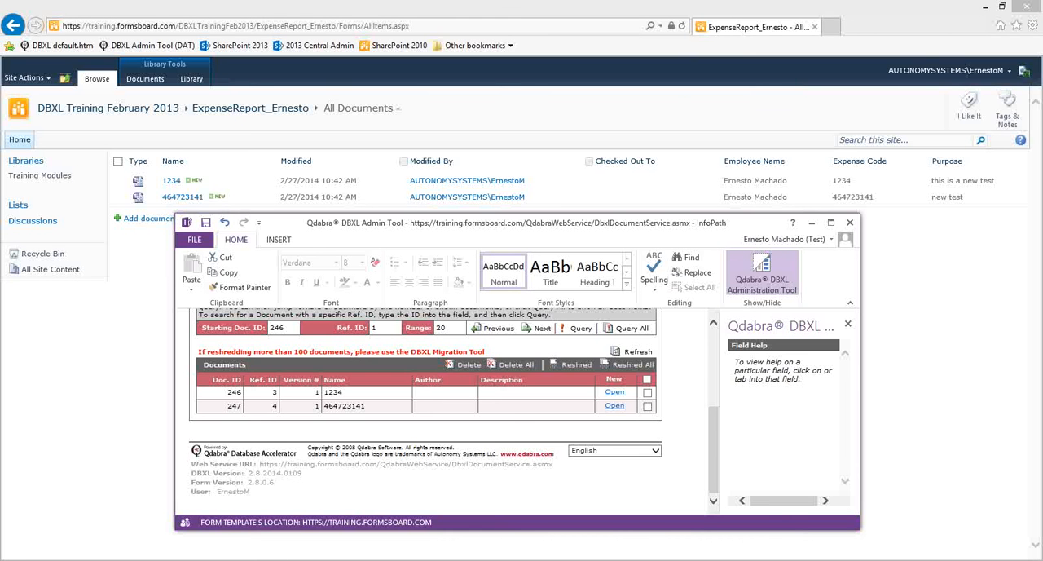